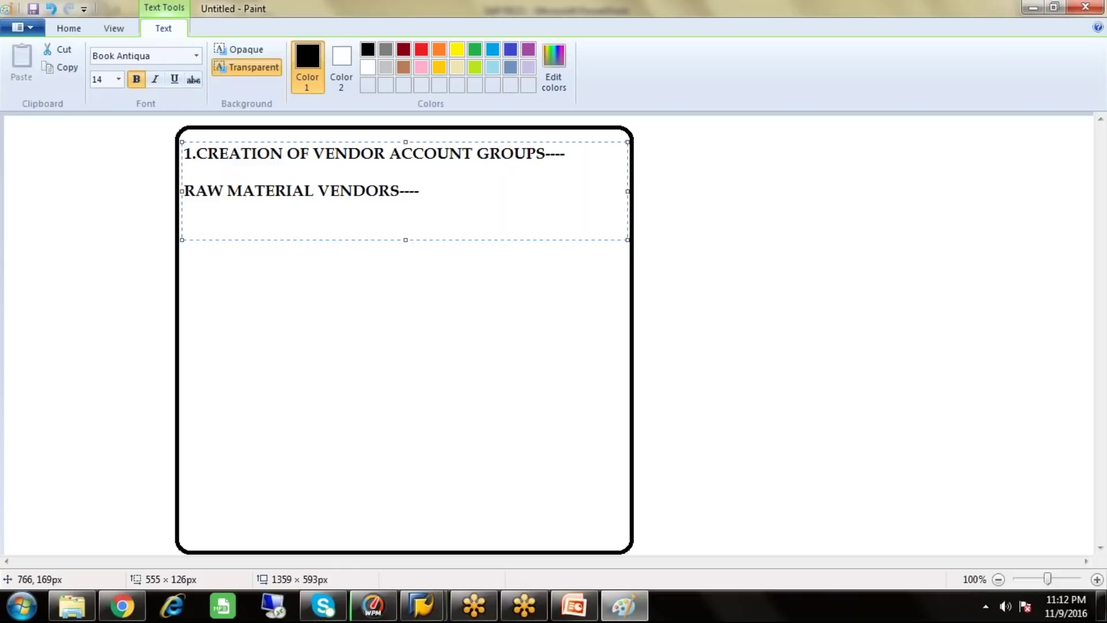
# Complete the raw material vendors line with "SORM" and enter "OTHE" two lines below it
pyautogui.write('SORM')
pyautogui.press('Return')
pyautogui.press('Return')
pyautogui.write('OTHE')
pyautogui.press('Escape')
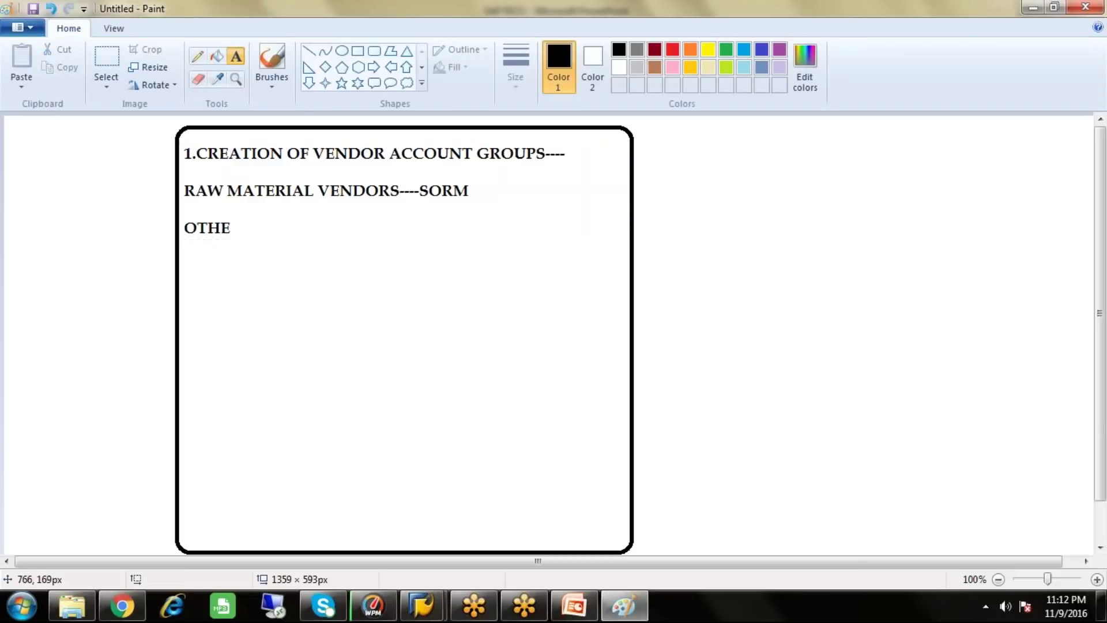
# Add "R VENDORS" beside "OTHE", followed on the same line by the account group code "---SOOV"
pyautogui.click(238, 227)
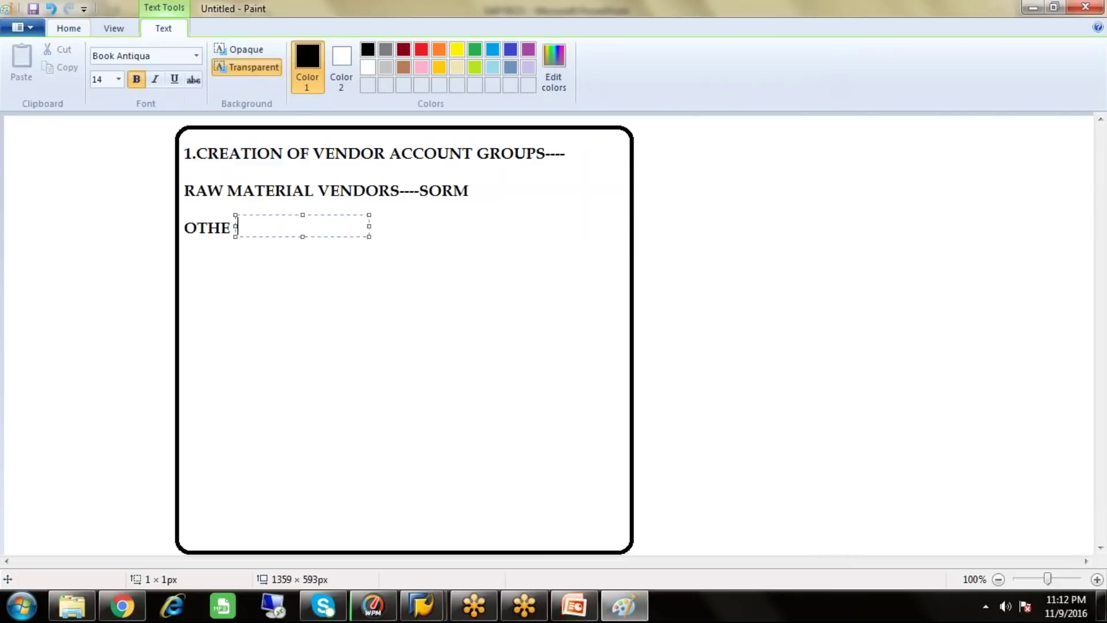
pyautogui.moveTo(240, 221); pyautogui.dragTo(238, 221)
pyautogui.write('R VENDORS')
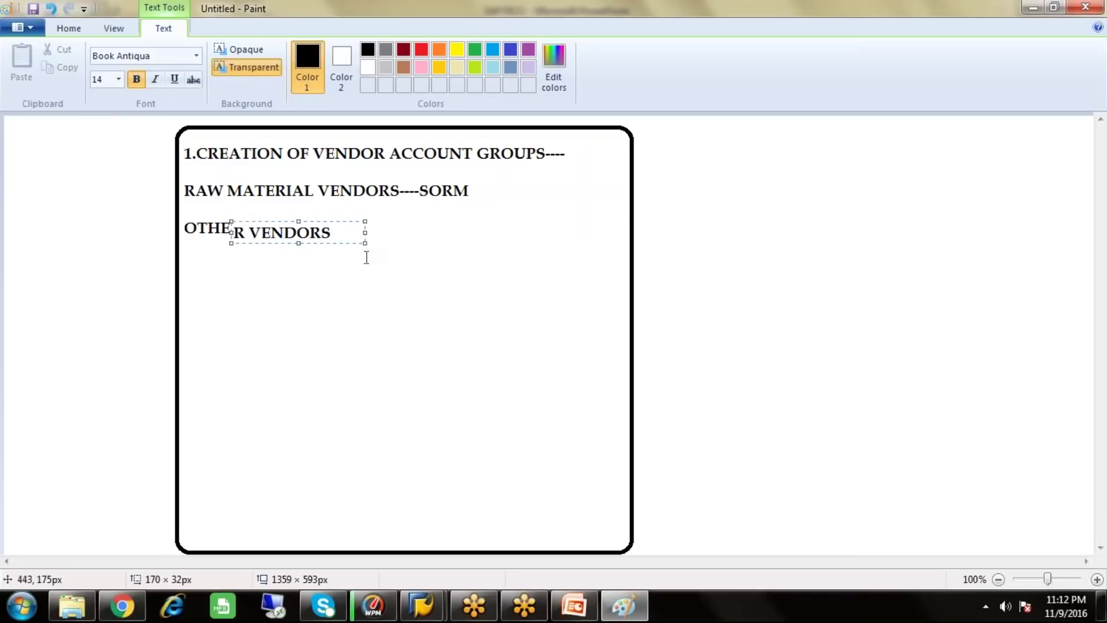
pyautogui.click(357, 251)
pyautogui.click(353, 245)
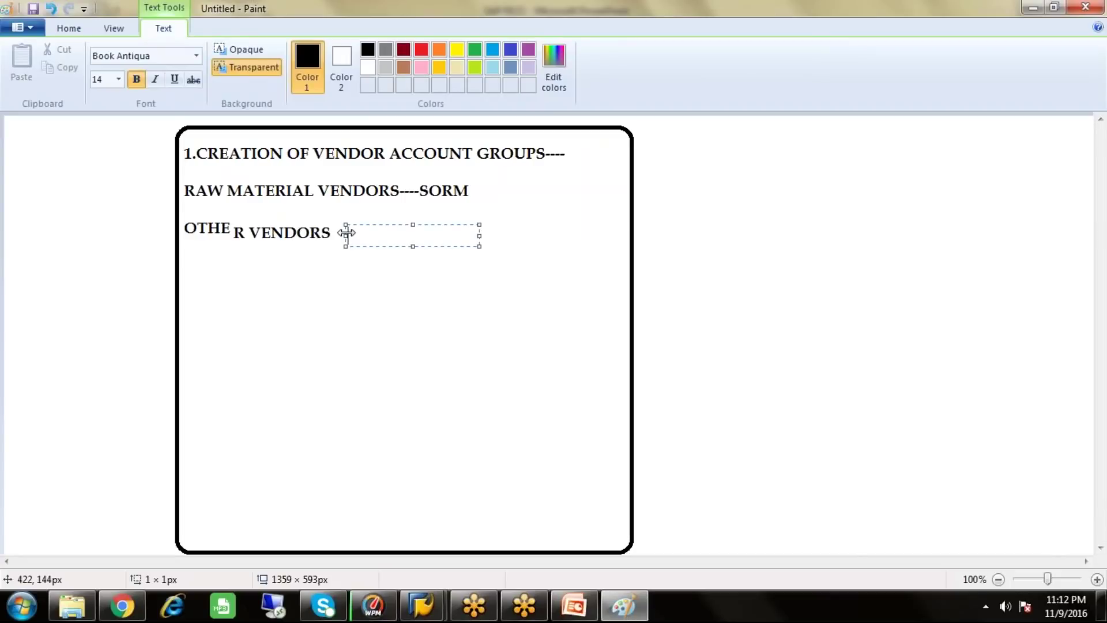
pyautogui.write('---SOOV')
# Add a text area about 556 × 127 px below the vendor lines reading "2.CREATION OF NUMBER RANGES FOR VENDOR ACCOUNT GROUPS"
pyautogui.click(184, 287)
pyautogui.click(182, 286)
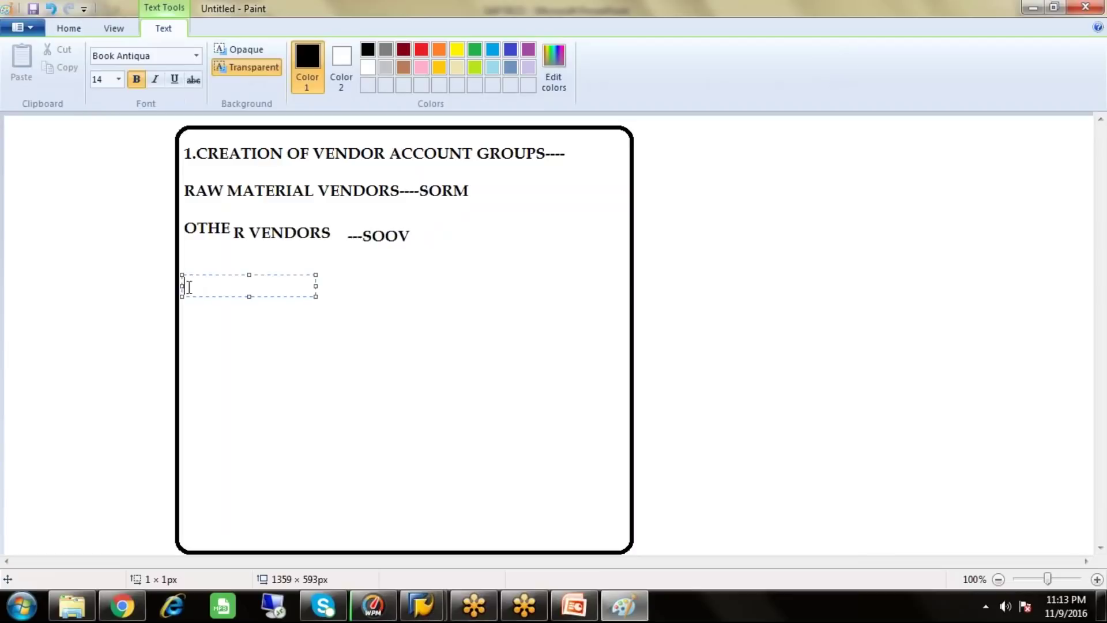
pyautogui.moveTo(315, 296); pyautogui.dragTo(627, 374)
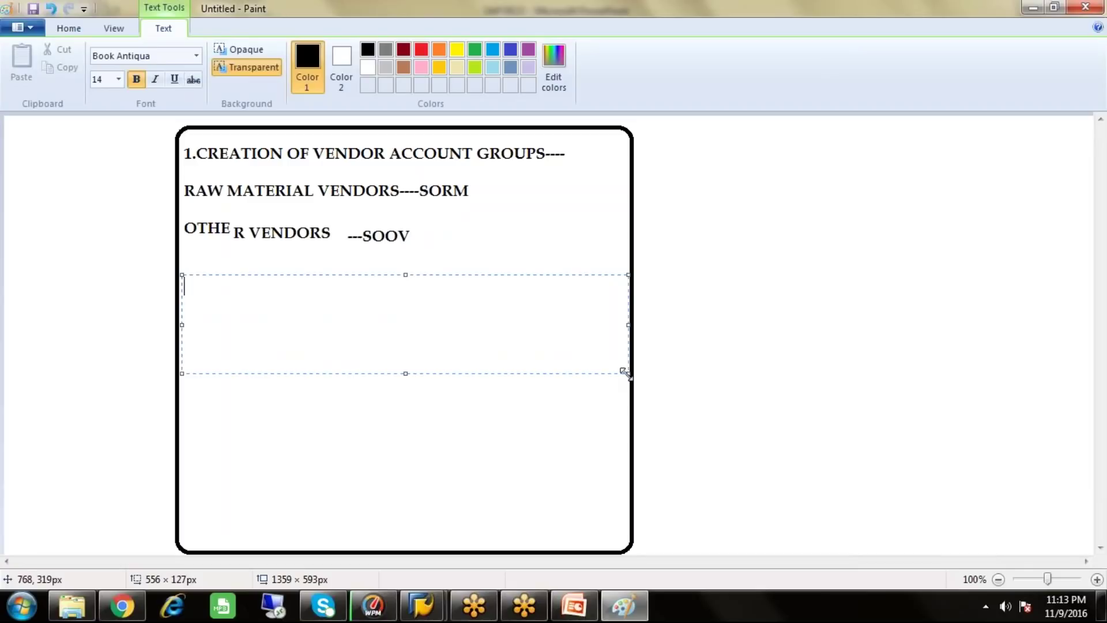
pyautogui.write('2.CREATION OF NU')
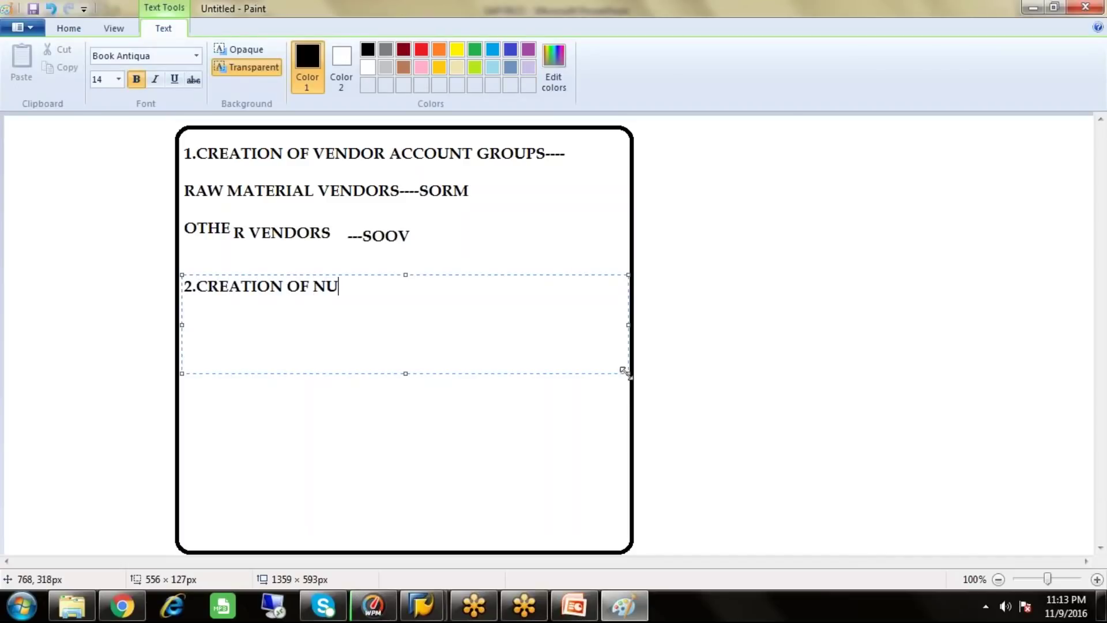
pyautogui.write('MBER RANGES FOR VENDOR ACCOUNT GROUPS')
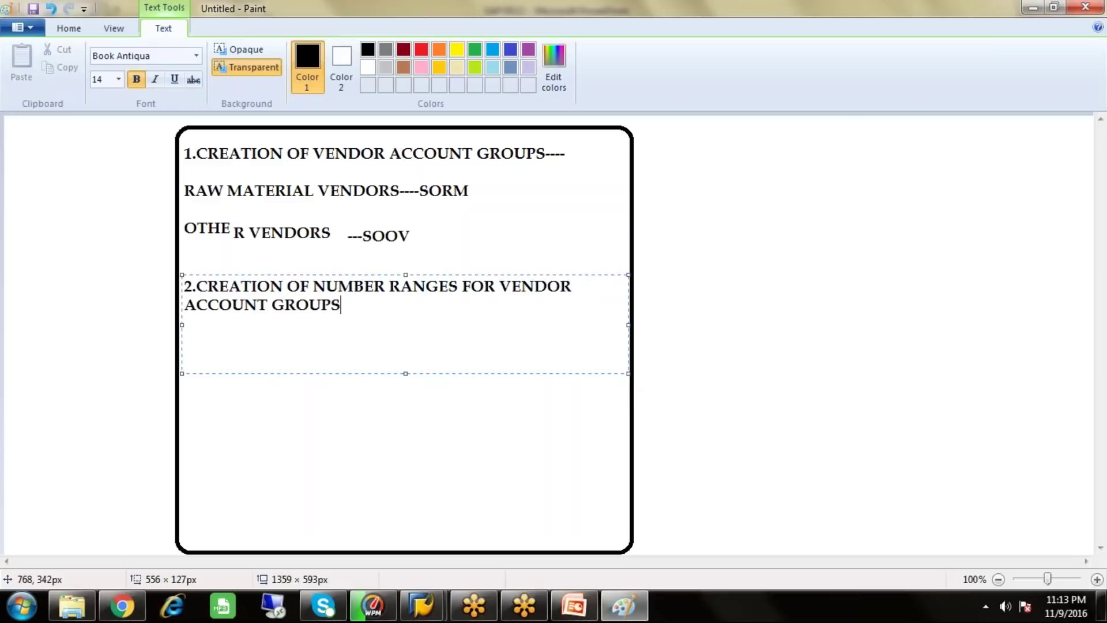
# List the number ranges "10-----1-----100" and "11---101---200" beneath heading 2, separated by a blank line
pyautogui.press('Return')
pyautogui.press('Return')
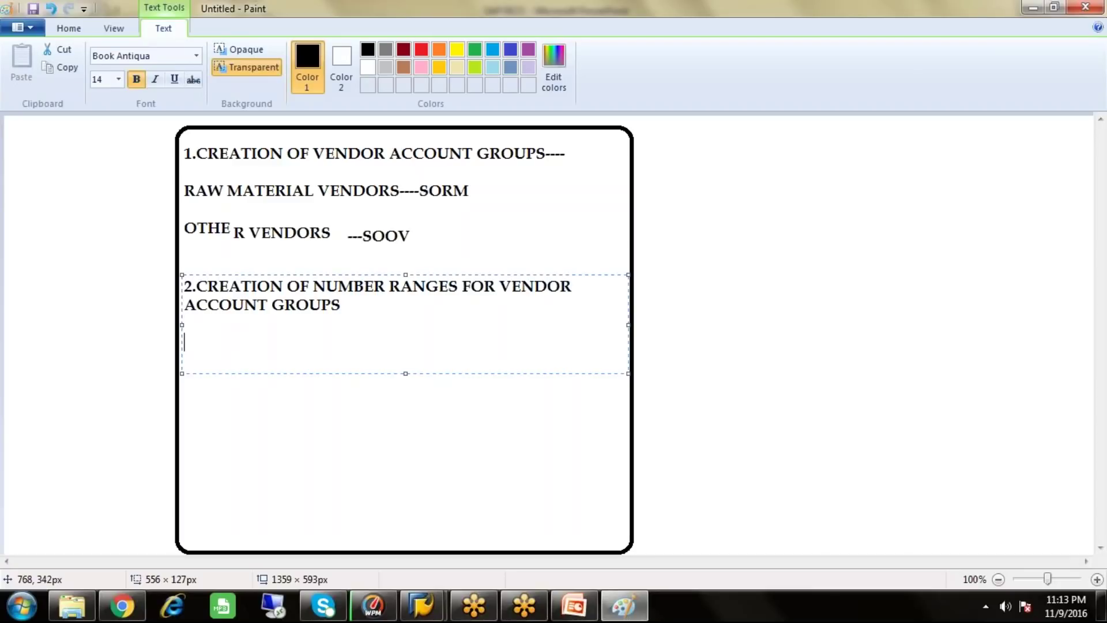
pyautogui.write('10-----1-----100')
pyautogui.press('Return')
pyautogui.press('Return')
pyautogui.write('11')
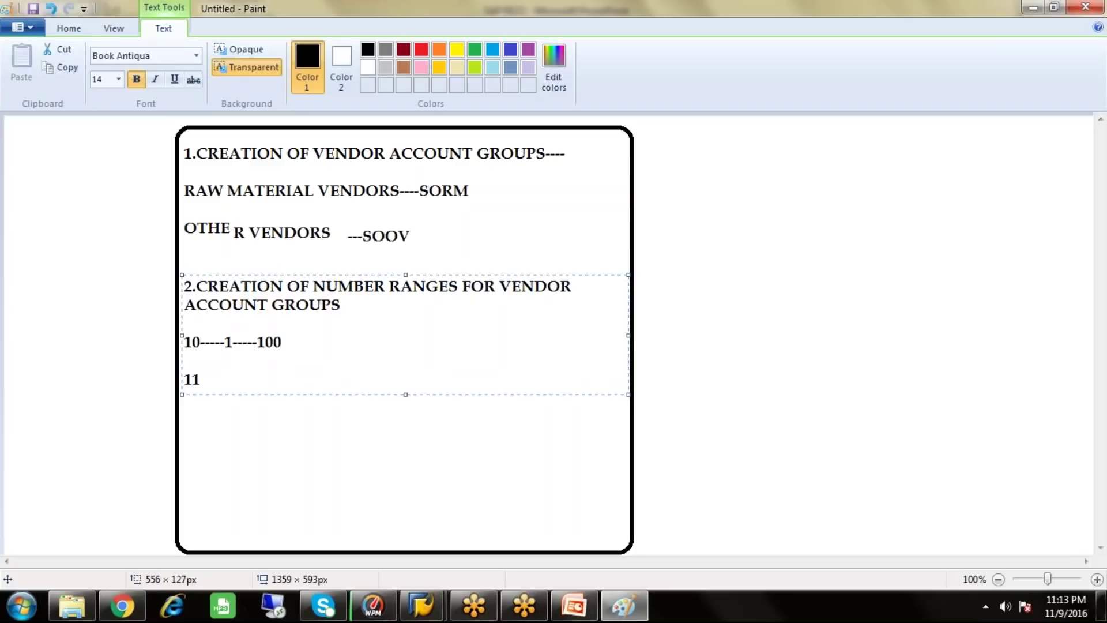
pyautogui.write('---101---200')
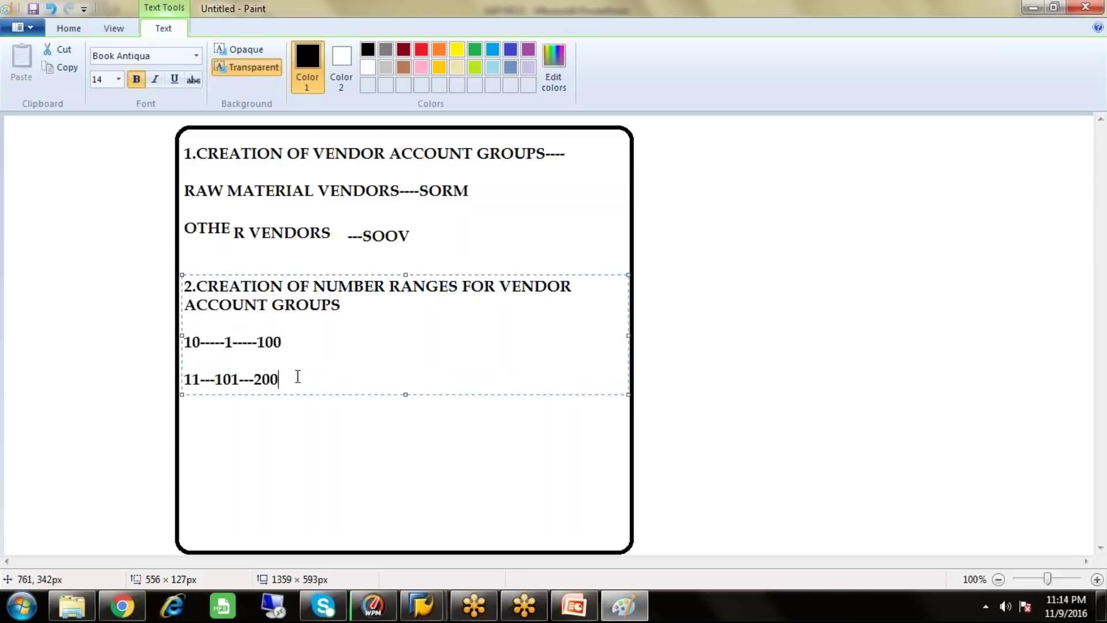
pyautogui.moveTo(185, 342); pyautogui.dragTo(207, 342)
pyautogui.moveTo(427, 184)
pyautogui.mouseDown()
pyautogui.moveTo(471, 188)
pyautogui.moveTo(423, 190)
pyautogui.mouseUp()
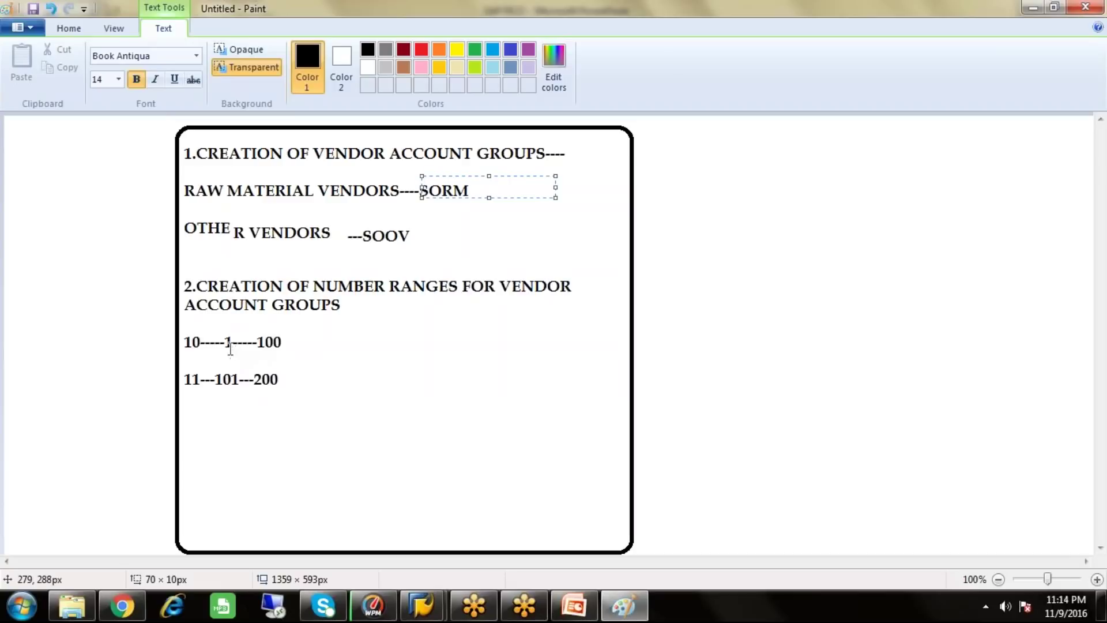
pyautogui.moveTo(226, 341); pyautogui.dragTo(233, 344)
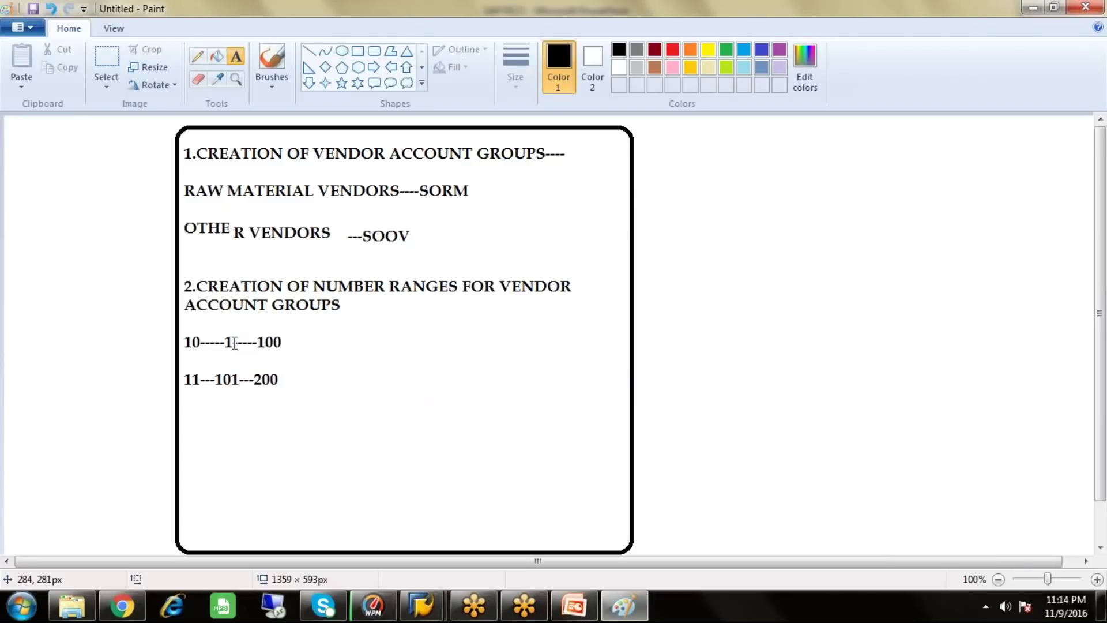
pyautogui.click(295, 377)
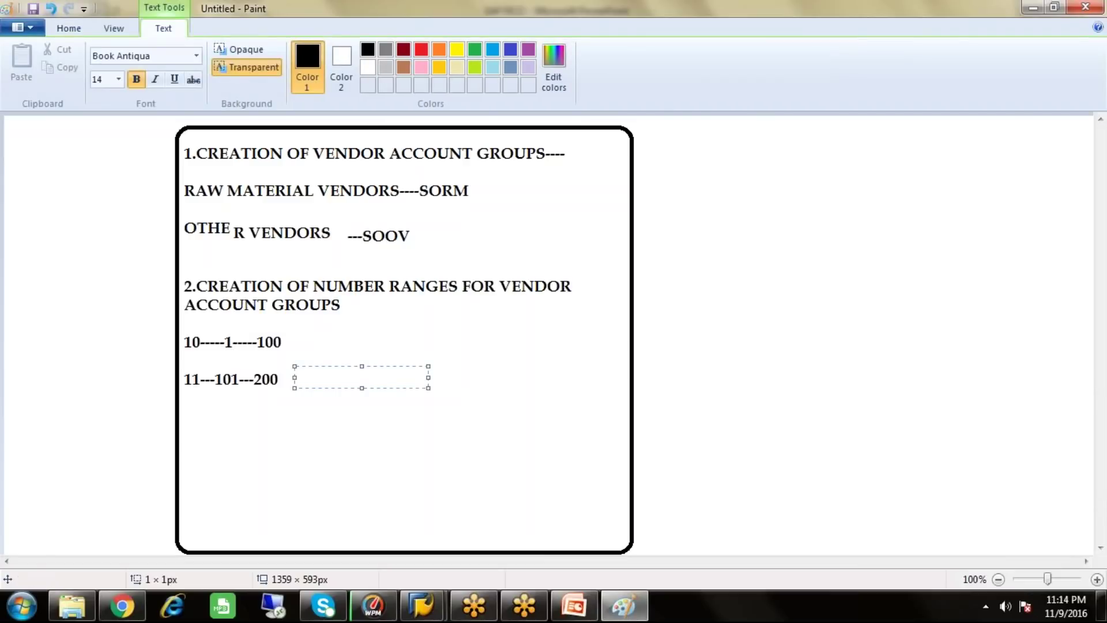
# Add a text area about 547 × 121 px below the number ranges reading "3.ASSIGN NUMBER RANGES TO VENDOR ACCOUNT GROUPS---"
pyautogui.click(178, 412)
pyautogui.click(179, 407)
pyautogui.moveTo(311, 425); pyautogui.dragTo(616, 497)
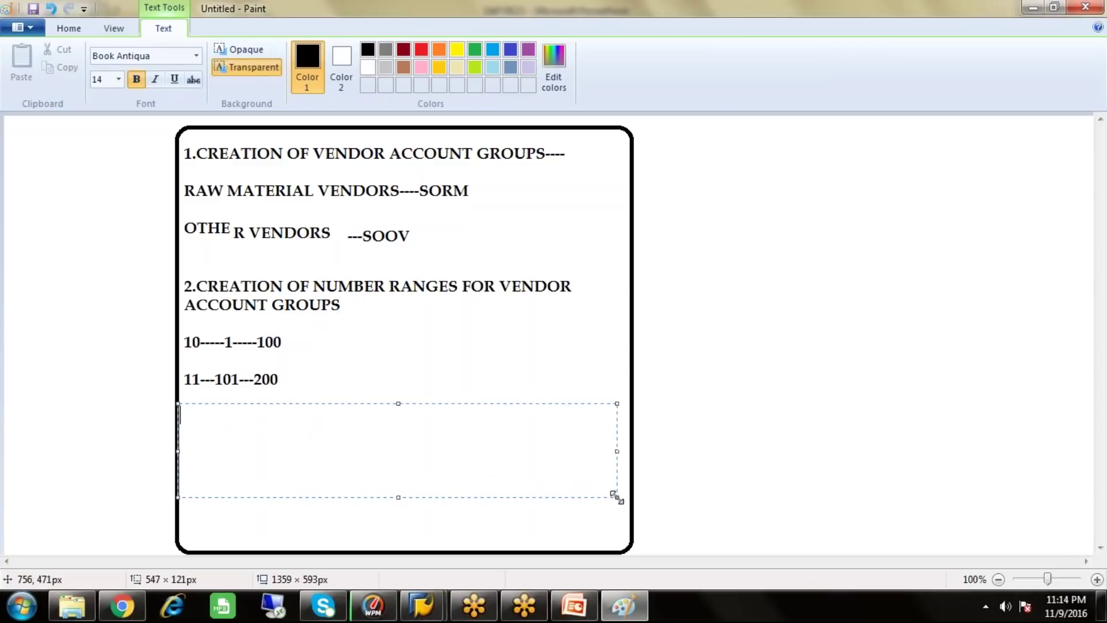
pyautogui.write('3.ASSIGN N')
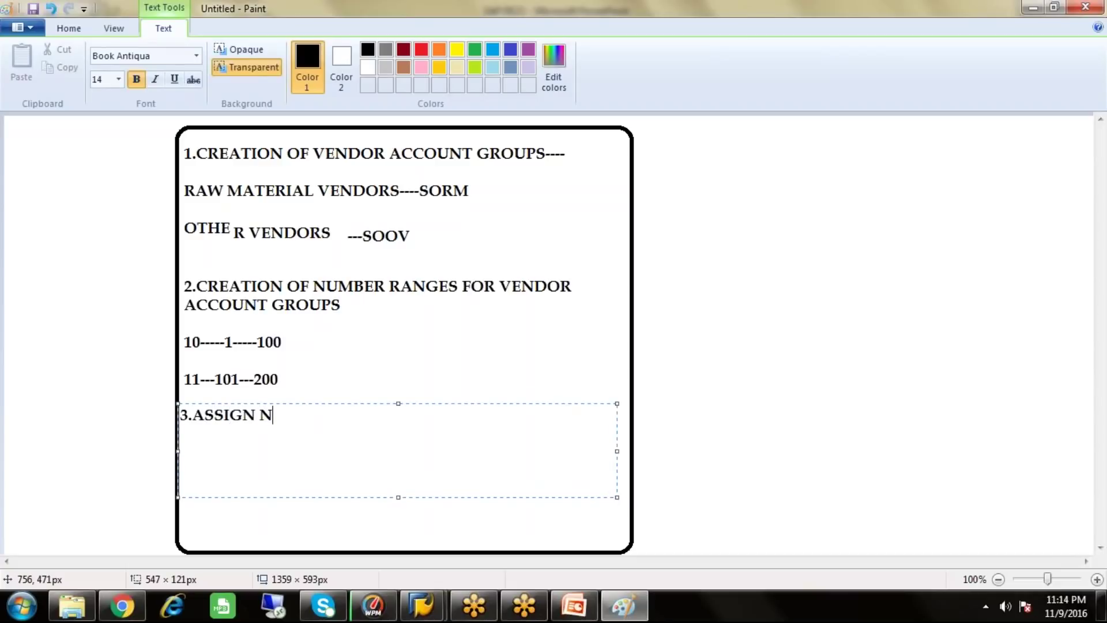
pyautogui.write('UMBER RA')
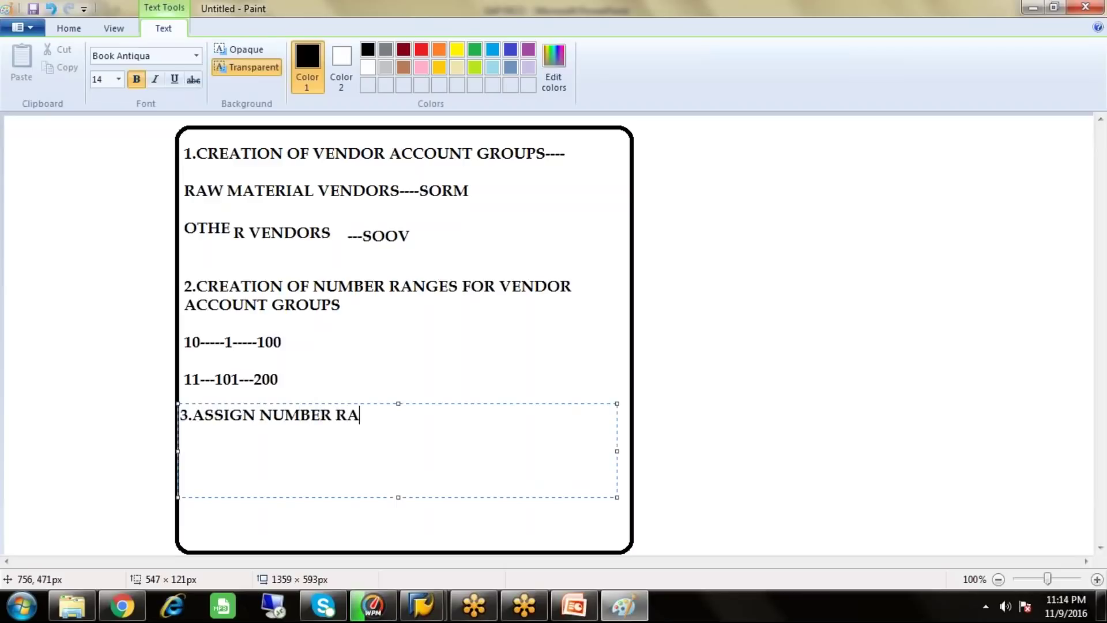
pyautogui.write('NGES TO')
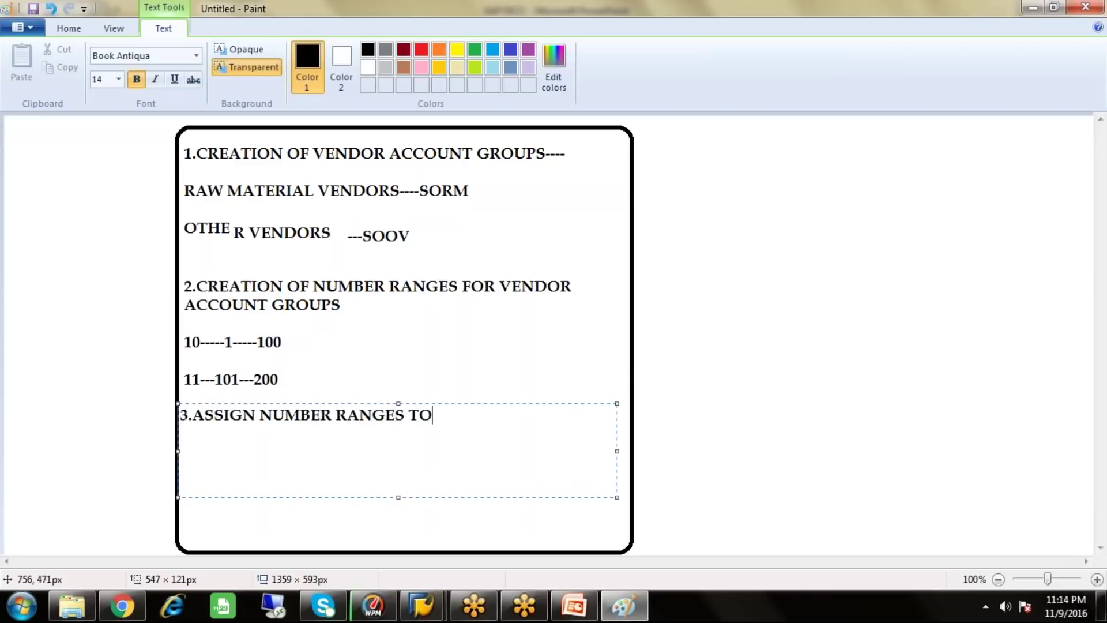
pyautogui.write(' VENDOR AC')
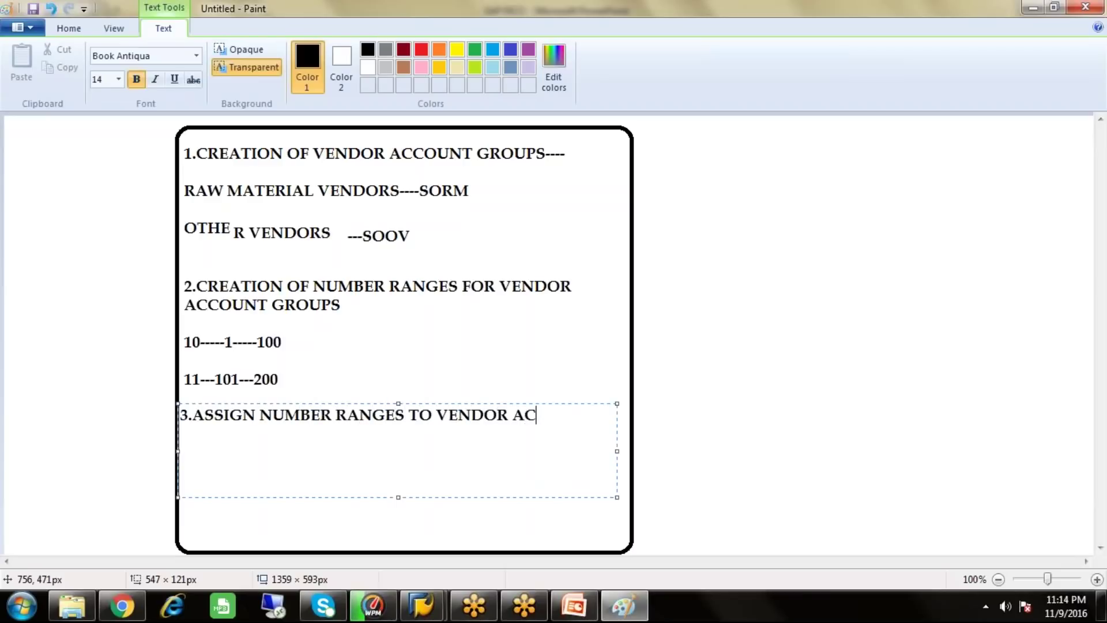
pyautogui.write('COUNT GRO')
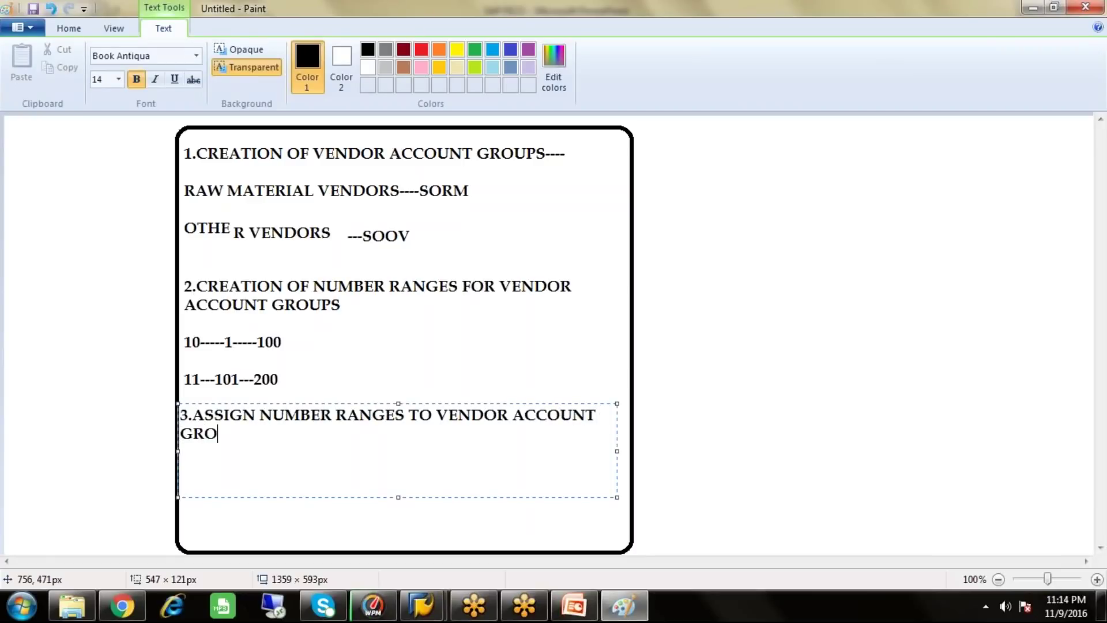
pyautogui.write('UPS---')
# List the assignments "SORM------10" and "SOOV---11" beneath heading 3, separated by a blank line
pyautogui.press('Return')
pyautogui.write('SORM--')
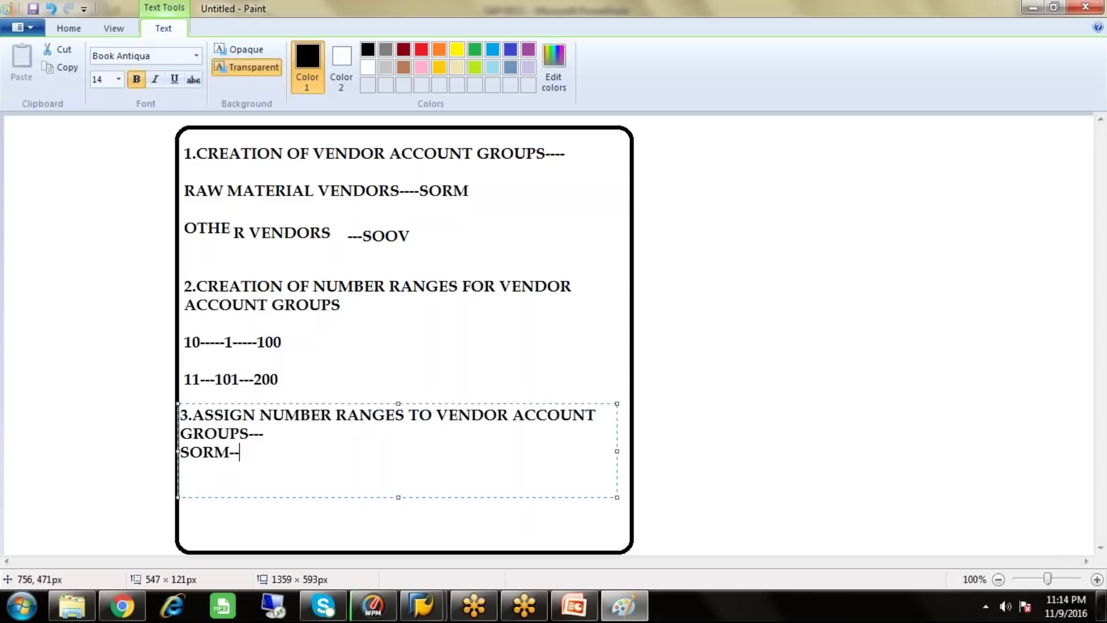
pyautogui.write('----10')
pyautogui.press('Return')
pyautogui.press('Return')
pyautogui.write('SOOV')
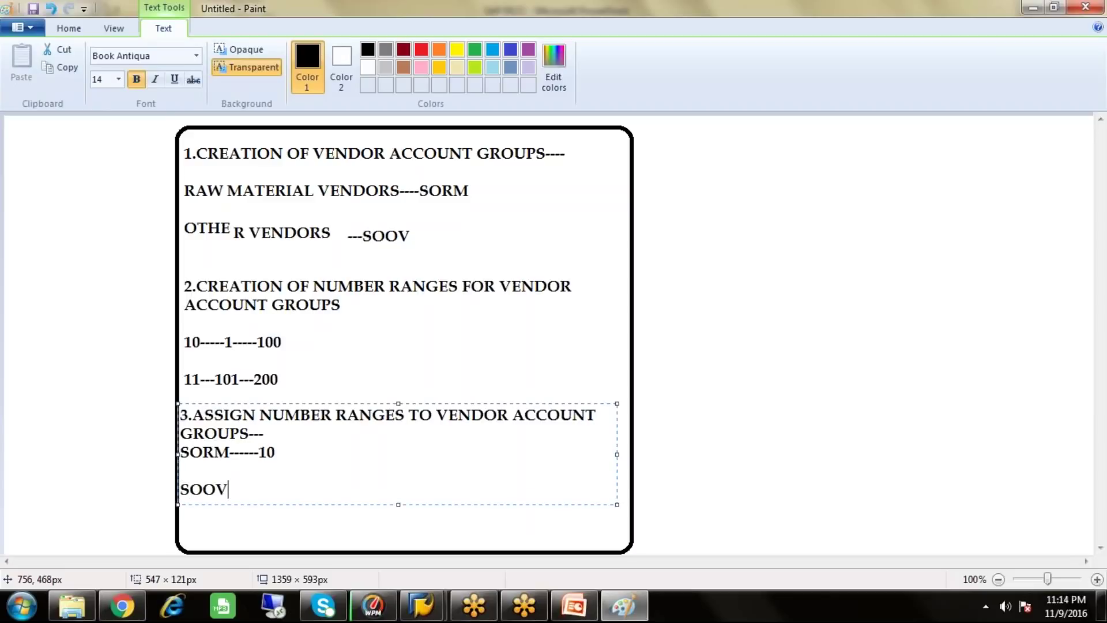
pyautogui.write('---11')
# Switch to SAP, run transaction SPRO and open the SAP Reference IMG
pyautogui.moveTo(421, 606)
pyautogui.click(465, 554)
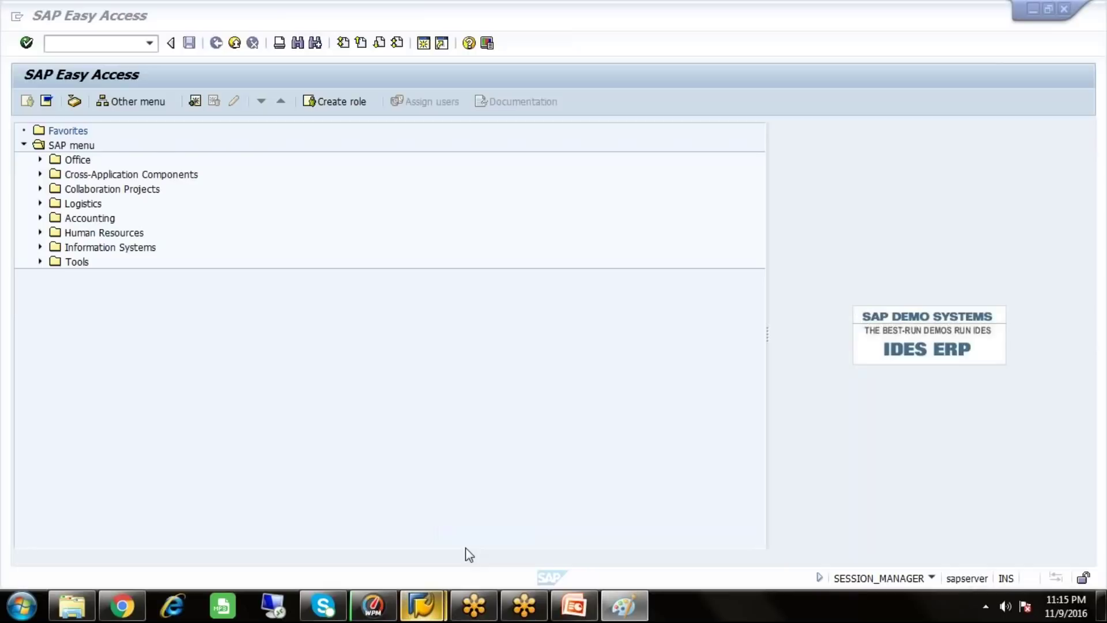
pyautogui.write('SPRO')
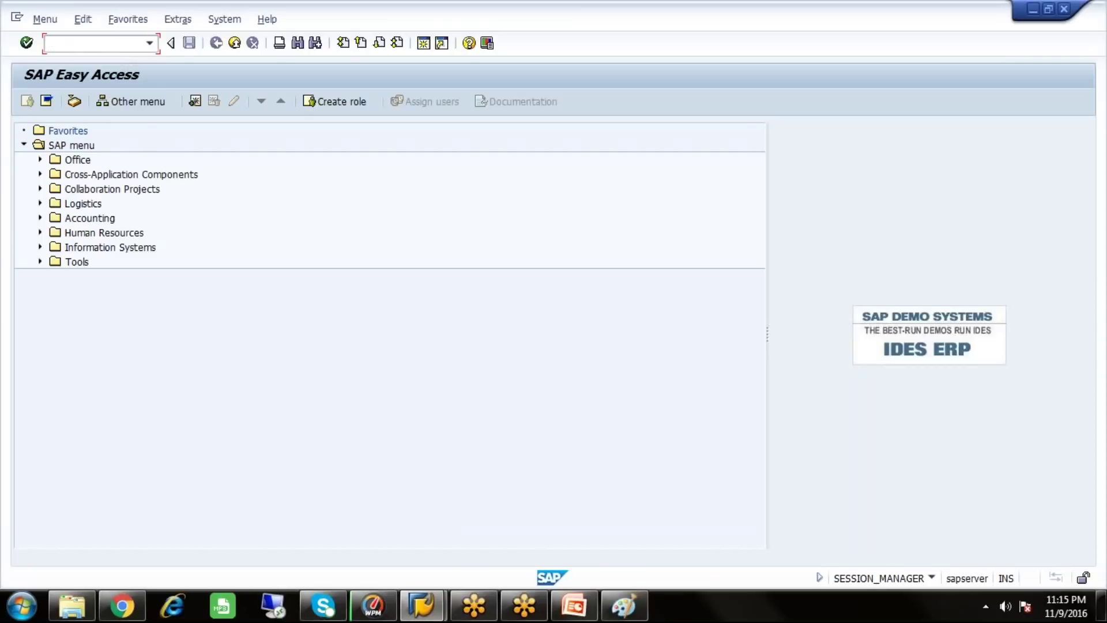
pyautogui.press('Return')
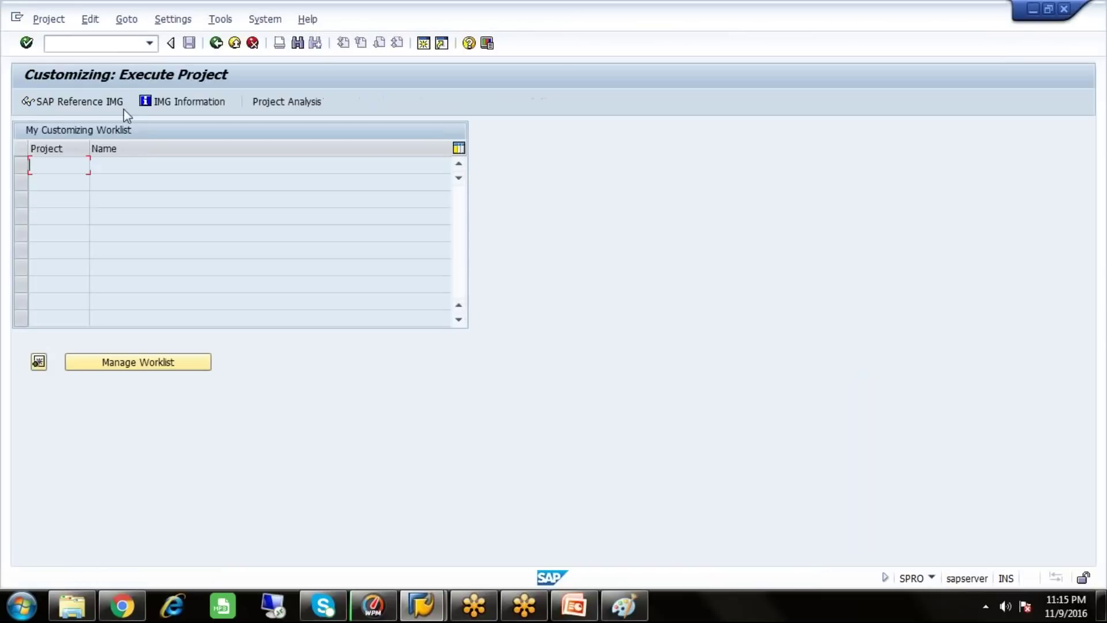
pyautogui.click(120, 103)
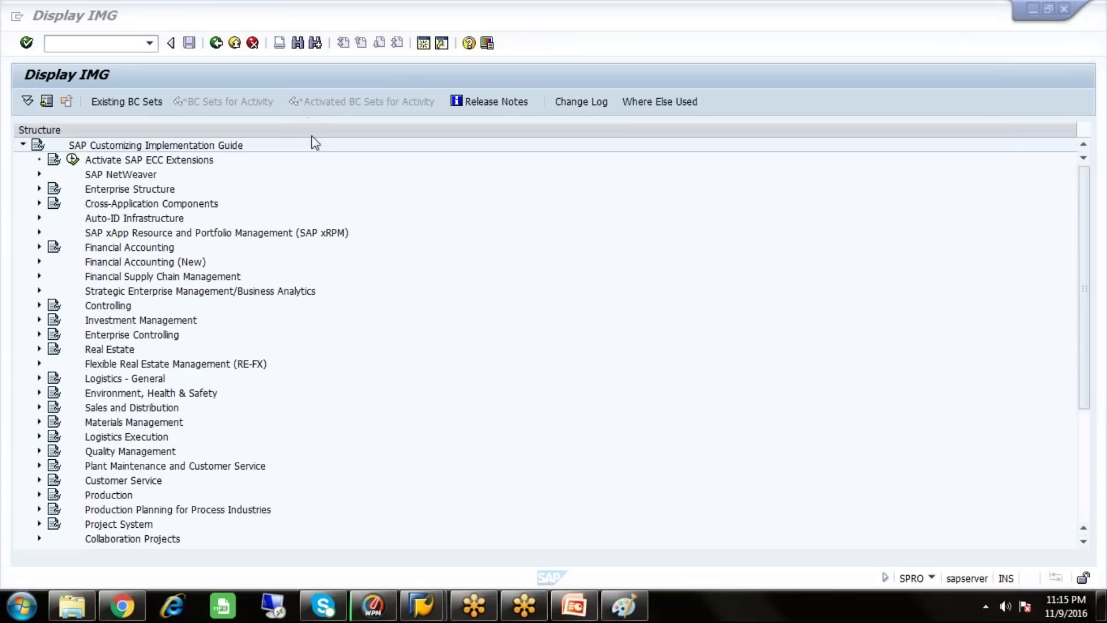
# Turn on a display key as additional information for the IMG structure
pyautogui.click(397, 202)
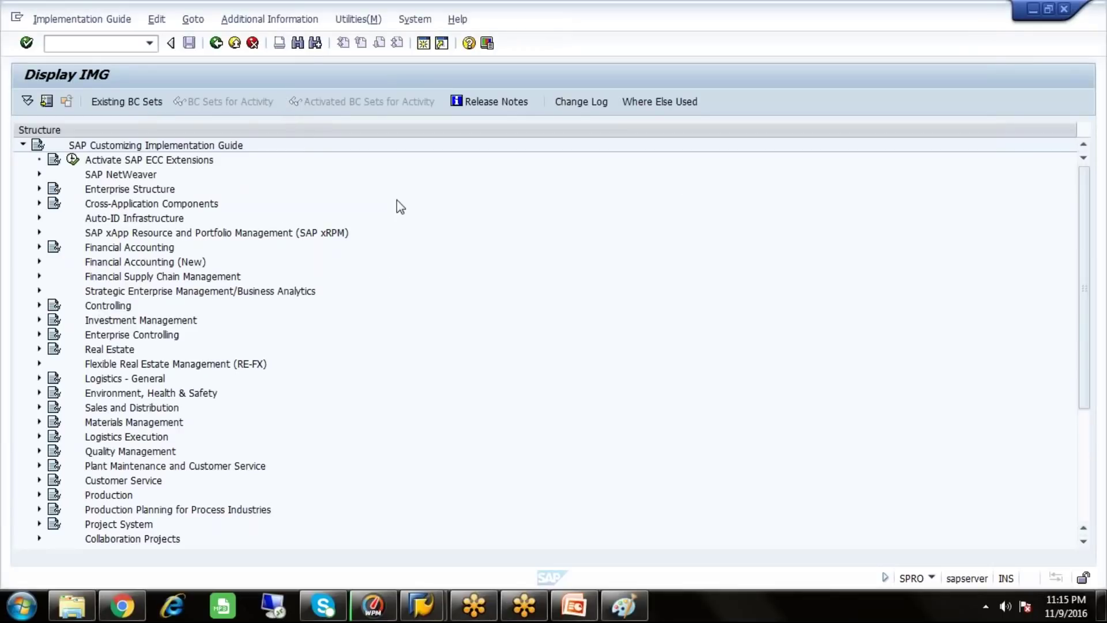
pyautogui.click(304, 20)
pyautogui.moveTo(321, 39)
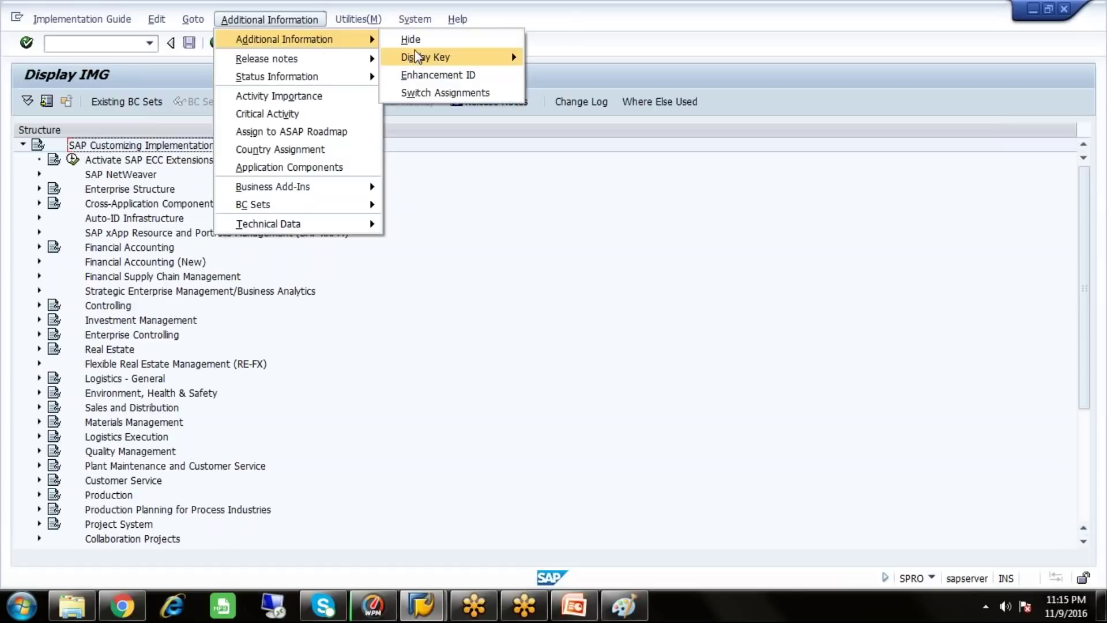
pyautogui.moveTo(419, 57)
pyautogui.click(552, 76)
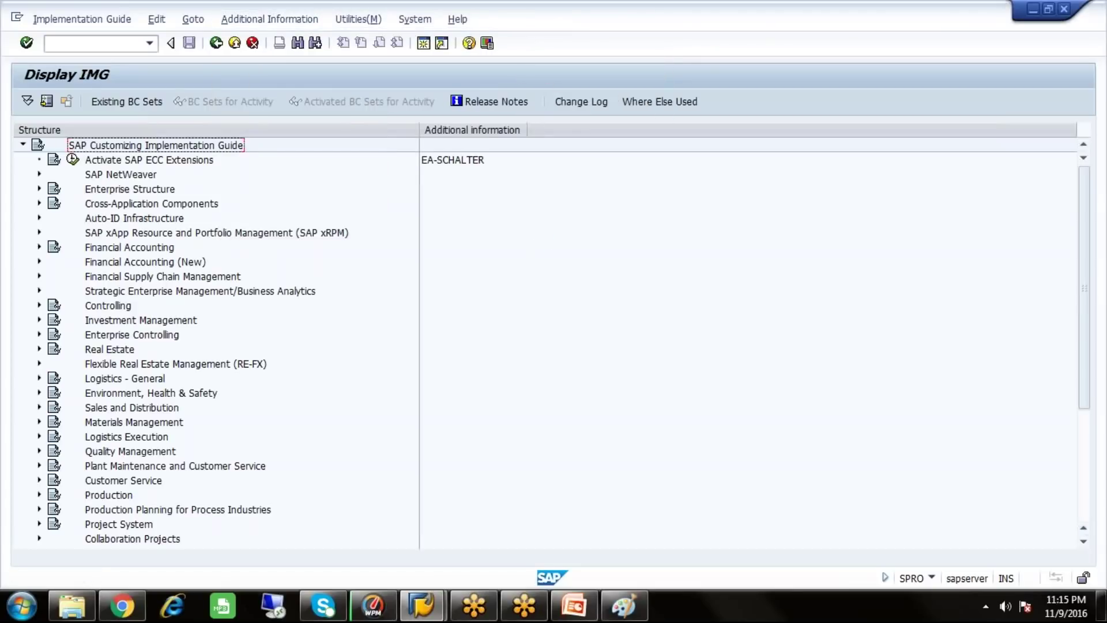
# Expand Financial Accounting (New) and its Accounts Receivable and Accounts Payable node in the IMG structure
pyautogui.click(200, 265)
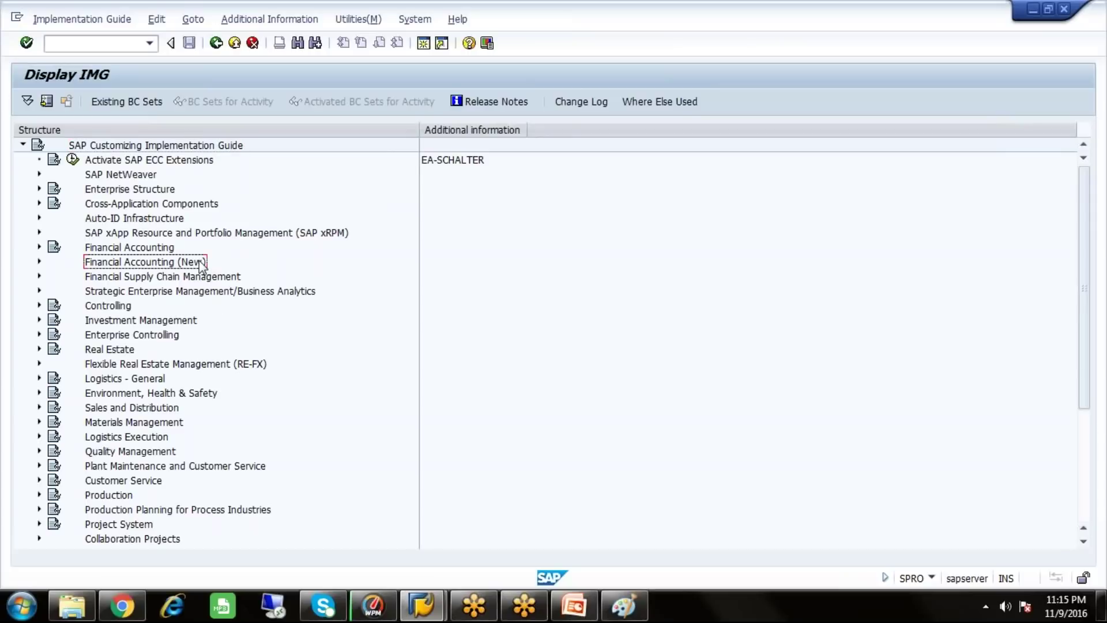
pyautogui.doubleClick(200, 266)
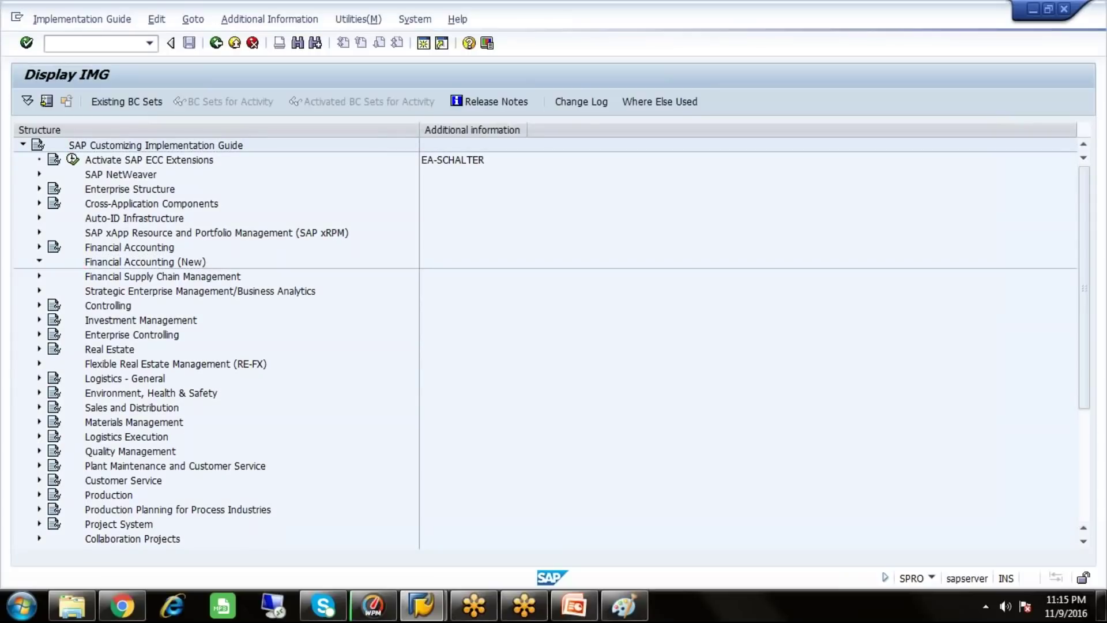
pyautogui.click(199, 291)
pyautogui.click(199, 305)
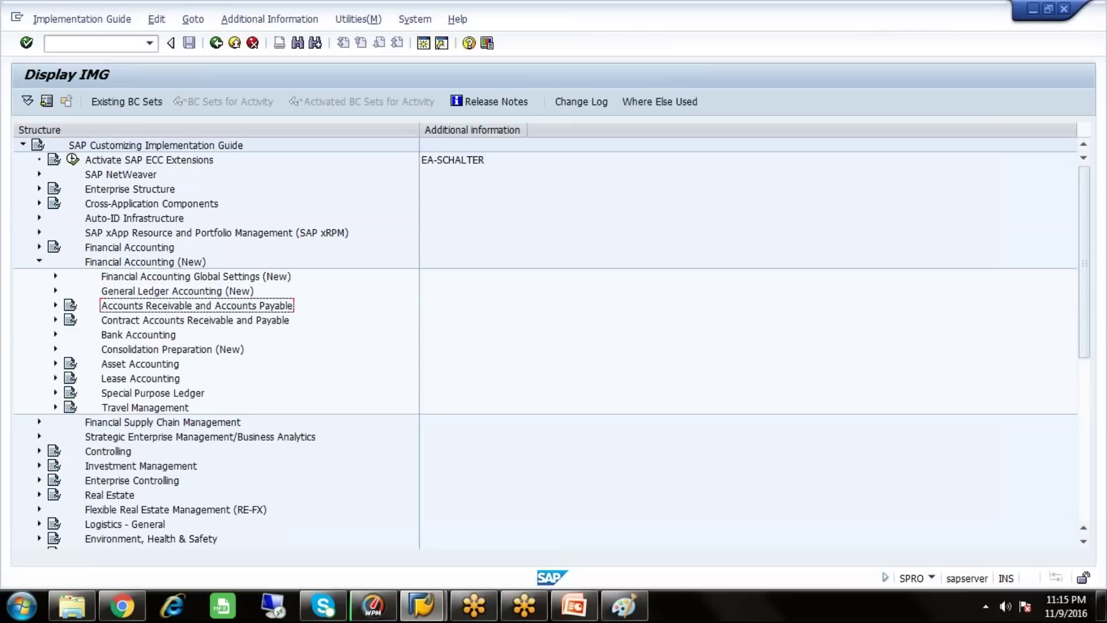
pyautogui.press('Right')
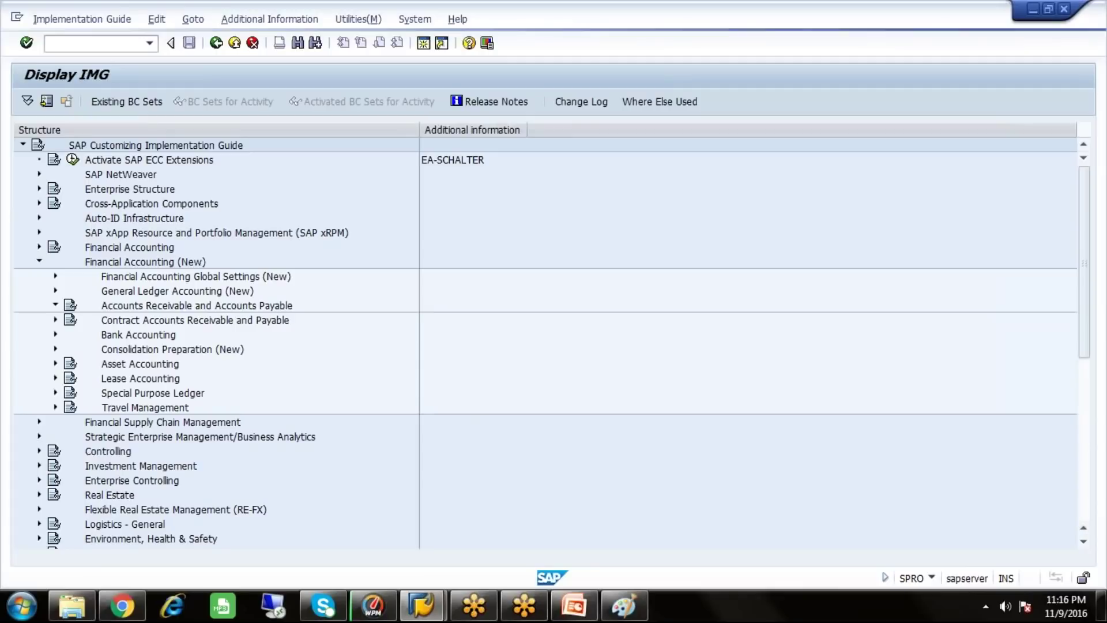
# Expand Vendor Accounts and its Master Data node under Accounts Receivable and Accounts Payable
pyautogui.press('Down')
pyautogui.press('Down')
pyautogui.press('Right')
pyautogui.press('Down')
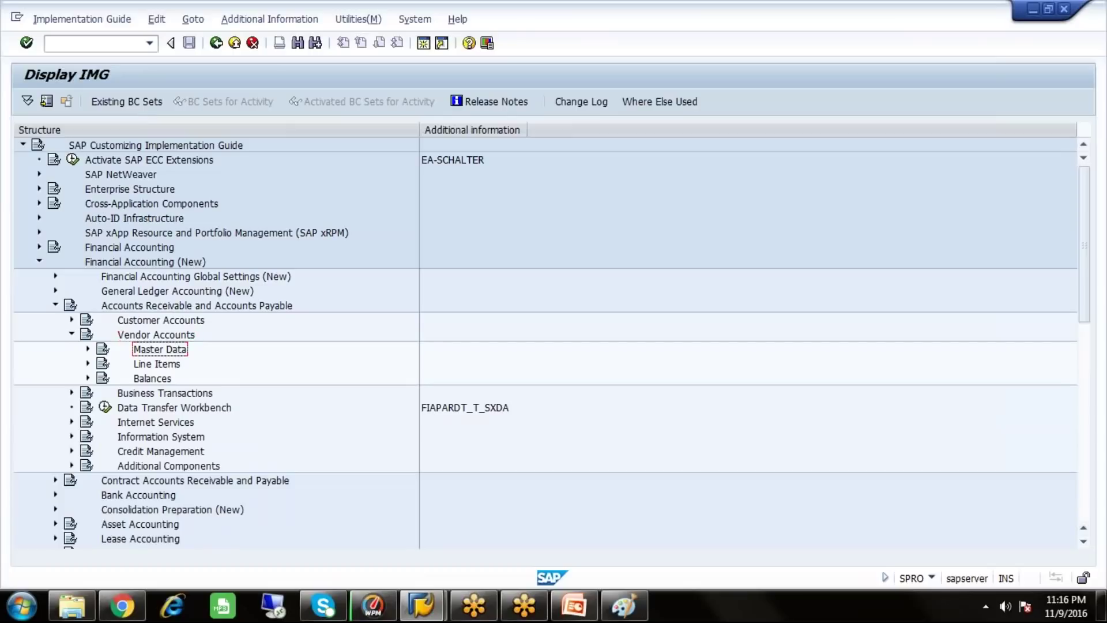
pyautogui.press('Right')
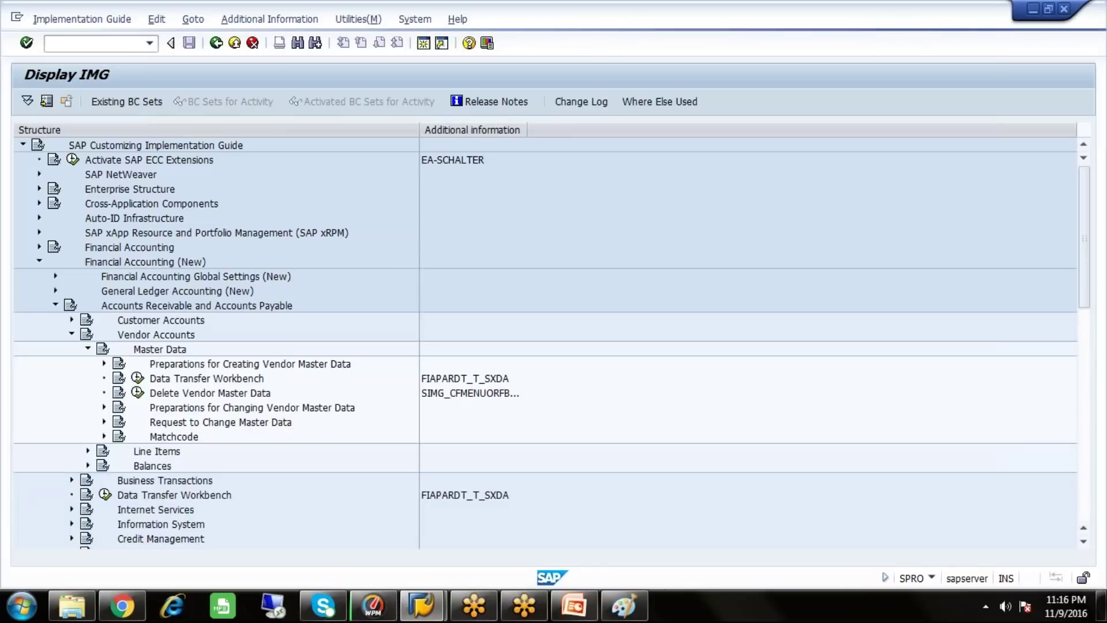
# Expand Preparations for Creating Vendor Master Data in the IMG and widen the Additional information column to show the full activity keys
pyautogui.press('Down')
pyautogui.press('Right')
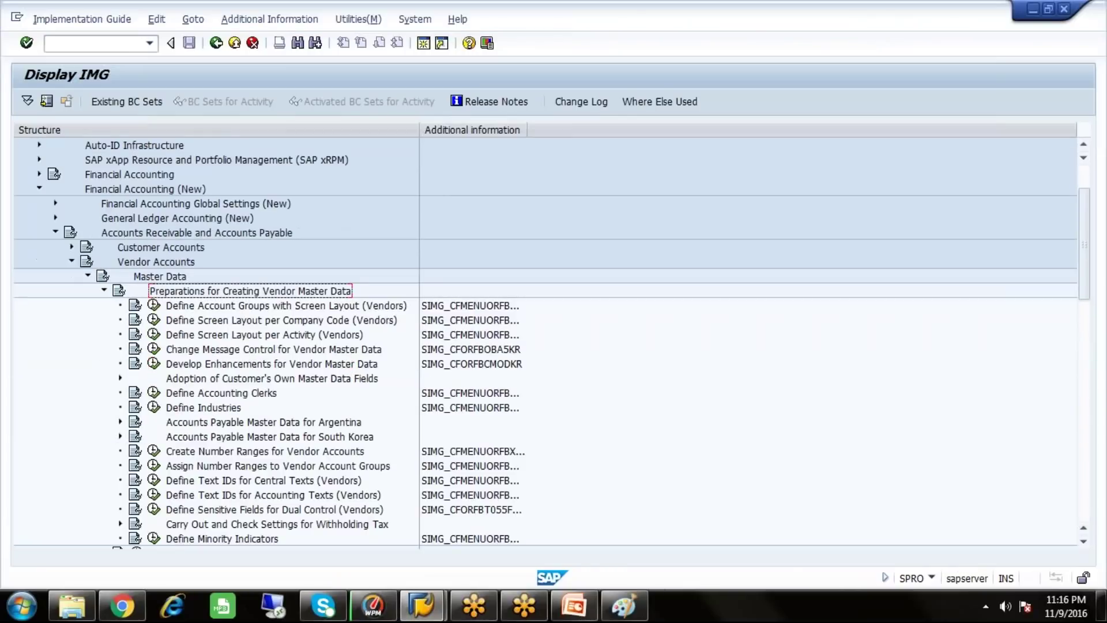
pyautogui.press('Down')
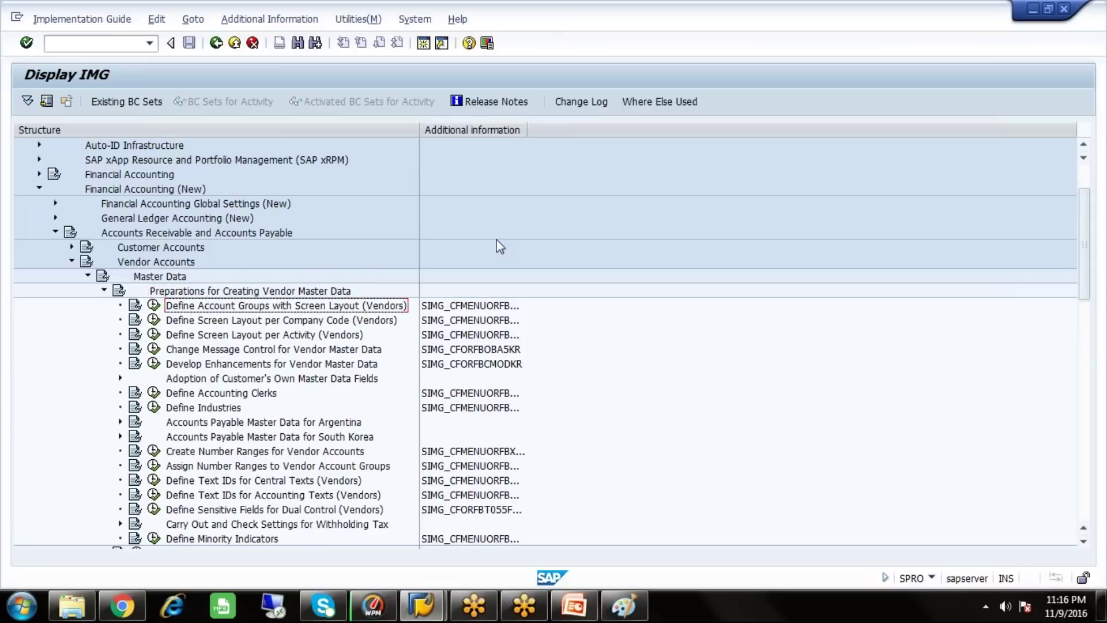
pyautogui.moveTo(527, 129); pyautogui.dragTo(568, 131)
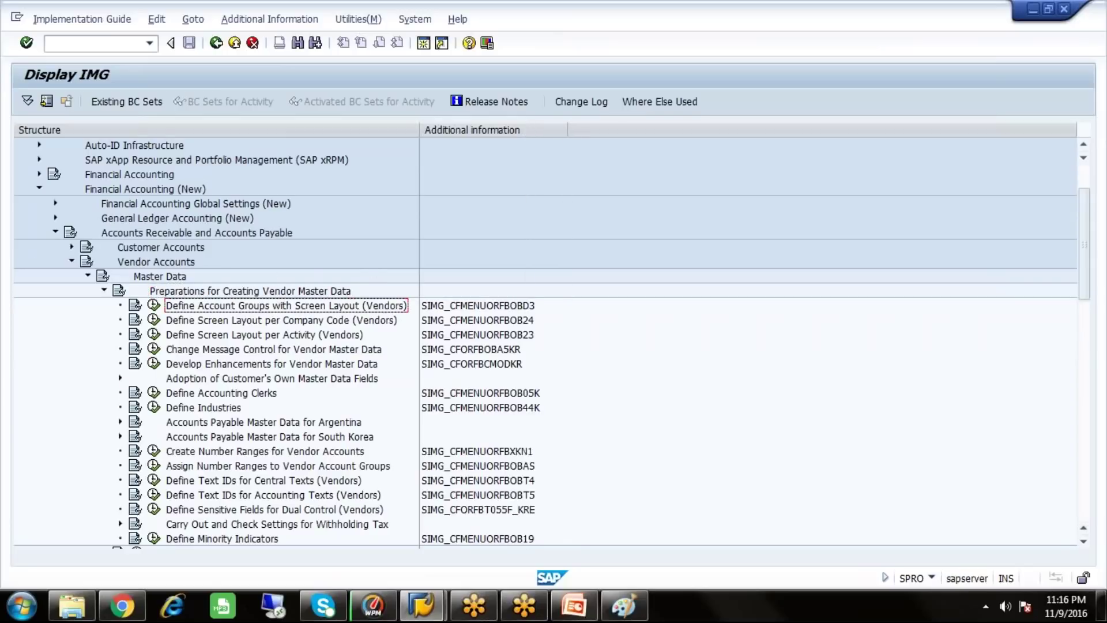
pyautogui.click(531, 307)
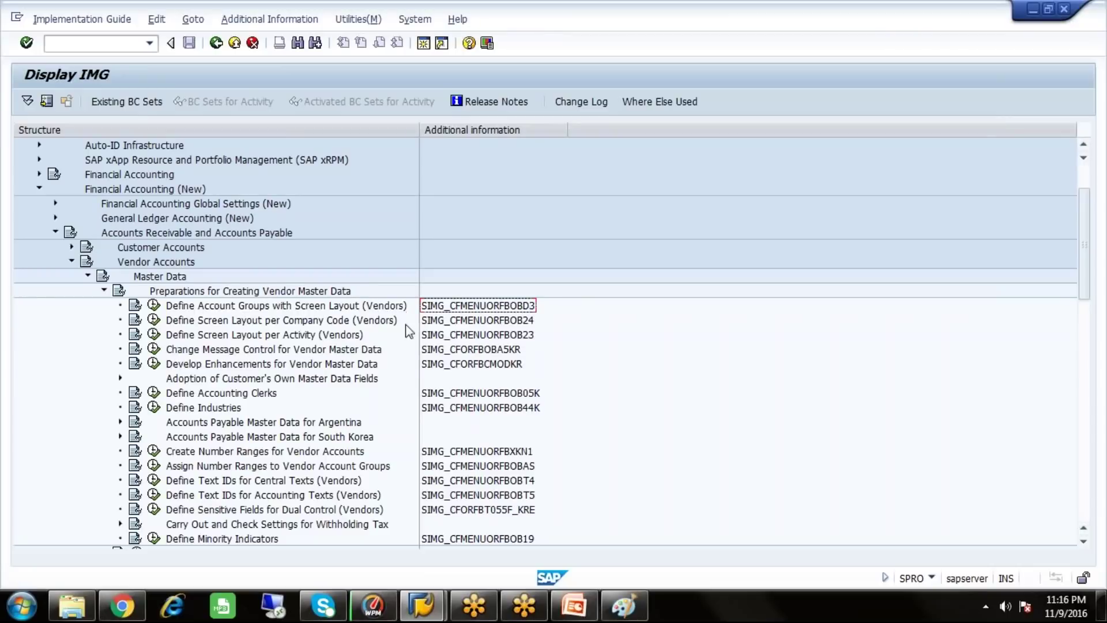
pyautogui.click(389, 312)
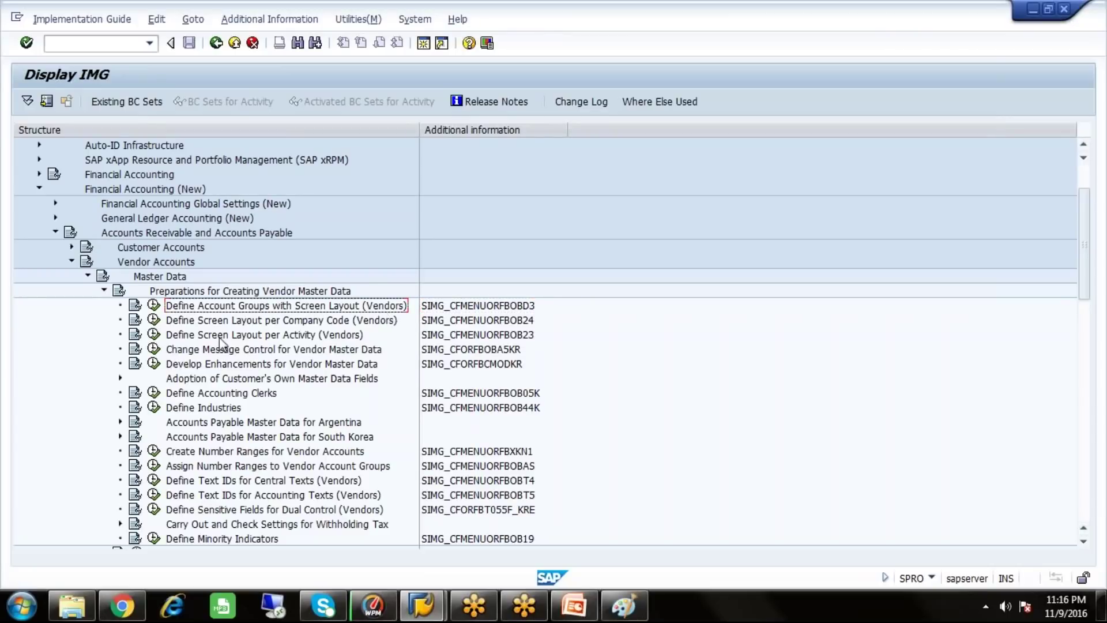
# In Define Account Groups with Screen Layout (Vendors), add a new account group SORM named RAW MATERIAL VENDORS SOST
pyautogui.click(153, 305)
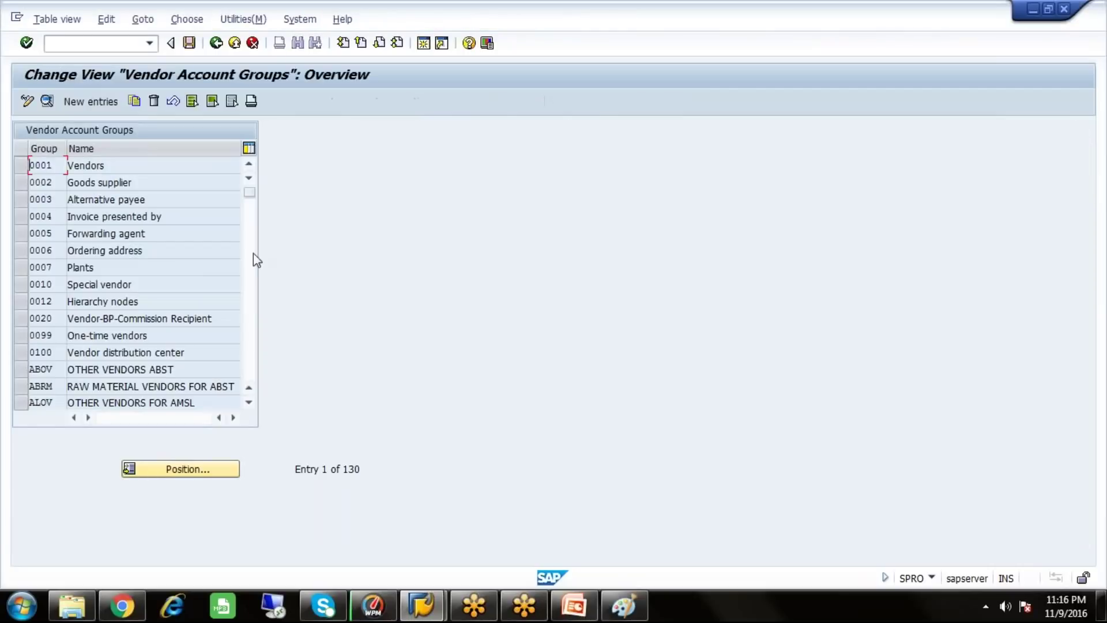
pyautogui.click(92, 102)
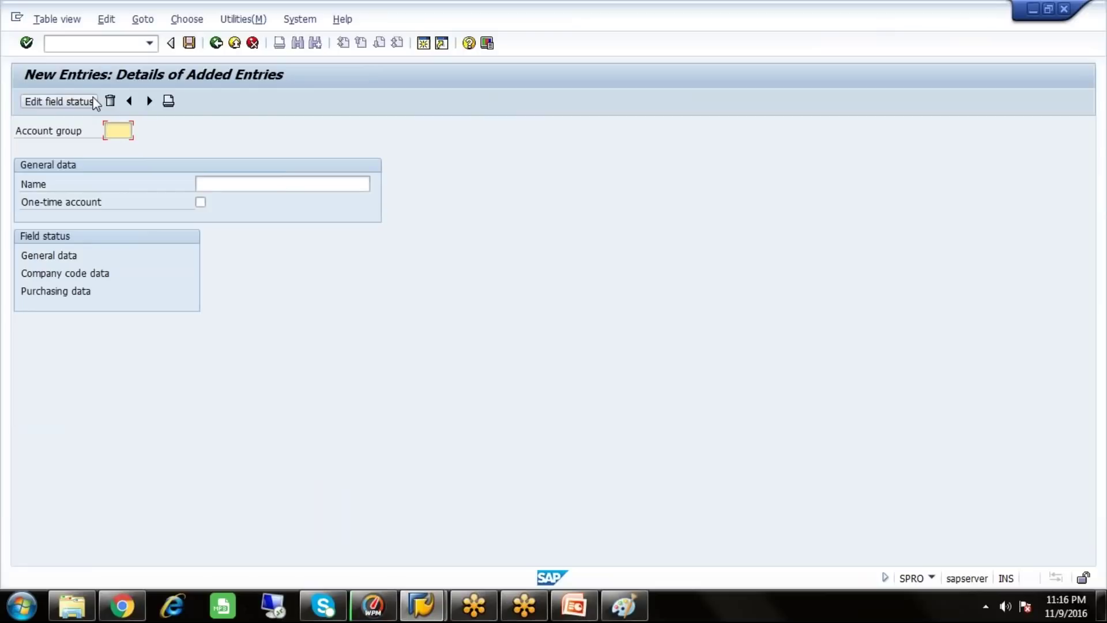
pyautogui.write('SORM')
pyautogui.press('Tab')
pyautogui.write('RAW')
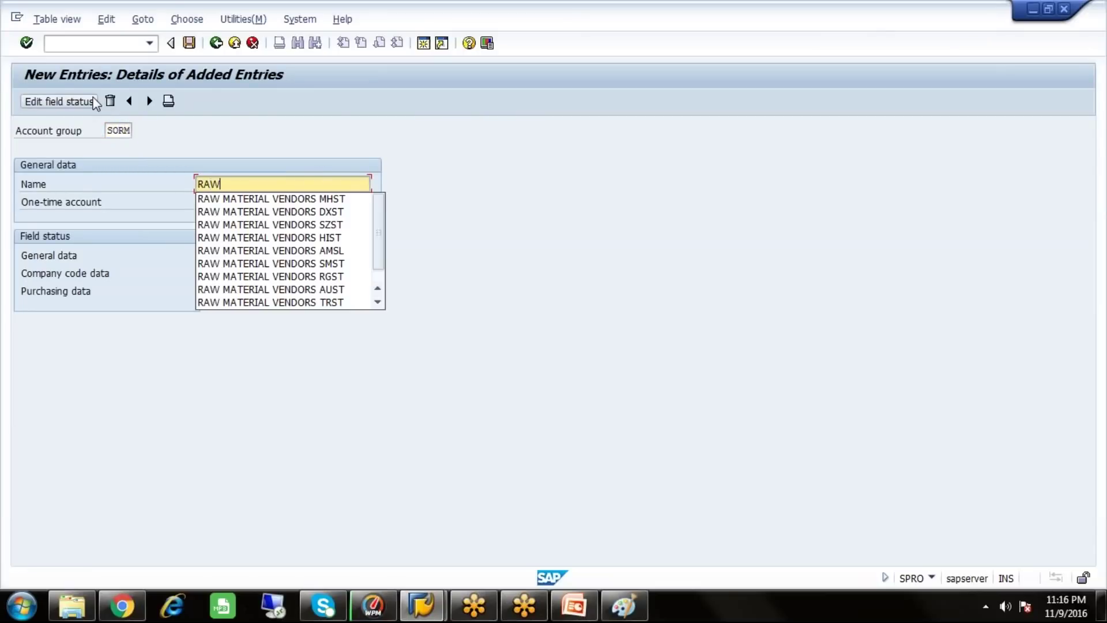
pyautogui.press('Down')
pyautogui.press('Return')
pyautogui.press('BackSpace')
pyautogui.press('BackSpace')
pyautogui.press('BackSpace')
pyautogui.press('BackSpace')
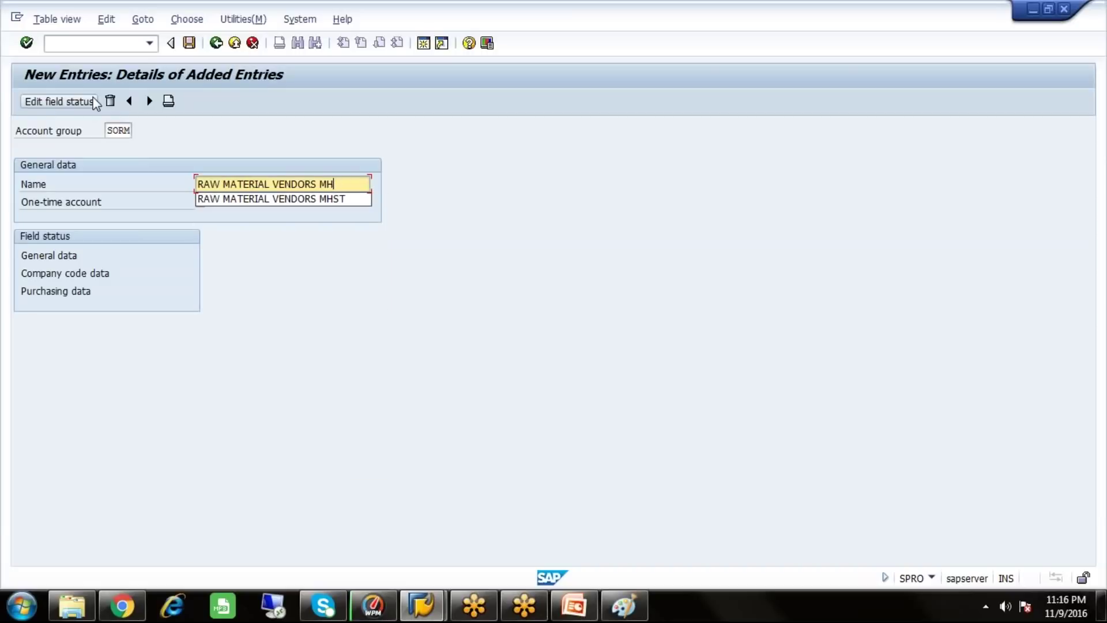
pyautogui.write('SOST')
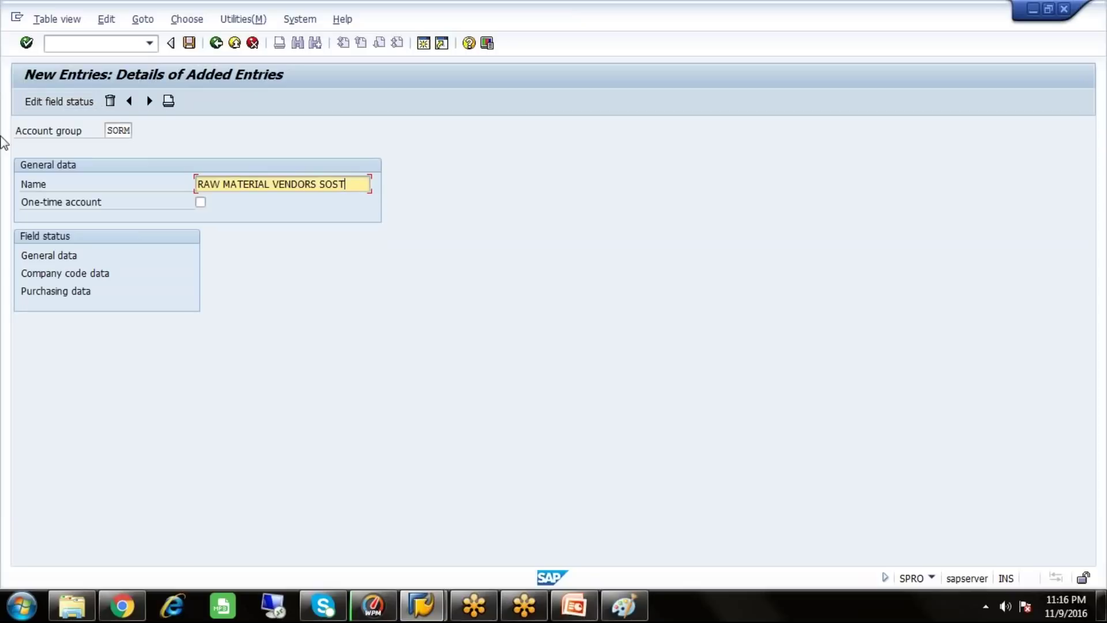
# Examine the Account management field status in SORM's company code data, consulting the Accounts Payable slide in PowerPoint before returning to SAP
pyautogui.click(77, 275)
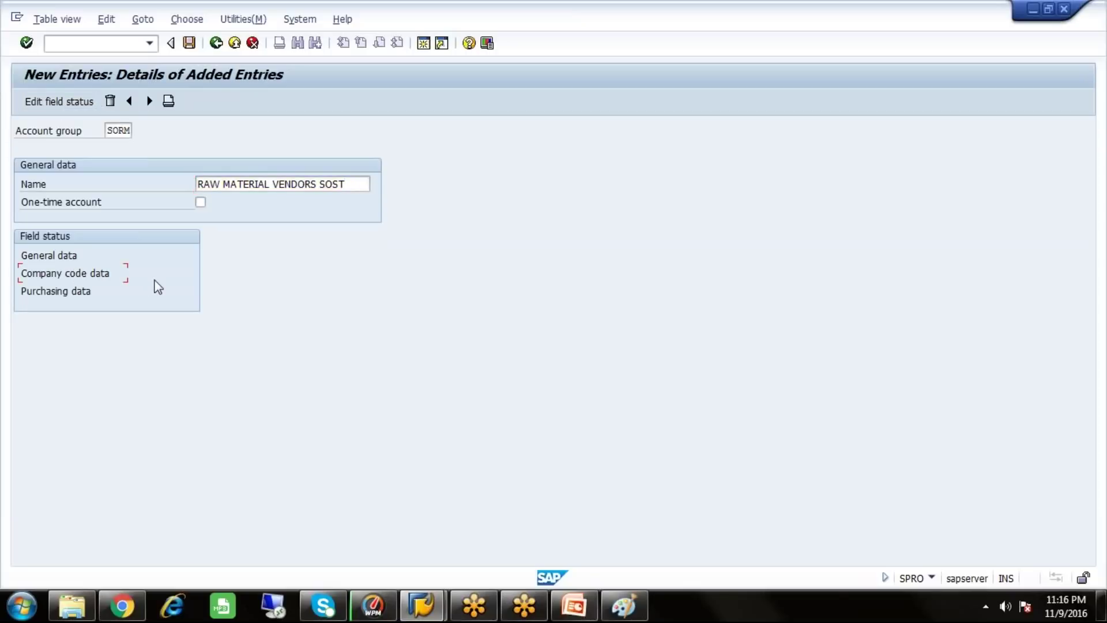
pyautogui.doubleClick(72, 274)
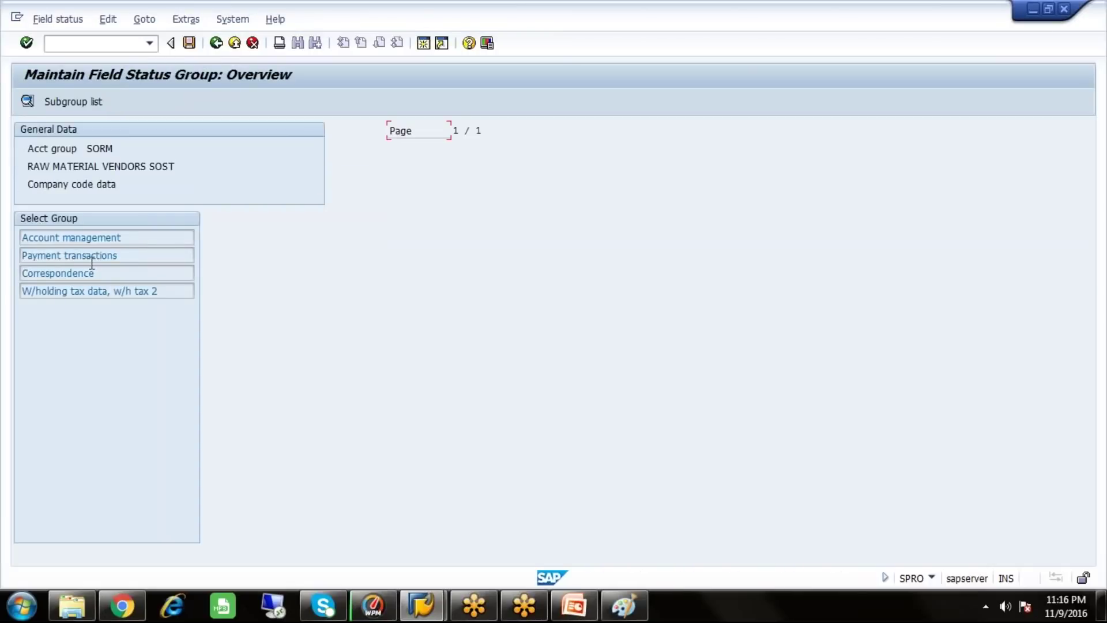
pyautogui.doubleClick(126, 238)
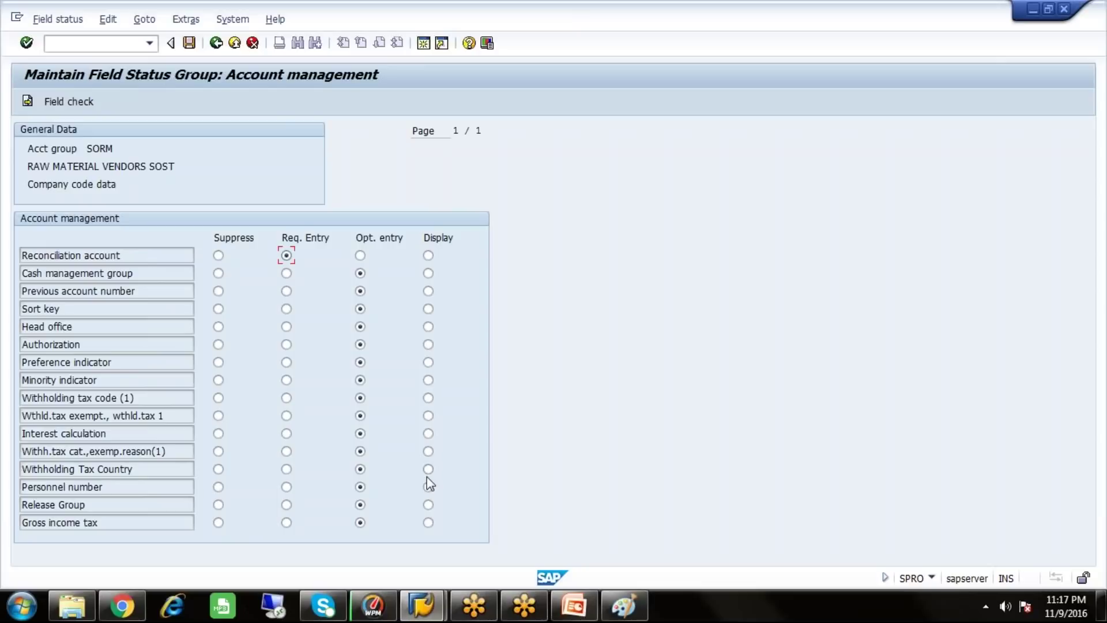
pyautogui.click(574, 606)
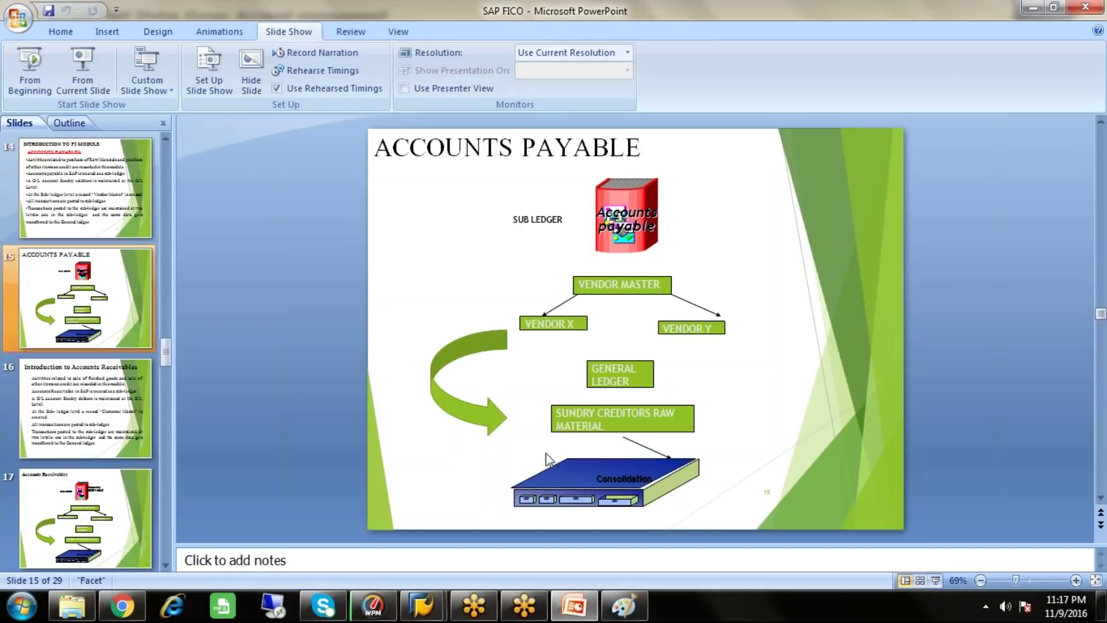
pyautogui.moveTo(421, 606)
pyautogui.click(525, 539)
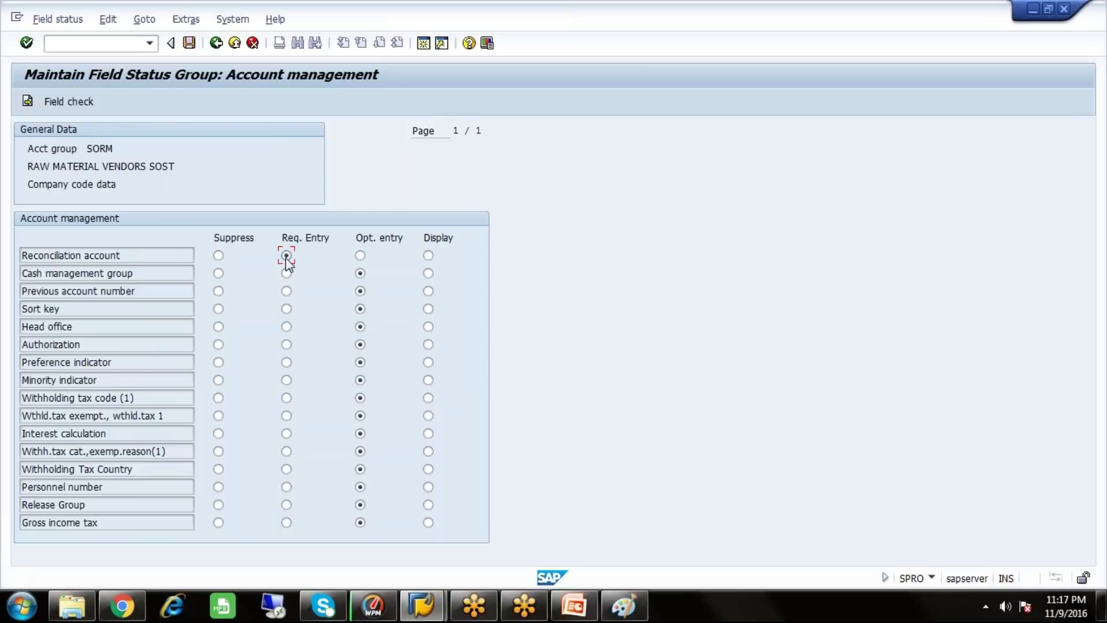
# Save account group SORM under customizing request DM0K900176
pyautogui.click(189, 44)
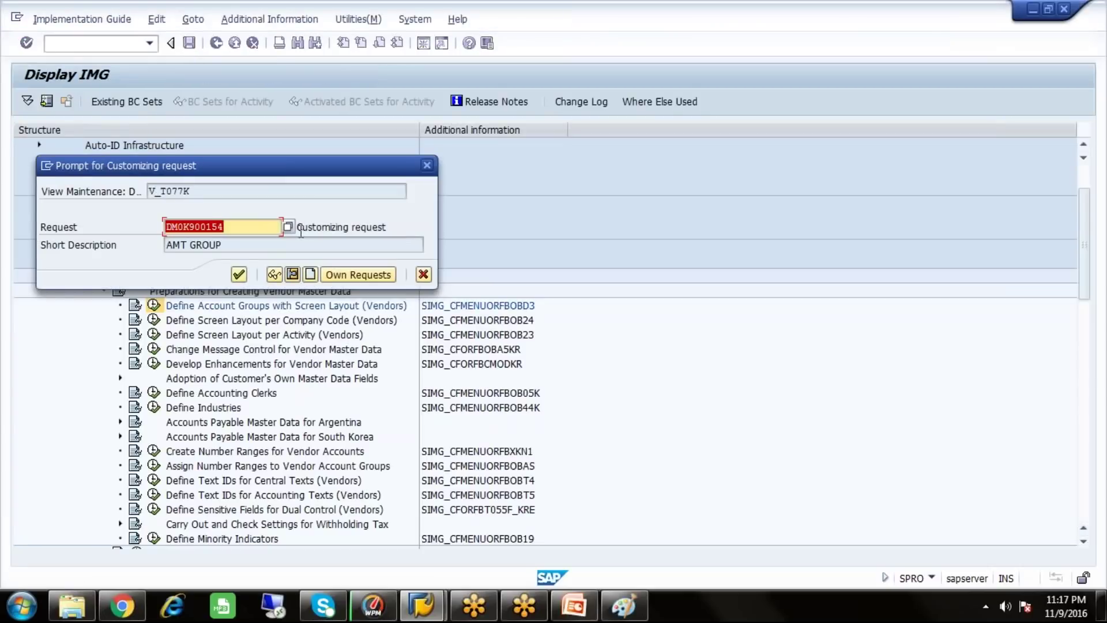
pyautogui.press('Return')
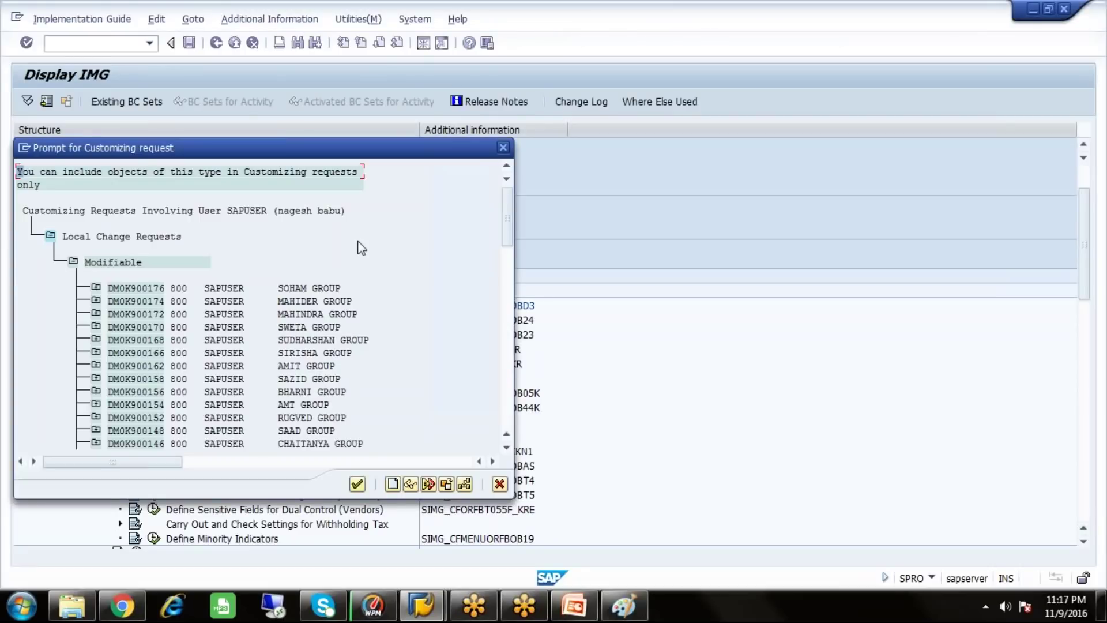
pyautogui.doubleClick(309, 288)
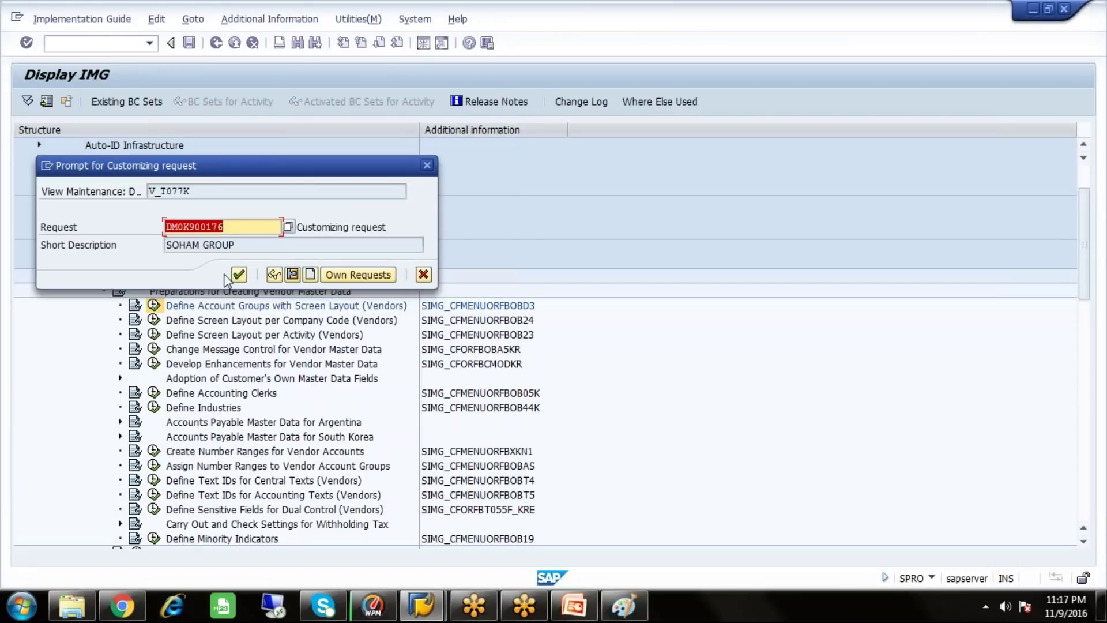
pyautogui.click(239, 275)
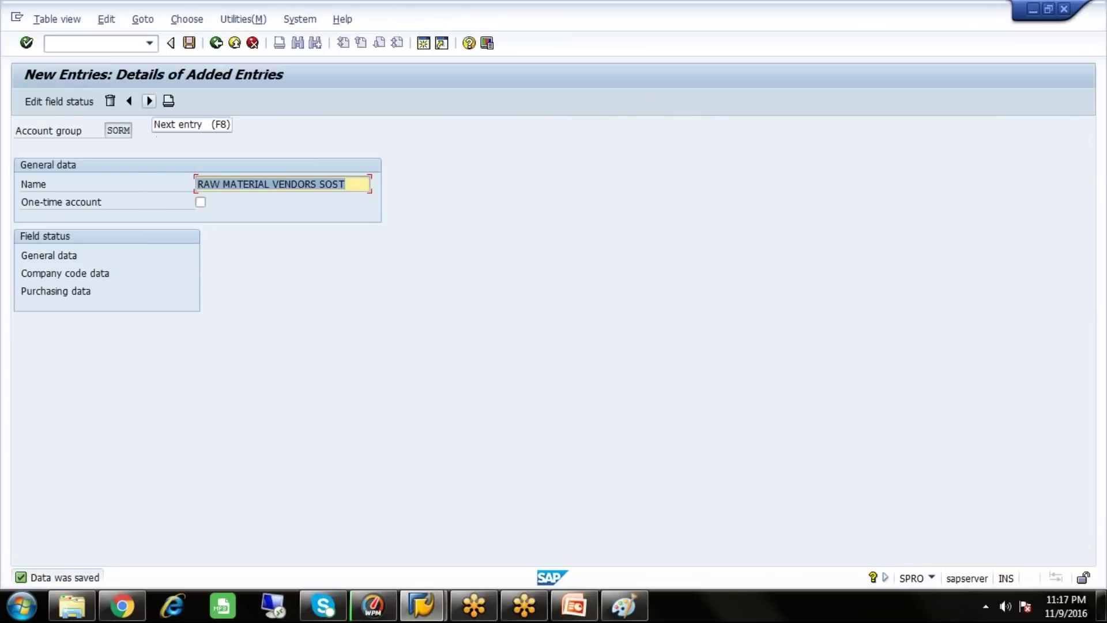
# Add the next account group SOOV with the name OTHER VENDORS FOR SOST
pyautogui.click(149, 100)
pyautogui.write('S')
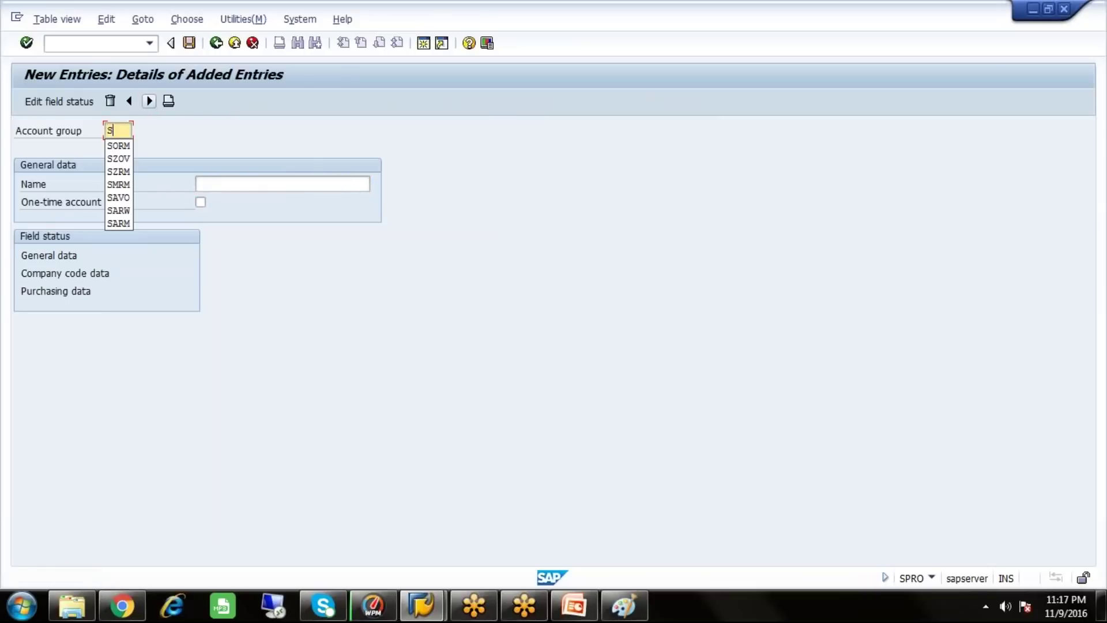
pyautogui.write('OOV')
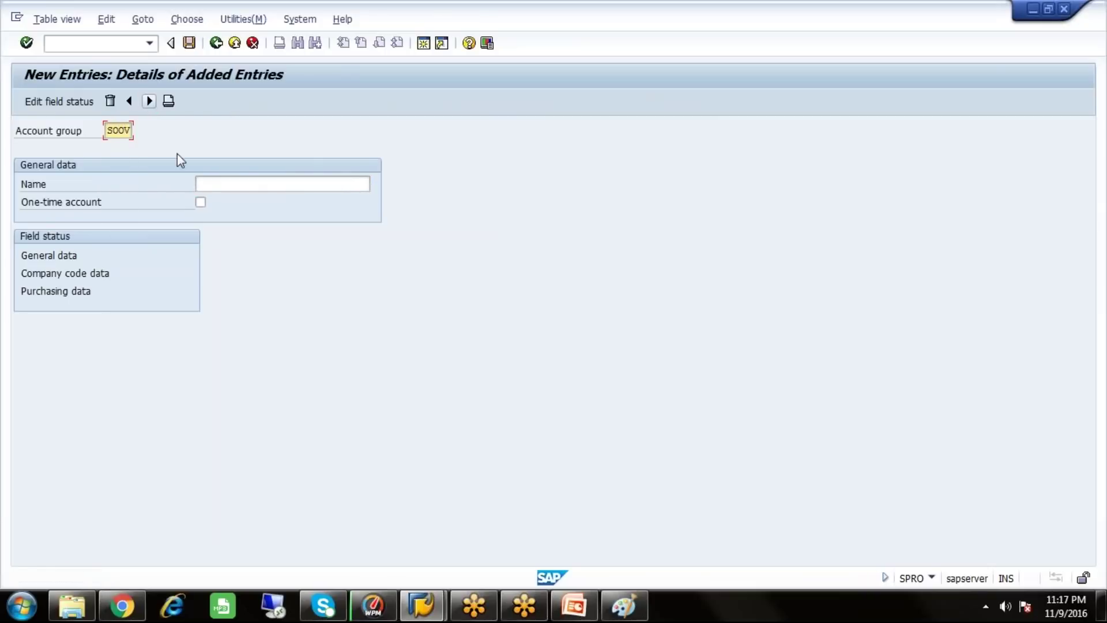
pyautogui.click(206, 185)
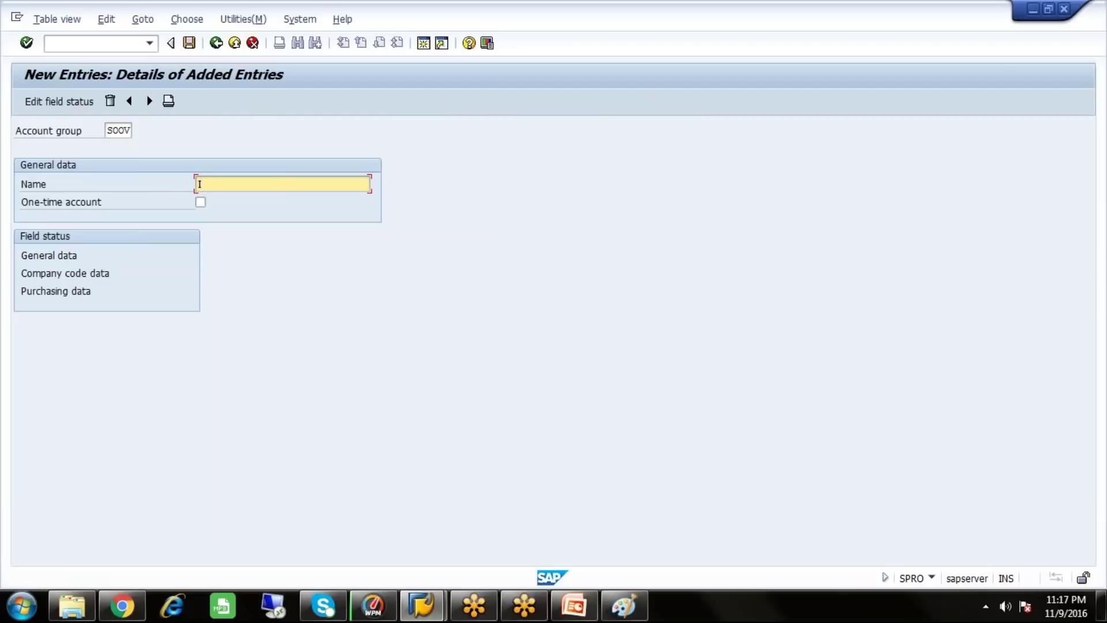
pyautogui.write('O')
pyautogui.press('Down')
pyautogui.press('BackSpace')
pyautogui.press('BackSpace')
pyautogui.press('BackSpace')
pyautogui.press('BackSpace')
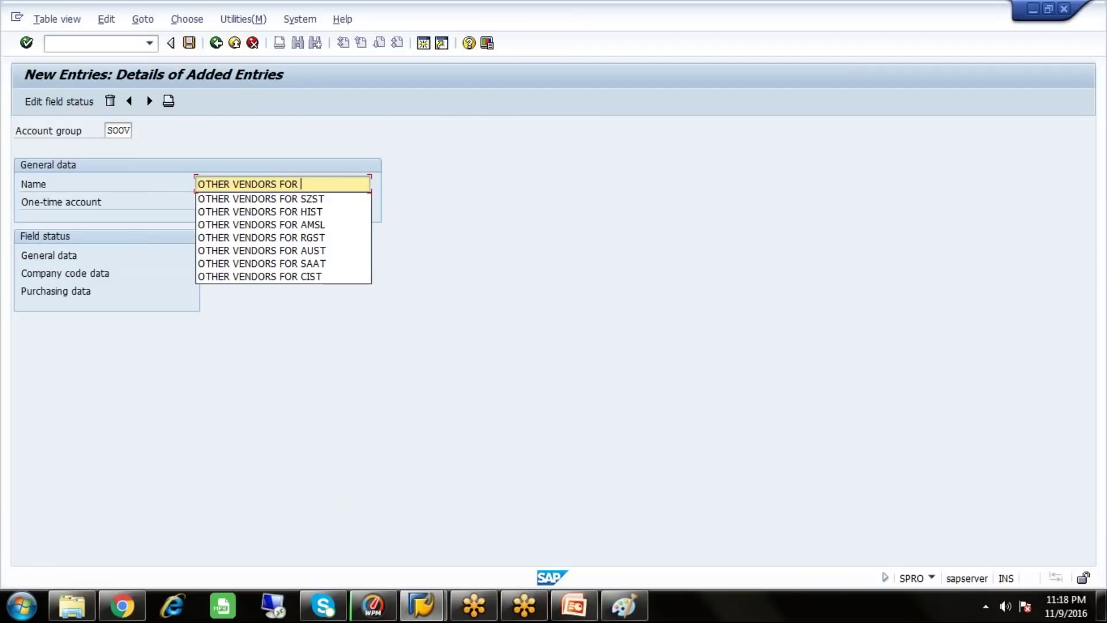
pyautogui.write('SOST')
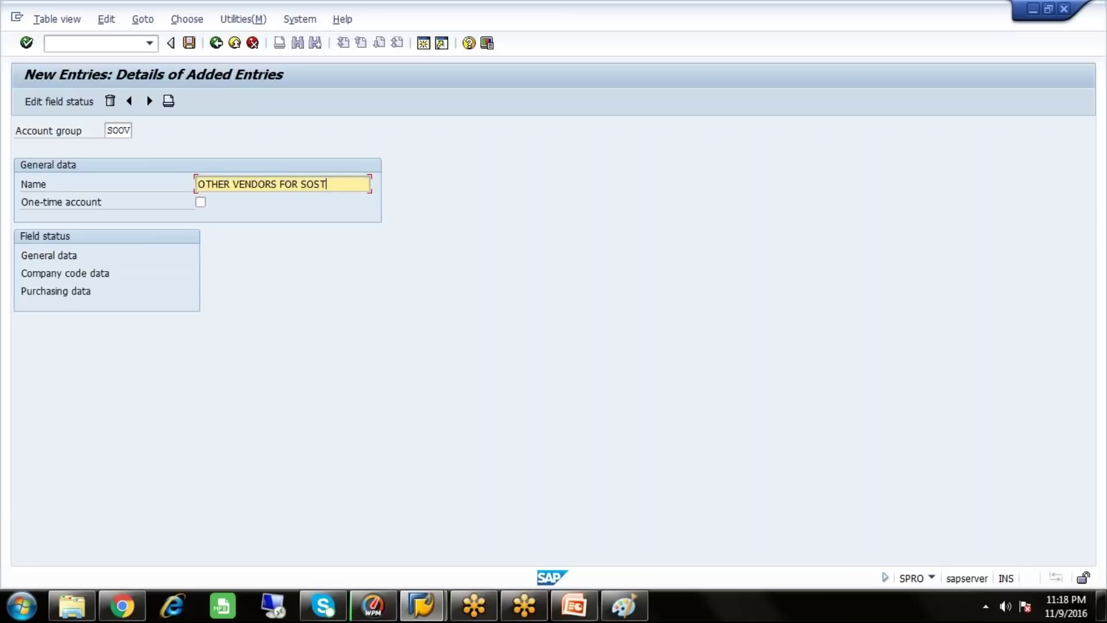
# Save account group SOOV from the Account management field status of its company code data and return to the IMG
pyautogui.click(97, 278)
pyautogui.doubleClick(97, 278)
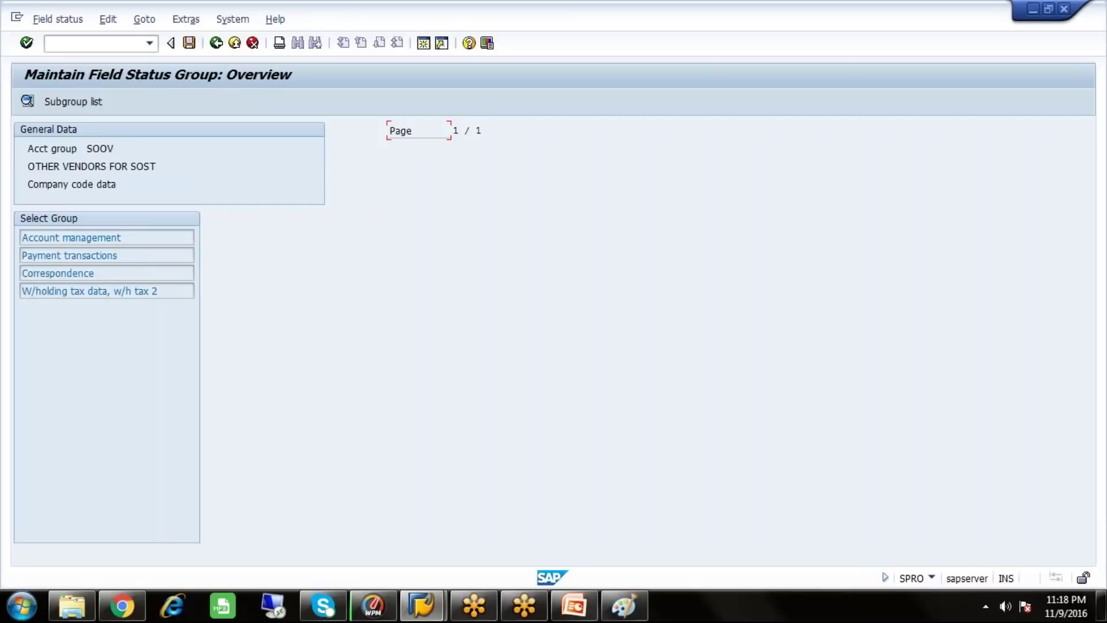
pyautogui.doubleClick(129, 237)
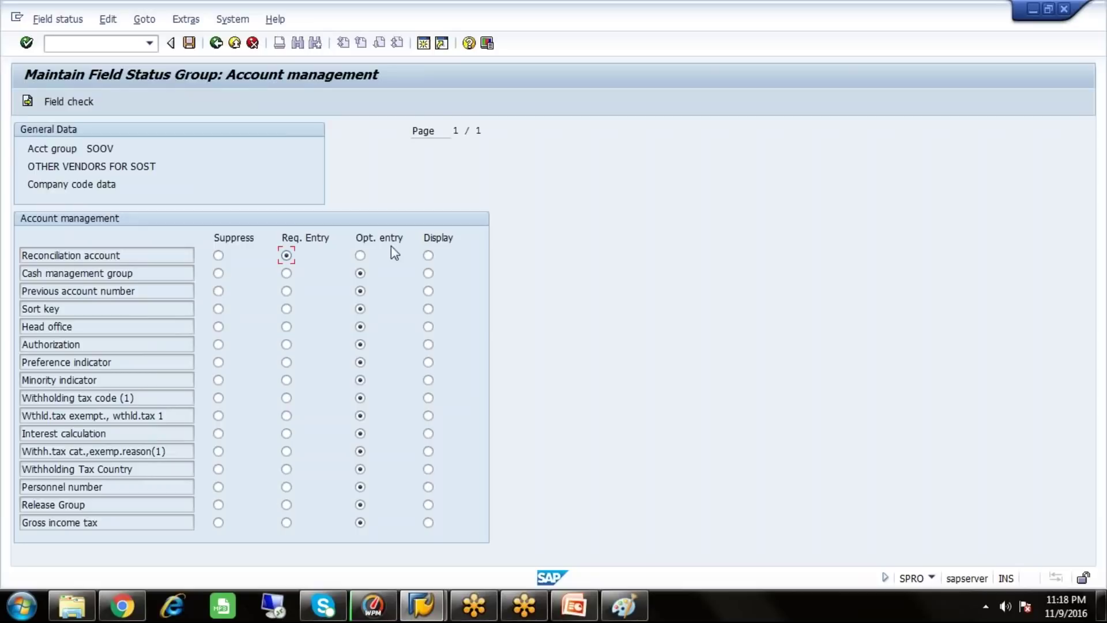
pyautogui.click(189, 44)
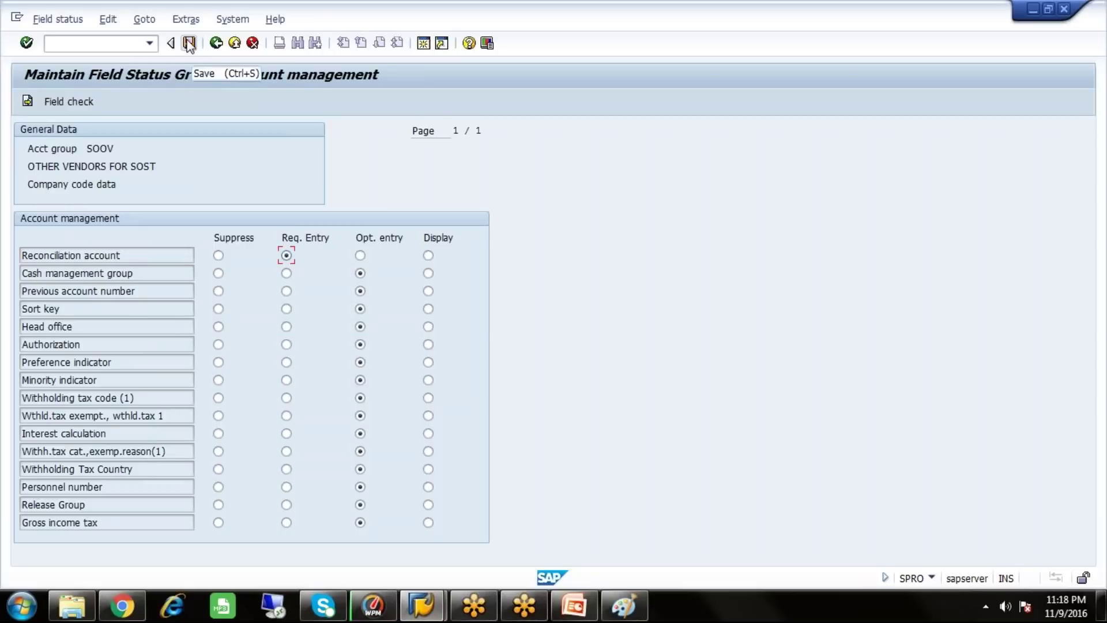
pyautogui.click(217, 43)
pyautogui.click(217, 43)
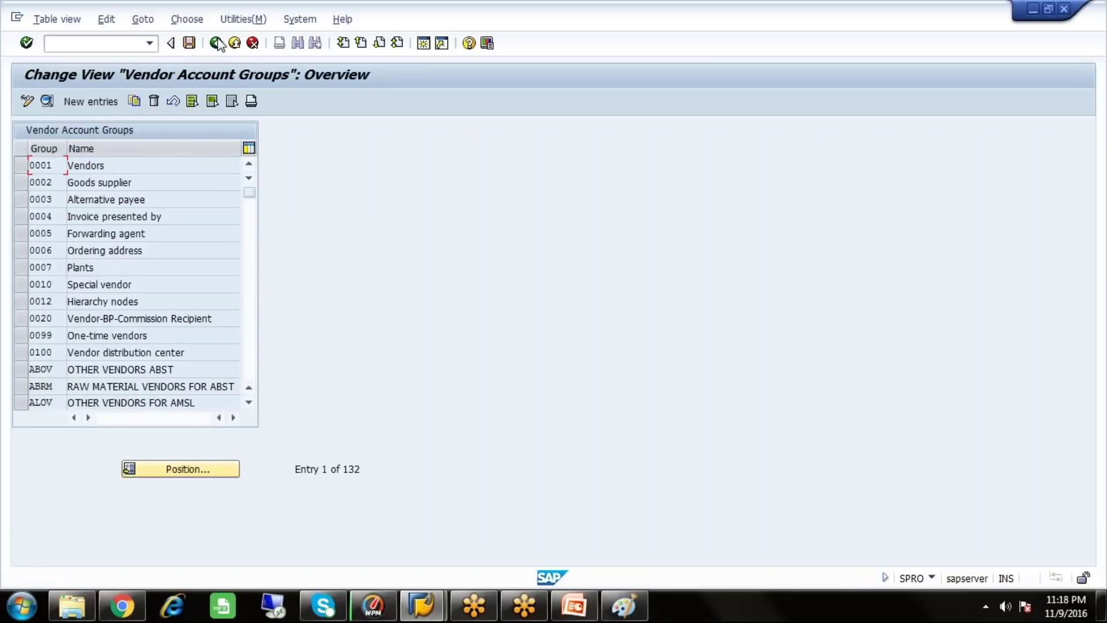
pyautogui.click(216, 43)
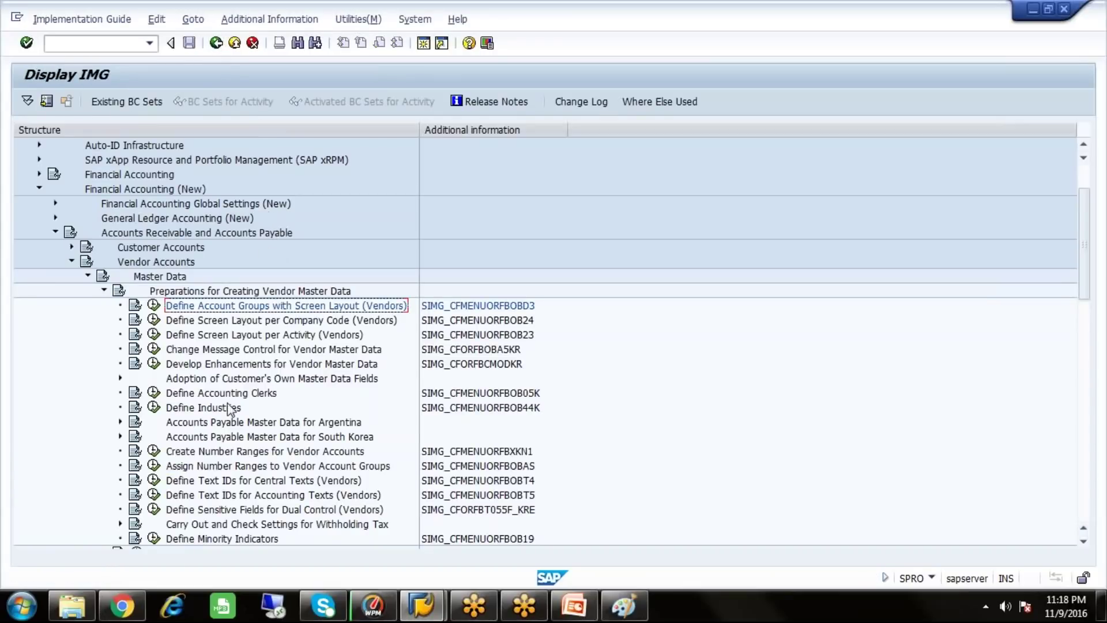
# Open the intervals of Create Number Ranges for Vendor Accounts in change mode and review the existing vendor number ranges through interval XX
pyautogui.click(252, 453)
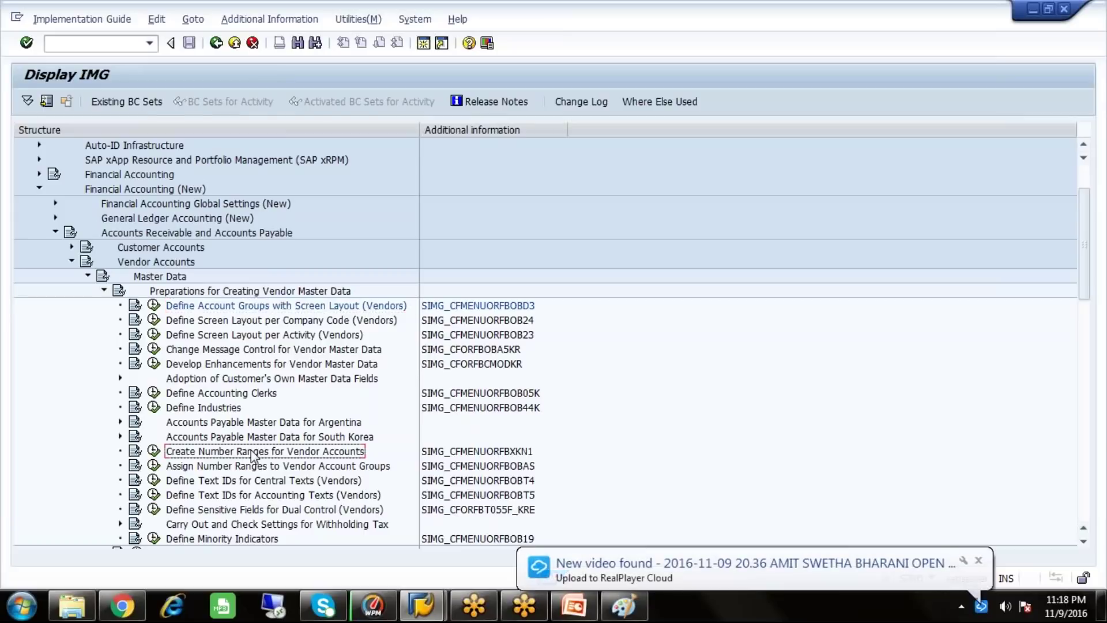
pyautogui.click(978, 563)
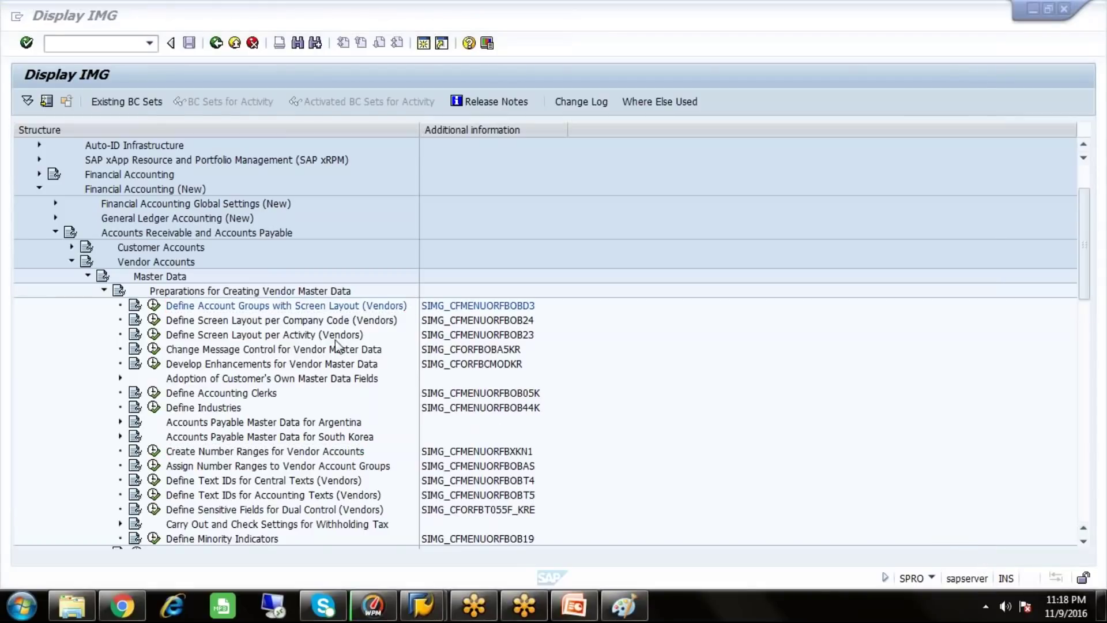
pyautogui.click(236, 452)
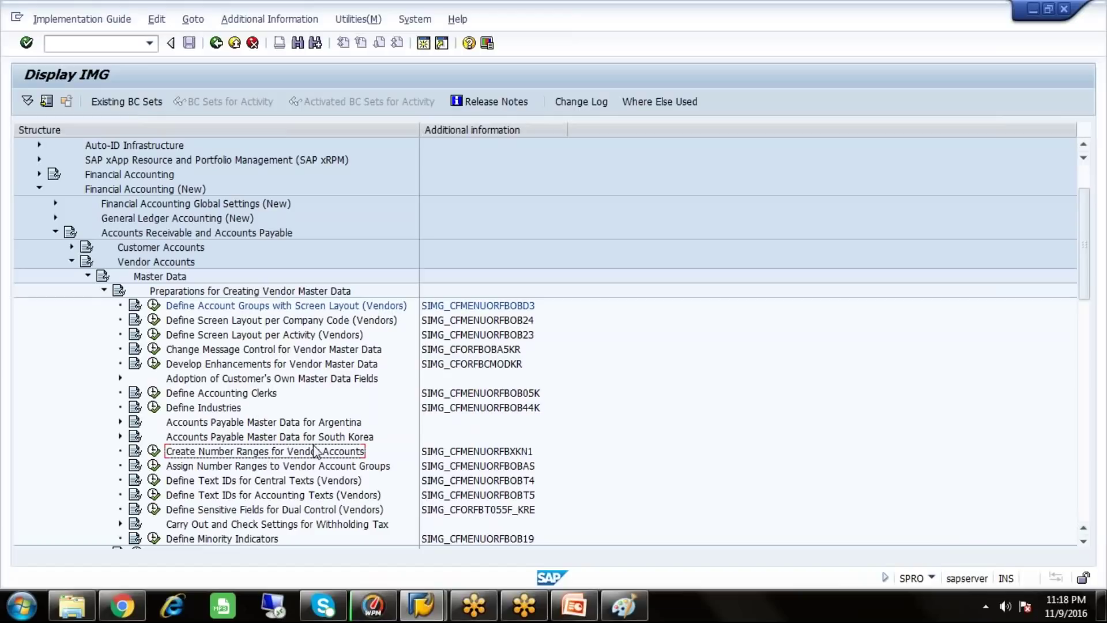
pyautogui.click(495, 452)
pyautogui.click(340, 453)
pyautogui.click(153, 450)
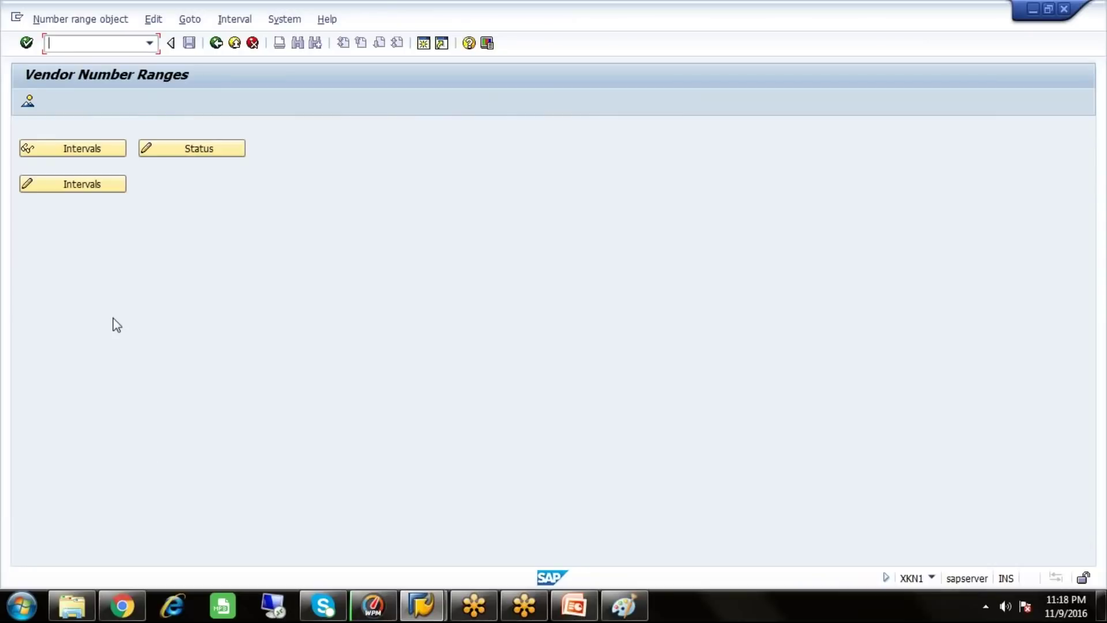
pyautogui.click(90, 188)
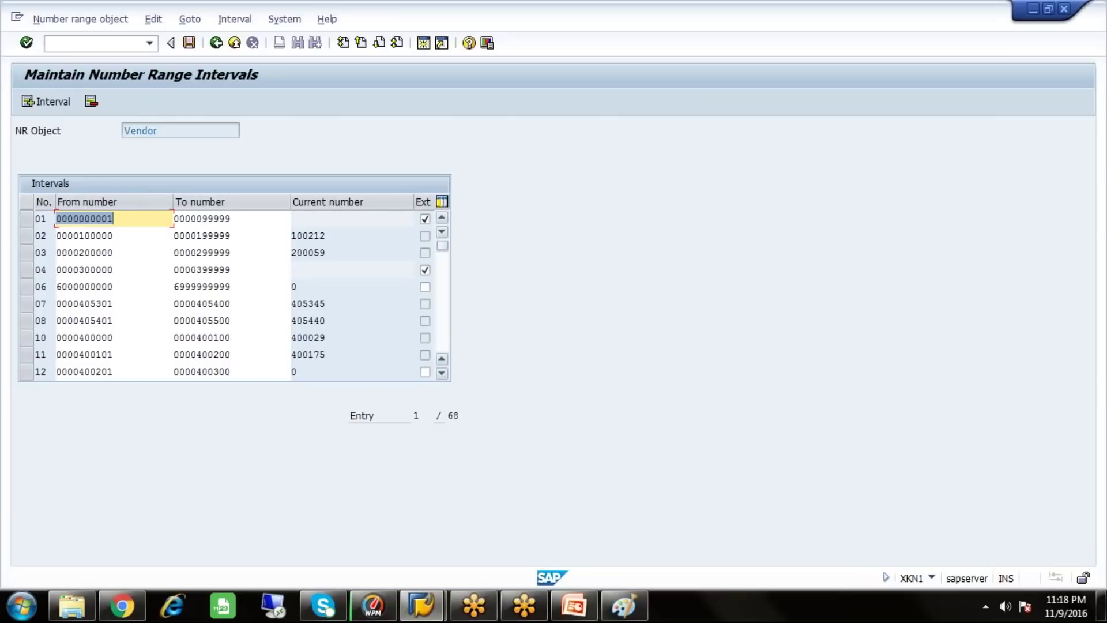
pyautogui.scroll(-8, 242, 294)
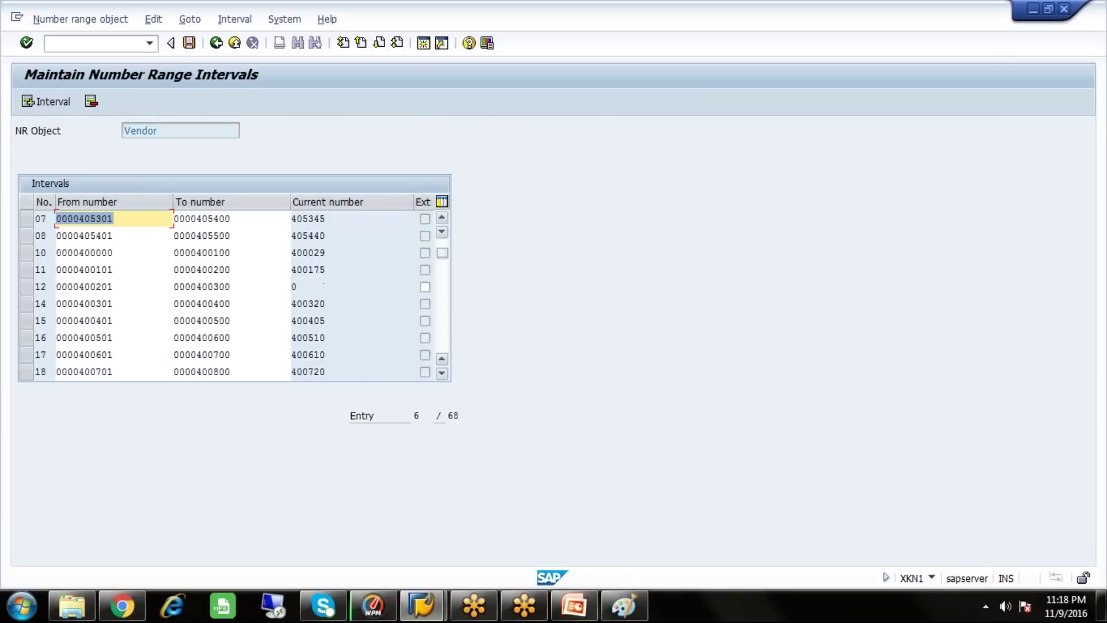
pyautogui.scroll(-12, 235, 296)
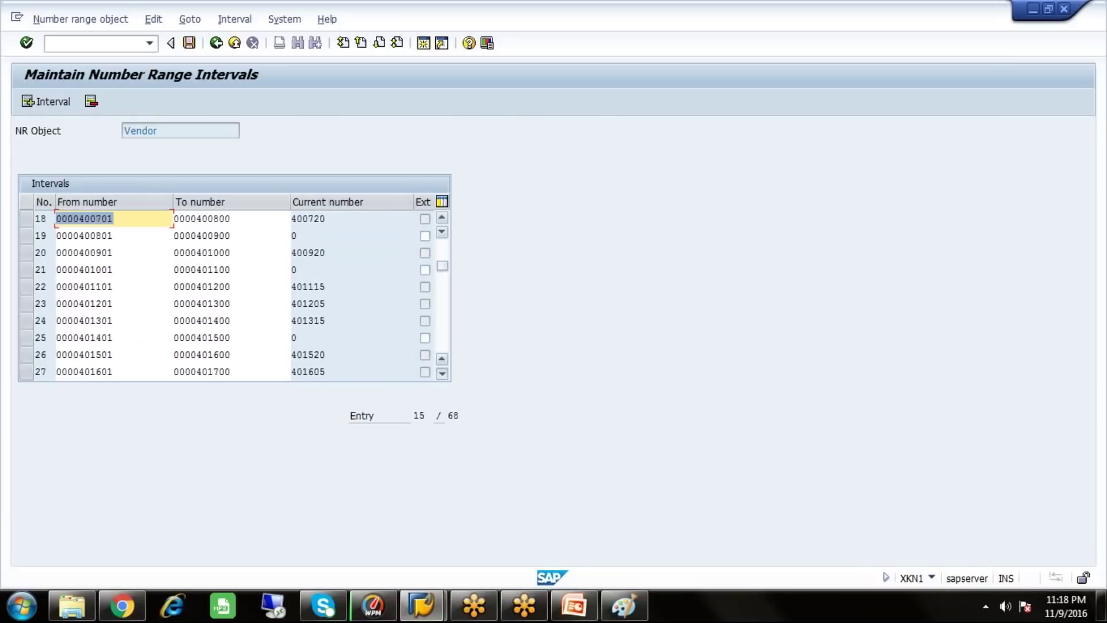
pyautogui.scroll(-4, 235, 295)
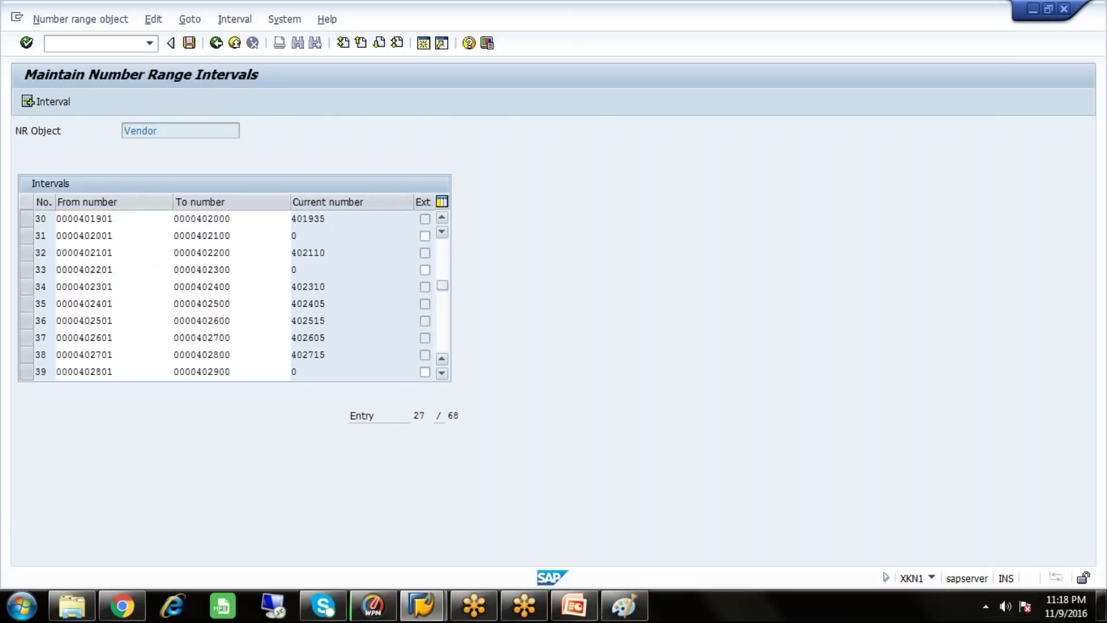
pyautogui.scroll(-4, 235, 295)
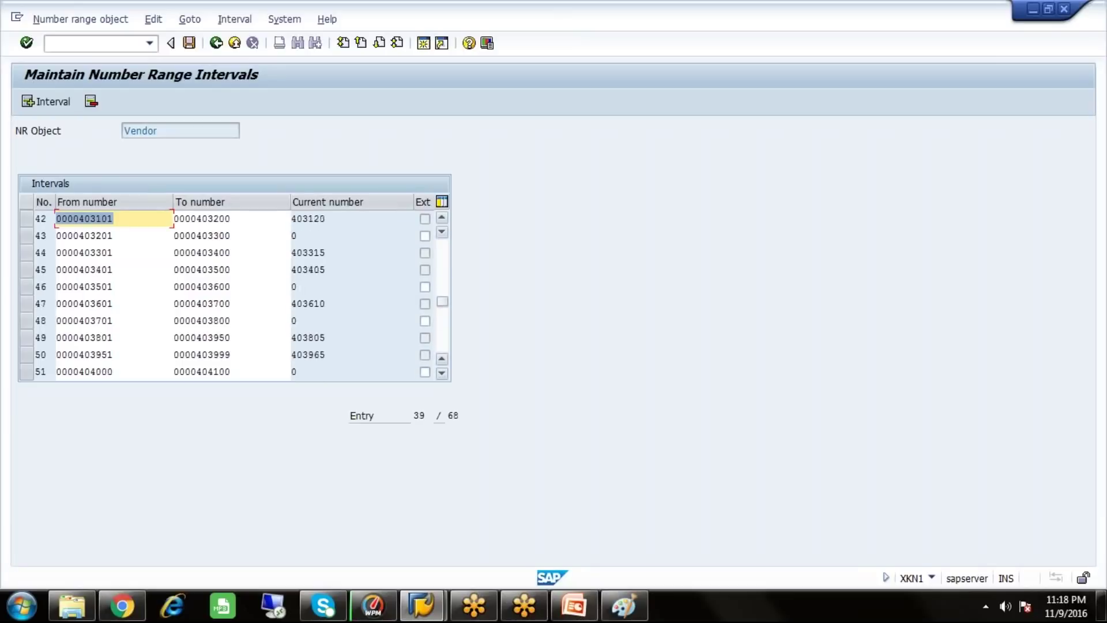
pyautogui.scroll(-4, 235, 295)
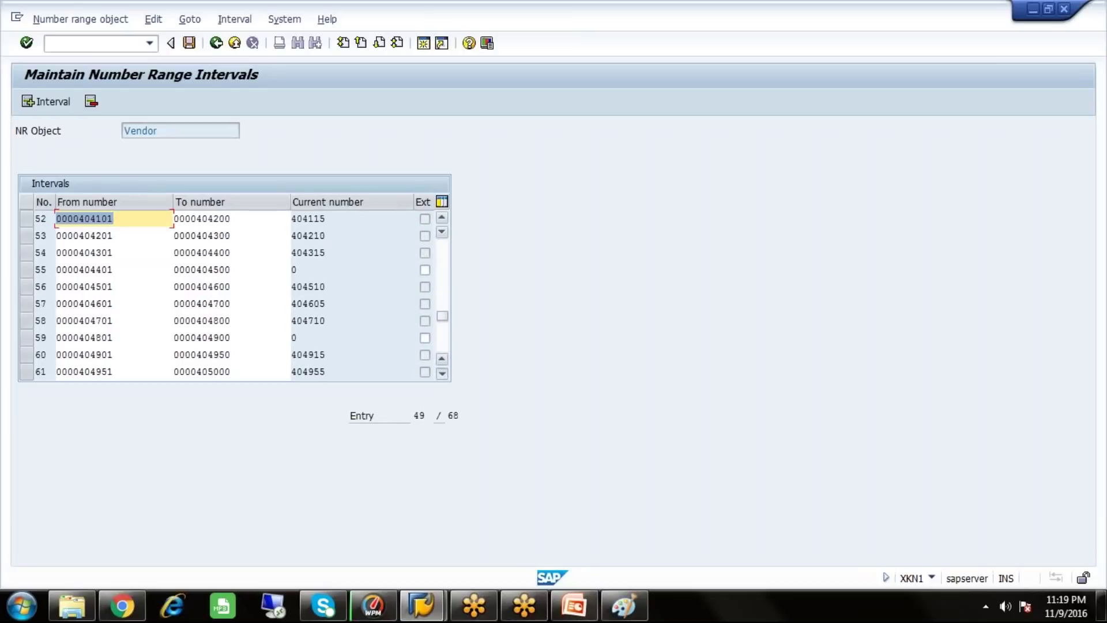
pyautogui.scroll(-3, 235, 296)
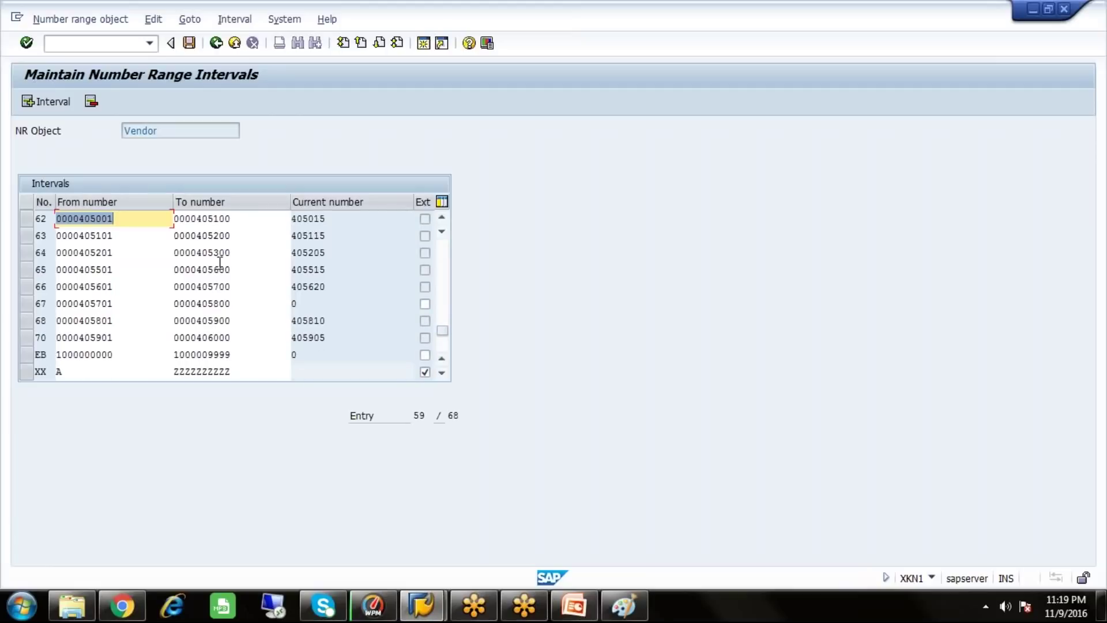
# Try entering a new vendor number interval 71 from 406001 to 406100, and close the entry without inserting it
pyautogui.click(53, 104)
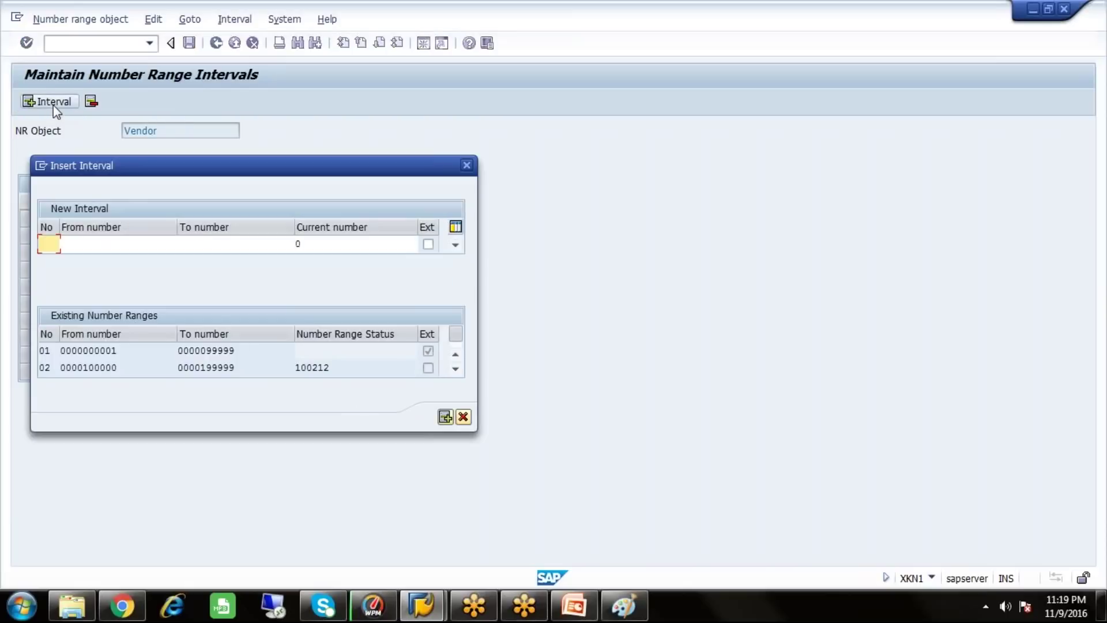
pyautogui.write('71')
pyautogui.click(125, 238)
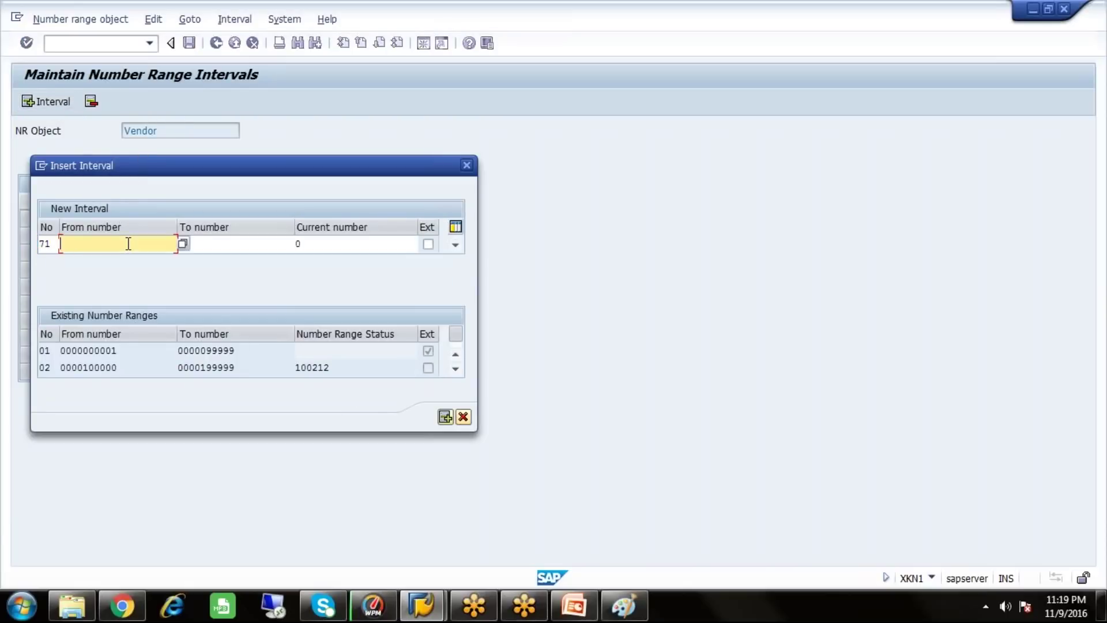
pyautogui.click(181, 246)
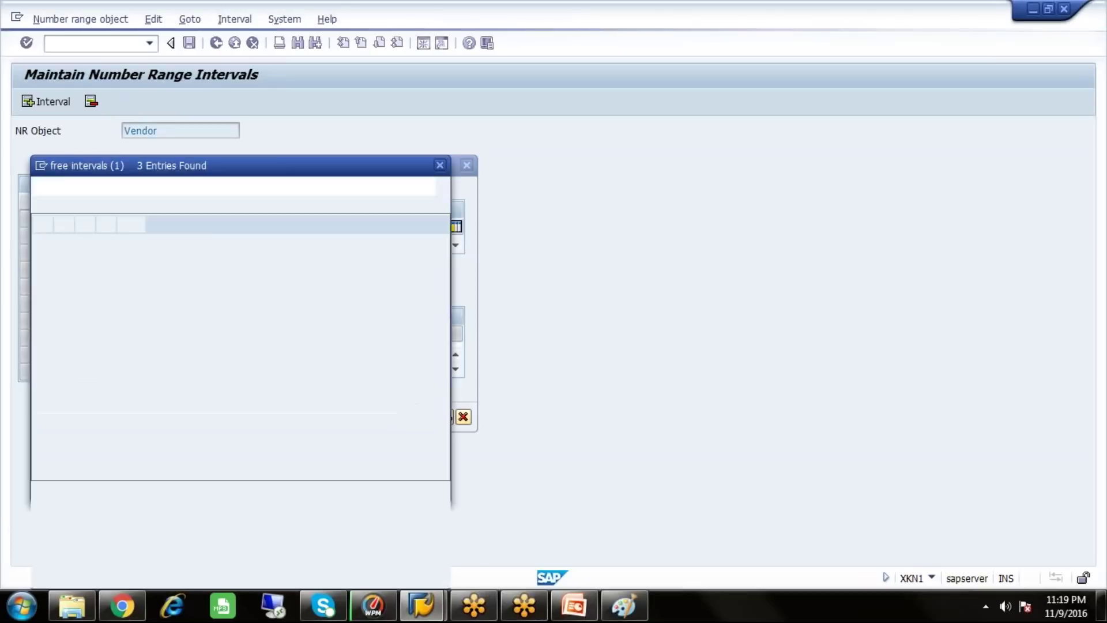
pyautogui.doubleClick(89, 259)
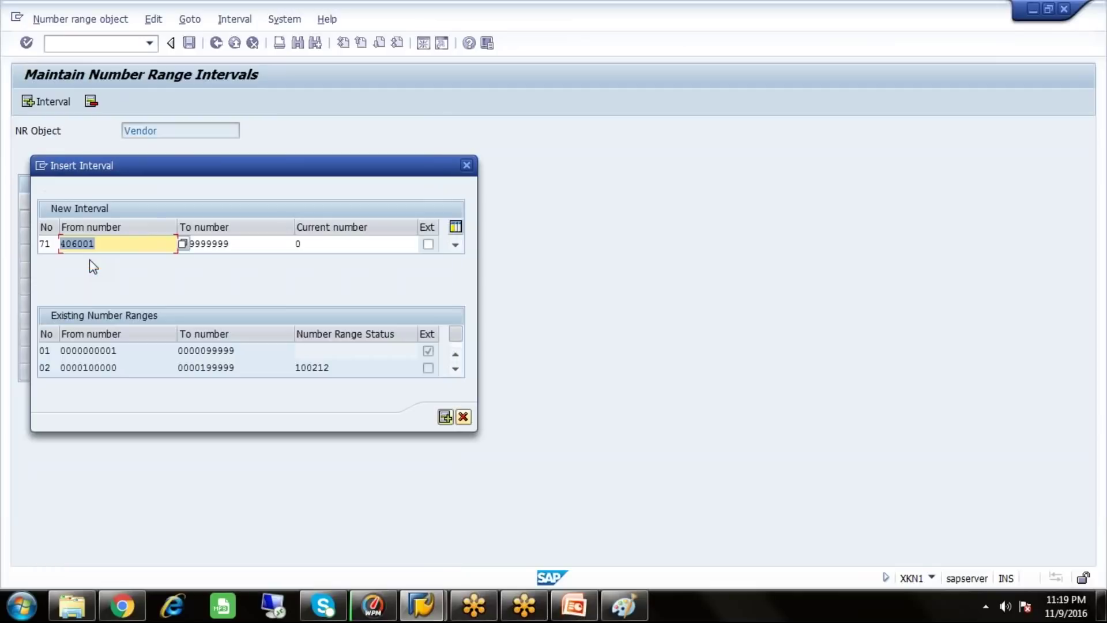
pyautogui.click(230, 244)
pyautogui.press('BackSpace')
pyautogui.press('BackSpace')
pyautogui.press('BackSpace')
pyautogui.press('BackSpace')
pyautogui.press('BackSpace')
pyautogui.press('BackSpace')
pyautogui.press('BackSpace')
pyautogui.press('BackSpace')
pyautogui.write('40')
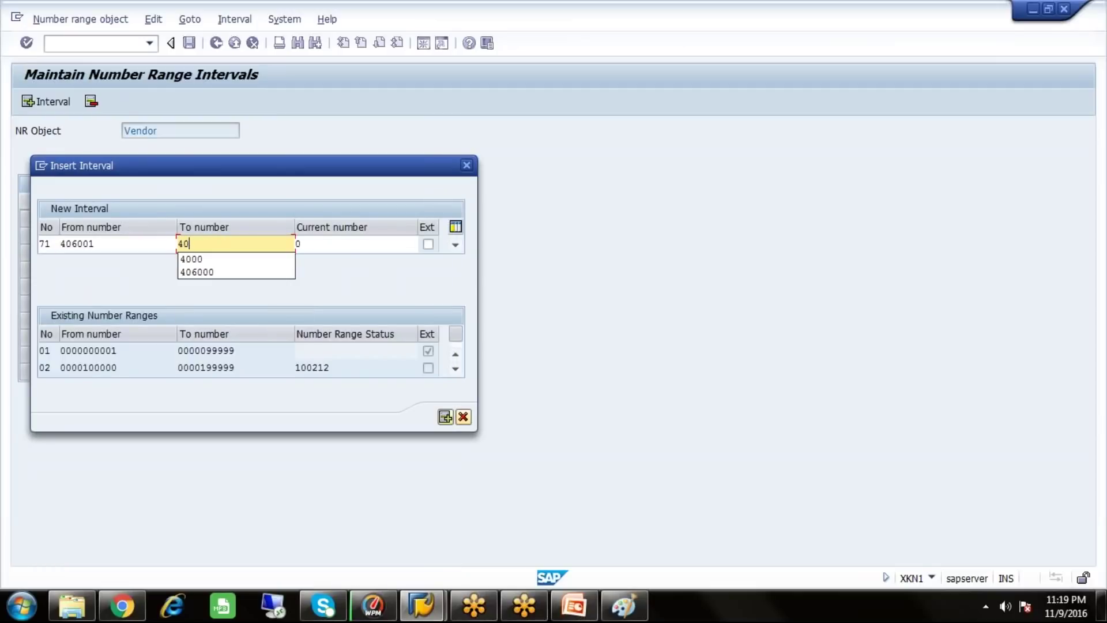
pyautogui.write('6100')
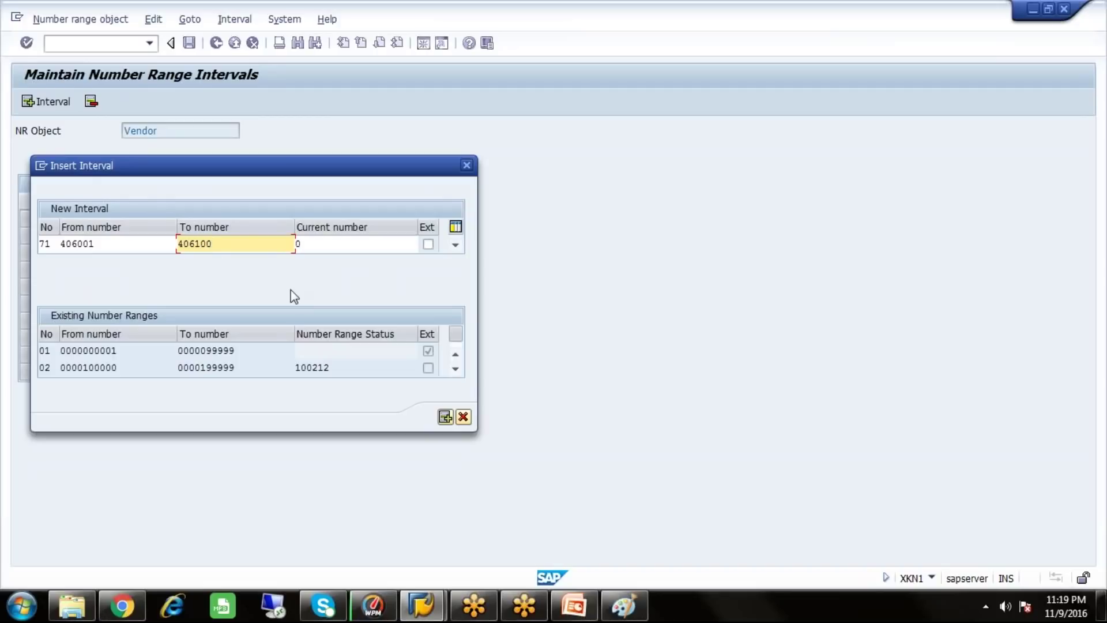
pyautogui.click(467, 166)
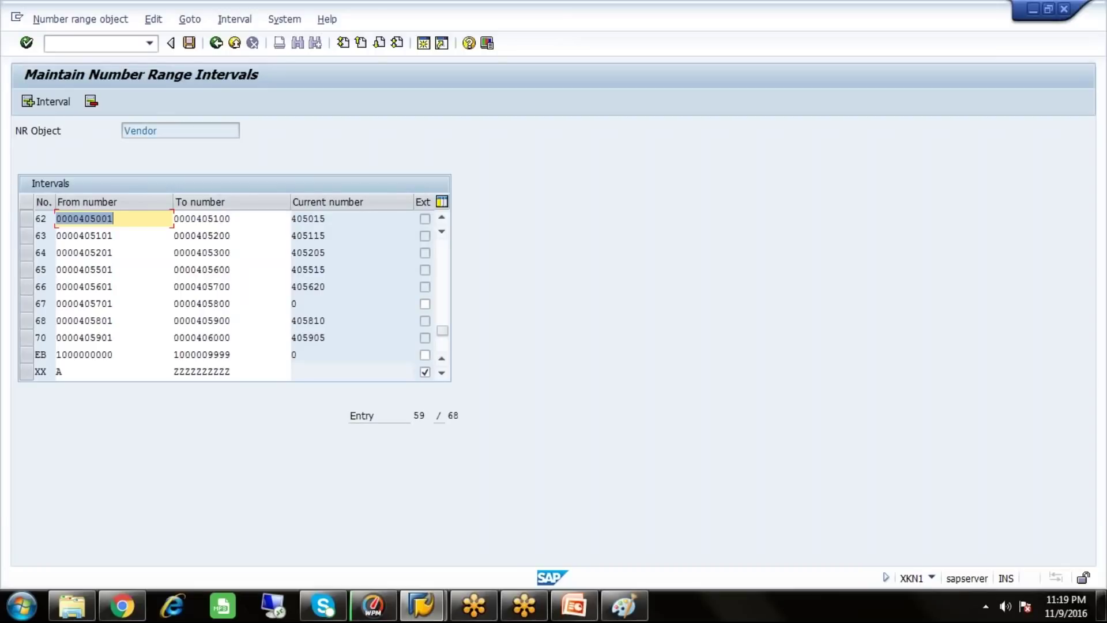
# Mark the existing intervals 67 and 68, and leave number range maintenance without saving to return to the IMG
pyautogui.click(31, 306)
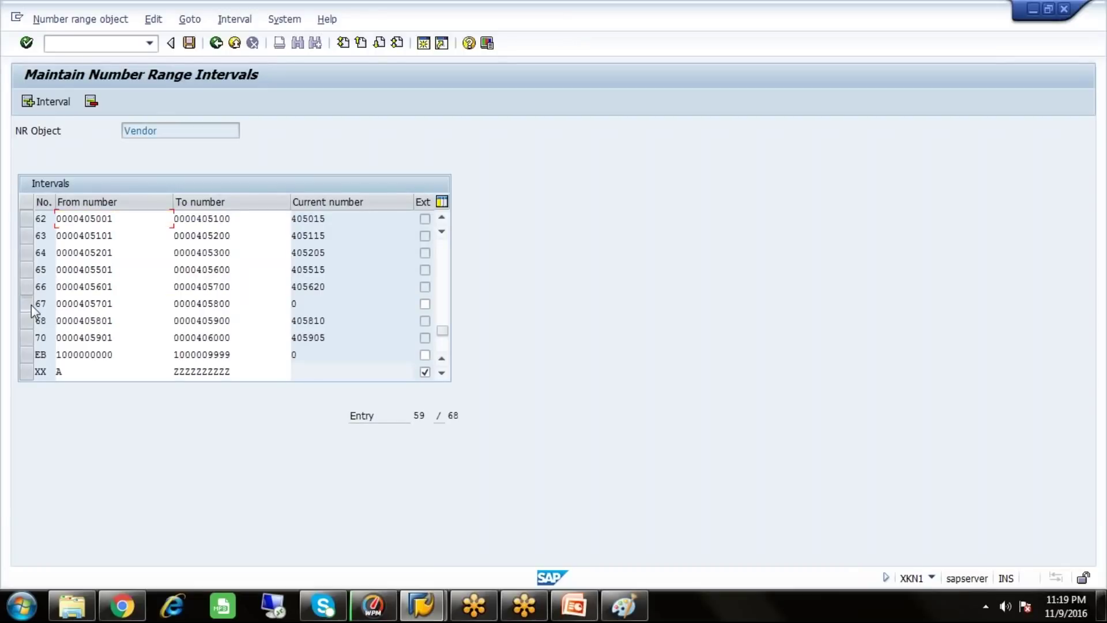
pyautogui.click(31, 305)
pyautogui.click(33, 323)
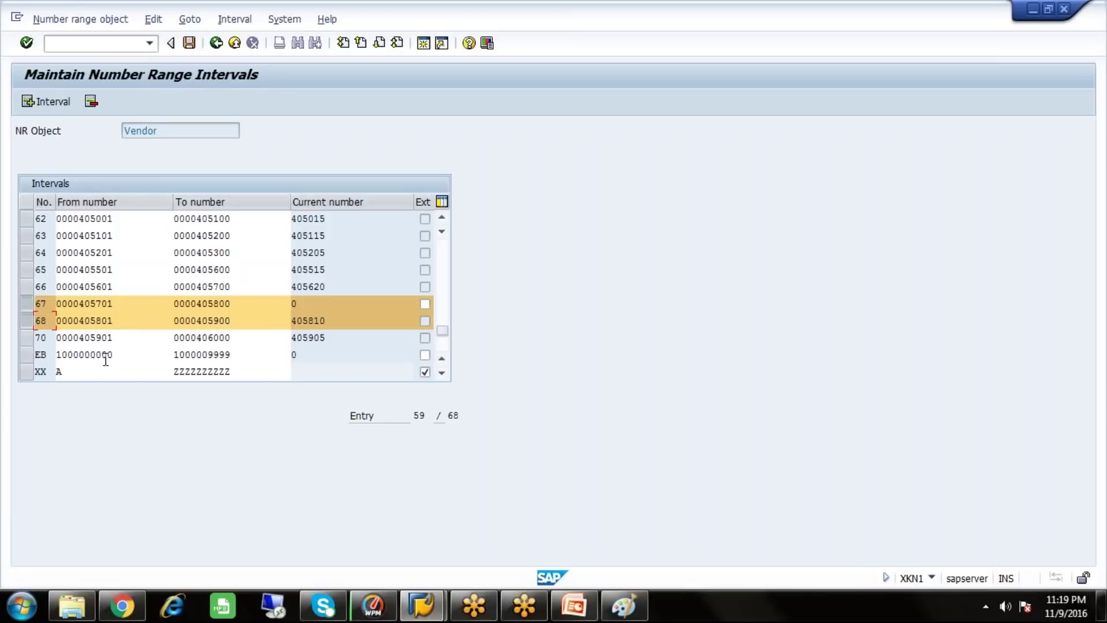
pyautogui.click(216, 44)
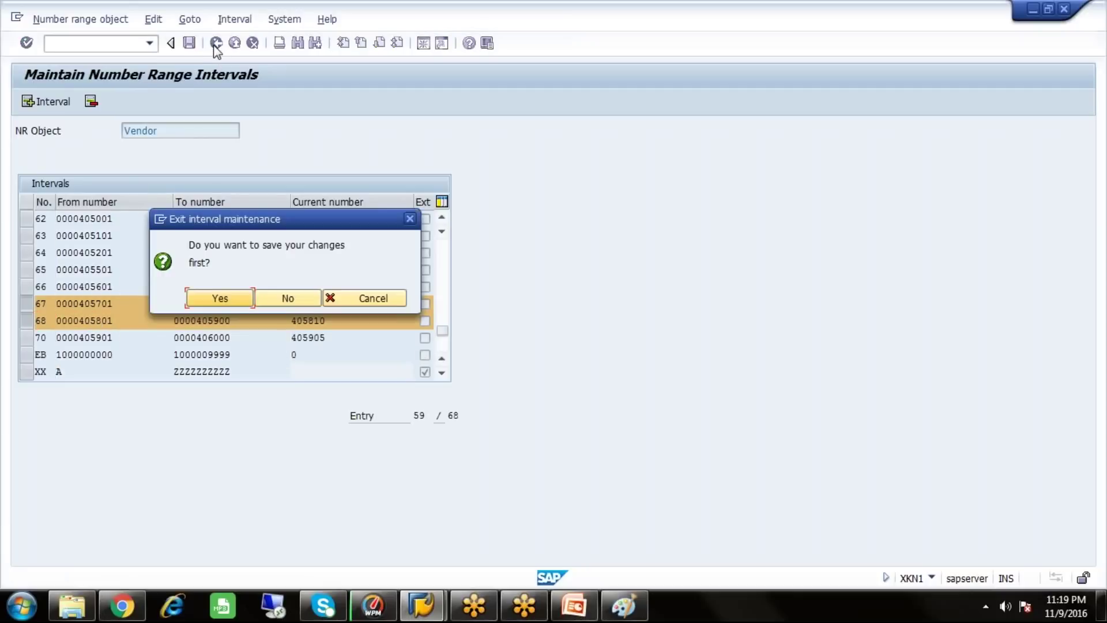
pyautogui.click(287, 297)
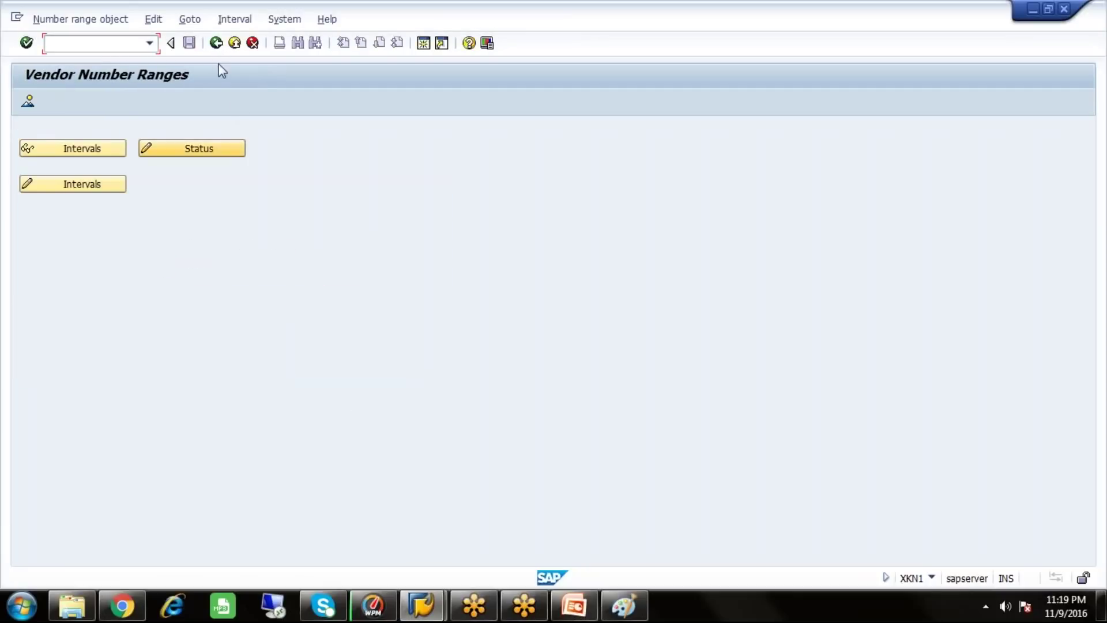
pyautogui.click(216, 44)
# Open Assign Number Ranges to Vendor Account Groups and position the list at account group SOOV
pyautogui.click(247, 465)
pyautogui.click(480, 467)
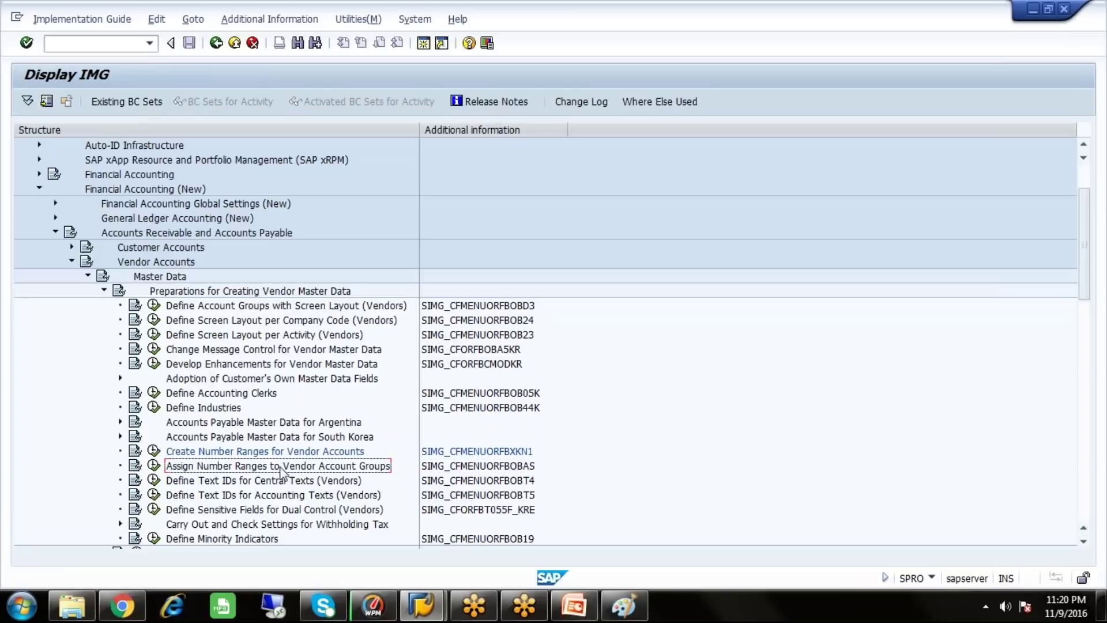
pyautogui.click(154, 466)
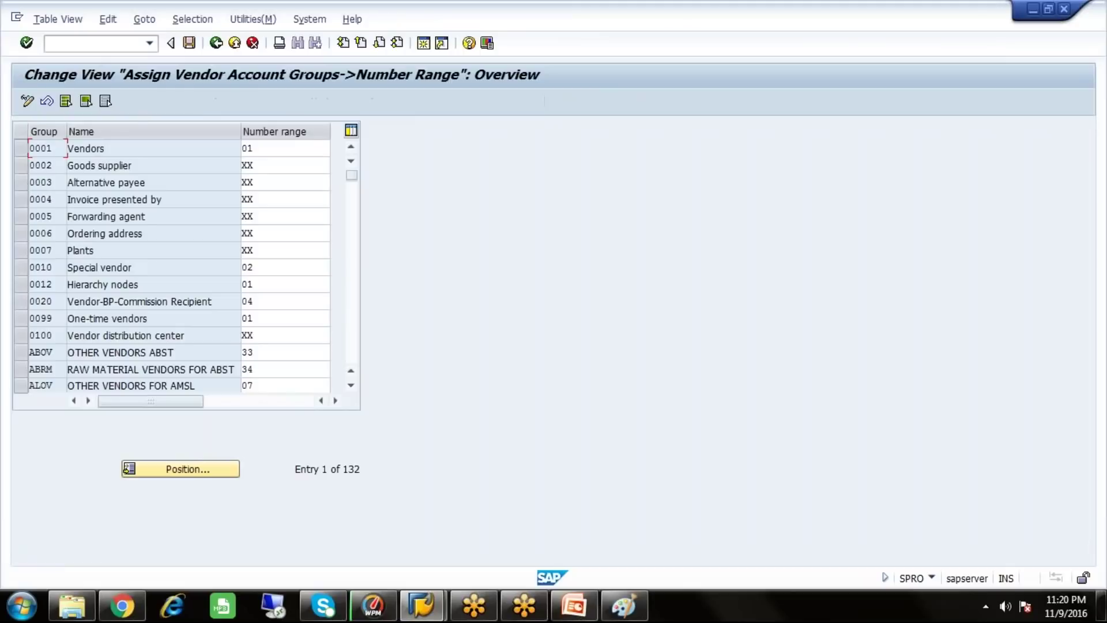
pyautogui.click(203, 465)
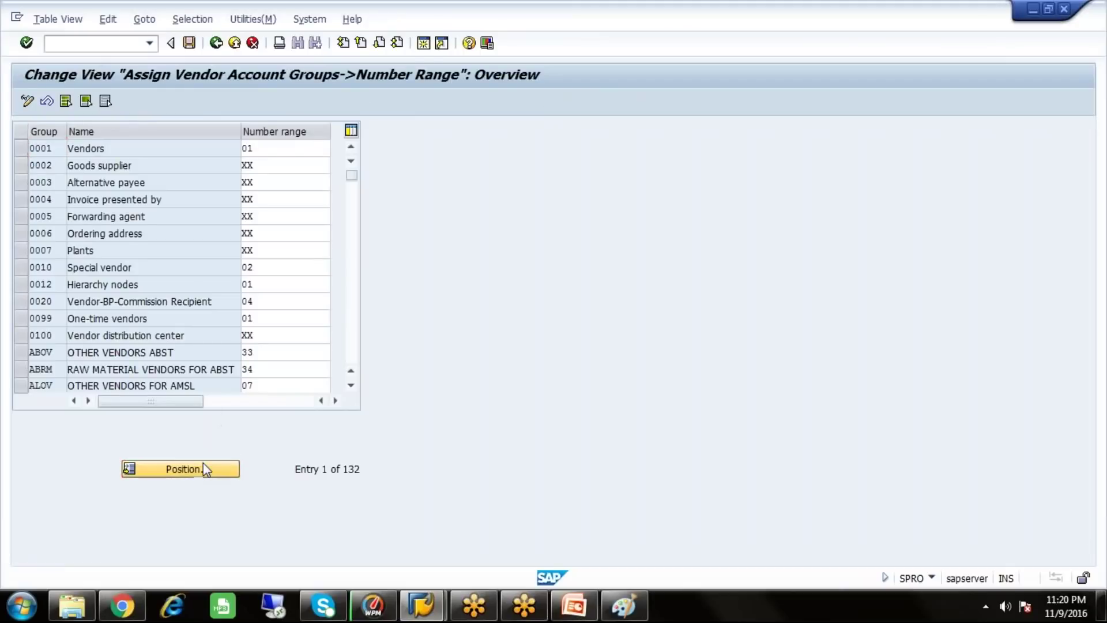
pyautogui.write('S')
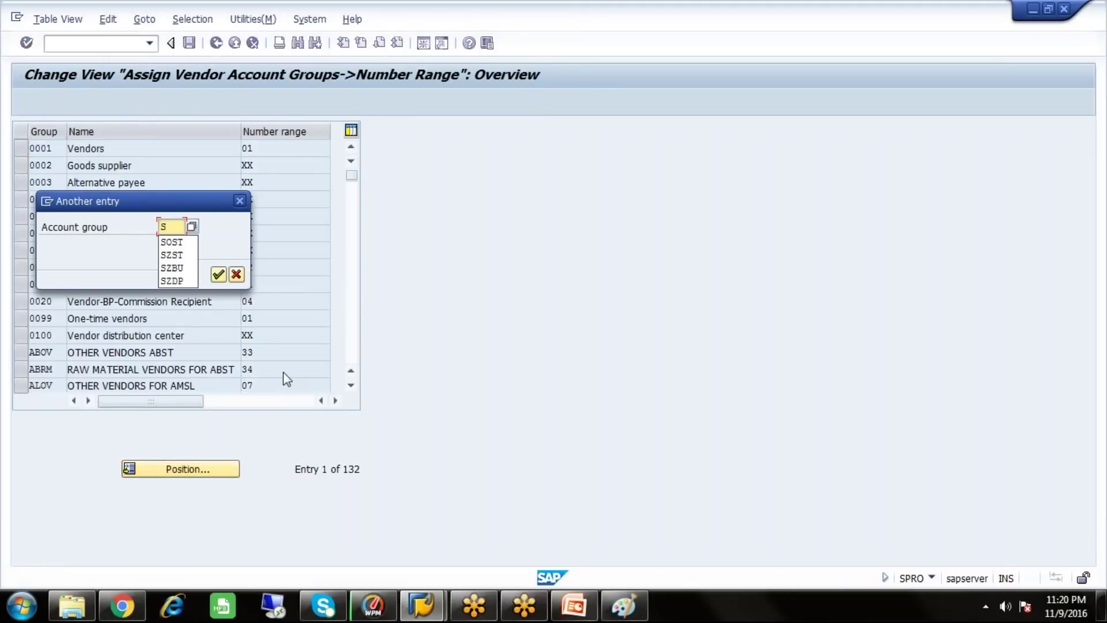
pyautogui.write('00V')
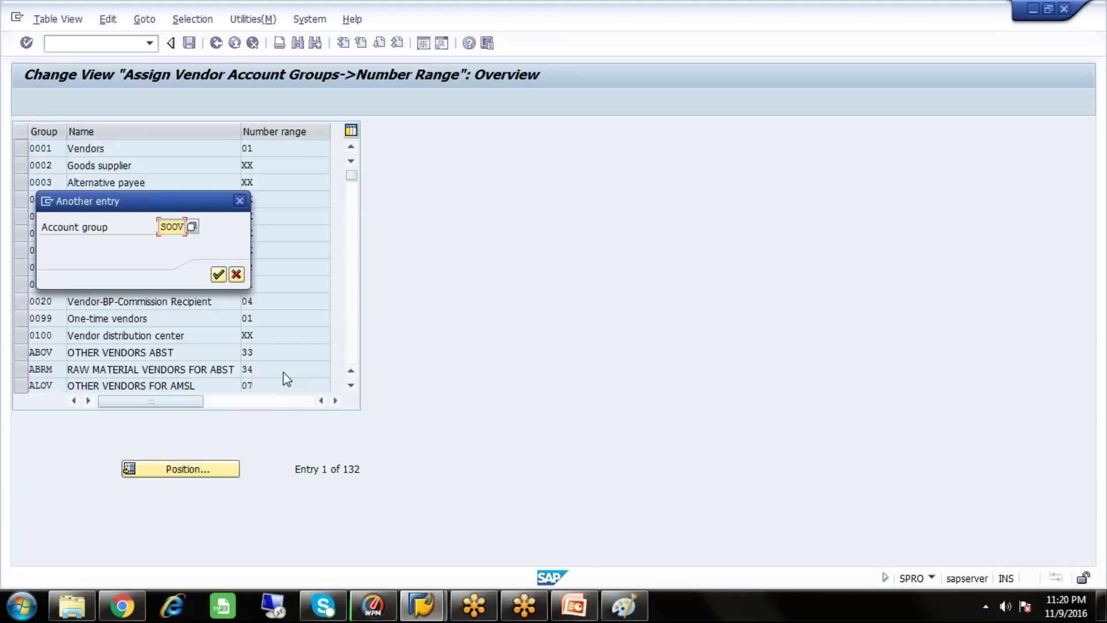
pyautogui.press('Return')
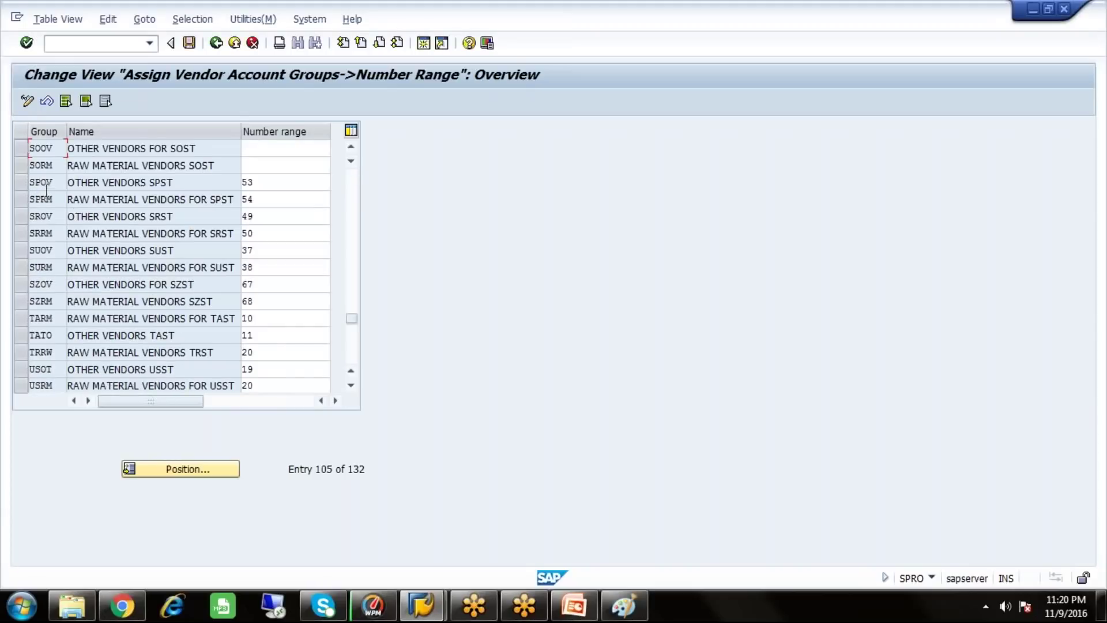
# Mark account groups SOOV and SORM, and assign number range 67 to SORM
pyautogui.click(18, 153)
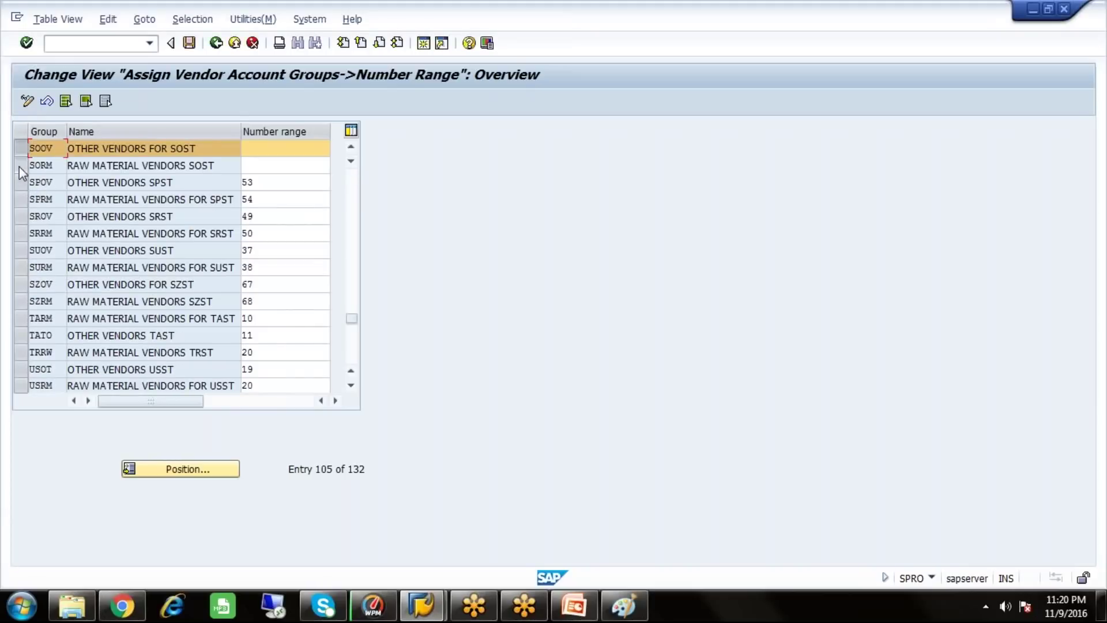
pyautogui.click(19, 167)
pyautogui.click(254, 167)
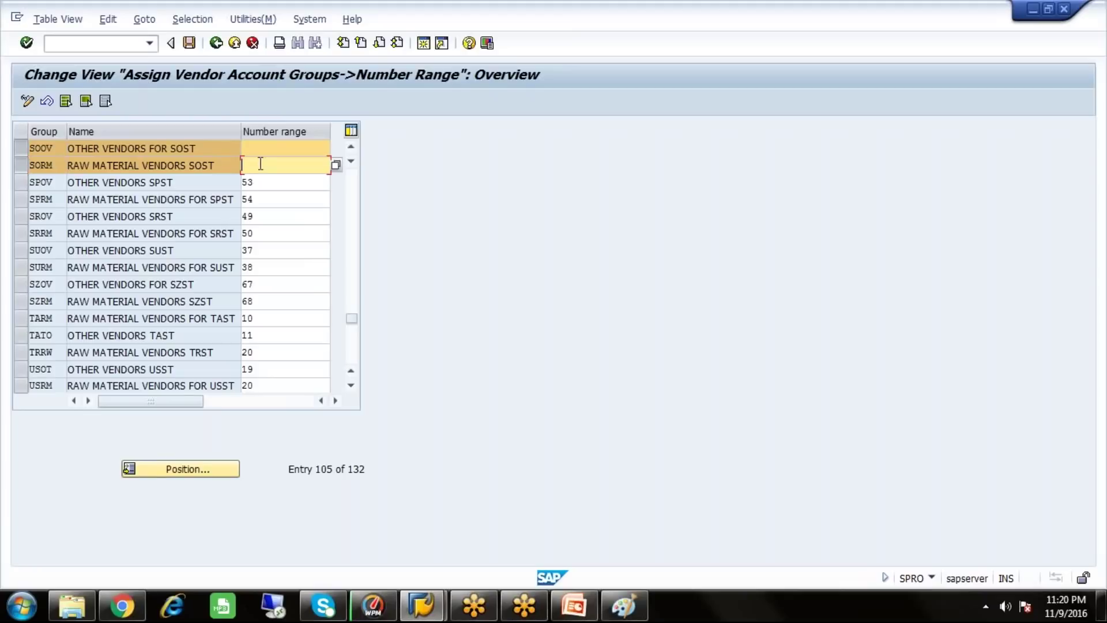
pyautogui.click(336, 165)
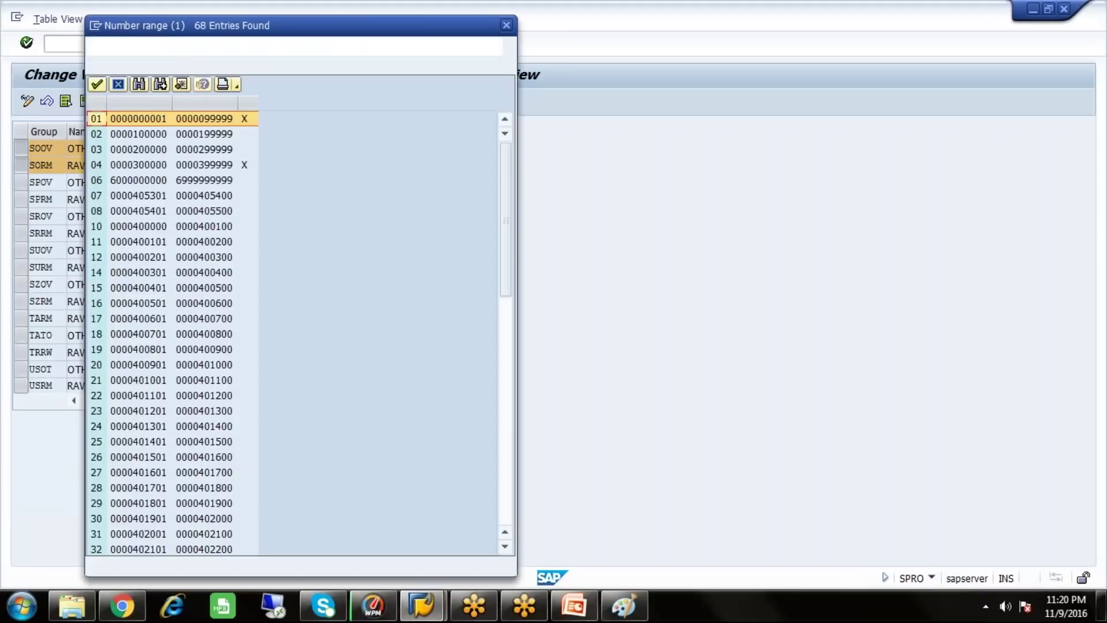
pyautogui.click(505, 546)
pyautogui.click(505, 546)
pyautogui.click(505, 546)
pyautogui.moveTo(505, 546); pyautogui.dragTo(505, 546)
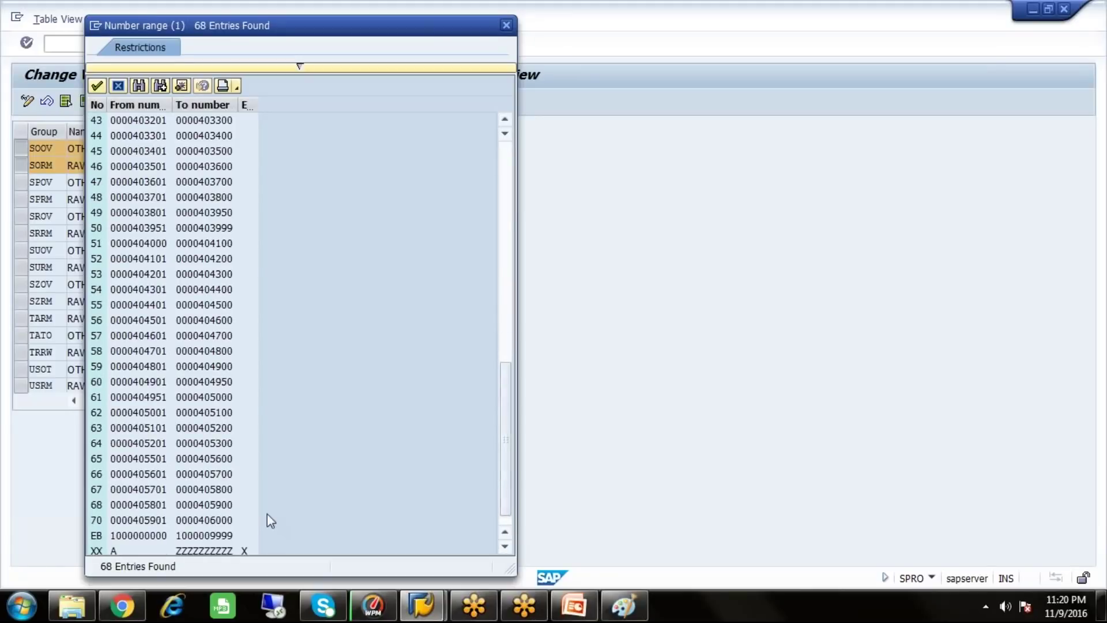
pyautogui.click(218, 490)
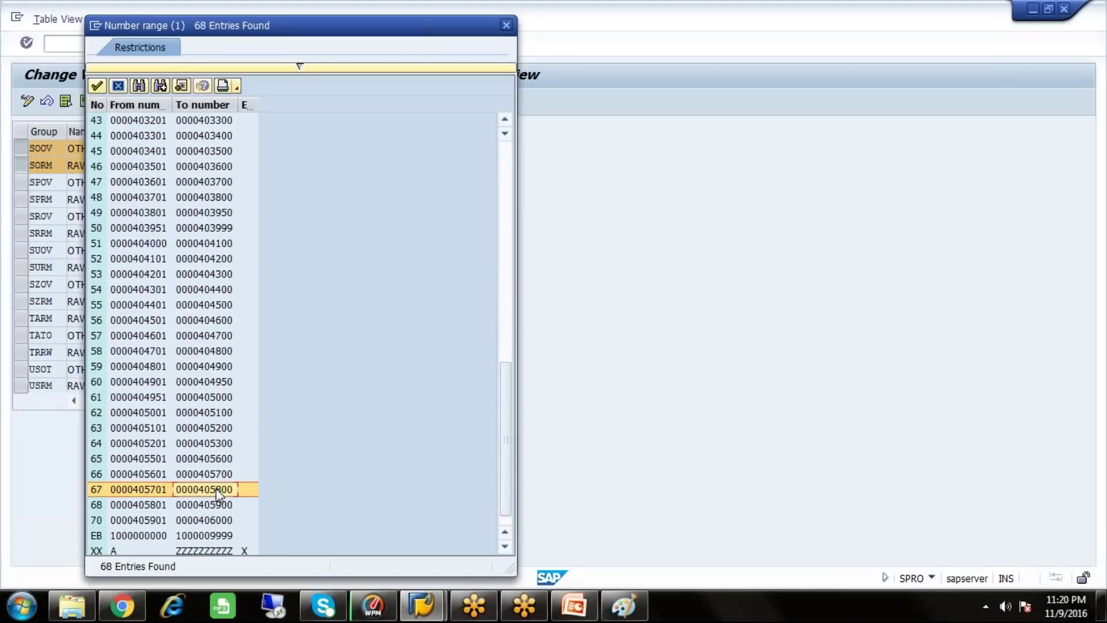
pyautogui.doubleClick(218, 491)
# Assign number range 68 to account group SOOV and save the assignments in customizing request DM0K900176
pyautogui.click(281, 152)
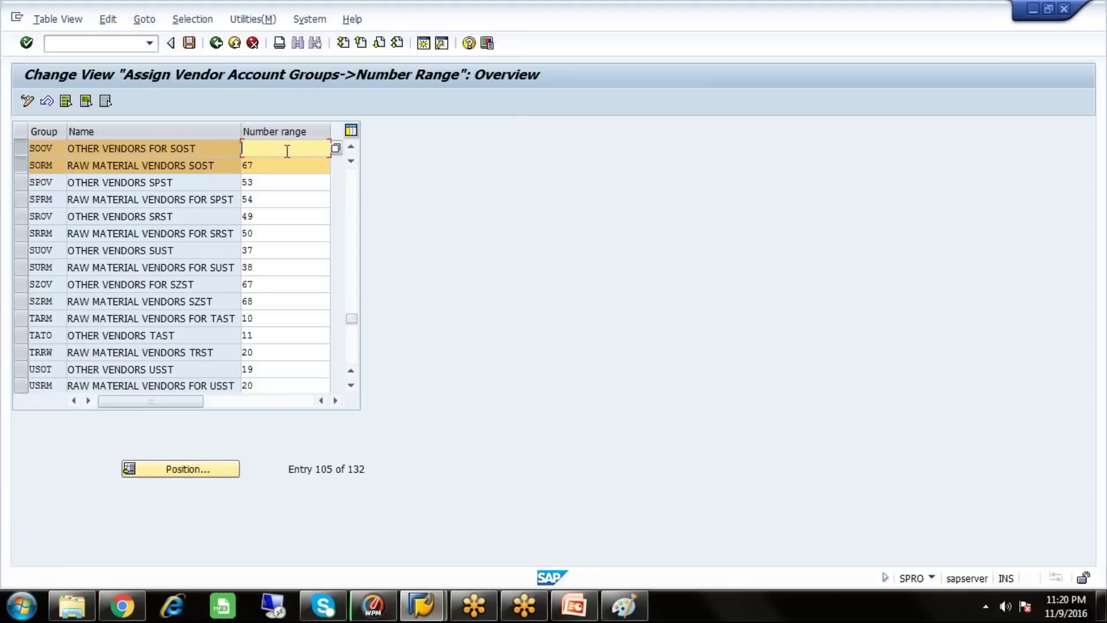
pyautogui.click(335, 149)
pyautogui.scroll(-10, 289, 334)
pyautogui.click(138, 366)
pyautogui.doubleClick(228, 489)
pyautogui.click(192, 44)
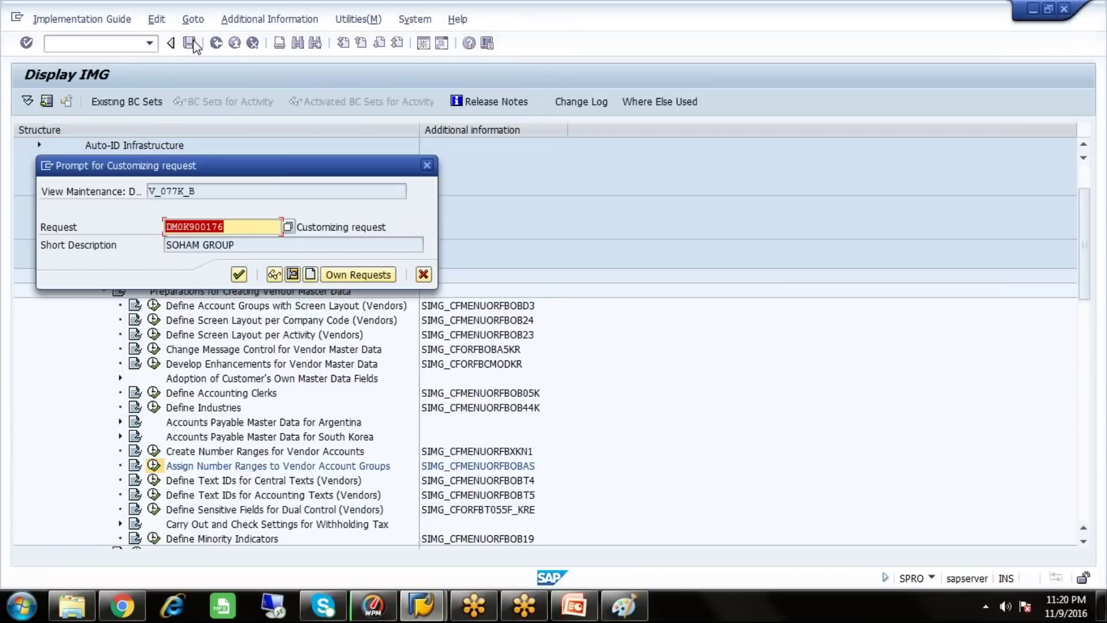
pyautogui.click(240, 275)
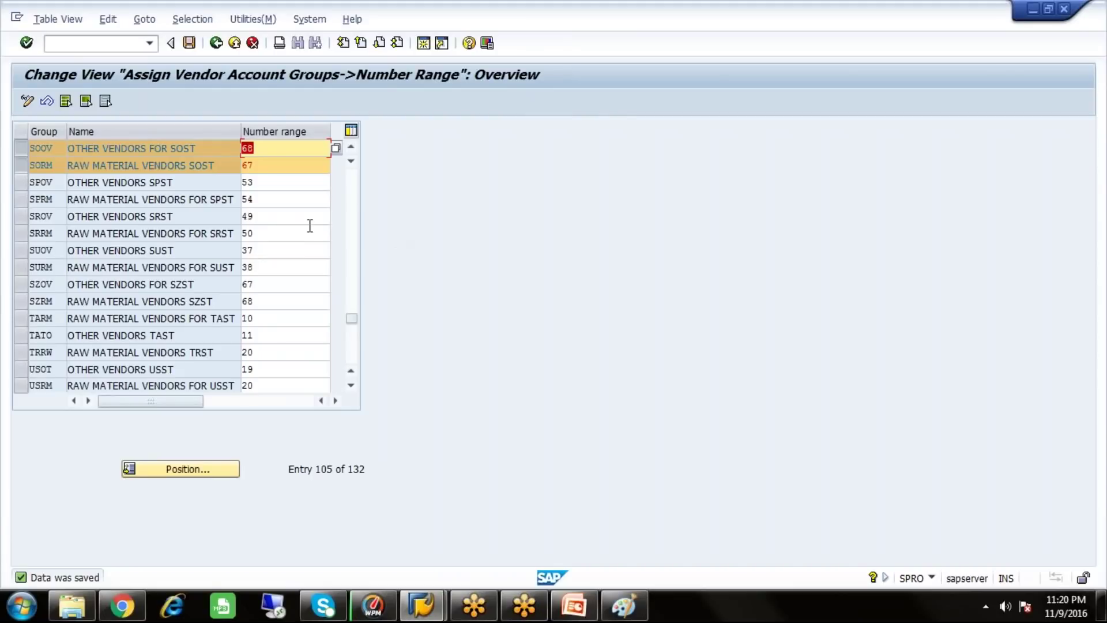
pyautogui.press('Down')
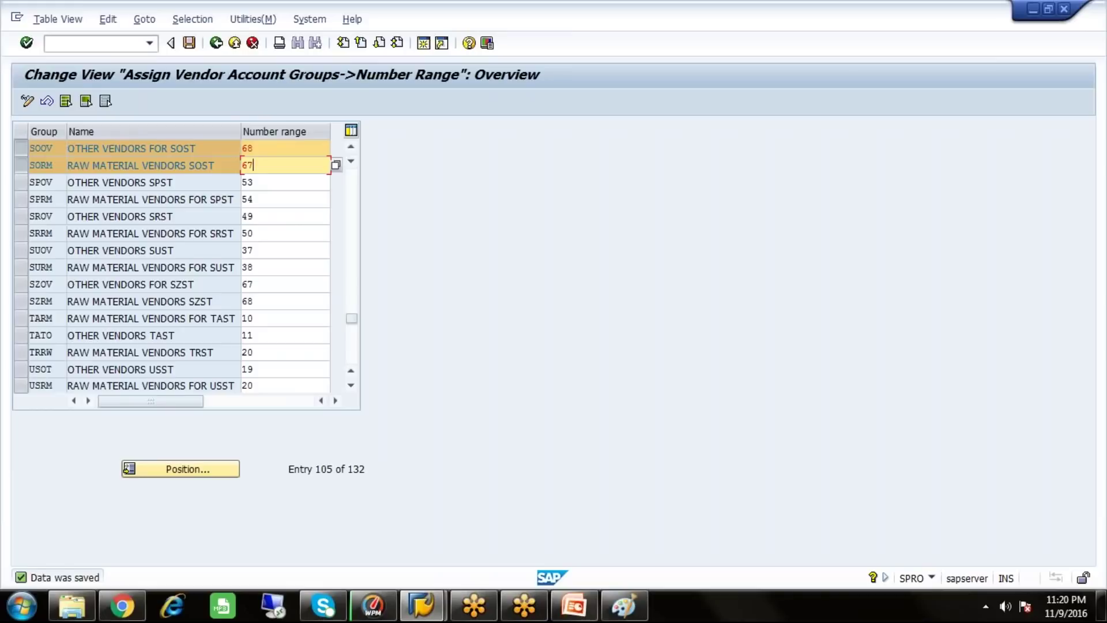
# Switch to Paint, start a new picture without saving the old notes, and draw a rounded rectangle frame about 627 × 533 px
pyautogui.click(620, 606)
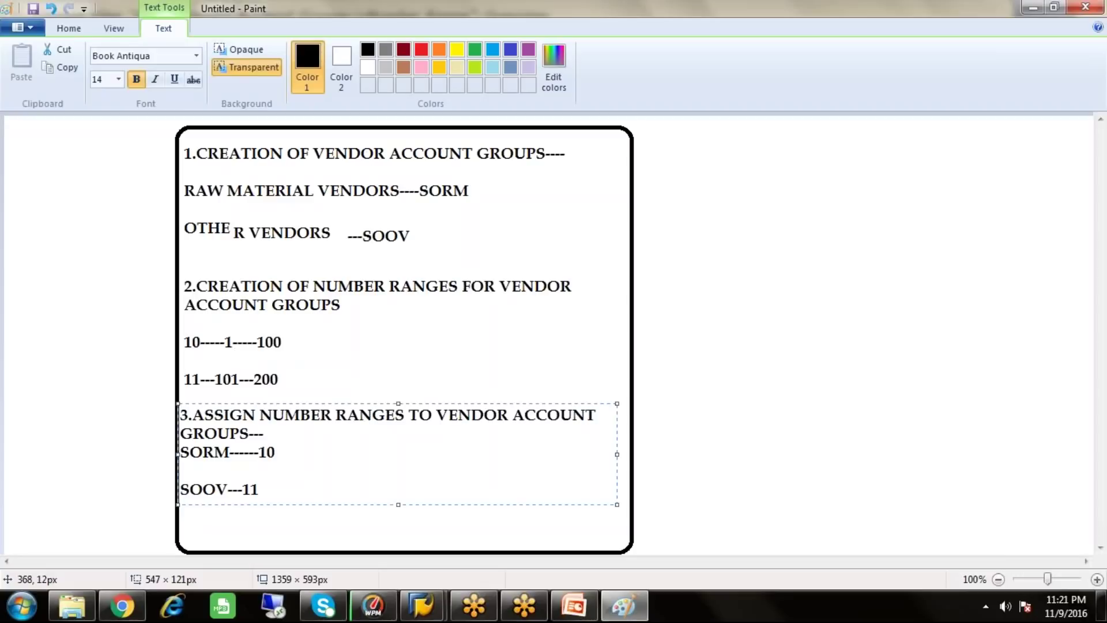
pyautogui.click(26, 28)
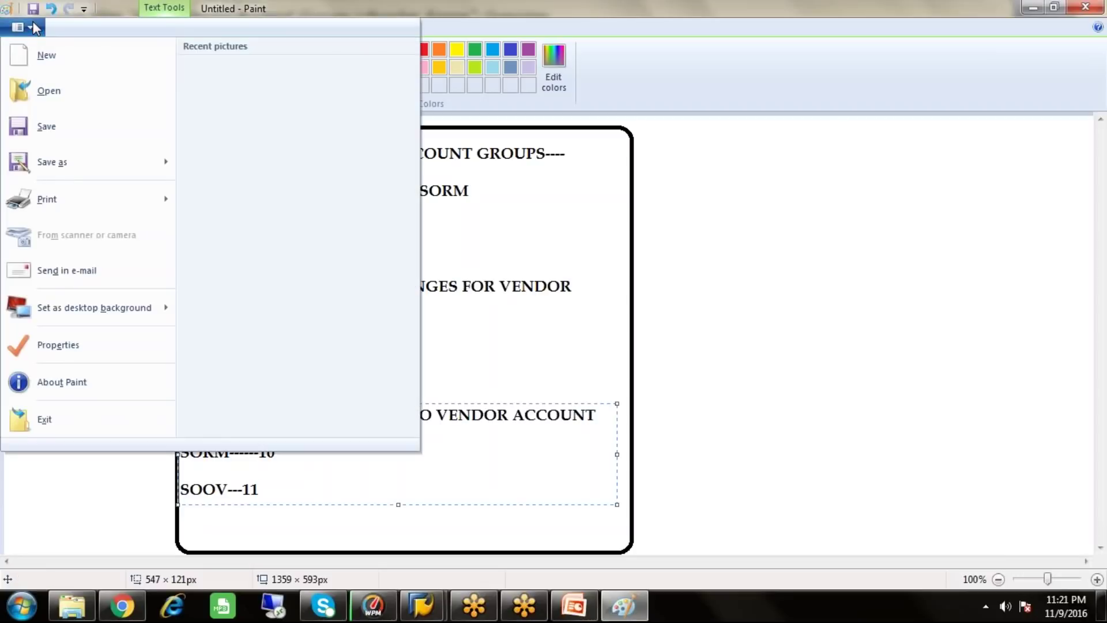
pyautogui.click(46, 51)
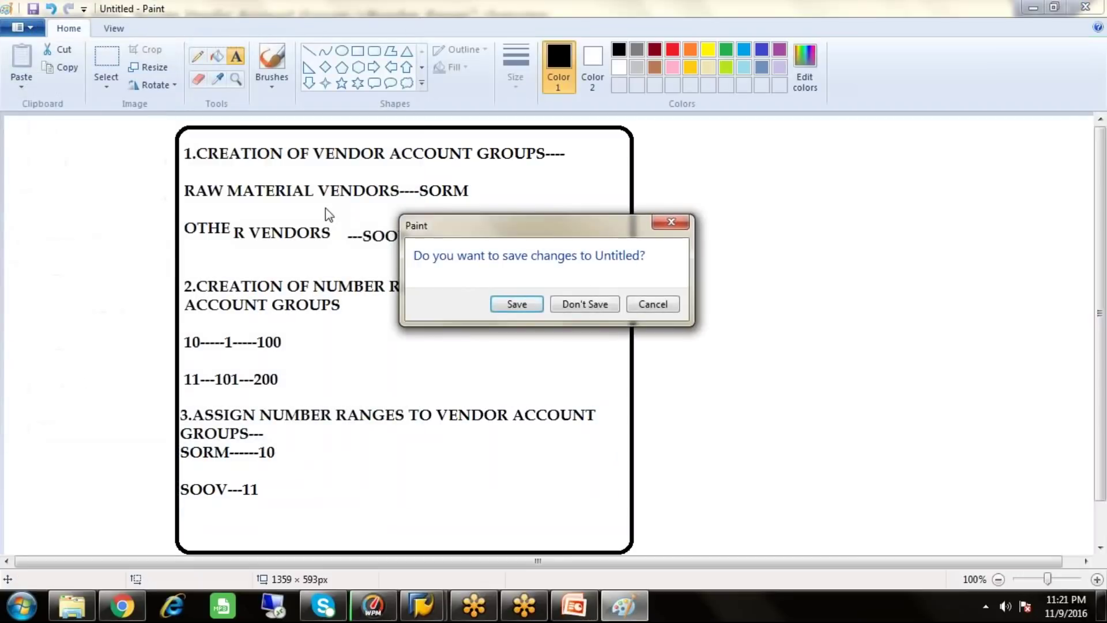
pyautogui.click(581, 303)
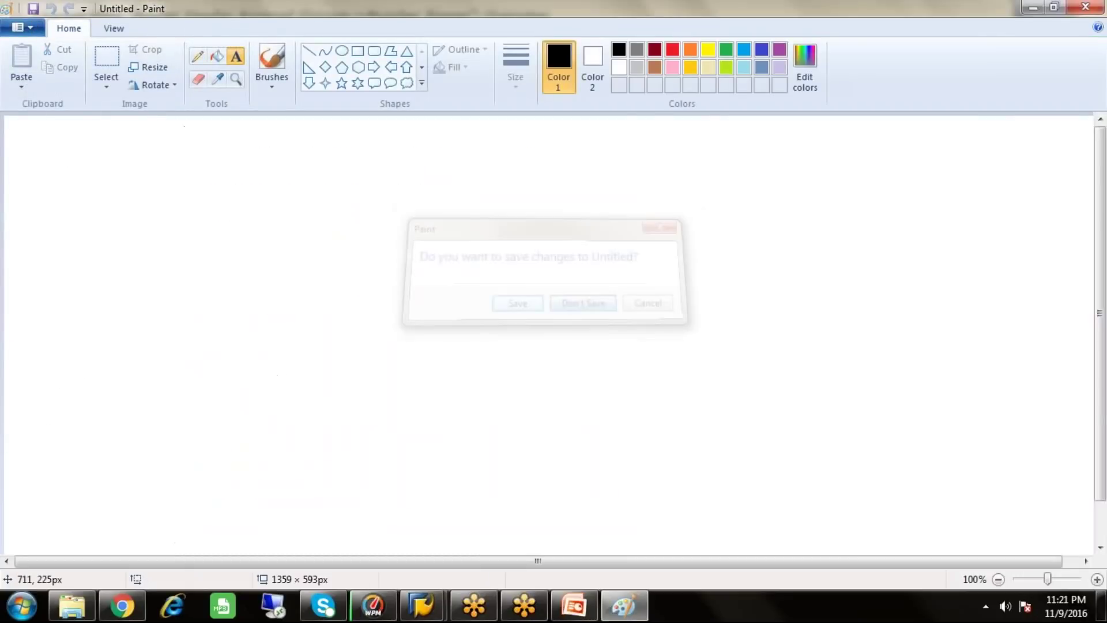
pyautogui.click(375, 51)
pyautogui.moveTo(106, 121); pyautogui.dragTo(614, 552)
# Add a wide text box at the top of the frame with the heading "CREATION OF G/L ACCOUNTS----"
pyautogui.click(236, 56)
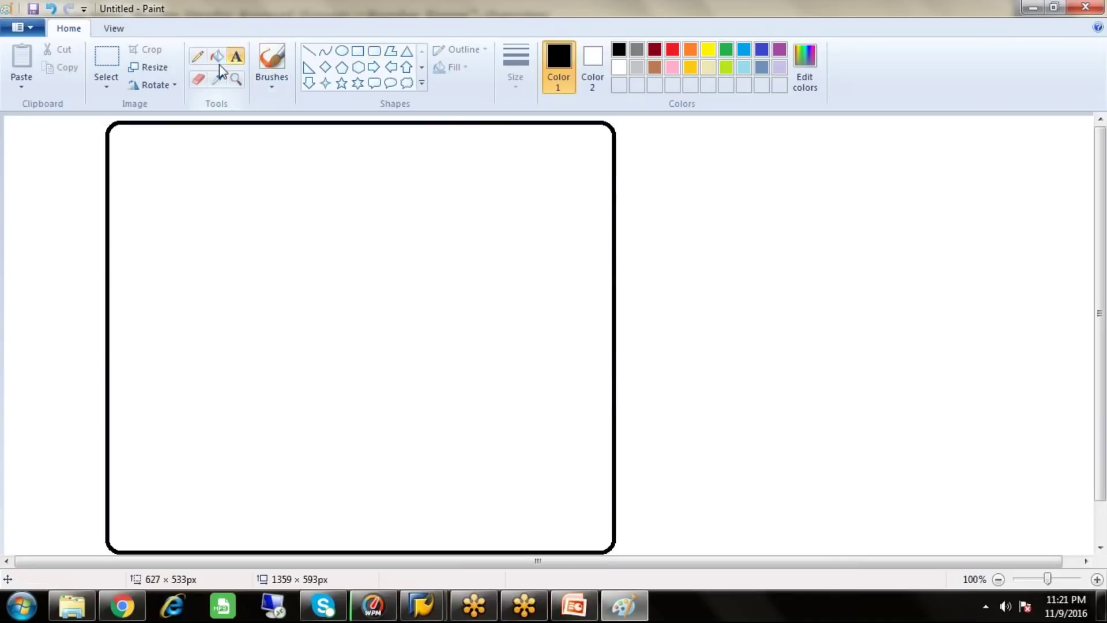
pyautogui.click(111, 147)
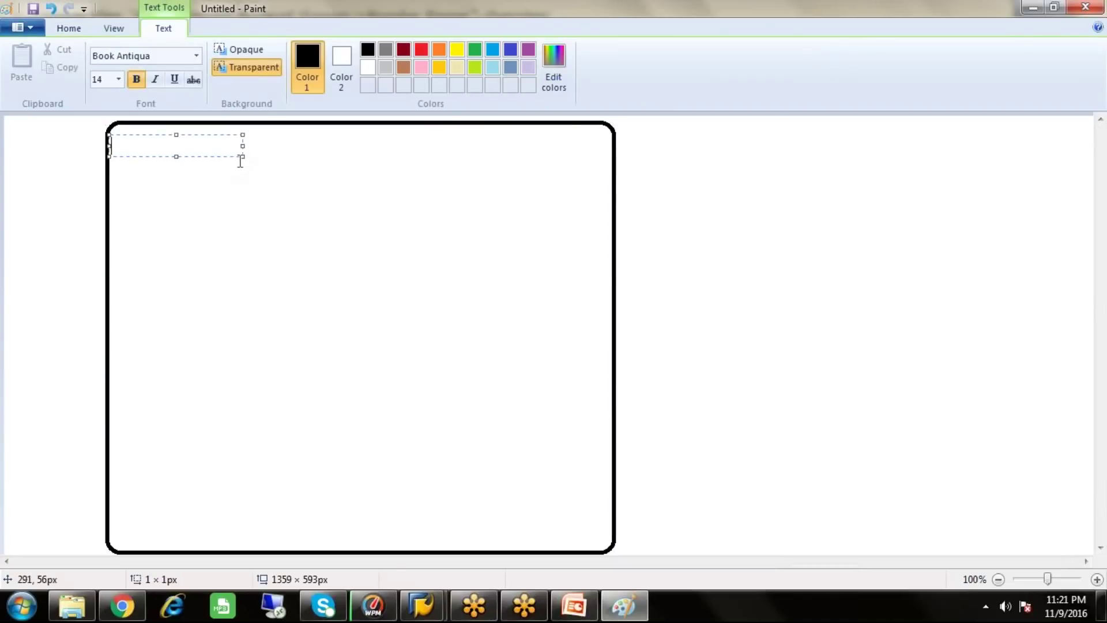
pyautogui.moveTo(242, 155); pyautogui.dragTo(613, 242)
pyautogui.write('CREA')
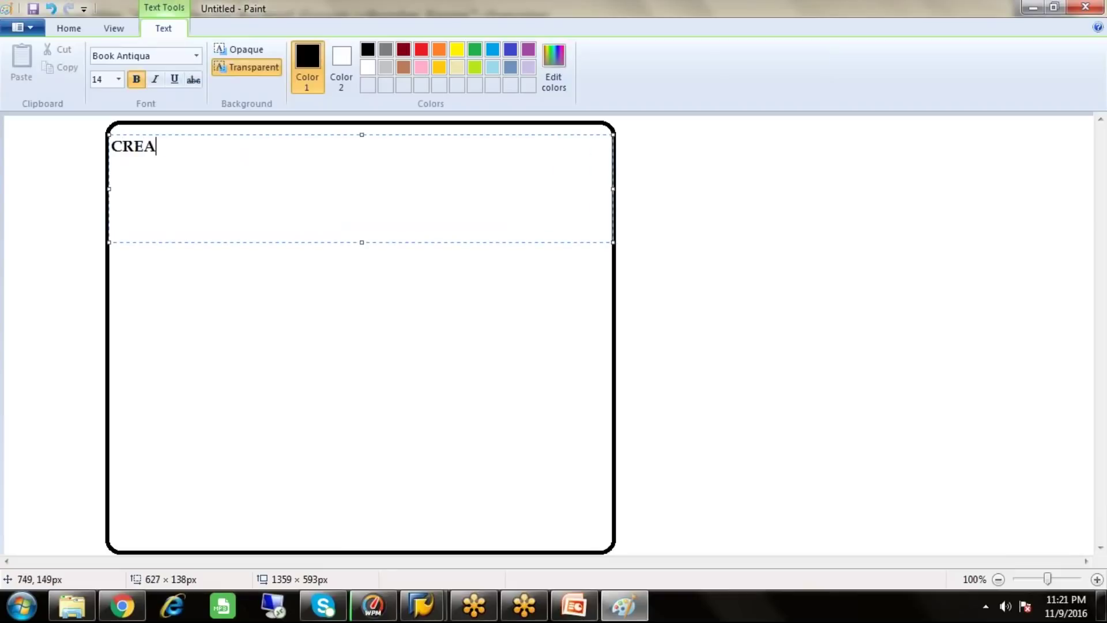
pyautogui.write('TION OF G/L ACO')
pyautogui.press('BackSpace')
pyautogui.write('COI')
pyautogui.press('BackSpace')
pyautogui.write('UNTS----')
pyautogui.press('Return')
pyautogui.press('Return')
# Write item "1.SUNDRY CREDITORS RAW MATERIAL----C/L--- RECONCILIATION A/C" under the heading
pyautogui.write('1')
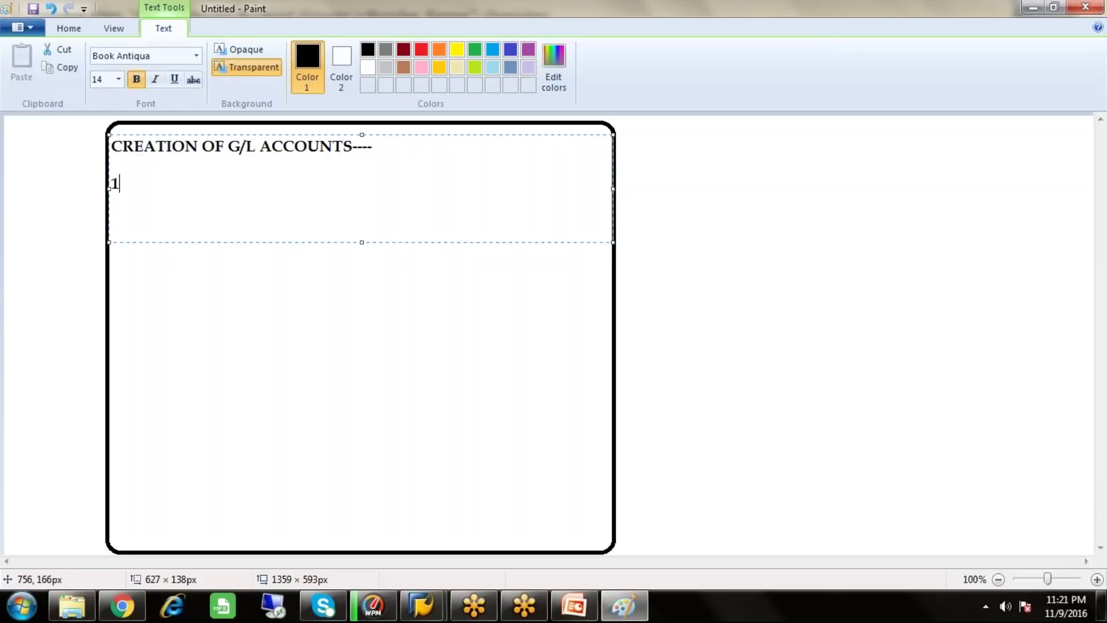
pyautogui.write('.SU')
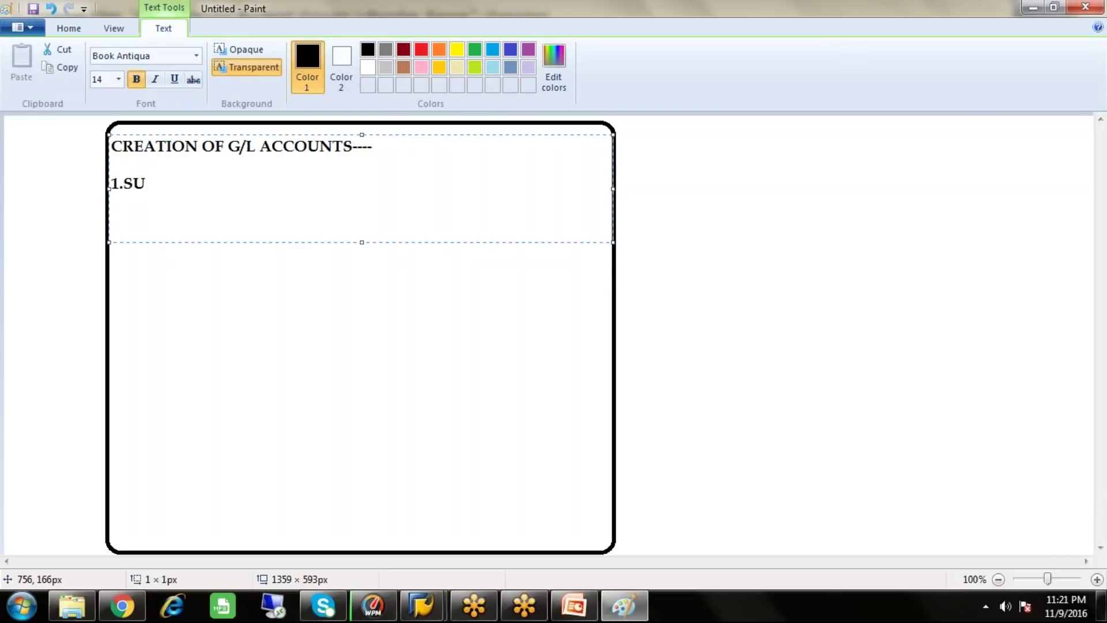
pyautogui.click(616, 250)
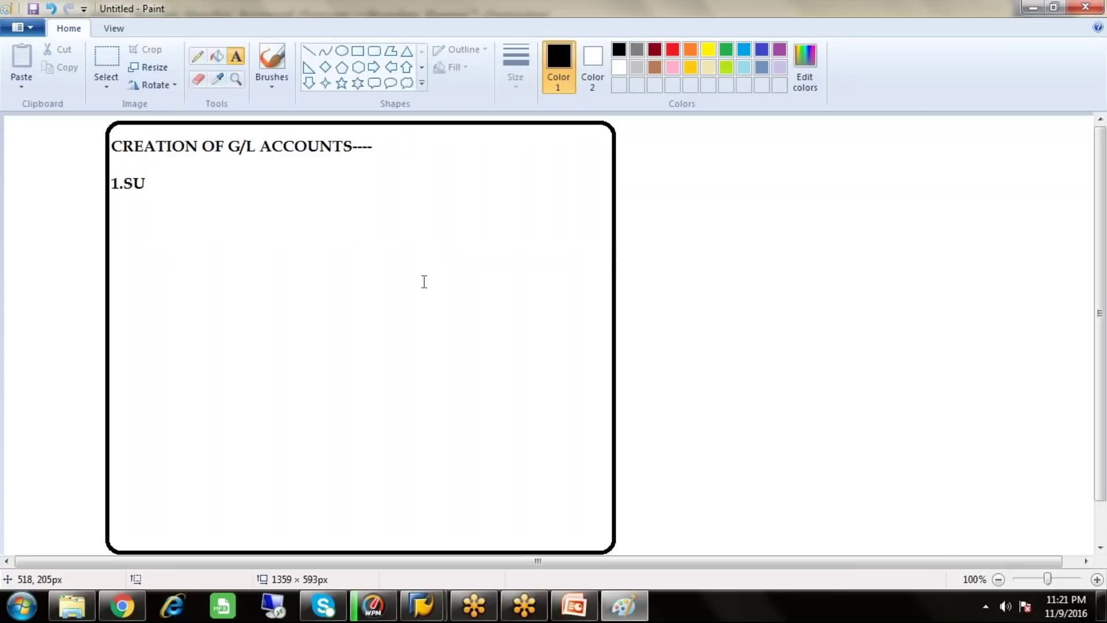
pyautogui.click(146, 171)
pyautogui.write('NDRY')
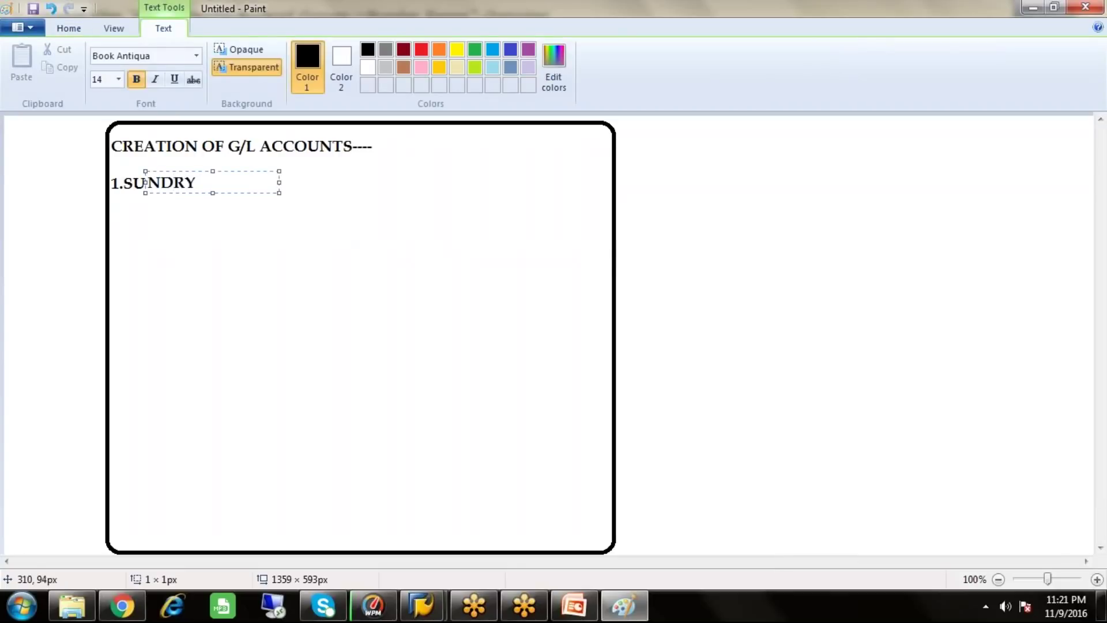
pyautogui.moveTo(279, 192); pyautogui.dragTo(585, 222)
pyautogui.write('CREDI')
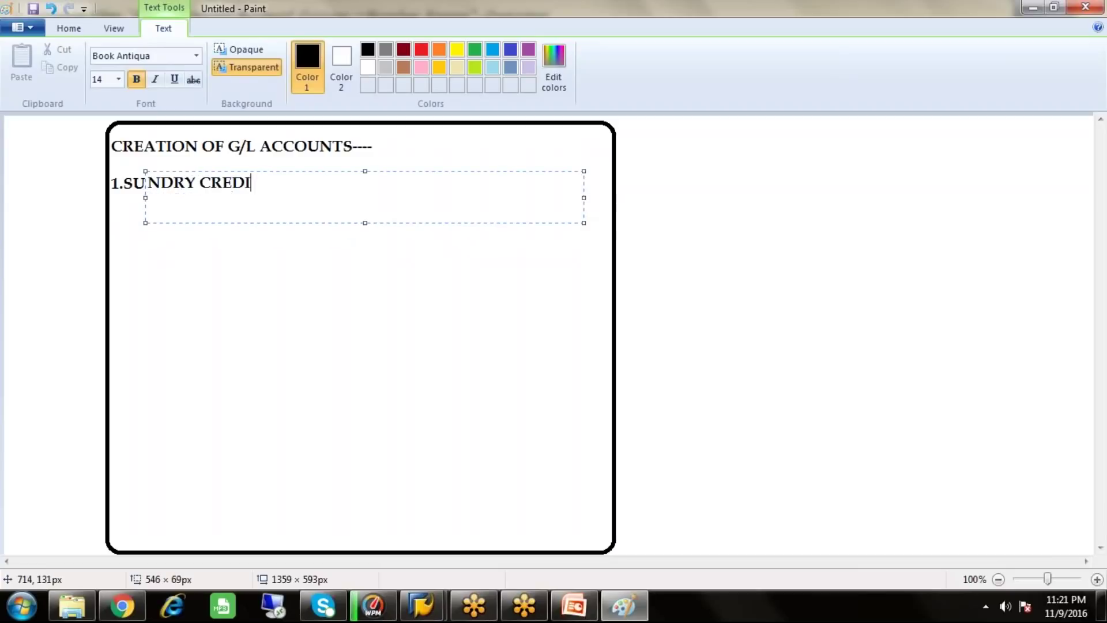
pyautogui.write('TORS RAW ')
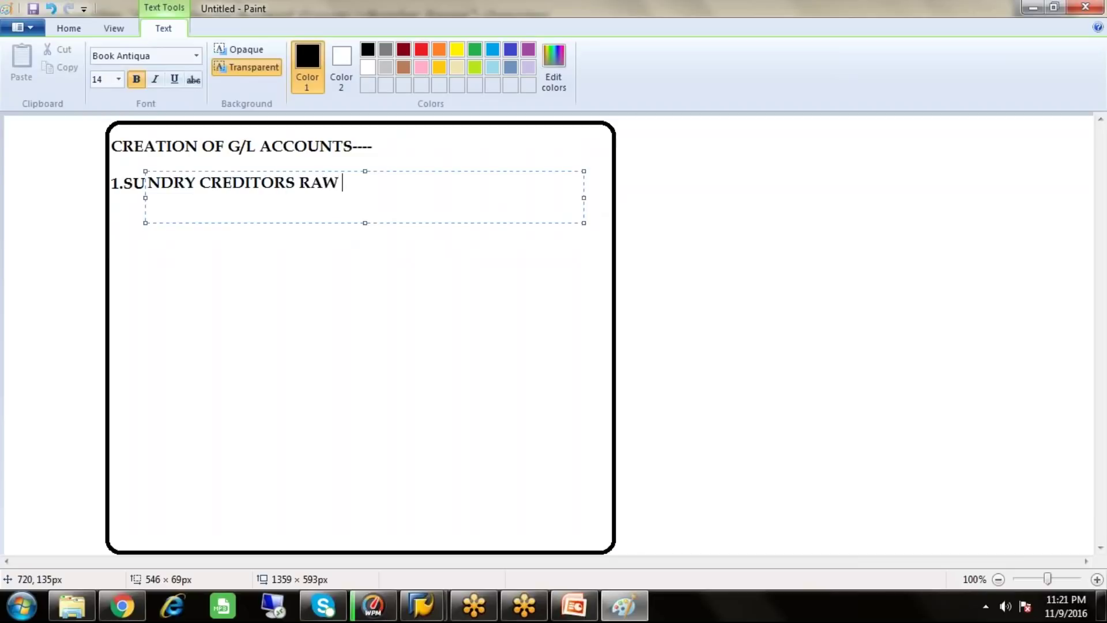
pyautogui.write('MATERIAL')
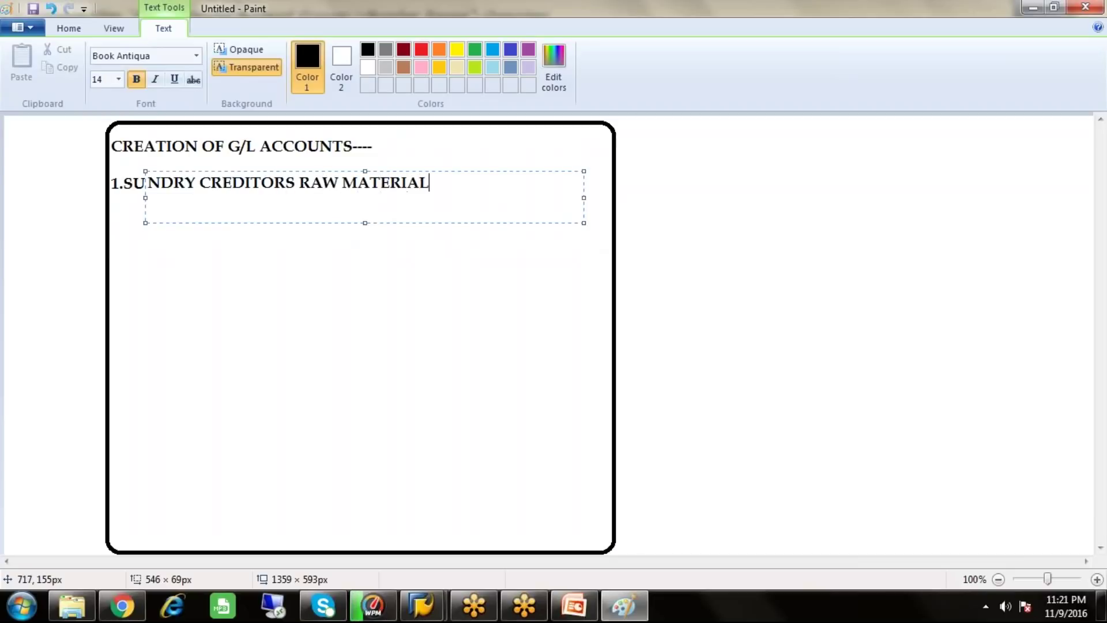
pyautogui.write('----C/L')
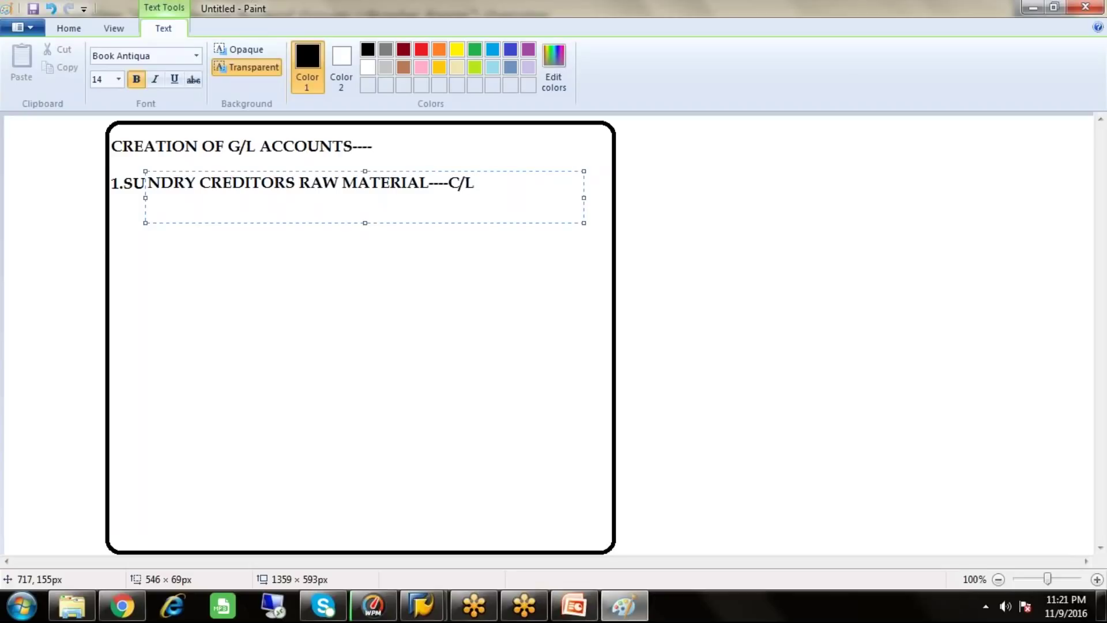
pyautogui.write('--- RECON')
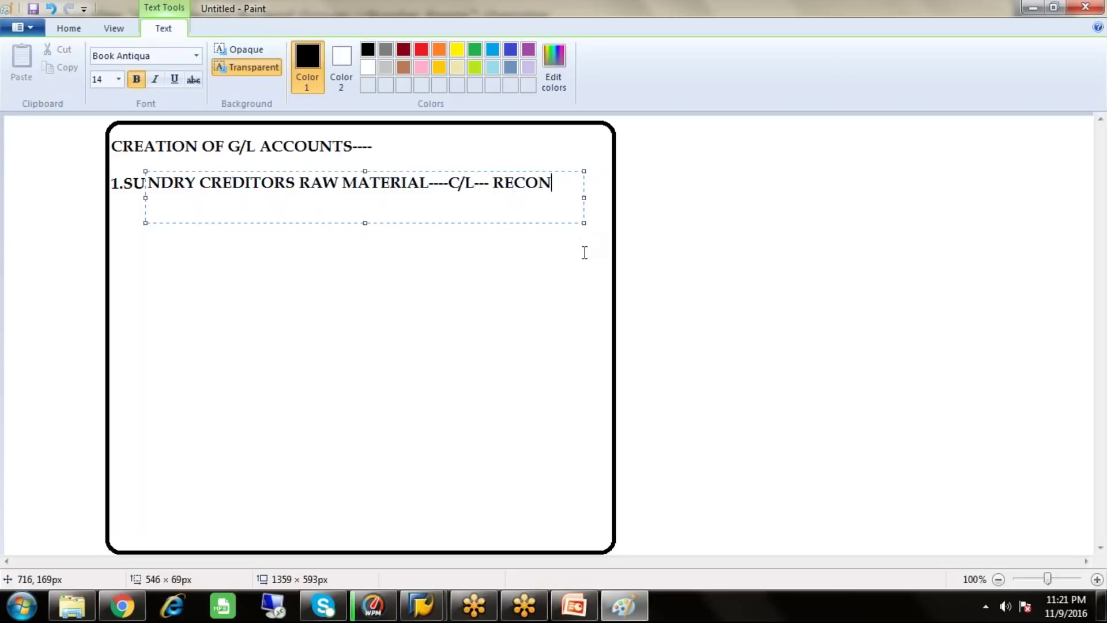
pyautogui.write('CILIATION A')
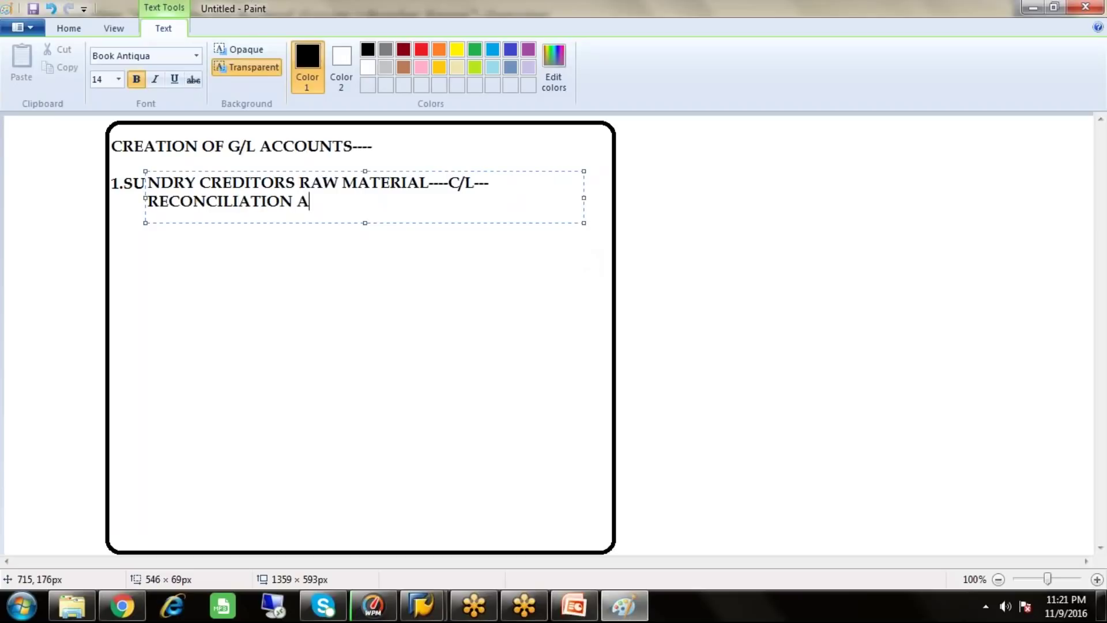
pyautogui.write('/C')
pyautogui.click(115, 253)
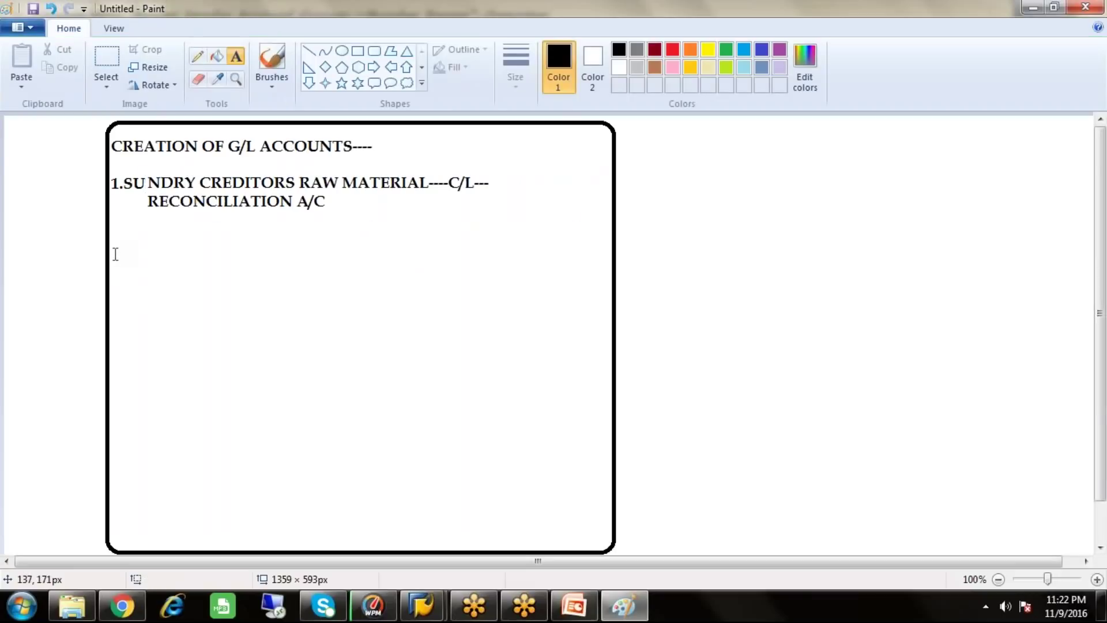
# Add a wide text box below the first item reading "2.SUNDRY CREDITORS OTHERS----C/L---RECONCILIATION A/C"
pyautogui.click(113, 237)
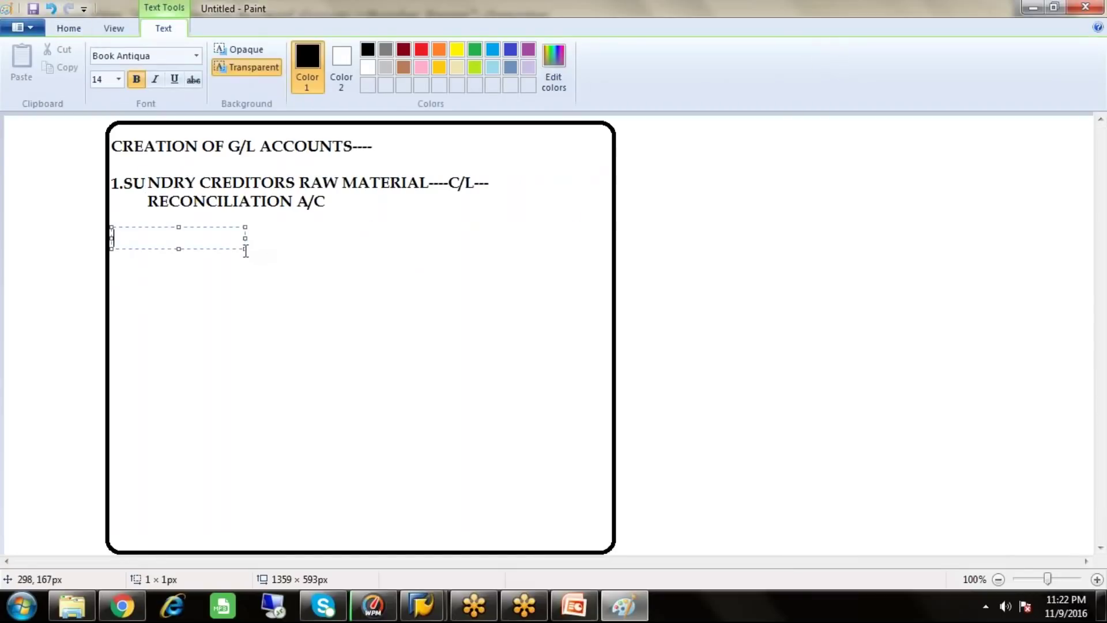
pyautogui.moveTo(245, 249); pyautogui.dragTo(584, 375)
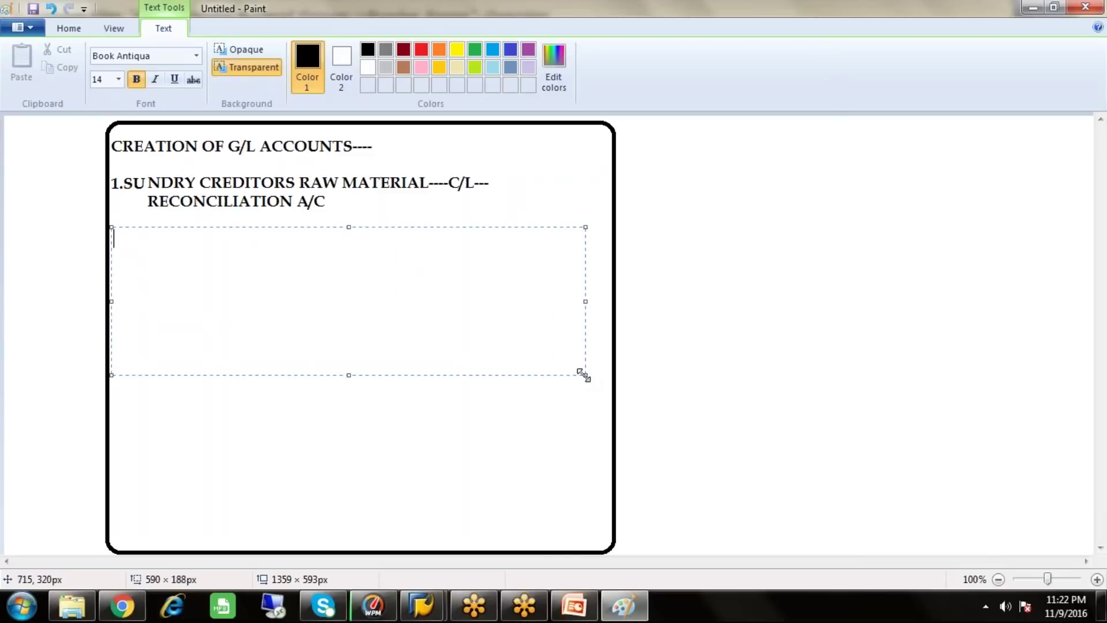
pyautogui.write('2.SUDRY')
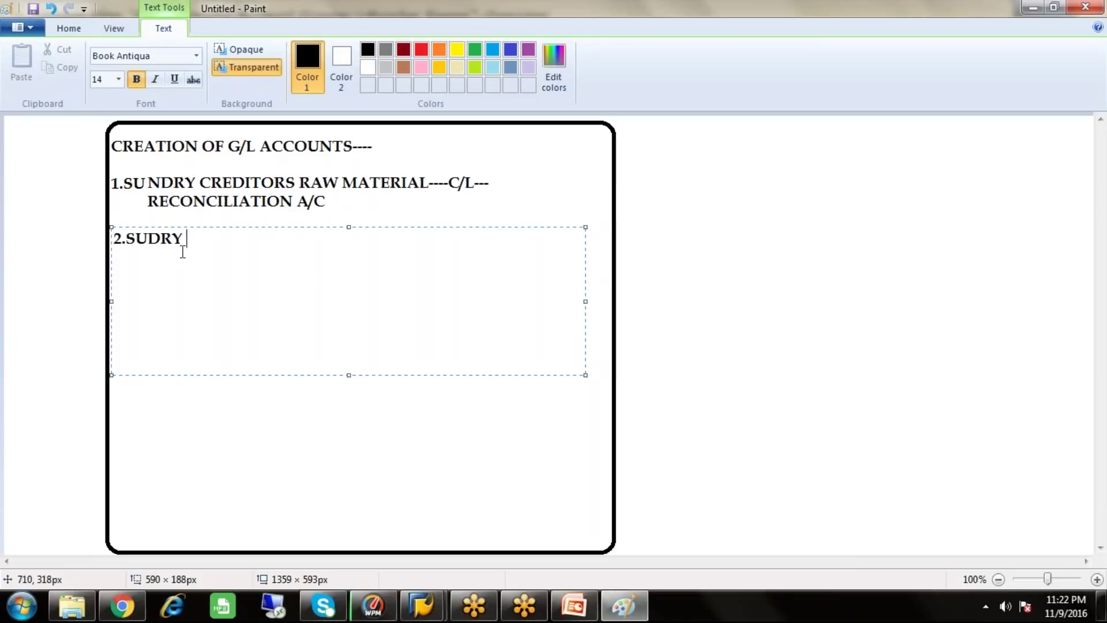
pyautogui.click(148, 238)
pyautogui.write('N')
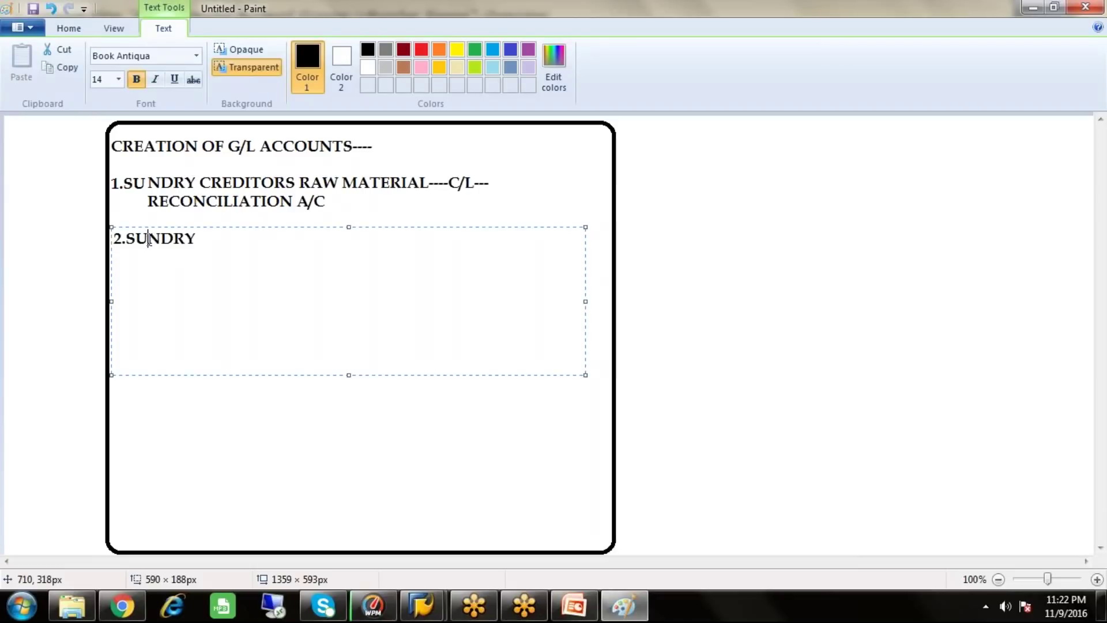
pyautogui.click(221, 247)
pyautogui.write('CR')
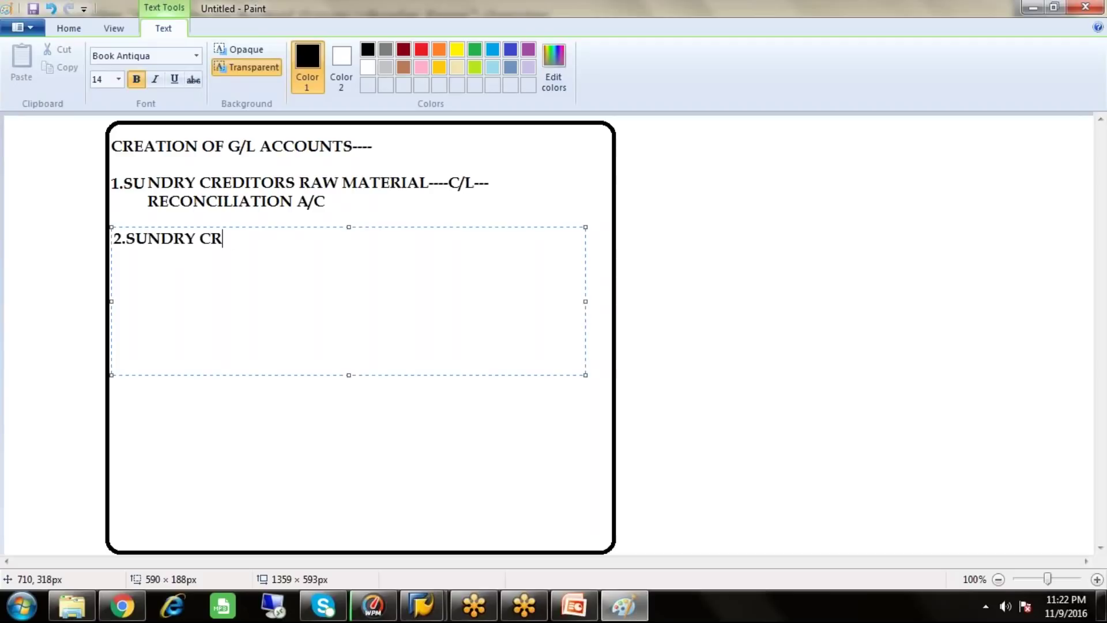
pyautogui.write('EDITORS ')
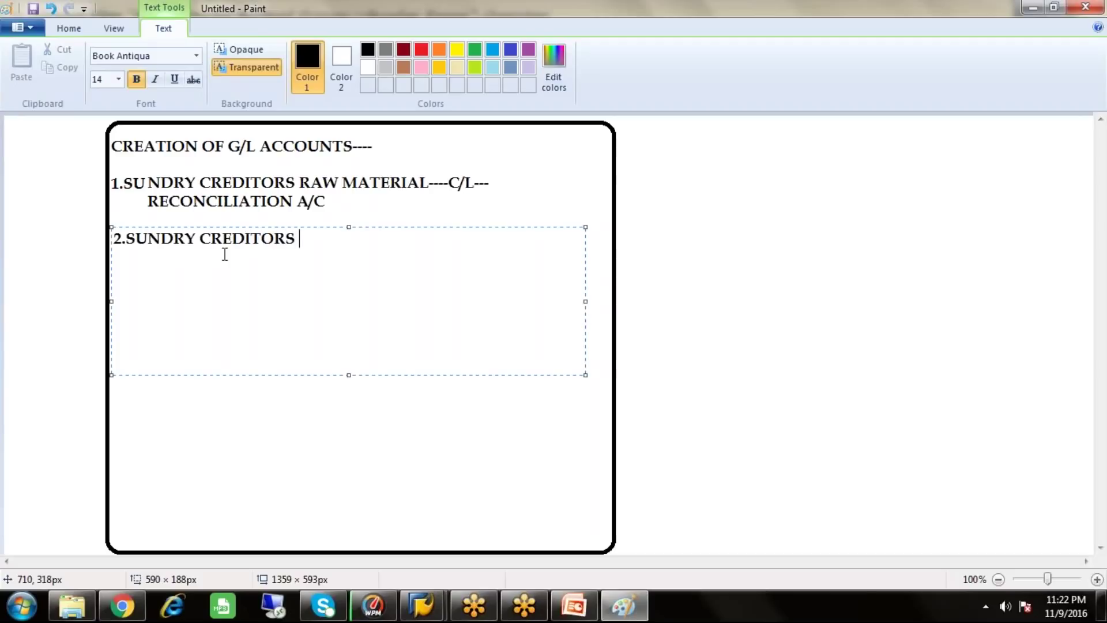
pyautogui.write('OTHERS--')
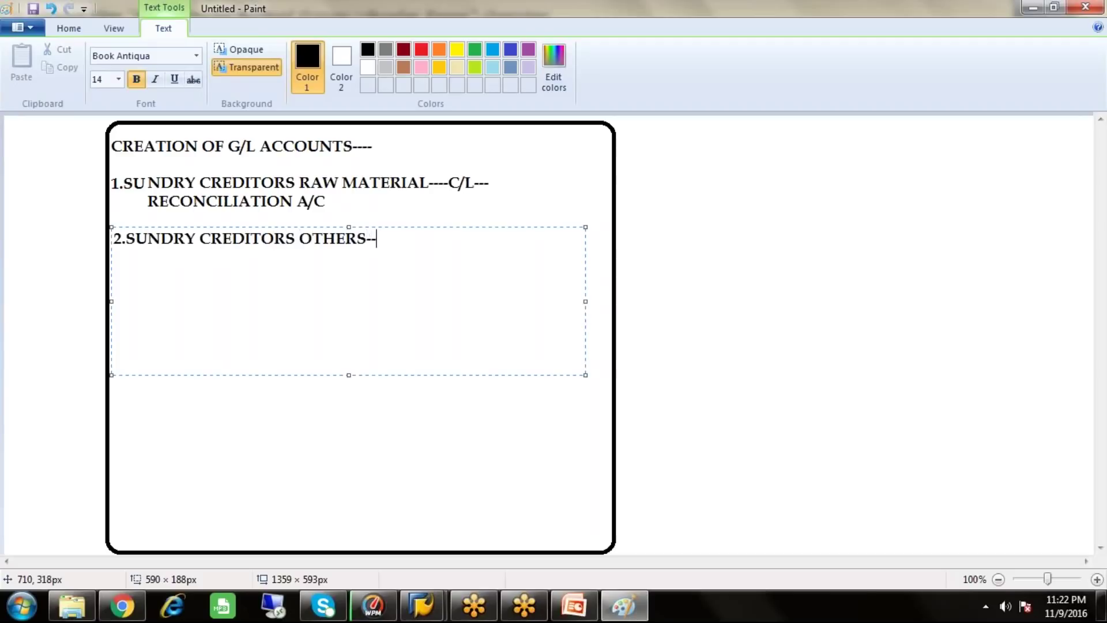
pyautogui.write('--C/L---')
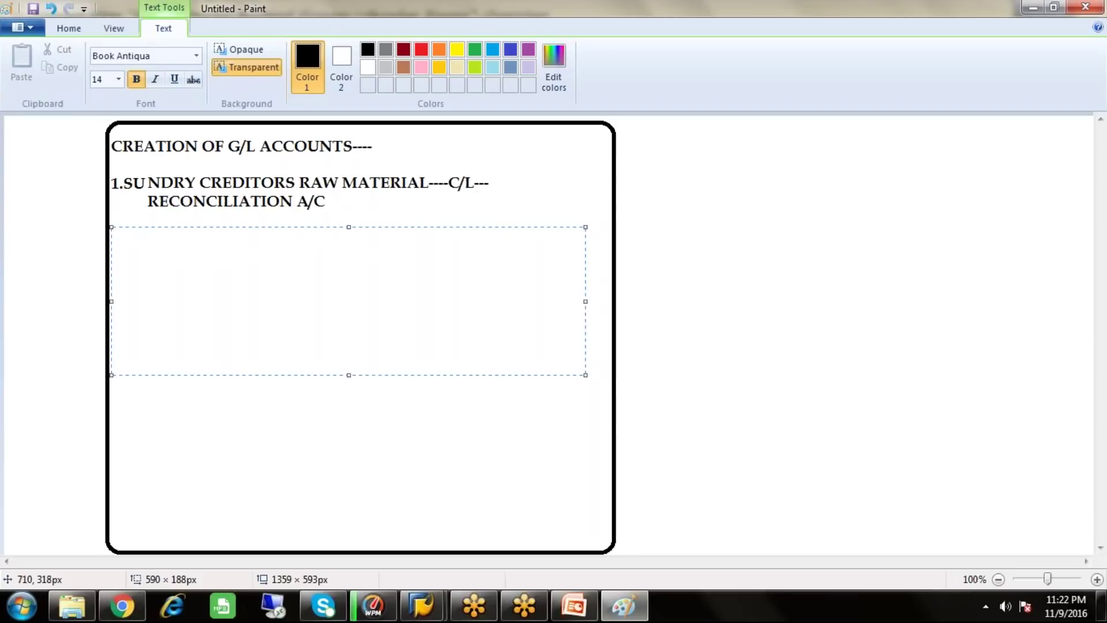
pyautogui.write('RECONCILIATION A/C')
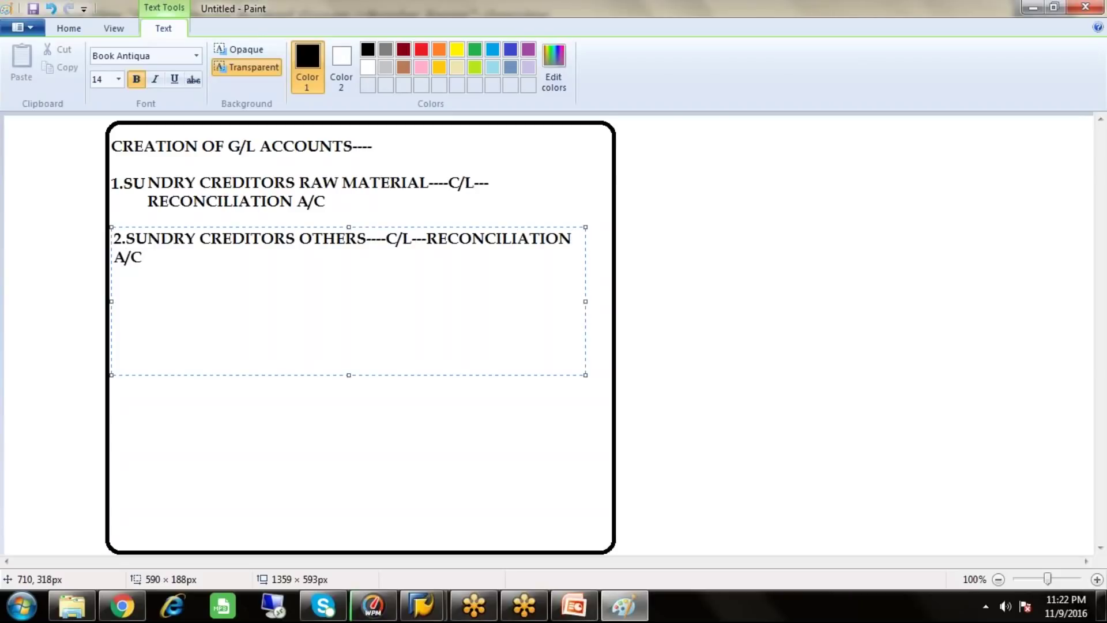
# Add item "3.INVENTORY RAW MATERIAL----C/A-------FS00" below the second item, dismissing the Typing Meter popup
pyautogui.press('Return')
pyautogui.write('3.')
pyautogui.write('I')
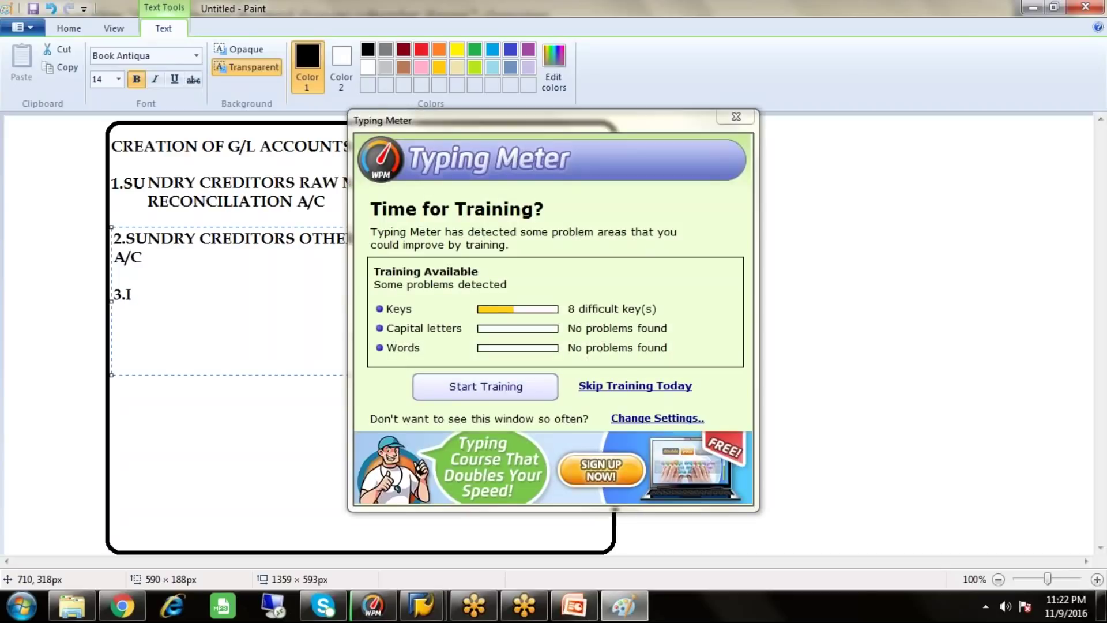
pyautogui.click(735, 116)
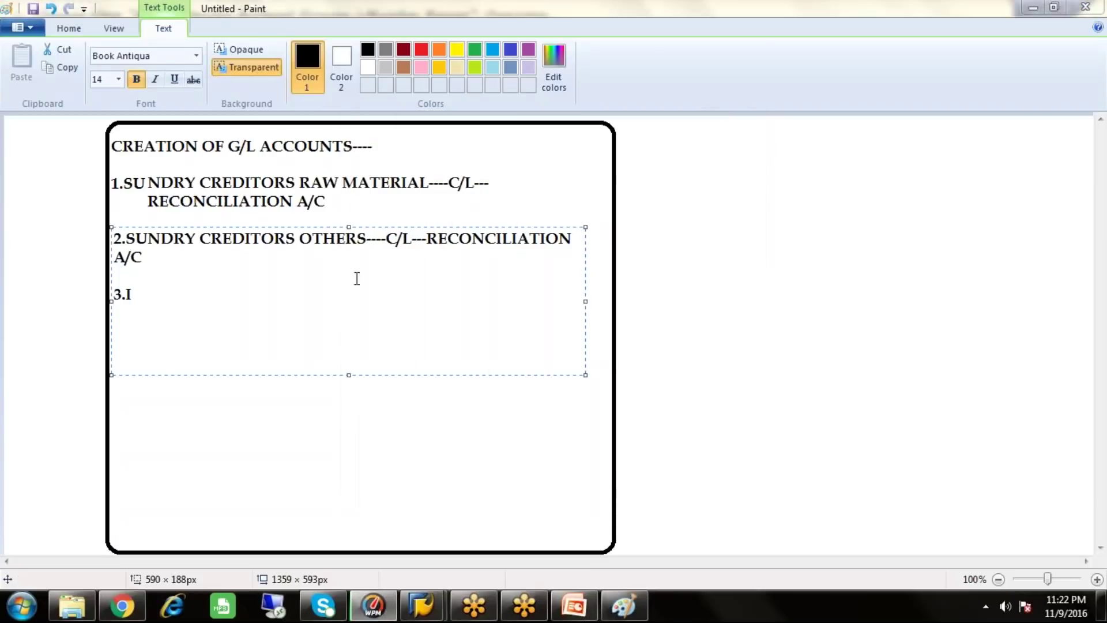
pyautogui.write('NV')
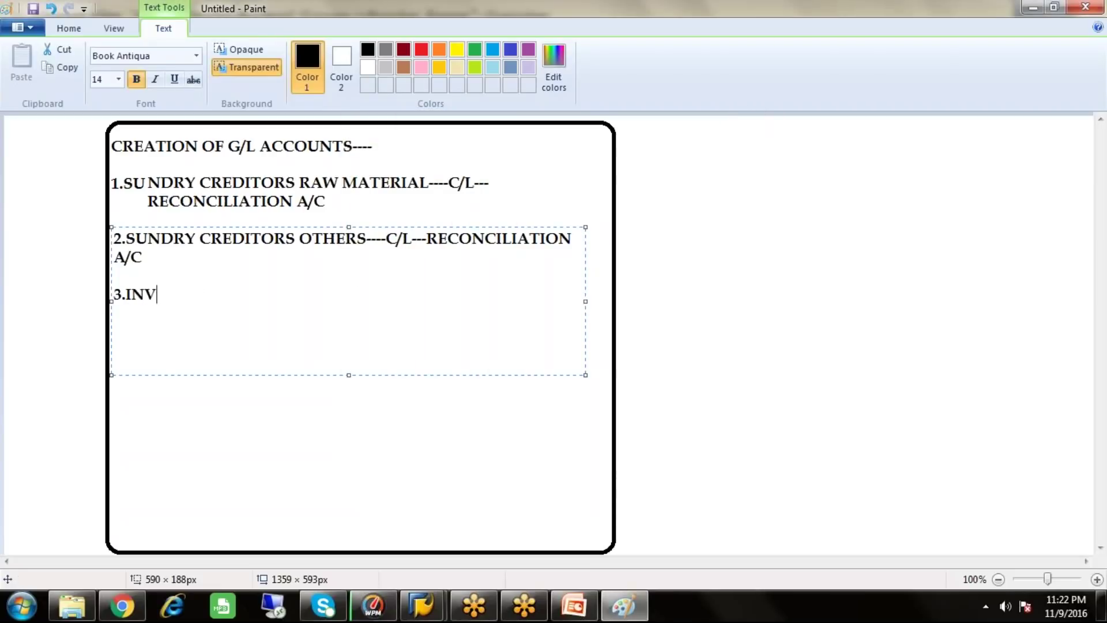
pyautogui.write('ENTORY RAW M')
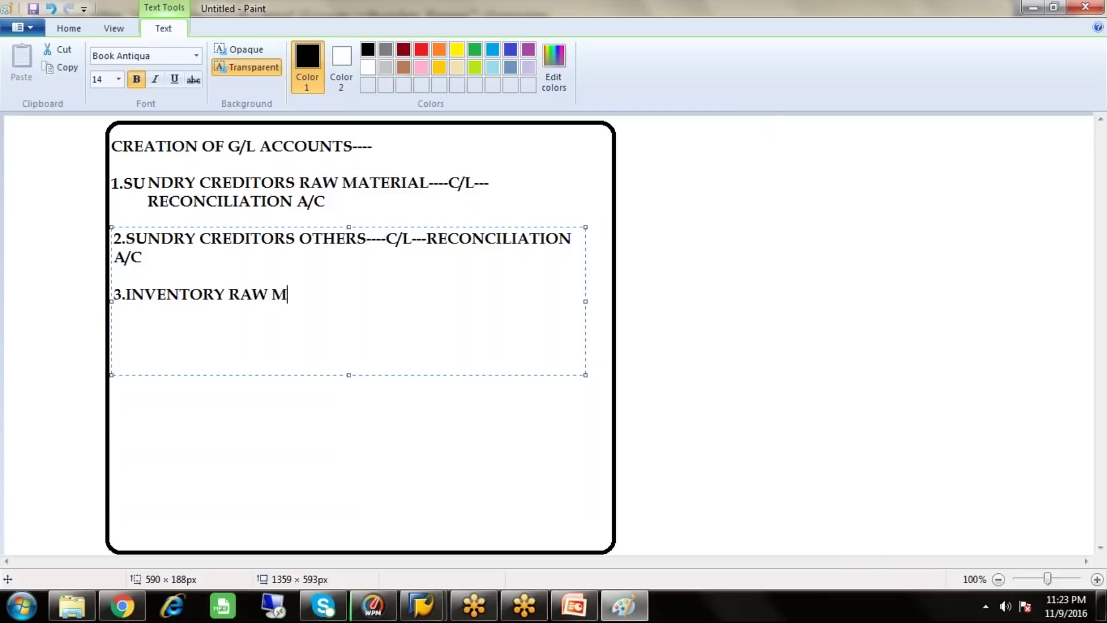
pyautogui.write('ATERIAL')
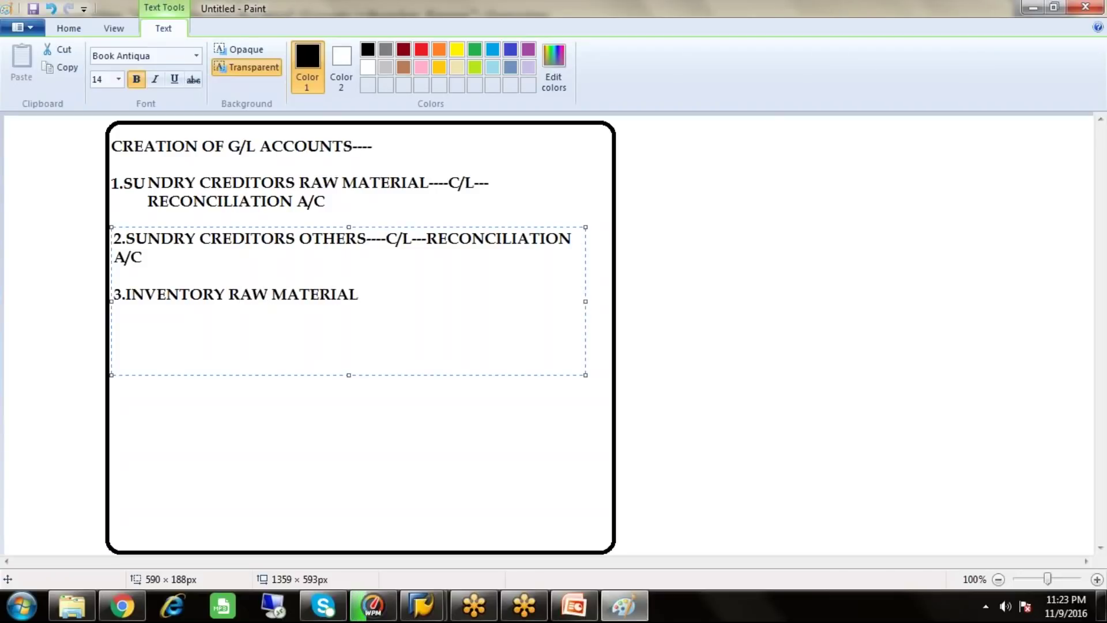
pyautogui.write('----C')
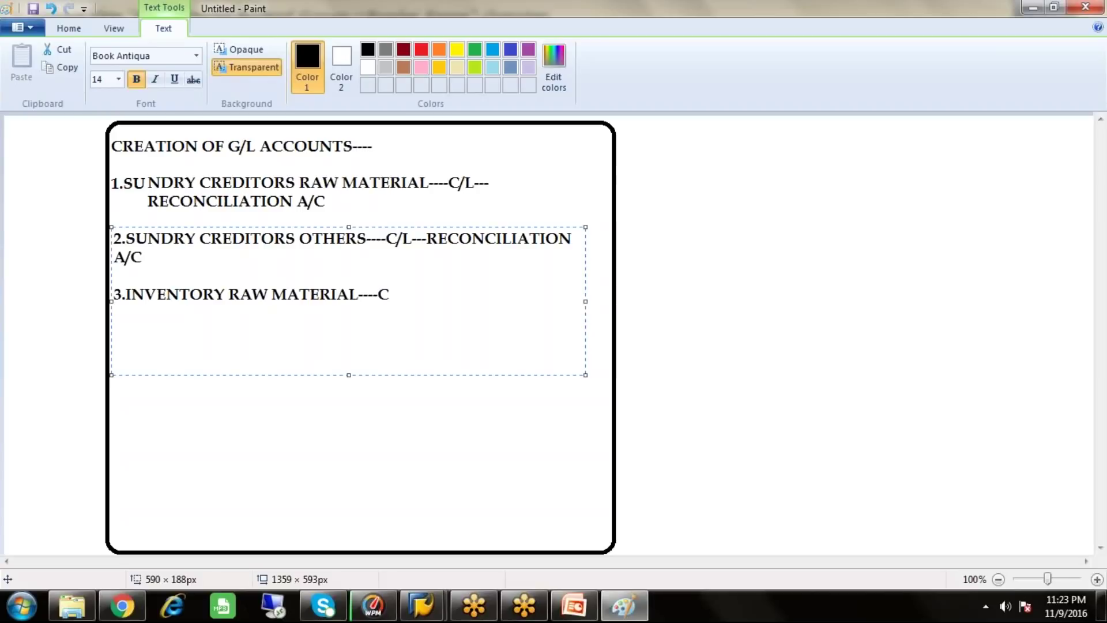
pyautogui.write('/A----')
pyautogui.write('---FS00')
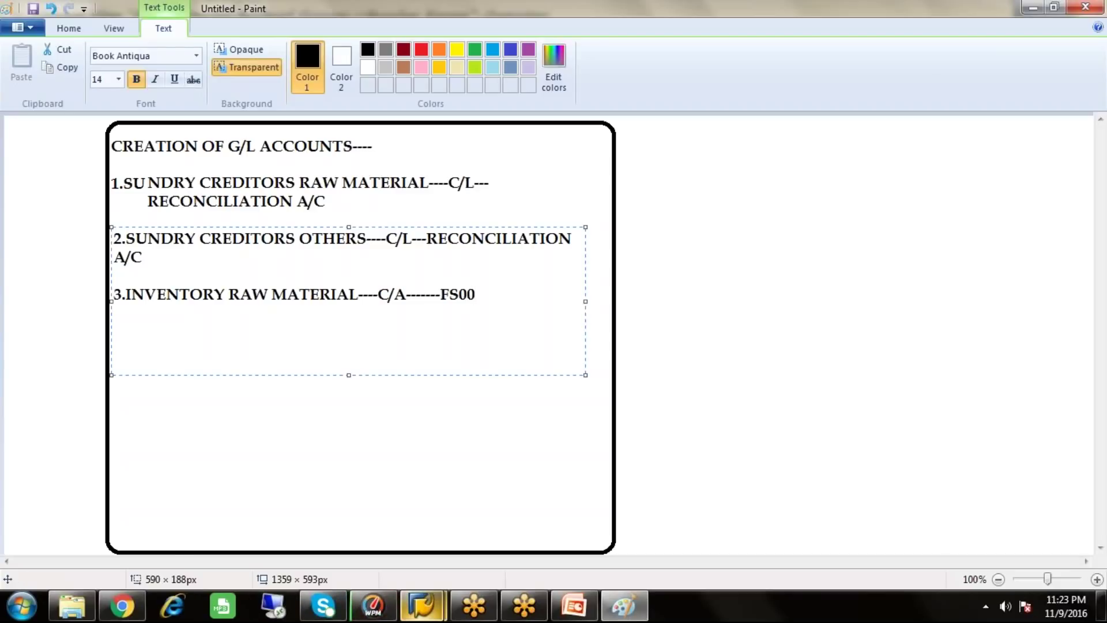
# Switch to the SAP session and go to central G/L account maintenance with transaction code /NFS00
pyautogui.click(423, 605)
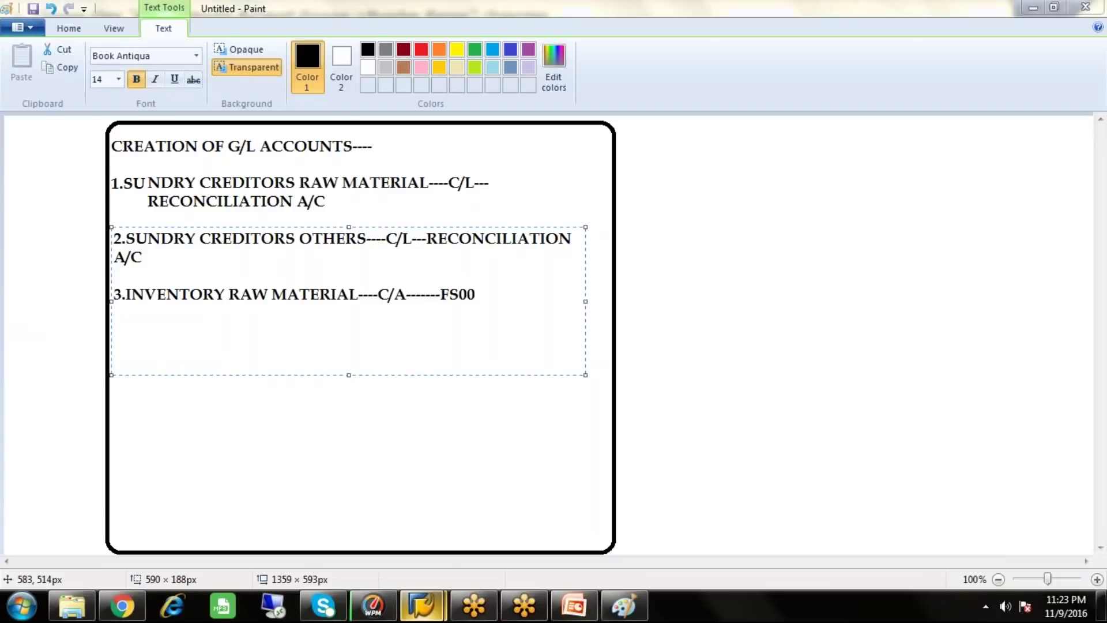
pyautogui.moveTo(432, 612)
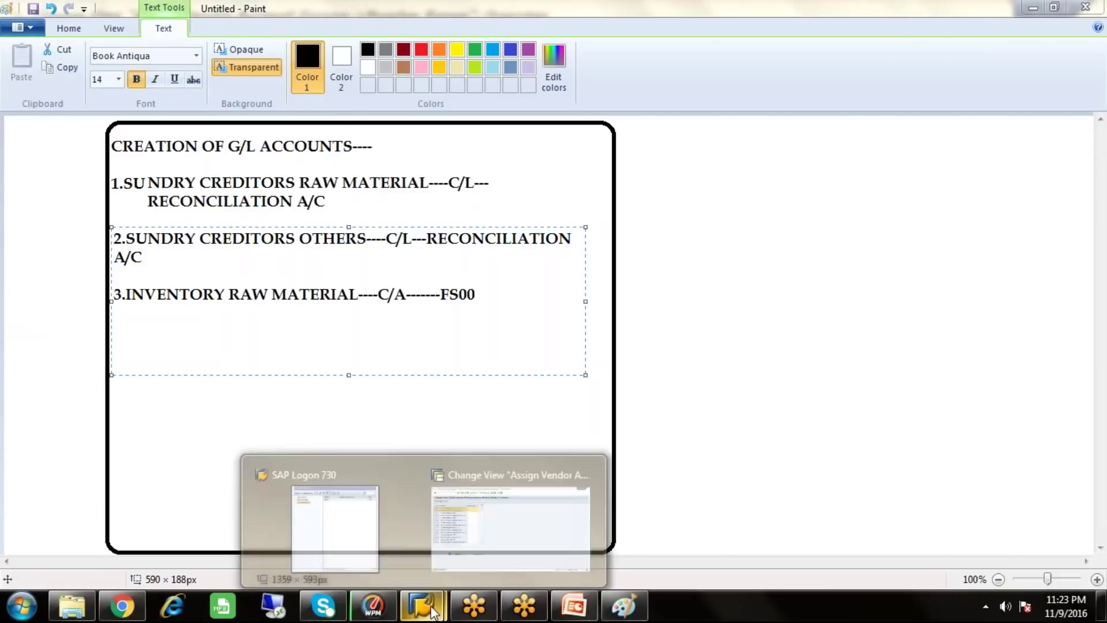
pyautogui.click(484, 548)
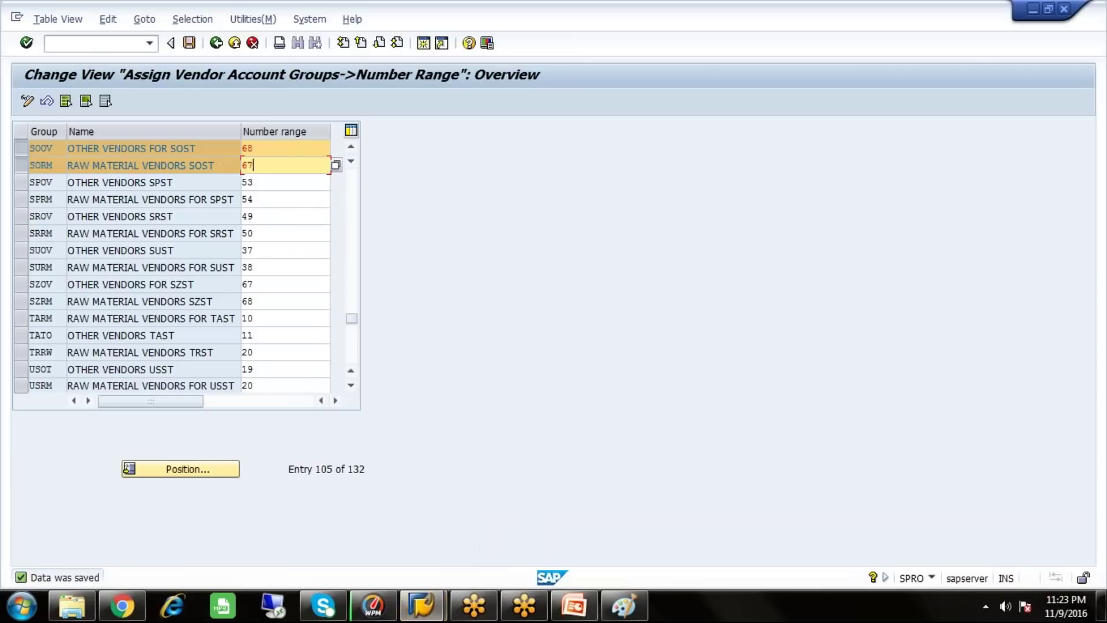
pyautogui.click(119, 47)
pyautogui.write('/')
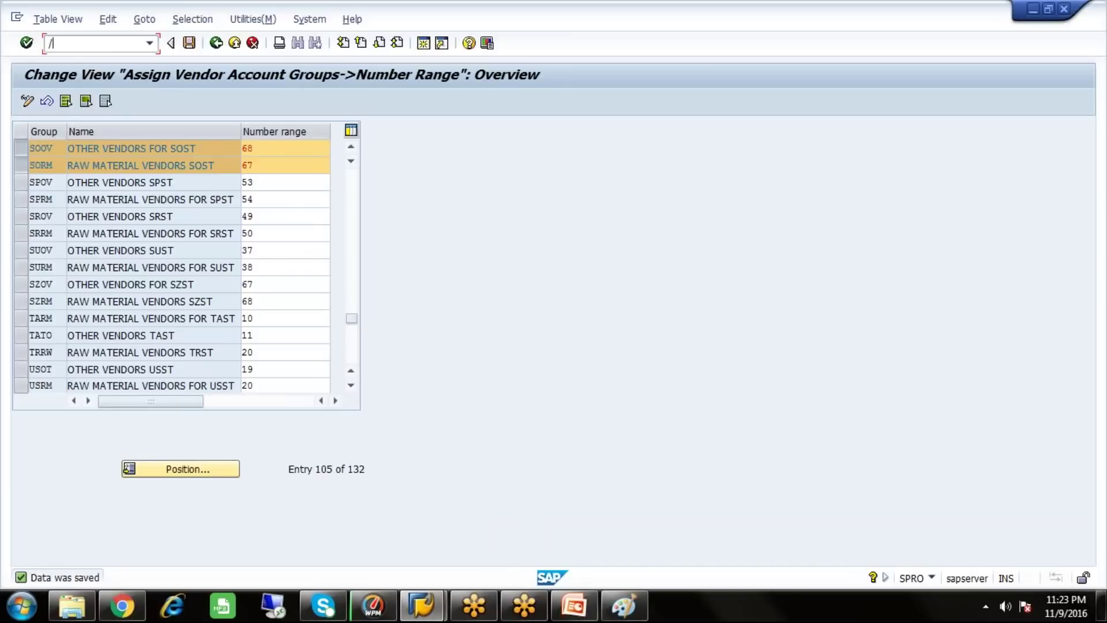
pyautogui.write('NFS00')
pyautogui.press('Return')
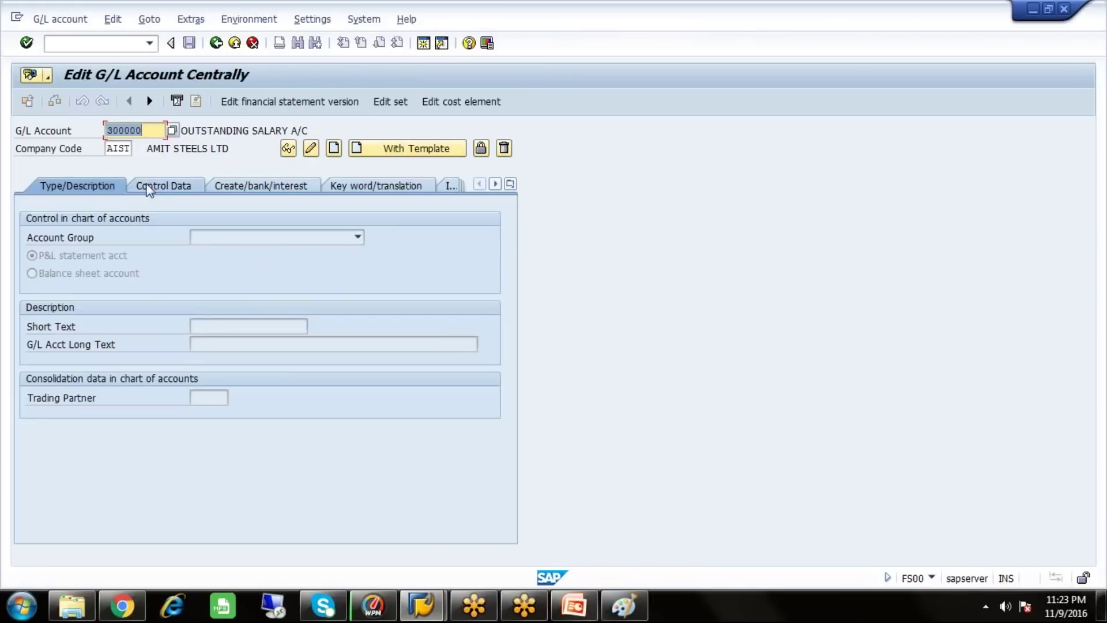
# Set the company code to SOST and display G/L account 300000
pyautogui.click(130, 149)
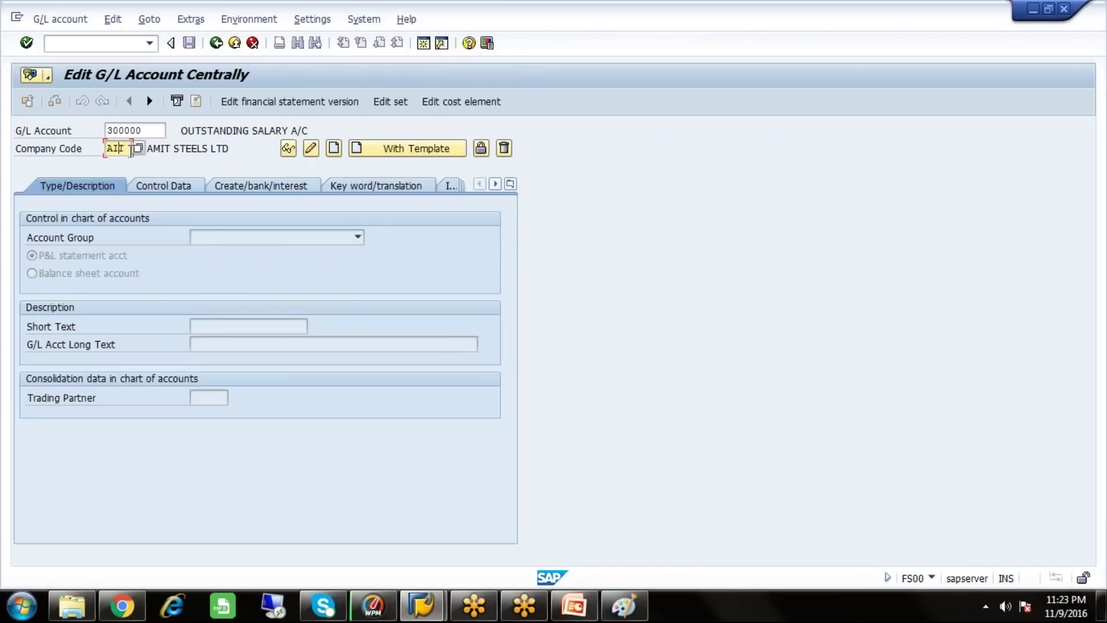
pyautogui.press('BackSpace')
pyautogui.press('BackSpace')
pyautogui.press('BackSpace')
pyautogui.press('BackSpace')
pyautogui.write('t')
pyautogui.press('BackSpace')
pyautogui.write('SO')
pyautogui.press('Down')
pyautogui.press('Return')
pyautogui.press('Return')
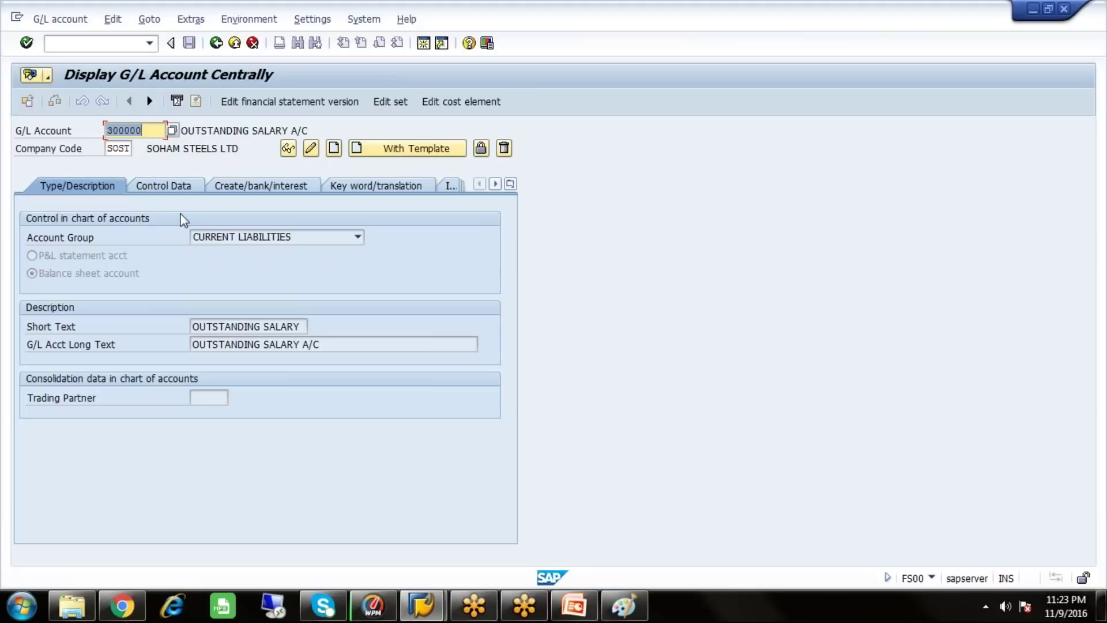
# Look up the G/L account numbers in chart of accounts SOST and close the list without choosing one
pyautogui.click(173, 132)
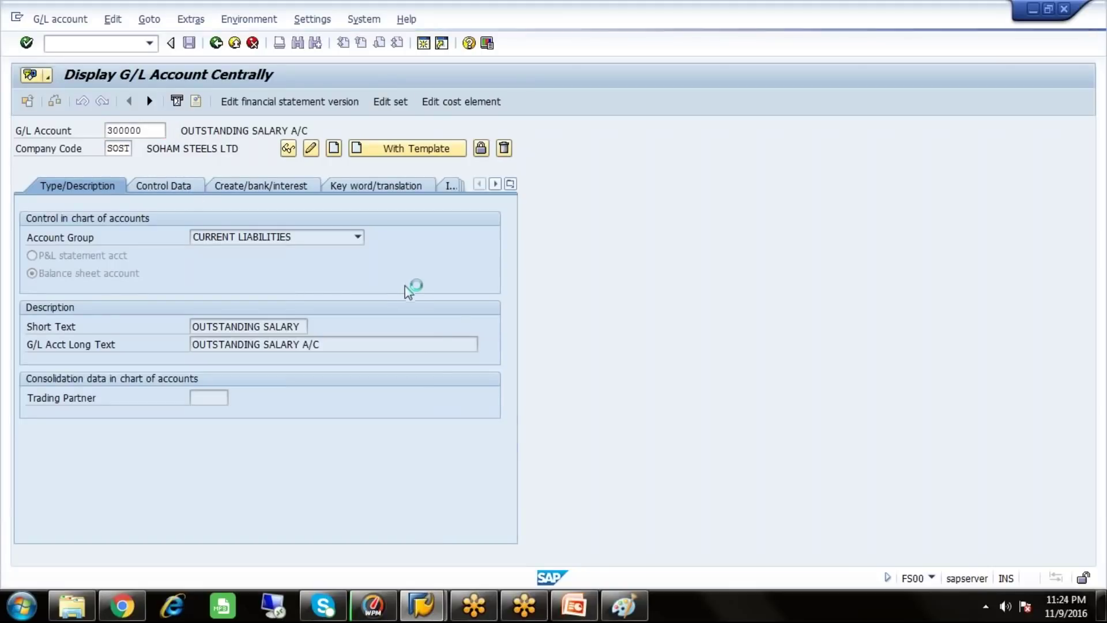
pyautogui.click(527, 405)
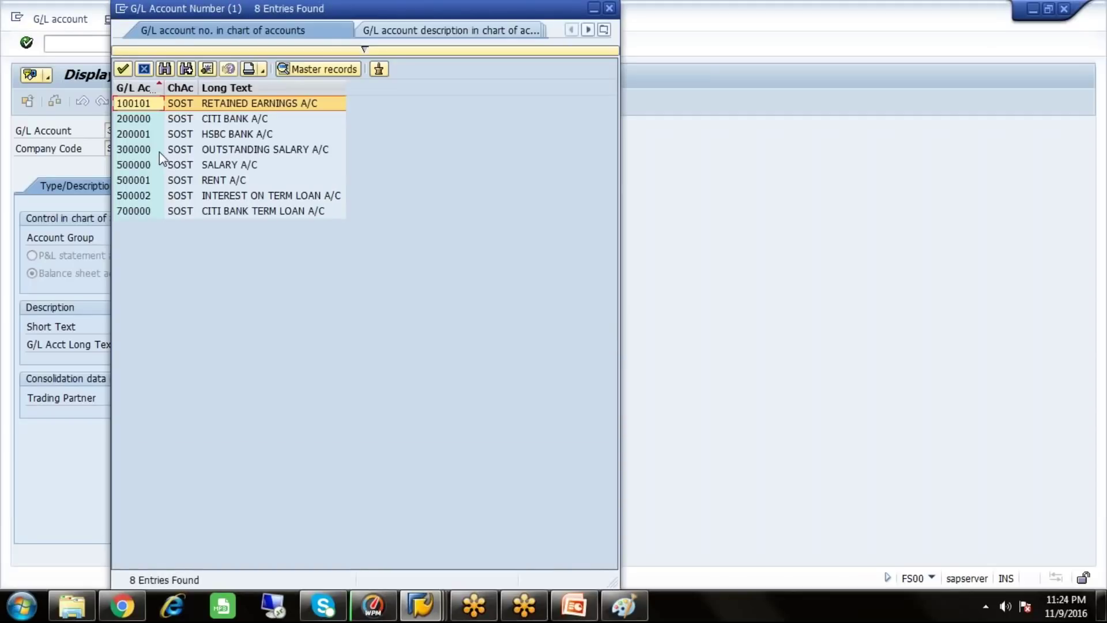
pyautogui.click(160, 150)
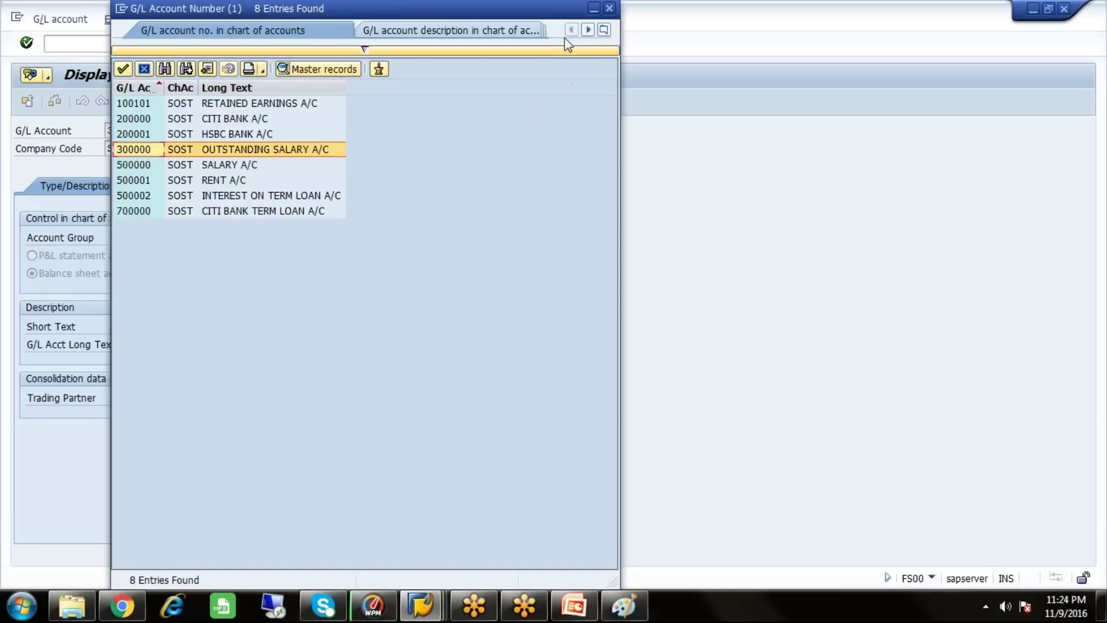
pyautogui.click(609, 9)
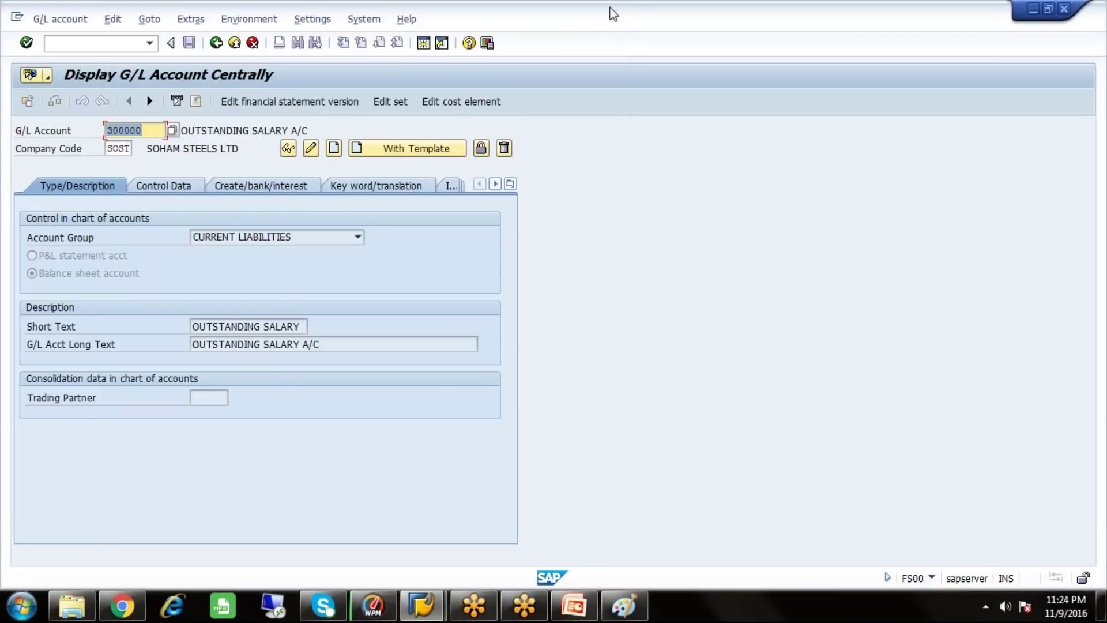
# Start creating G/L account 300001 with account group CURRENT LIABILITIES as a balance sheet account
pyautogui.click(151, 129)
pyautogui.press('BackSpace')
pyautogui.write('1')
pyautogui.click(333, 149)
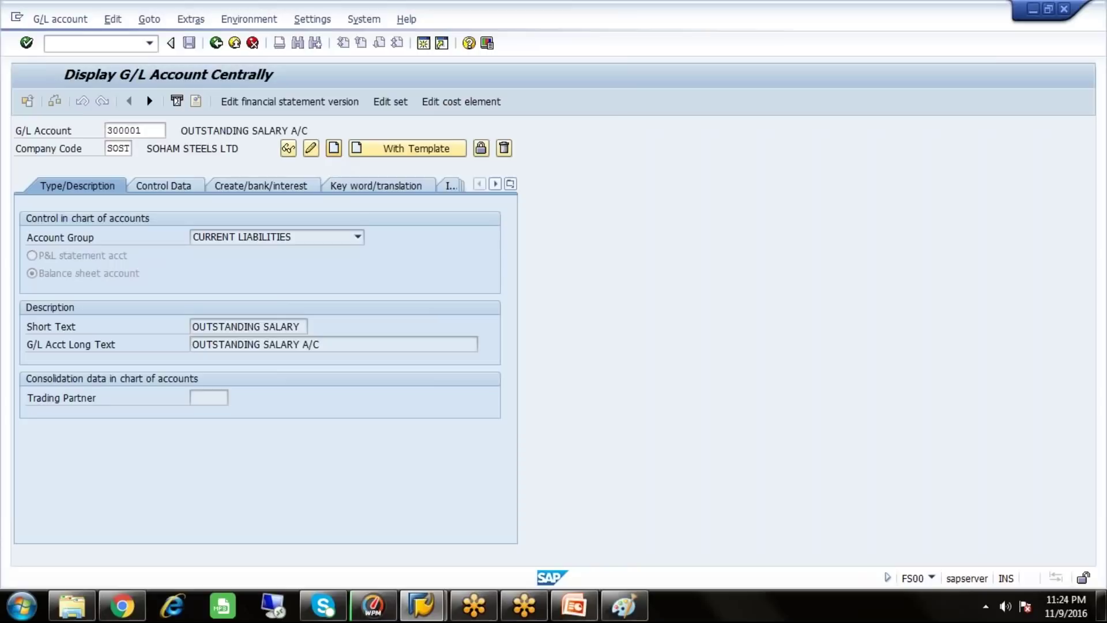
pyautogui.click(366, 235)
pyautogui.click(307, 266)
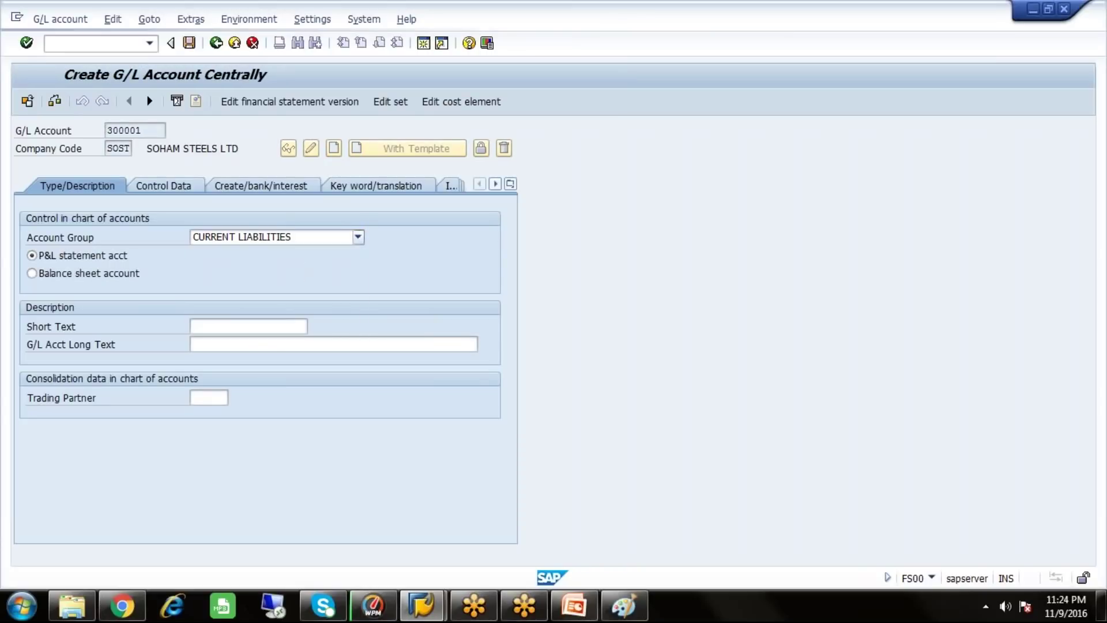
pyautogui.click(95, 276)
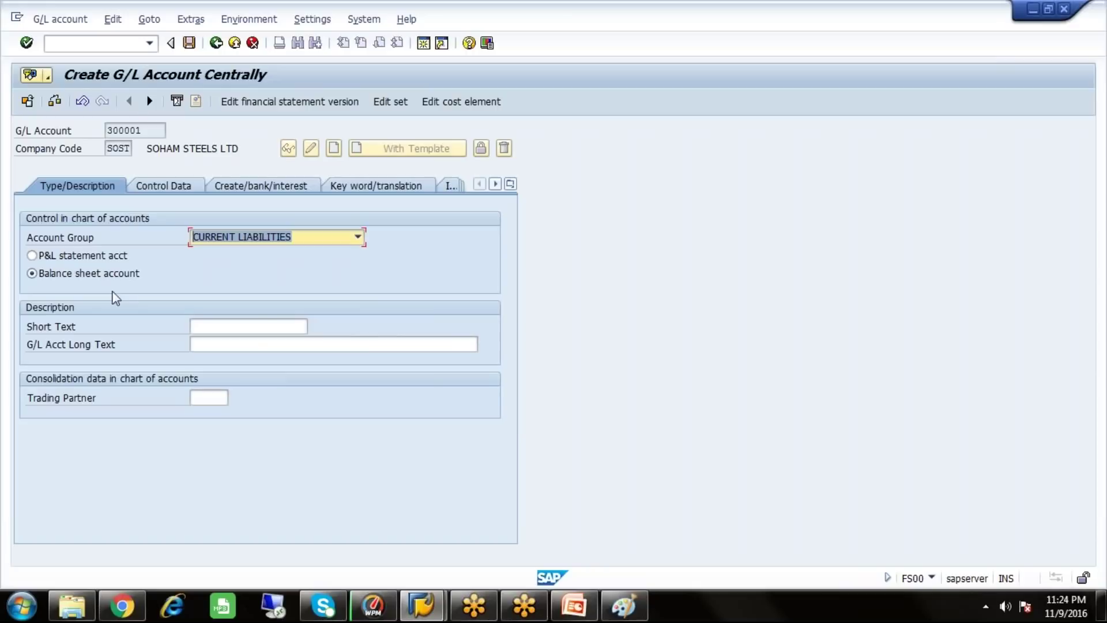
# Enter the short text "SUNDRY CREDITORS R M" and the long text "SUNDRY CREDITORS RAW MATERIAL A/C"
pyautogui.click(205, 330)
pyautogui.write('SUNDRY CREDI')
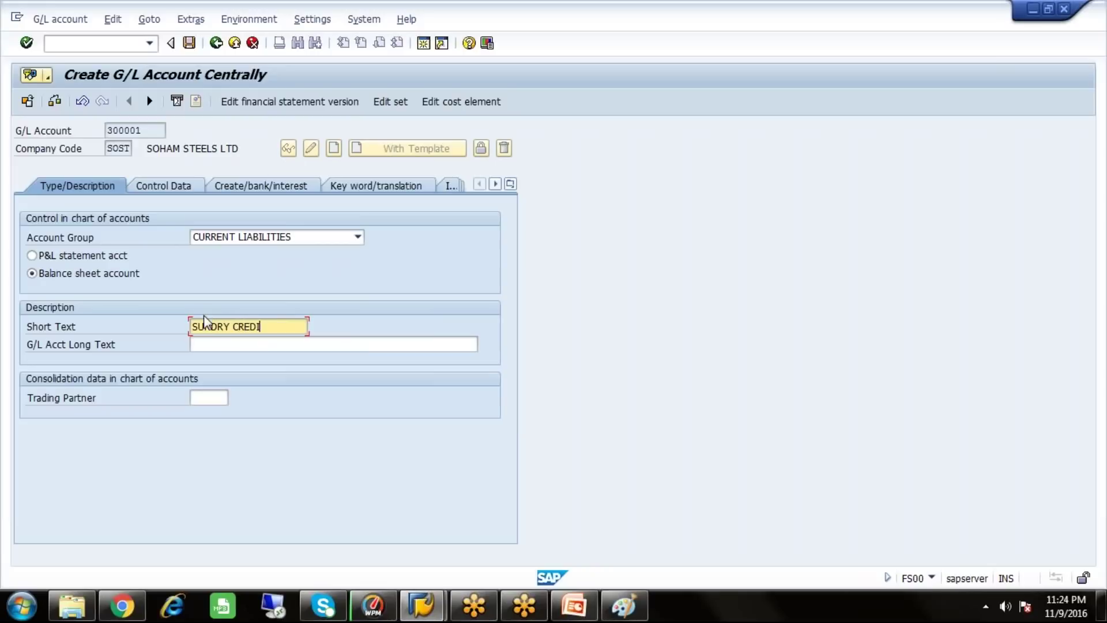
pyautogui.write('TORS R M')
pyautogui.press('Tab')
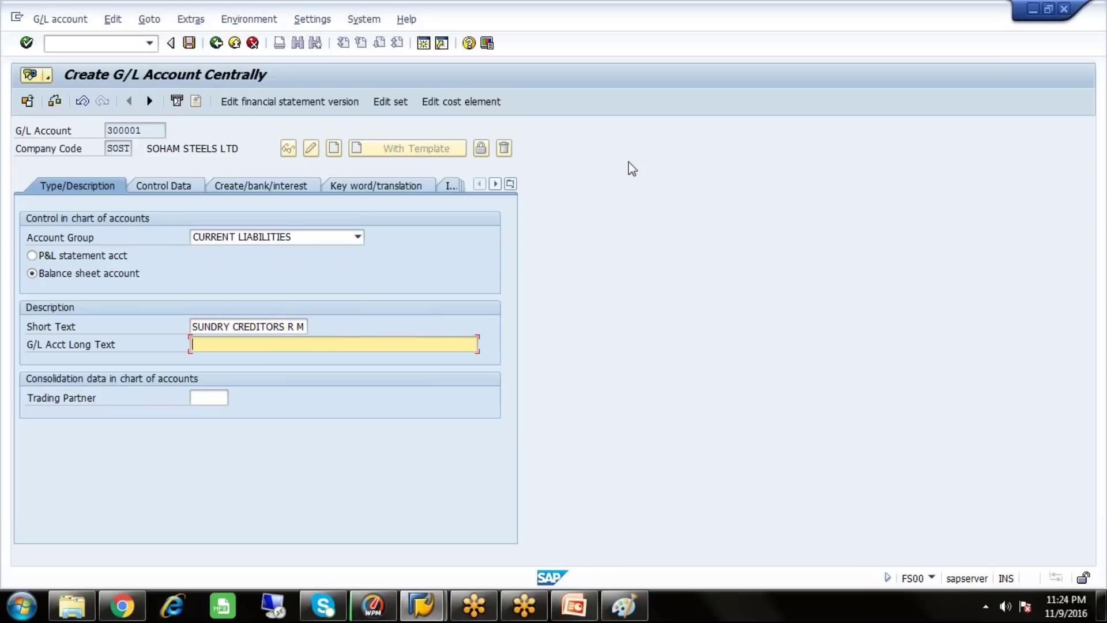
pyautogui.write('SUNDR')
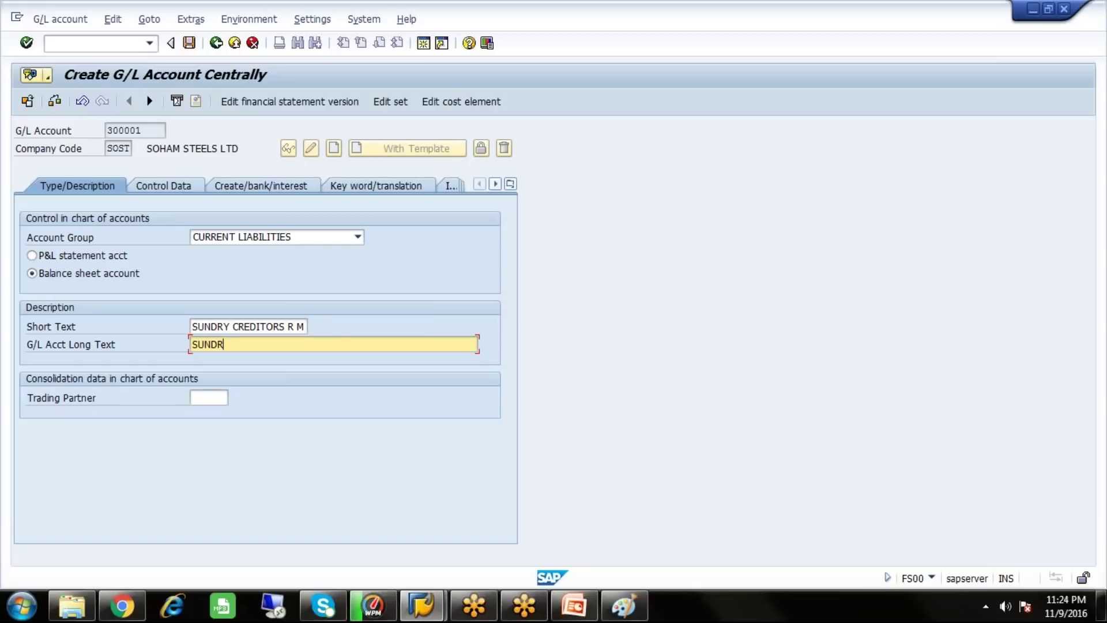
pyautogui.write('Y CREDITORS RAW ')
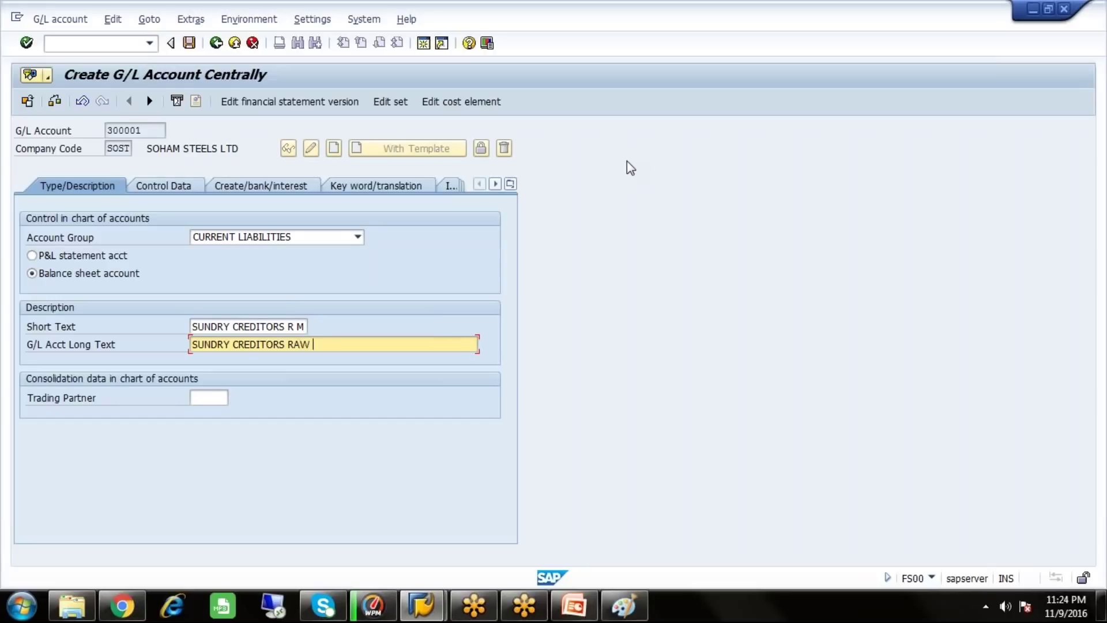
pyautogui.write('MATERIAL A/C')
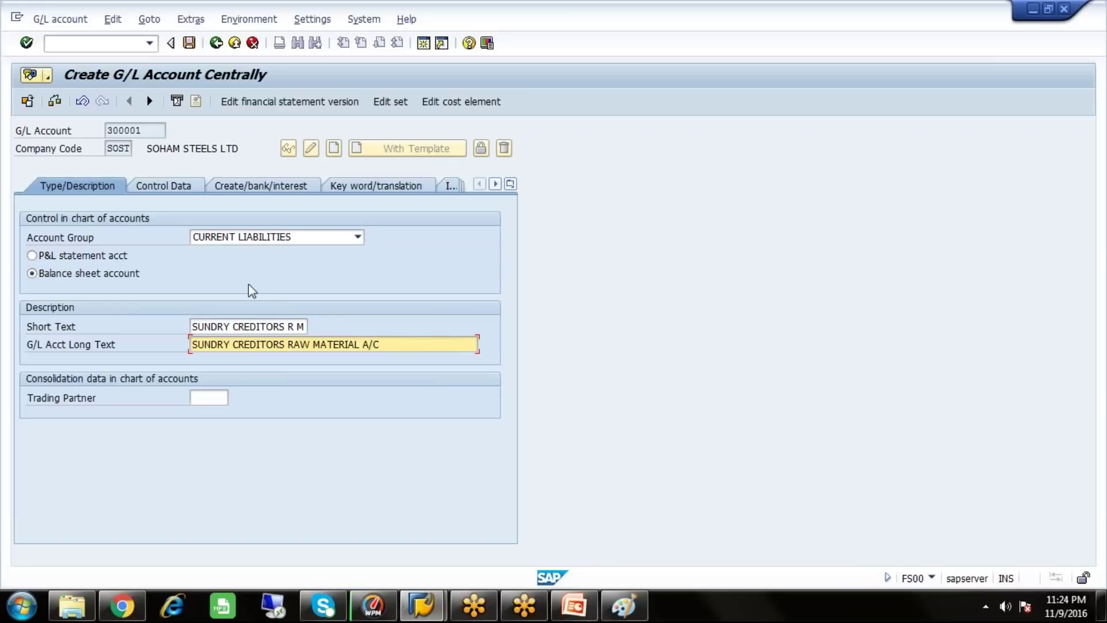
# Open the new account's control data, consult the Accounts Payable slide in PowerPoint, and return to the SAP session
pyautogui.click(166, 185)
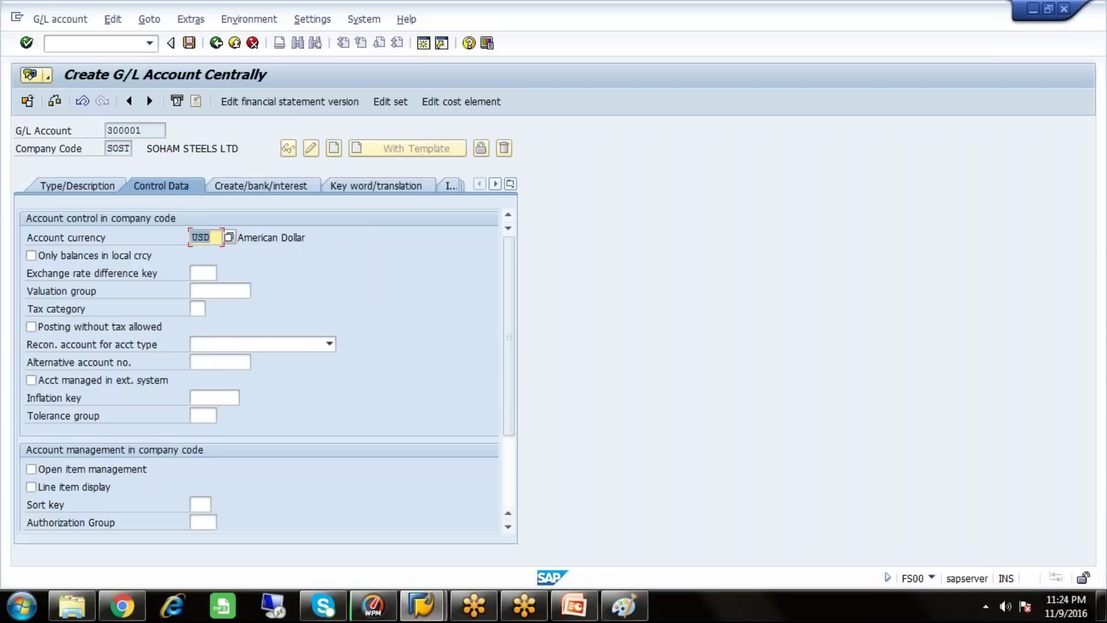
pyautogui.click(31, 256)
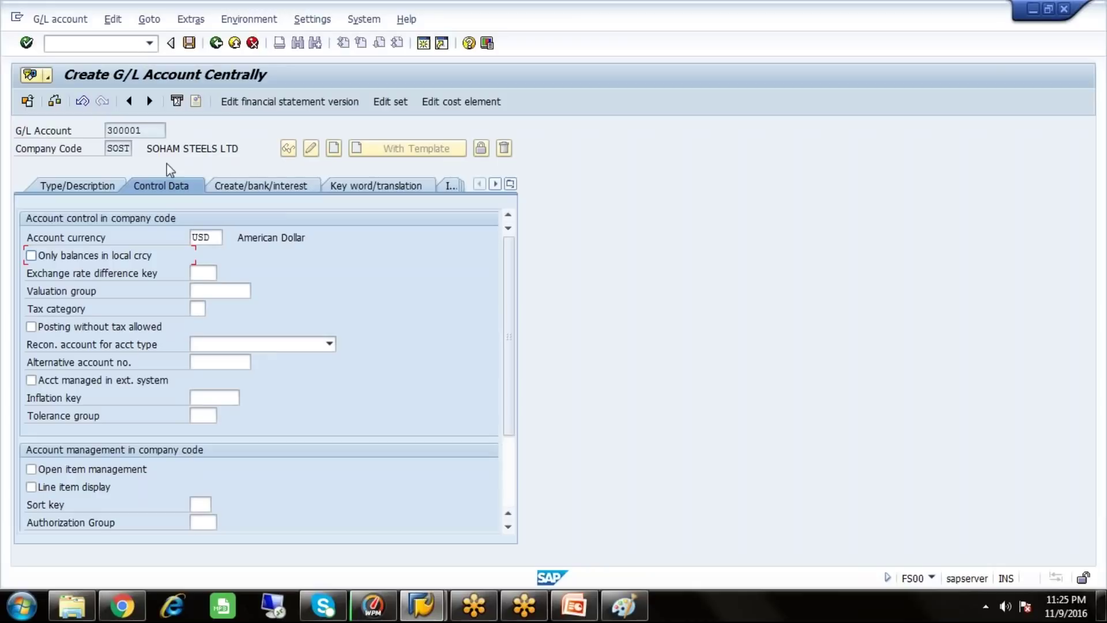
pyautogui.click(575, 605)
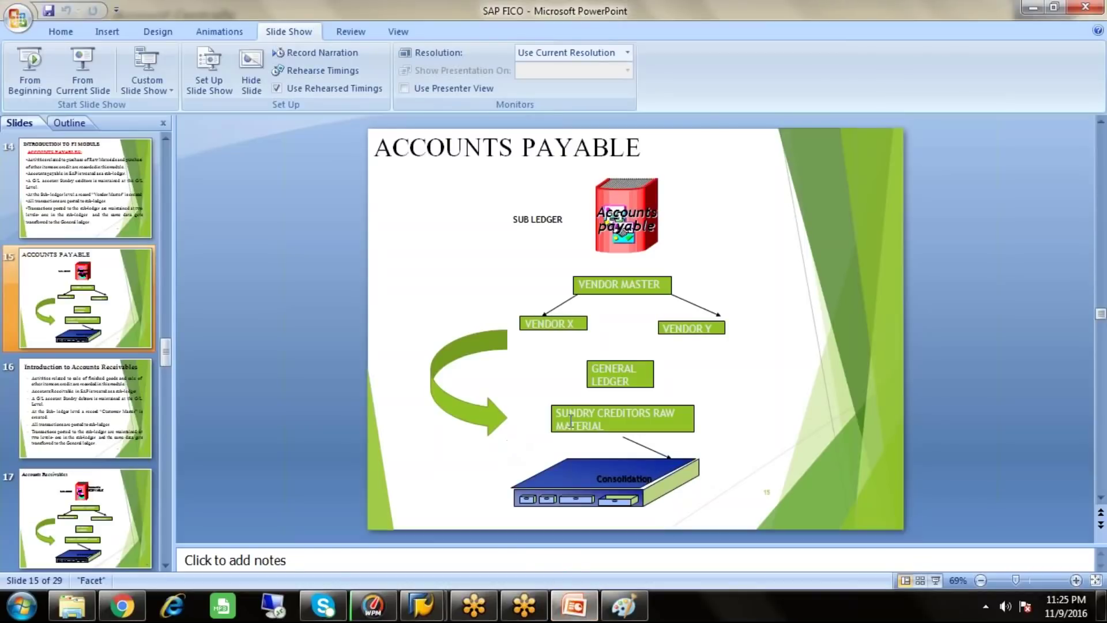
pyautogui.click(551, 490)
pyautogui.moveTo(421, 607)
pyautogui.click(469, 555)
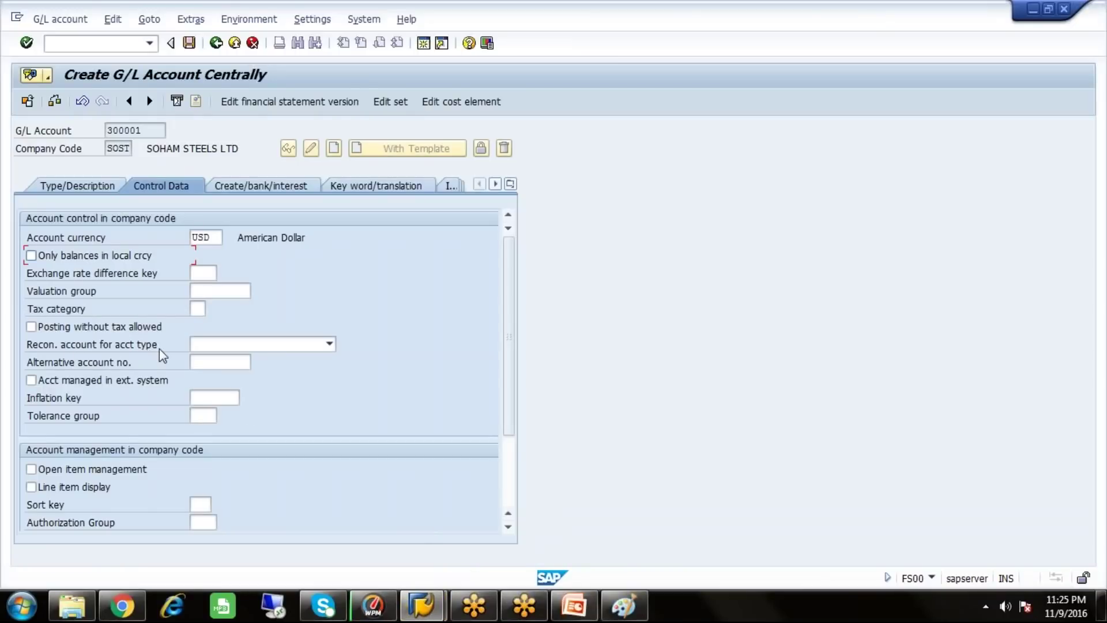
# Make account 300001 a reconciliation account for account type Vendors
pyautogui.click(329, 345)
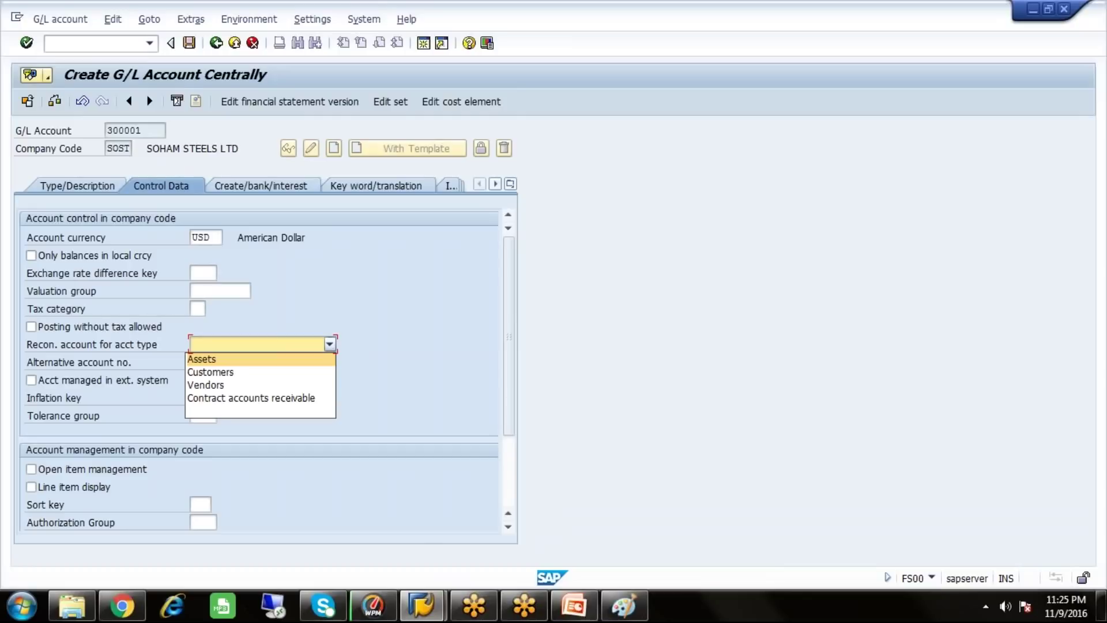
pyautogui.press('Down')
pyautogui.press('Down')
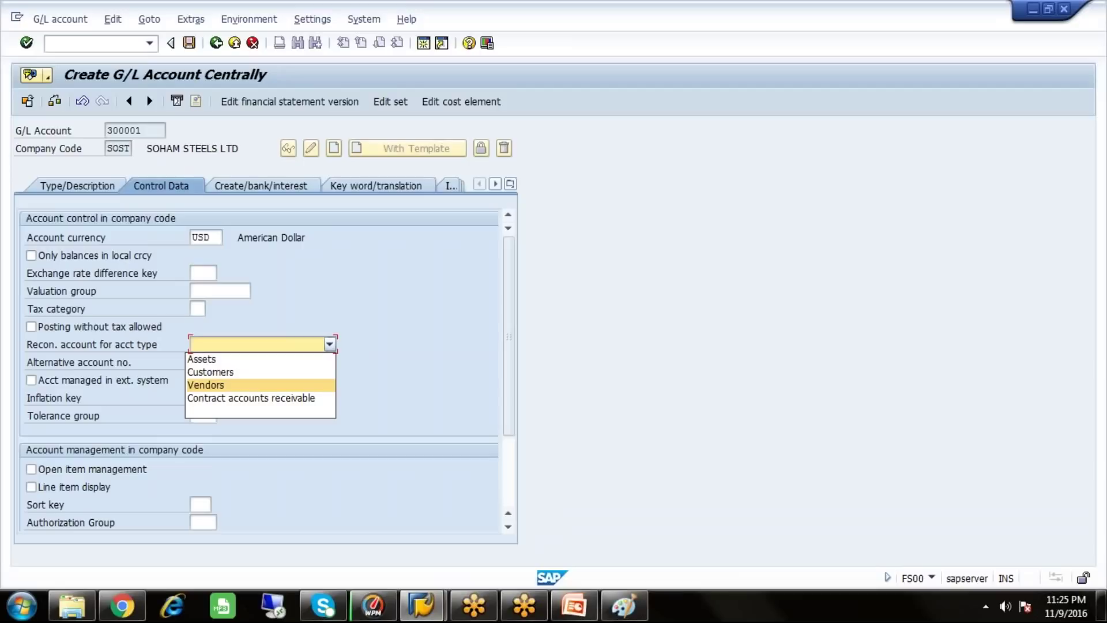
pyautogui.click(306, 385)
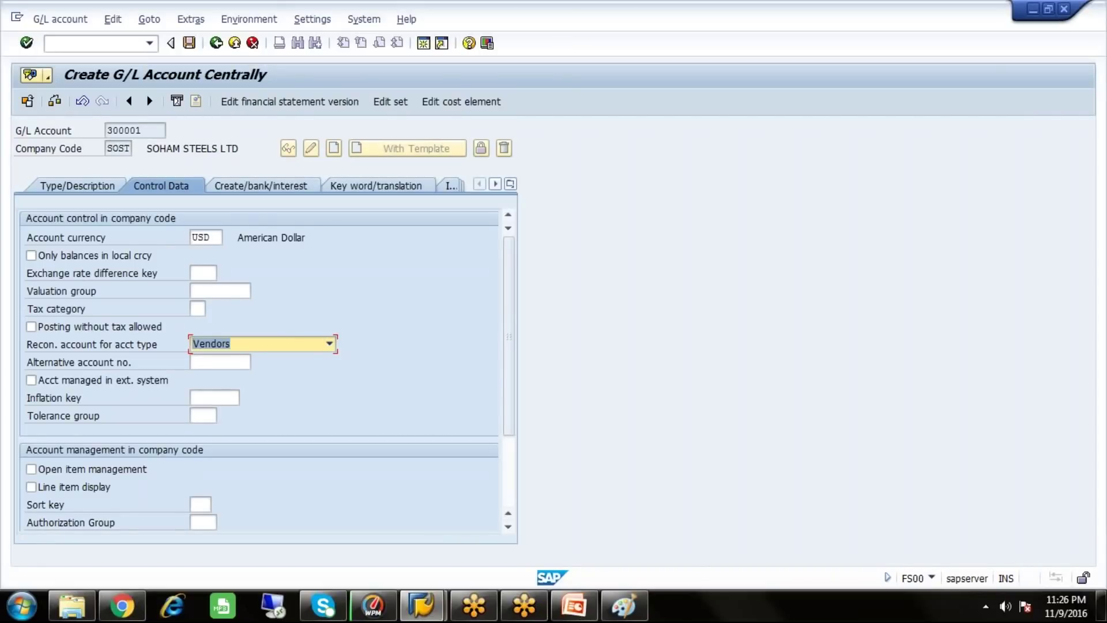
# Enable line item display for account 300001 and set its sort key to 012 (Vendor number)
pyautogui.click(36, 487)
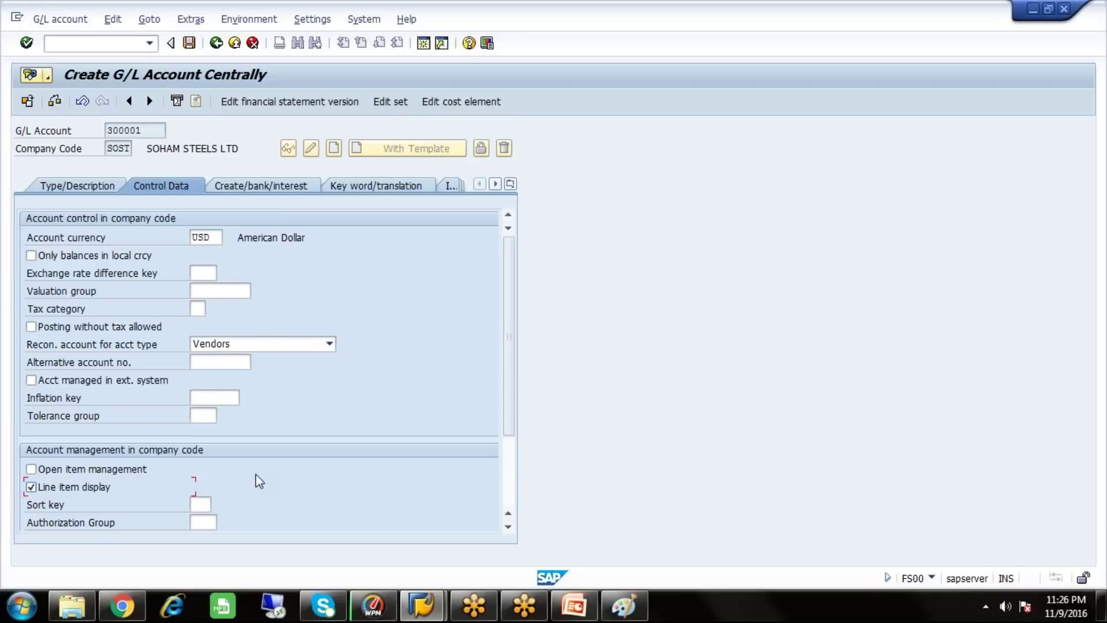
pyautogui.press('Tab')
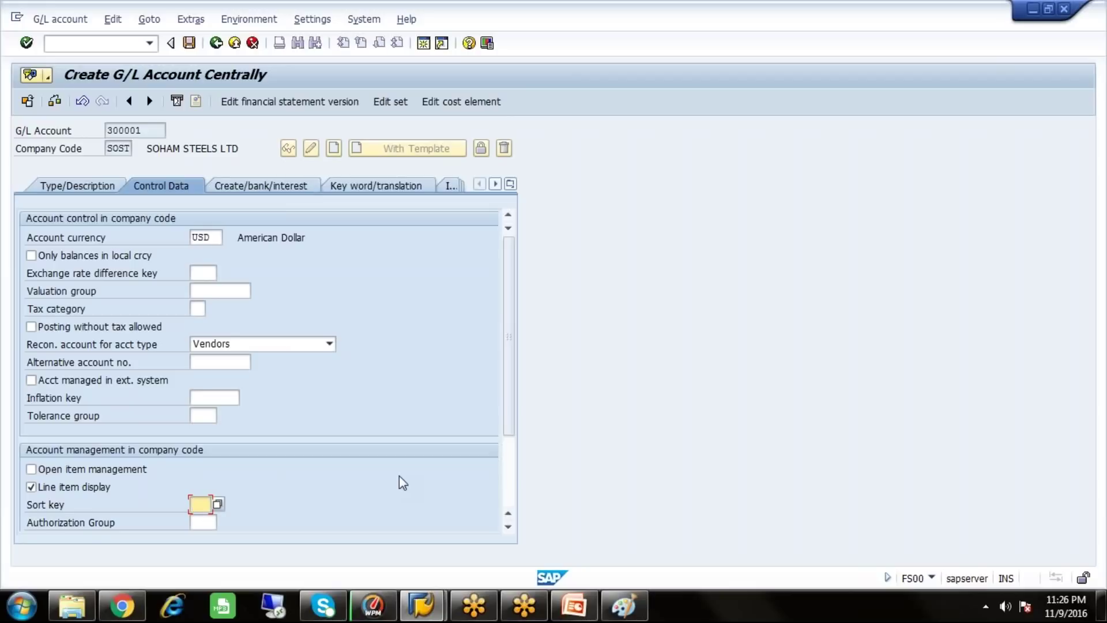
pyautogui.click(217, 504)
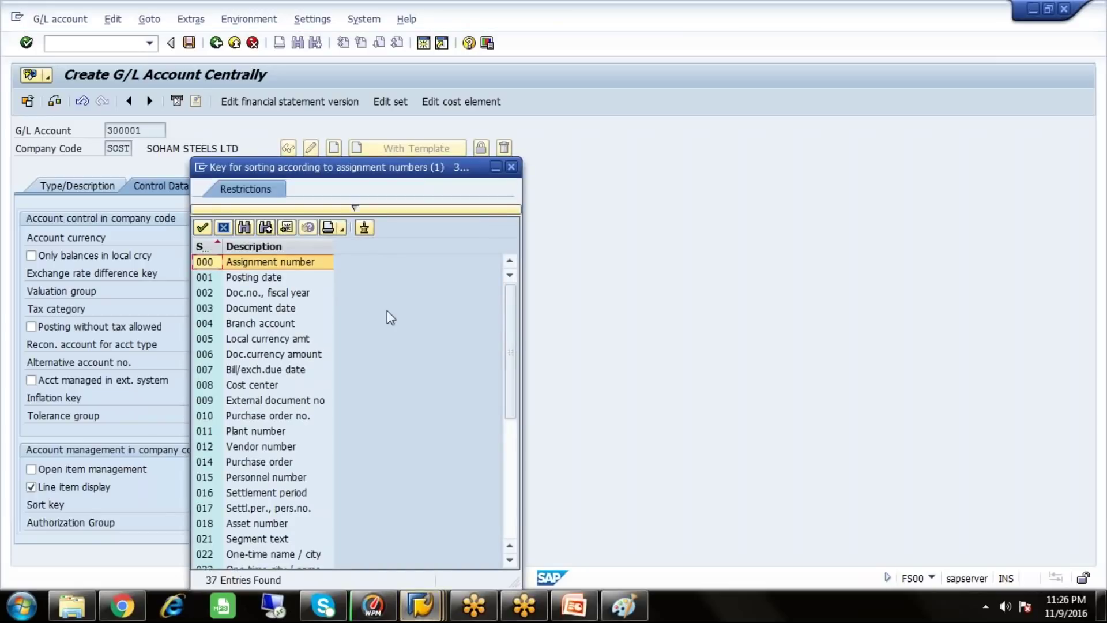
pyautogui.click(251, 449)
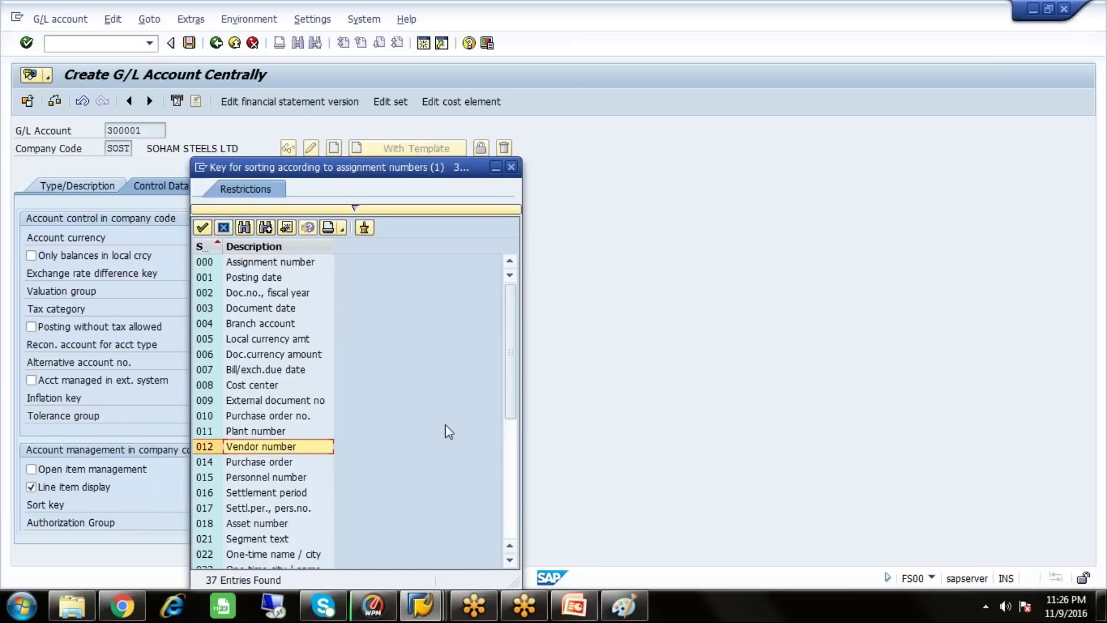
pyautogui.doubleClick(297, 447)
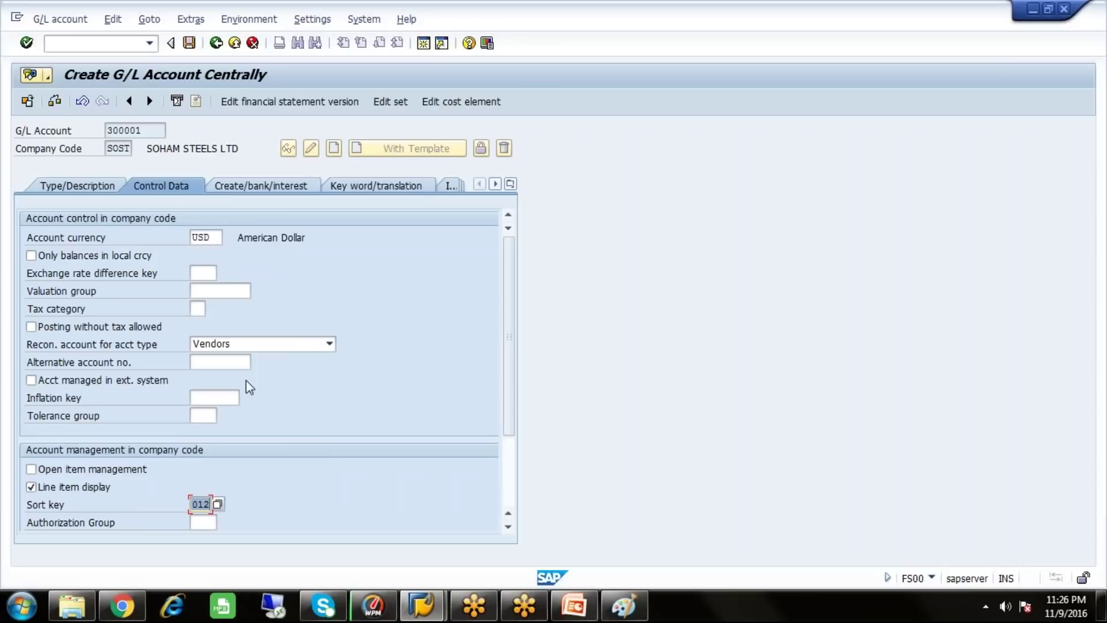
# Assign field status group G067 (Reconciliation accounts) to account 300001 and save the account
pyautogui.click(262, 192)
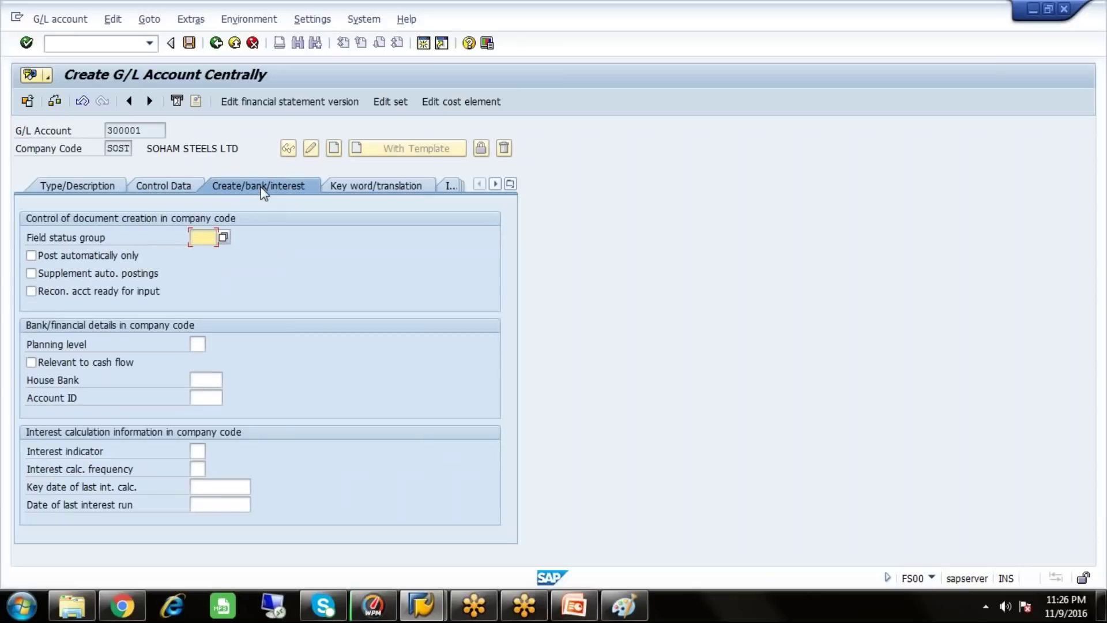
pyautogui.click(223, 237)
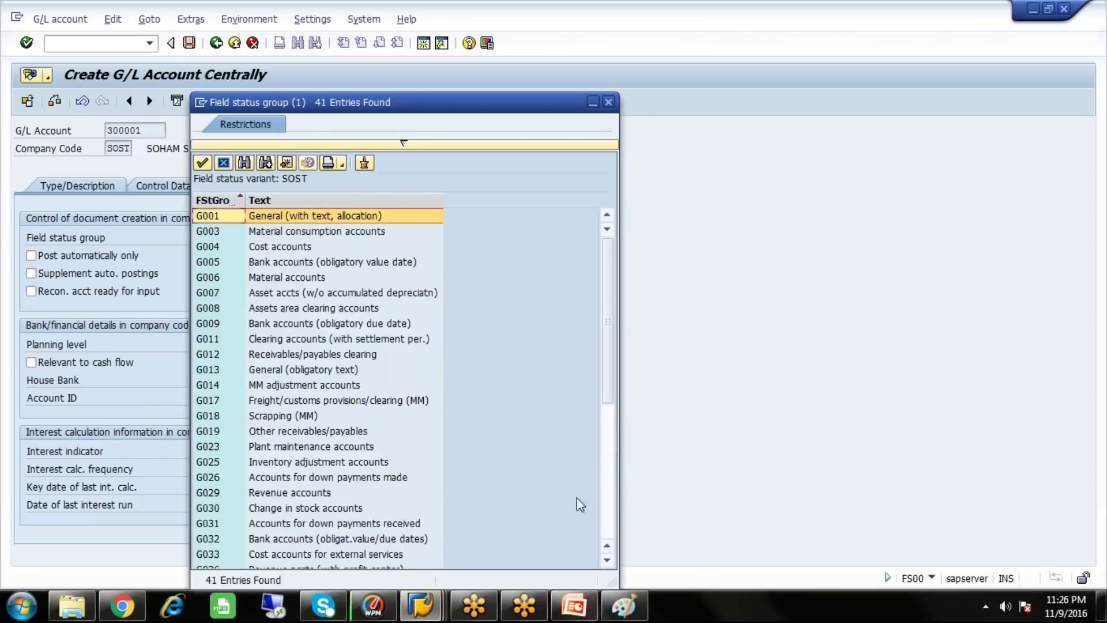
pyautogui.click(606, 559)
pyautogui.click(607, 561)
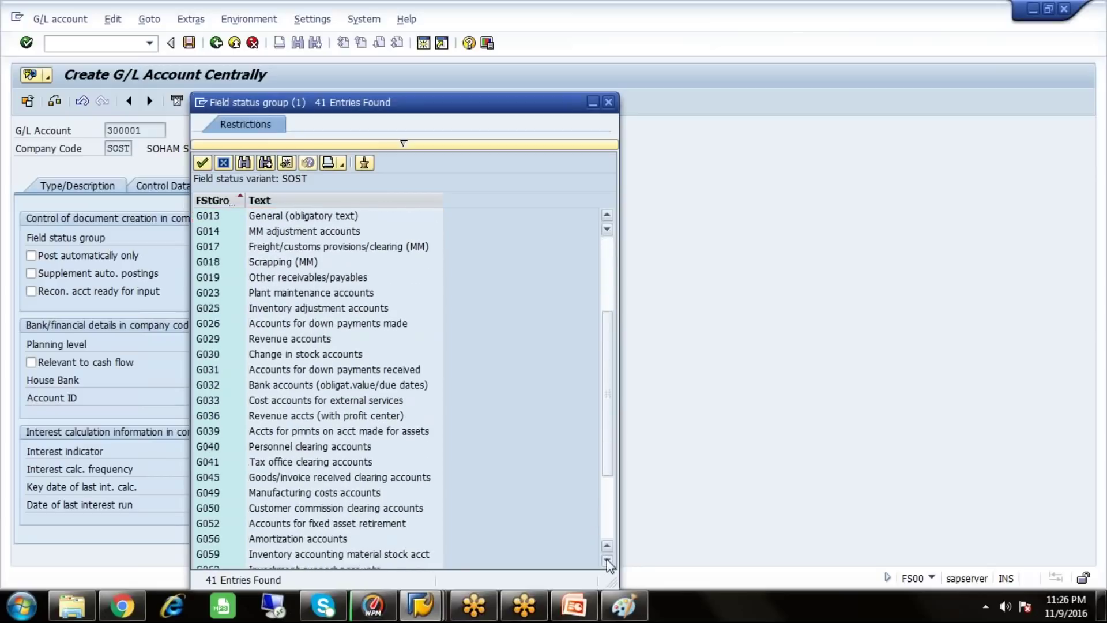
pyautogui.click(349, 509)
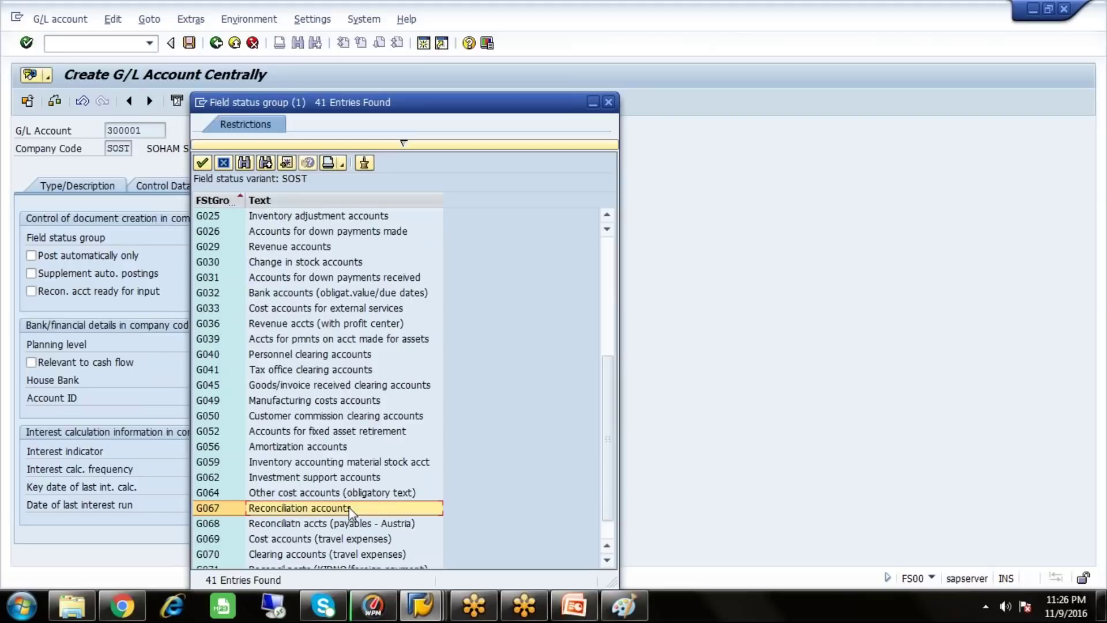
pyautogui.doubleClick(349, 508)
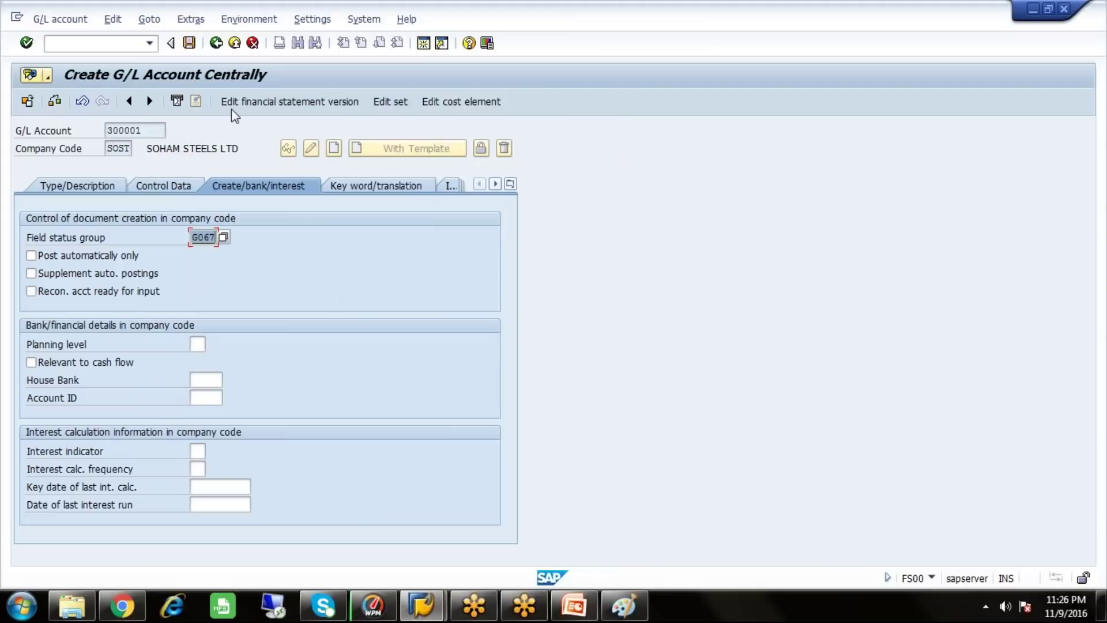
pyautogui.click(189, 43)
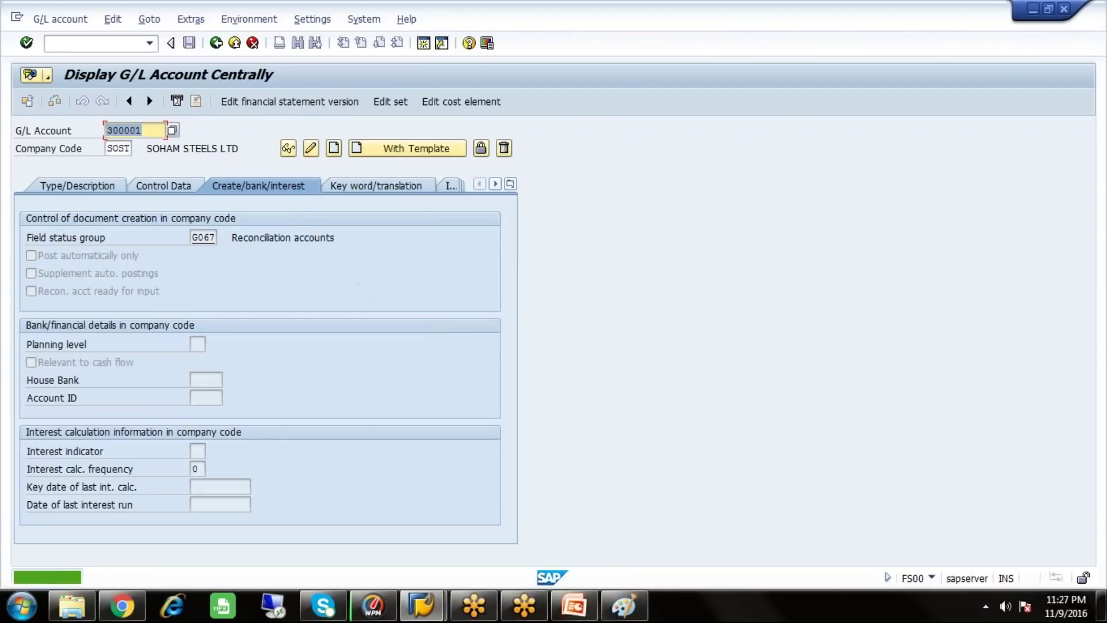
# Start creating G/L account 300002 using account 300001 in company code SOST as the template
pyautogui.click(92, 191)
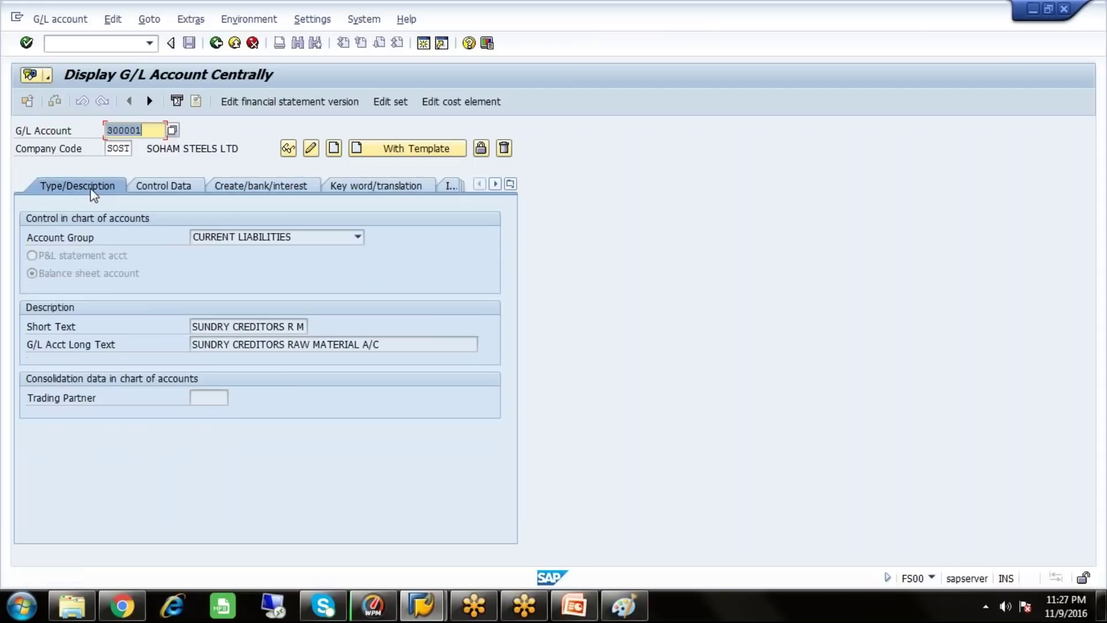
pyautogui.click(156, 133)
pyautogui.press('BackSpace')
pyautogui.write('2')
pyautogui.click(413, 147)
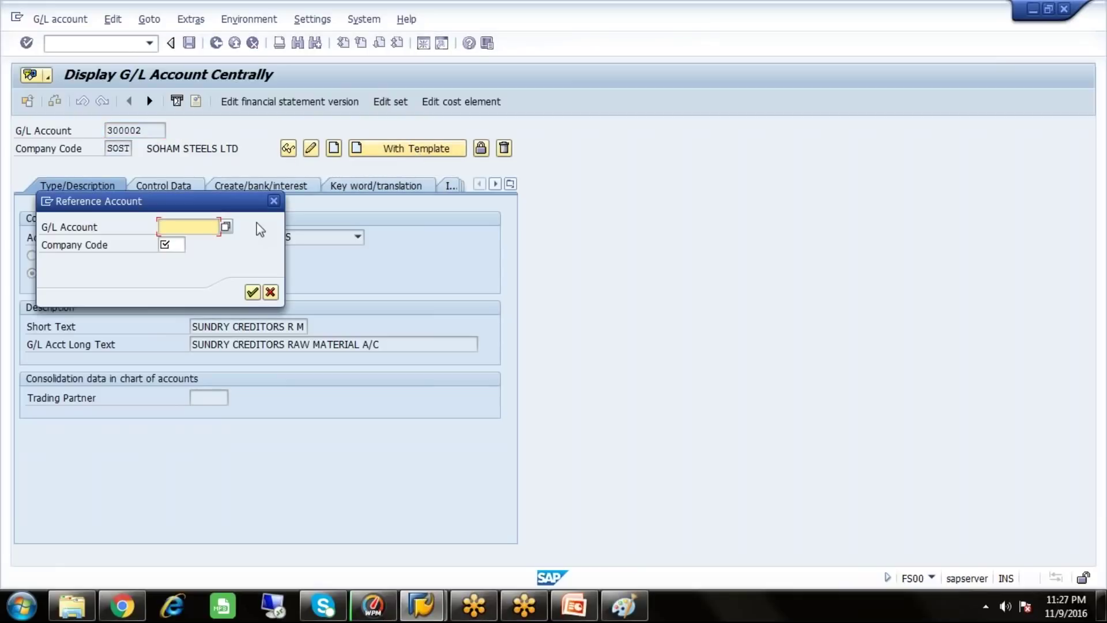
pyautogui.click(225, 226)
pyautogui.click(489, 562)
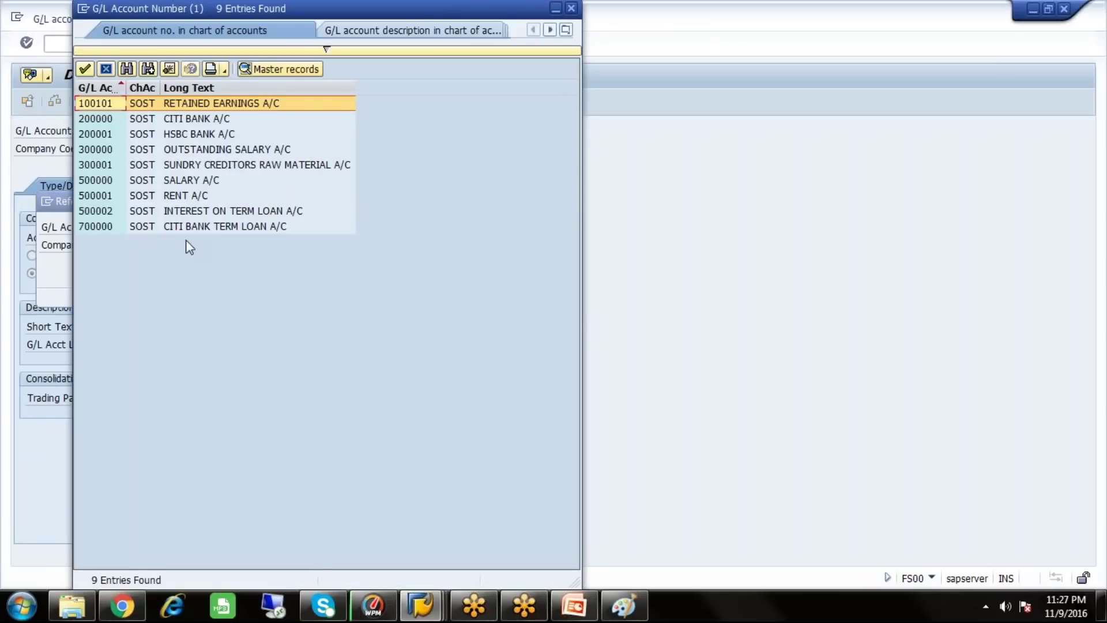
pyautogui.click(152, 165)
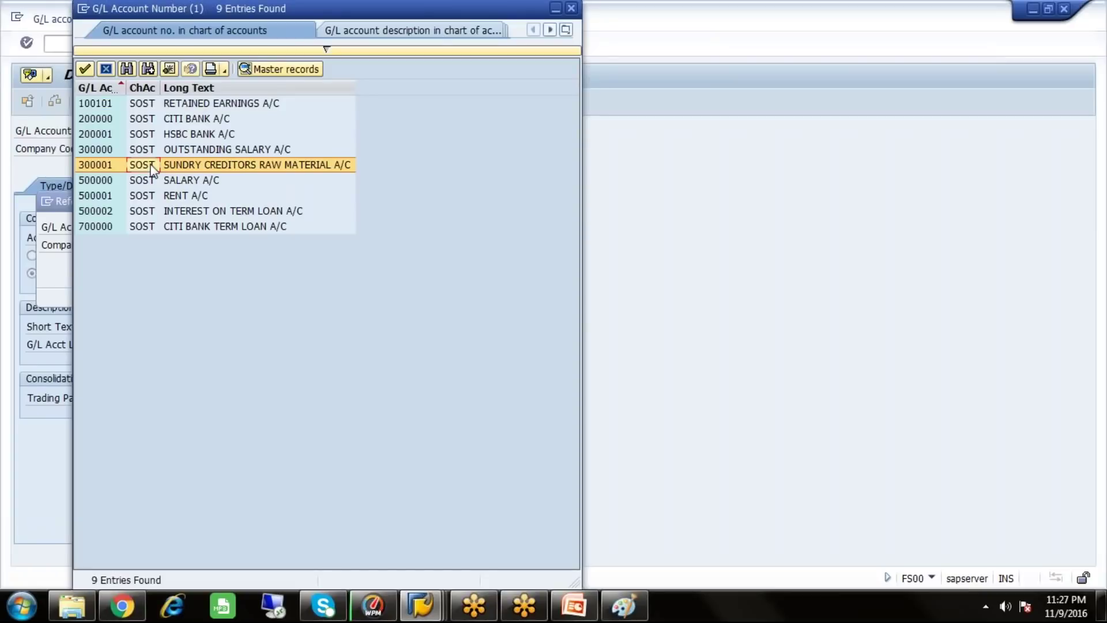
pyautogui.click(151, 166)
pyautogui.press('Tab')
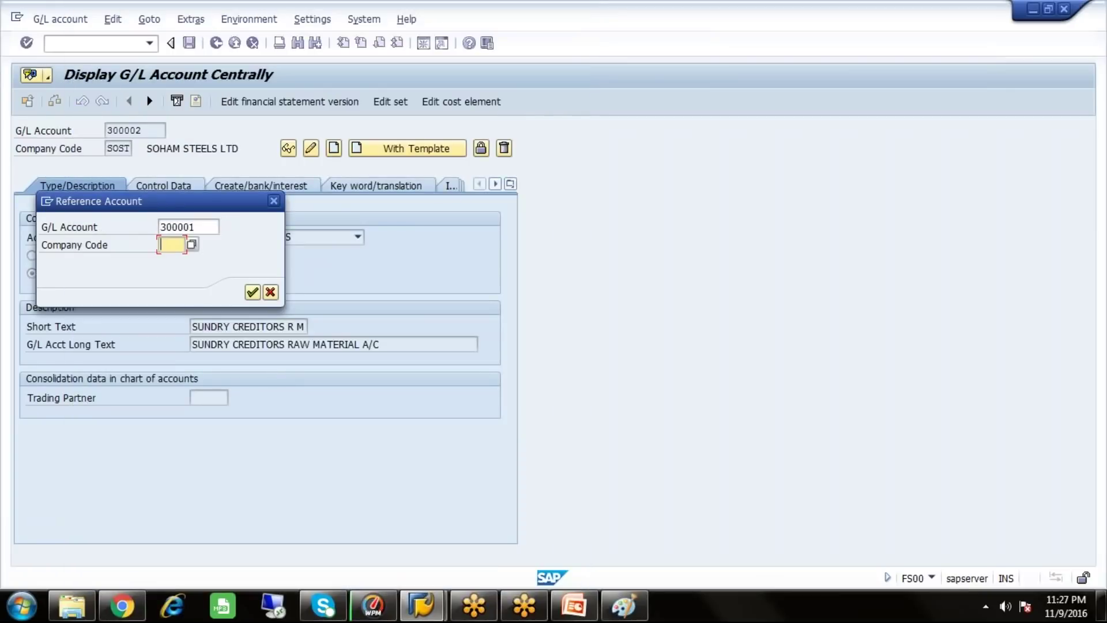
pyautogui.write('SOST')
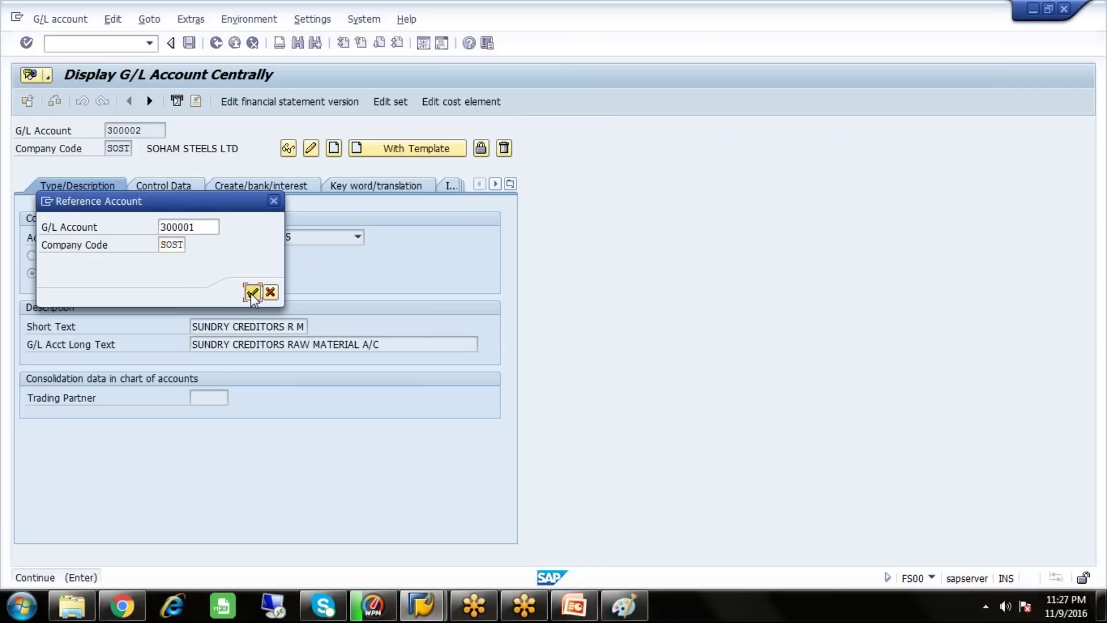
pyautogui.click(252, 293)
# Change the short text of account 300002 to "SUNDRY CREDITORS OTH"
pyautogui.click(305, 326)
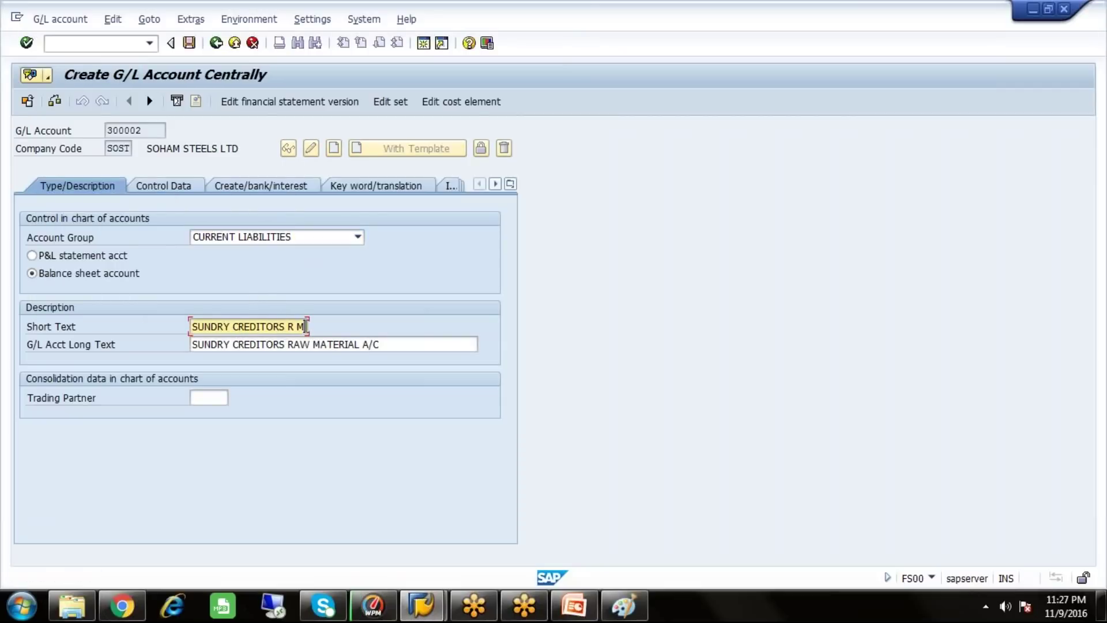
pyautogui.press('BackSpace')
pyautogui.press('BackSpace')
pyautogui.press('BackSpace')
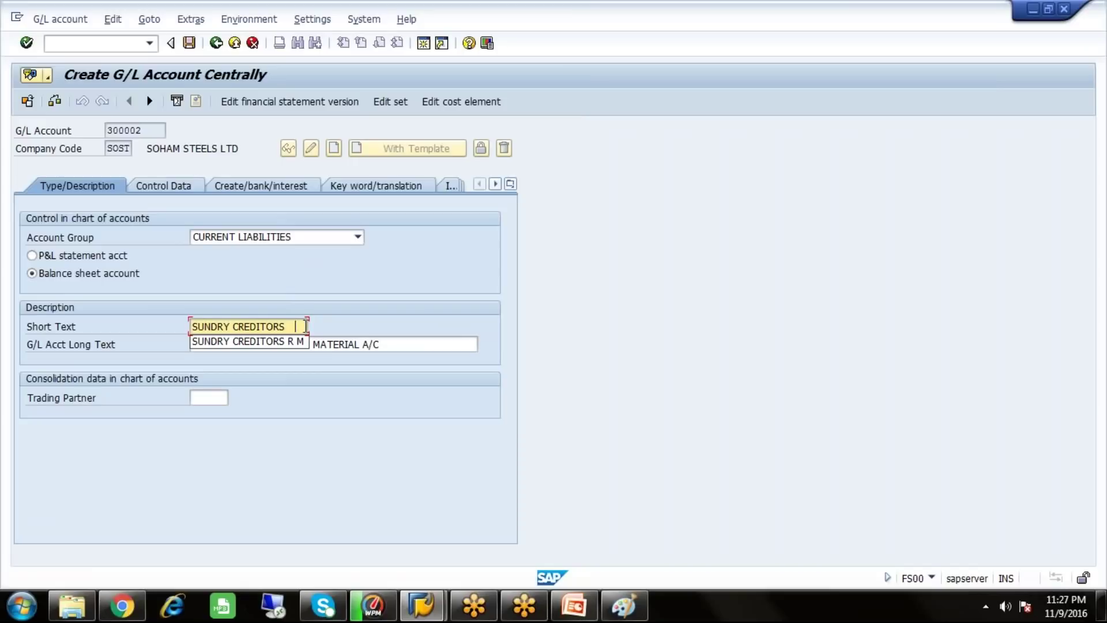
pyautogui.write('OTH')
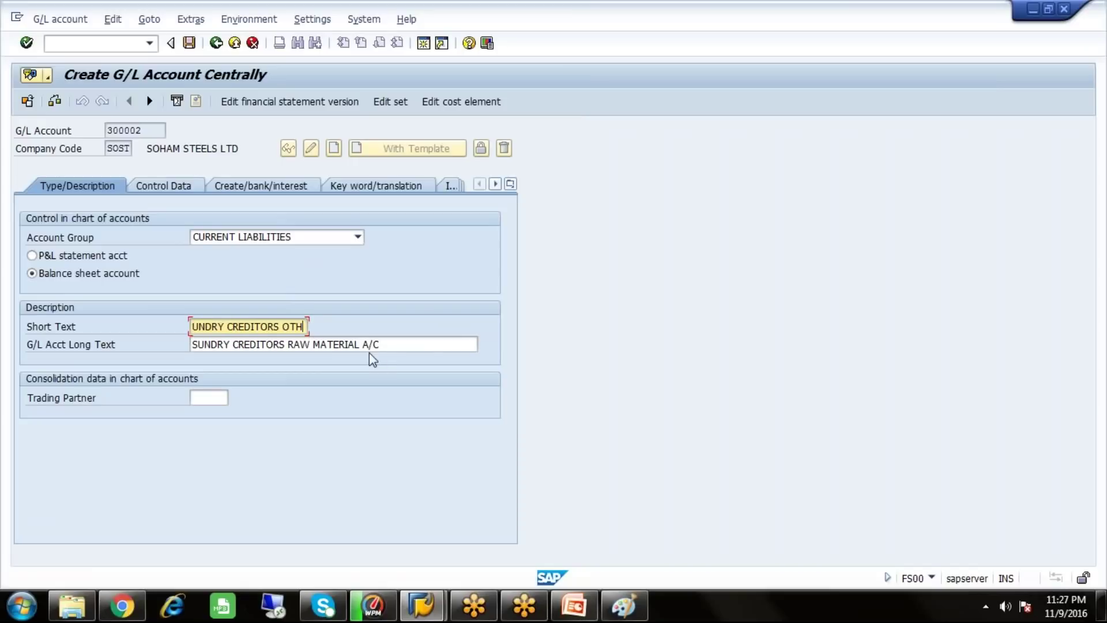
# Change the long text of account 300002 to "SUNDRY CREDITORS OTHERS A/C" and save the account
pyautogui.click(358, 345)
pyautogui.press('BackSpace')
pyautogui.press('BackSpace')
pyautogui.press('BackSpace')
pyautogui.press('BackSpace')
pyautogui.press('BackSpace')
pyautogui.press('BackSpace')
pyautogui.press('BackSpace')
pyautogui.press('BackSpace')
pyautogui.press('BackSpace')
pyautogui.press('BackSpace')
pyautogui.press('BackSpace')
pyautogui.press('BackSpace')
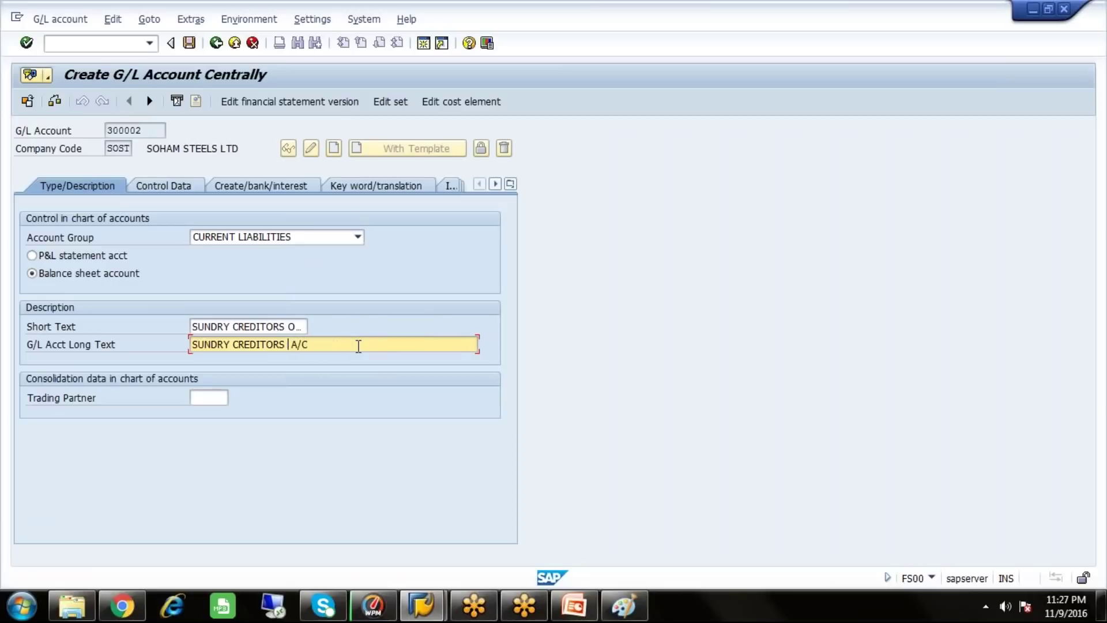
pyautogui.write('OTHERS')
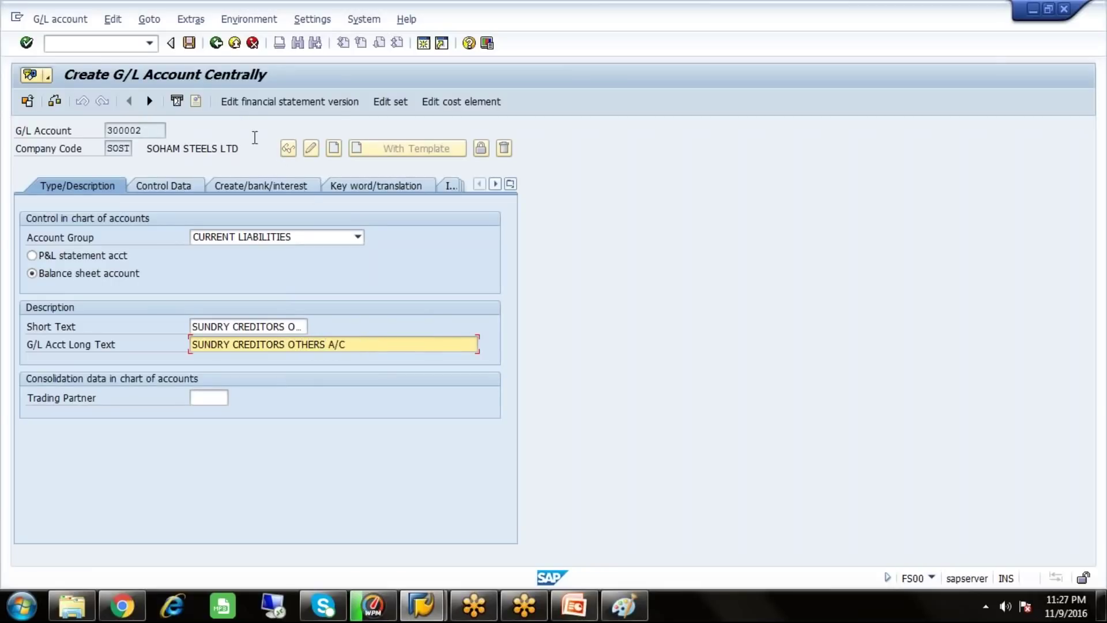
pyautogui.click(187, 45)
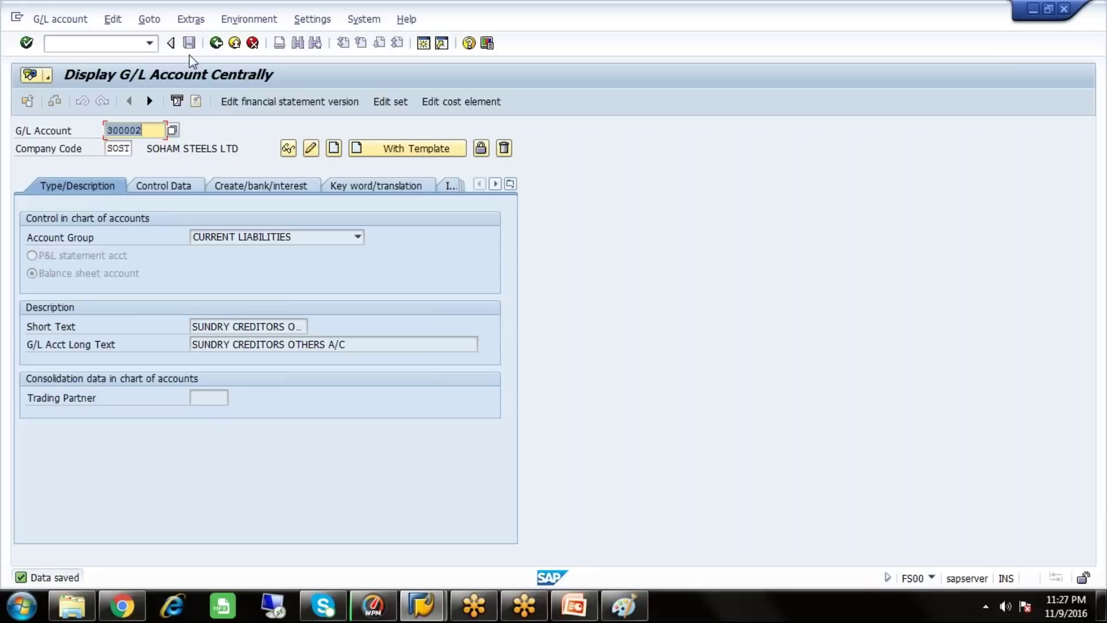
# Check the list of existing G/L accounts for the numbers already used, and close it without choosing one
pyautogui.click(173, 130)
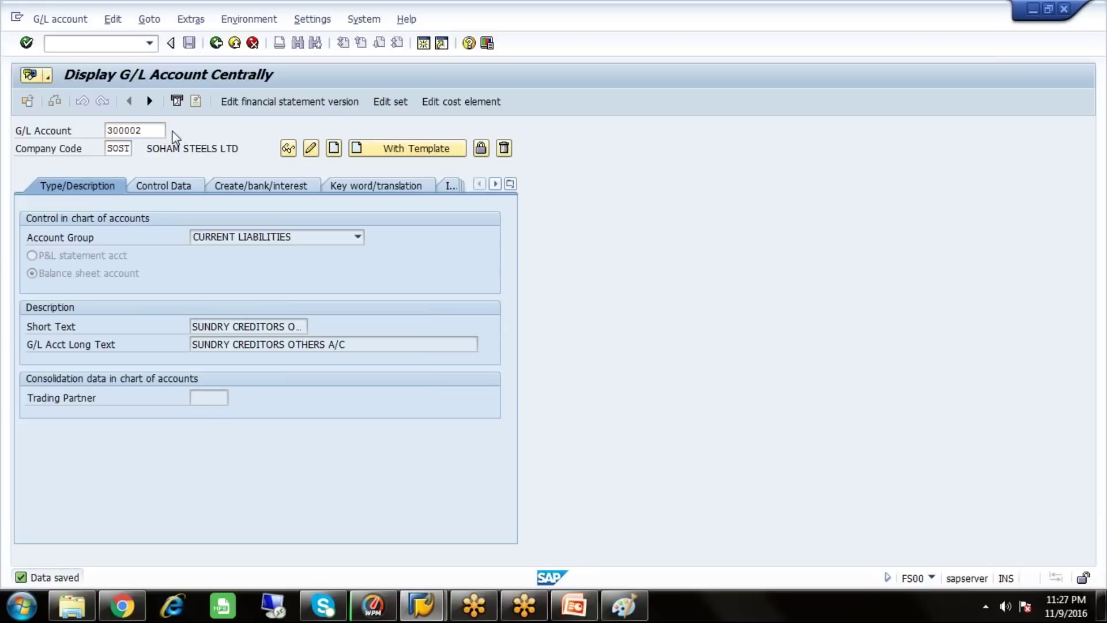
pyautogui.click(527, 405)
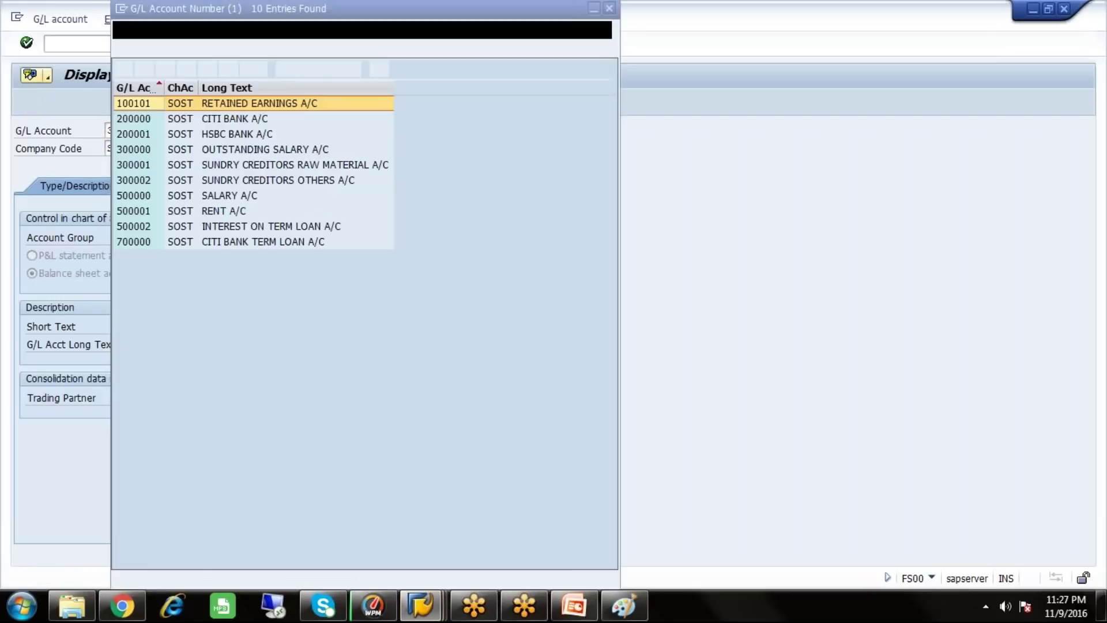
pyautogui.click(163, 141)
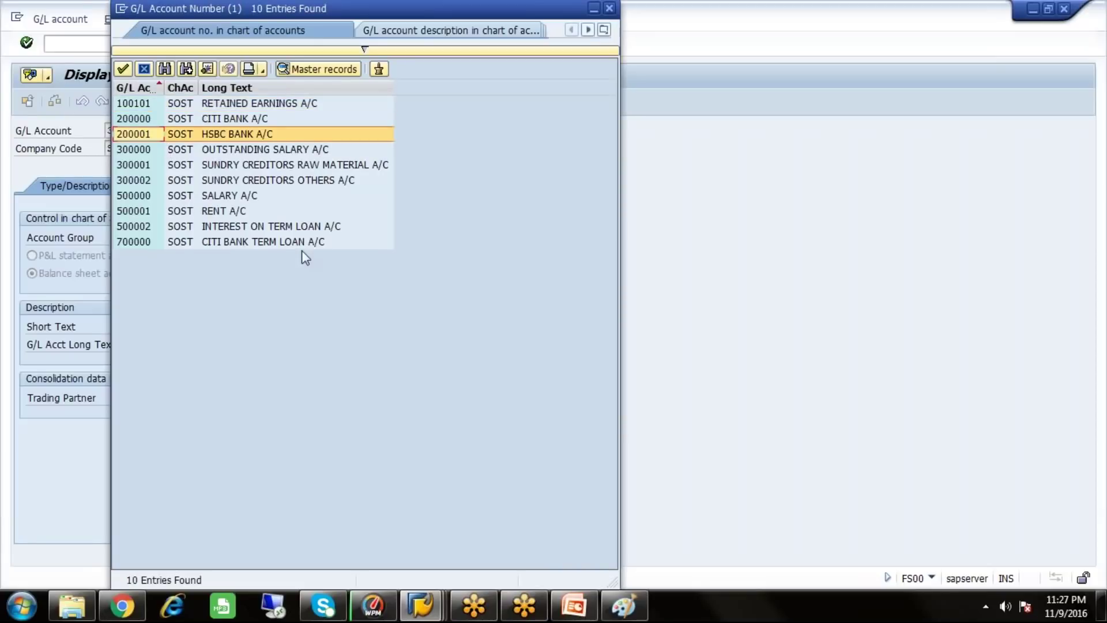
pyautogui.click(610, 9)
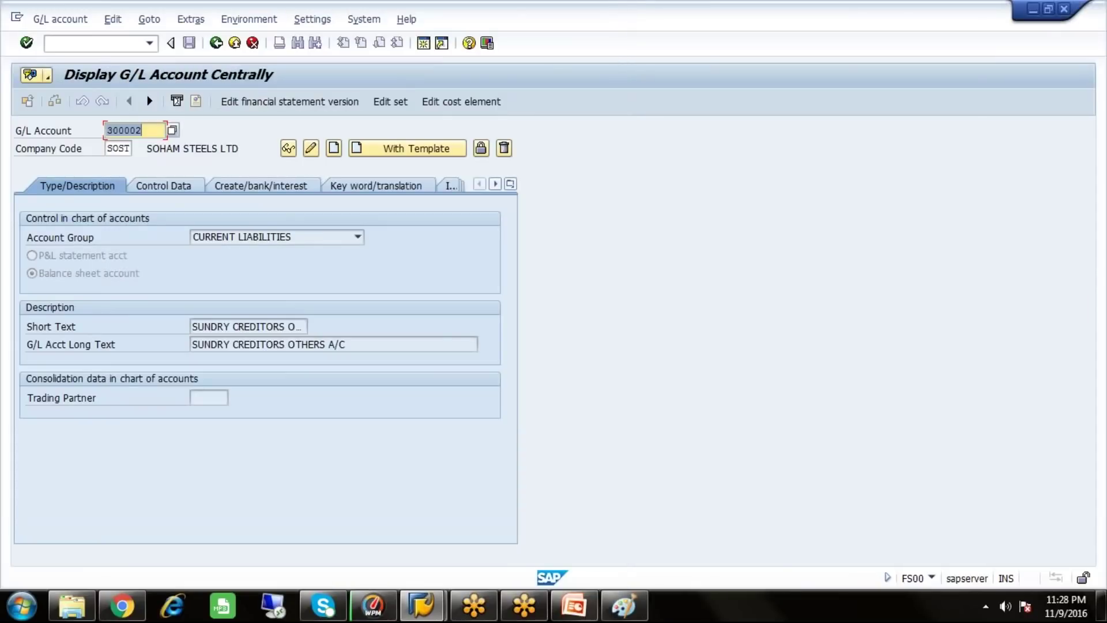
# Start creating G/L account 200002 with account group CURRENT ASSETS as a balance sheet account
pyautogui.click(114, 131)
pyautogui.press('BackSpace')
pyautogui.write('2')
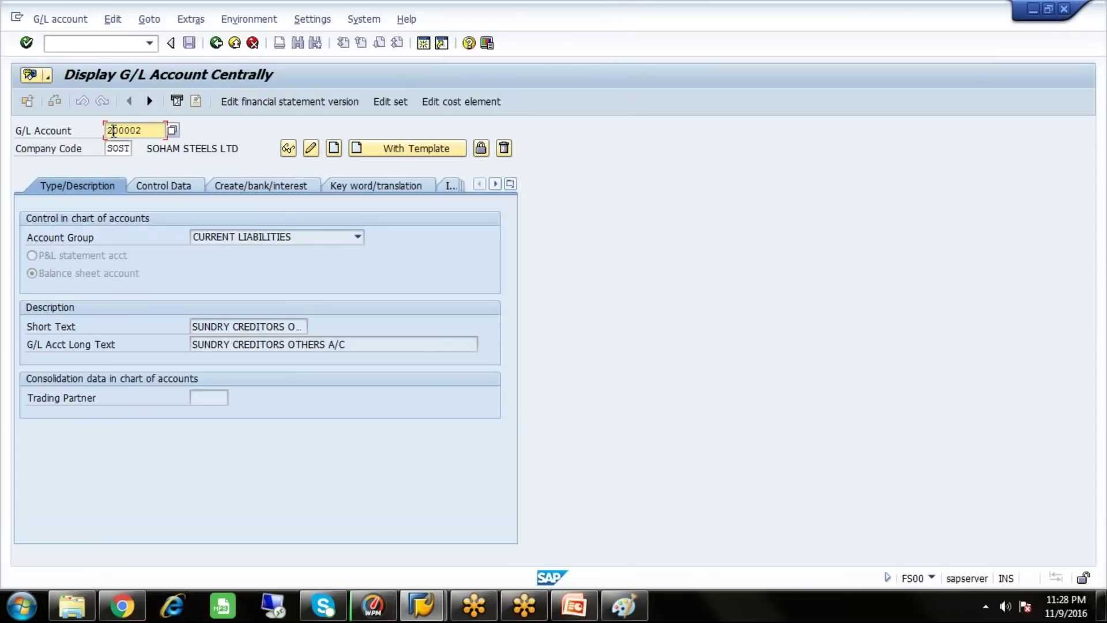
pyautogui.click(334, 149)
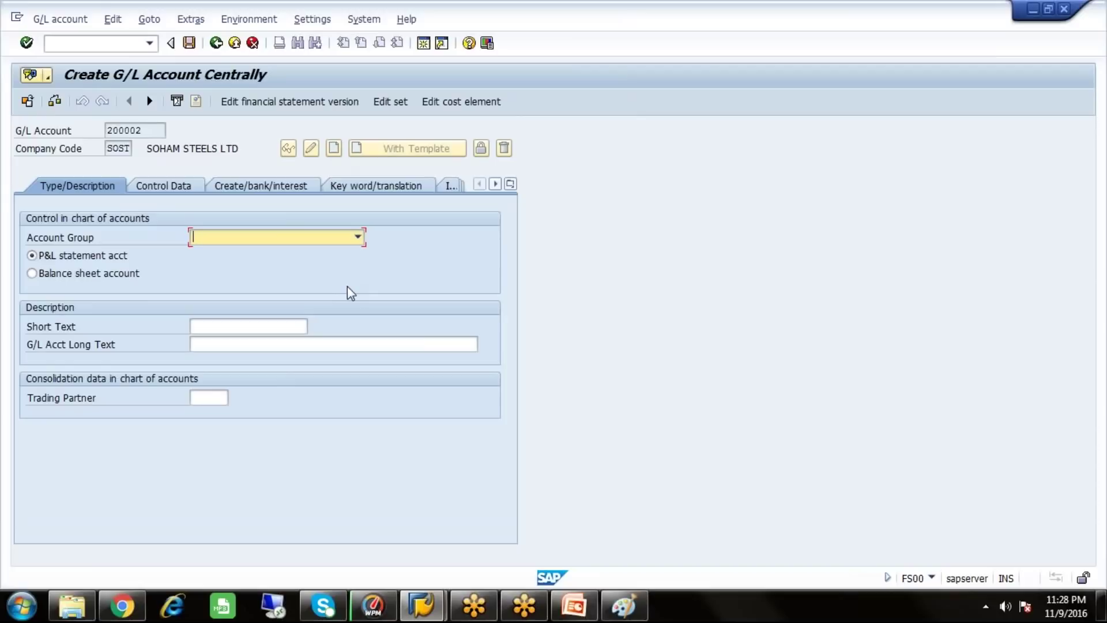
pyautogui.click(357, 237)
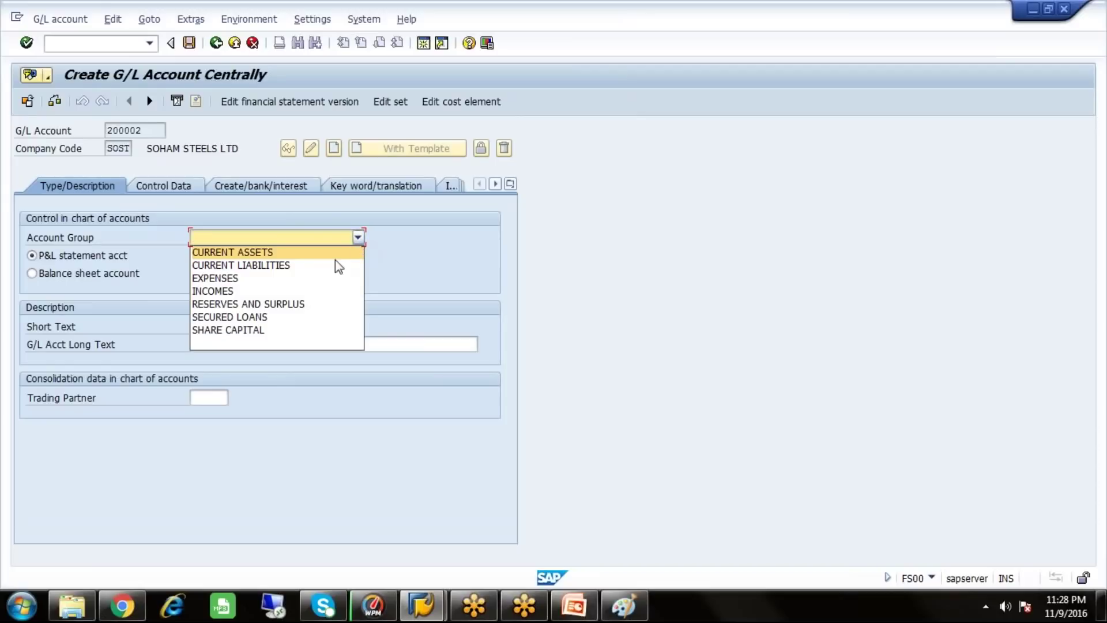
pyautogui.click(364, 253)
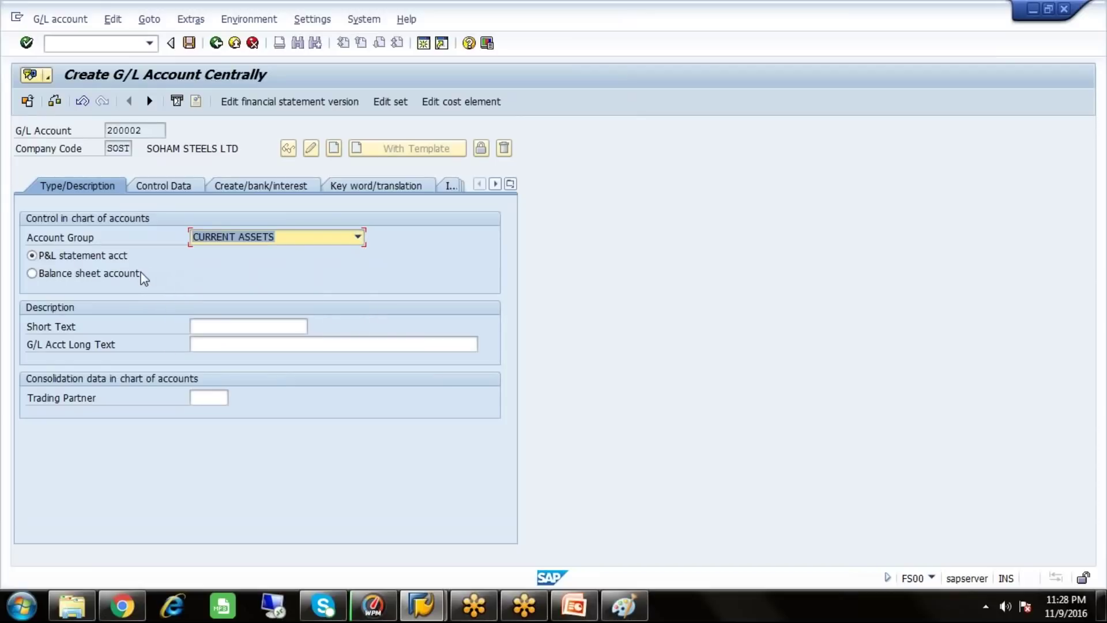
# Enter the short text "INVENTORY RAW MAT" and the long text "INVENTORY RAW MATERIAL A/C" for account 200002
pyautogui.click(211, 328)
pyautogui.write('INVENTO')
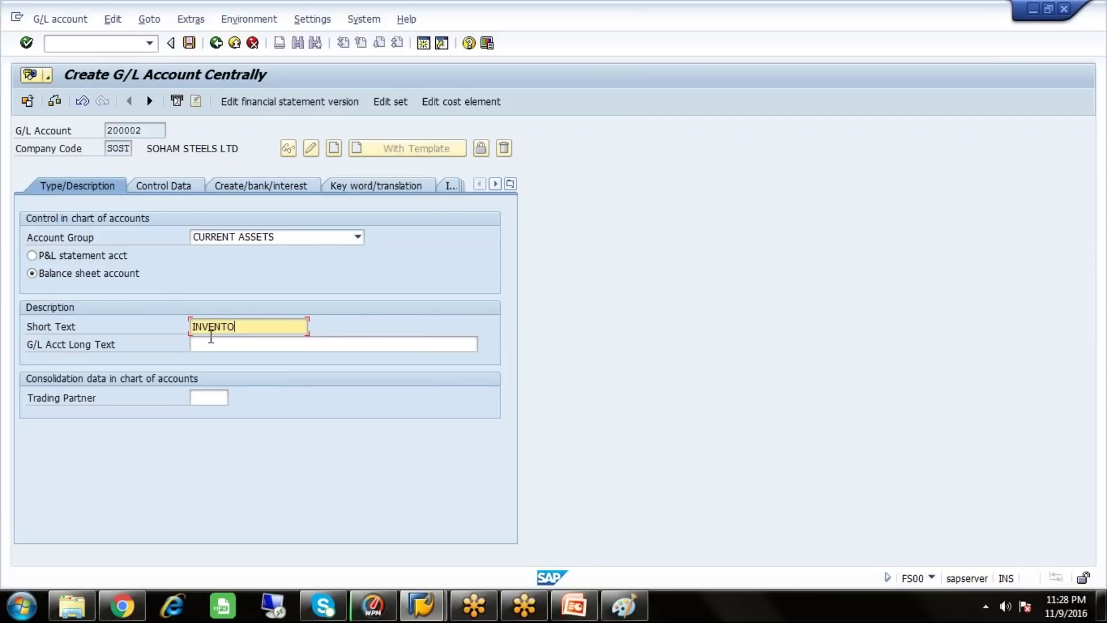
pyautogui.write('RY RAW MAT')
pyautogui.click(209, 340)
pyautogui.write('IN')
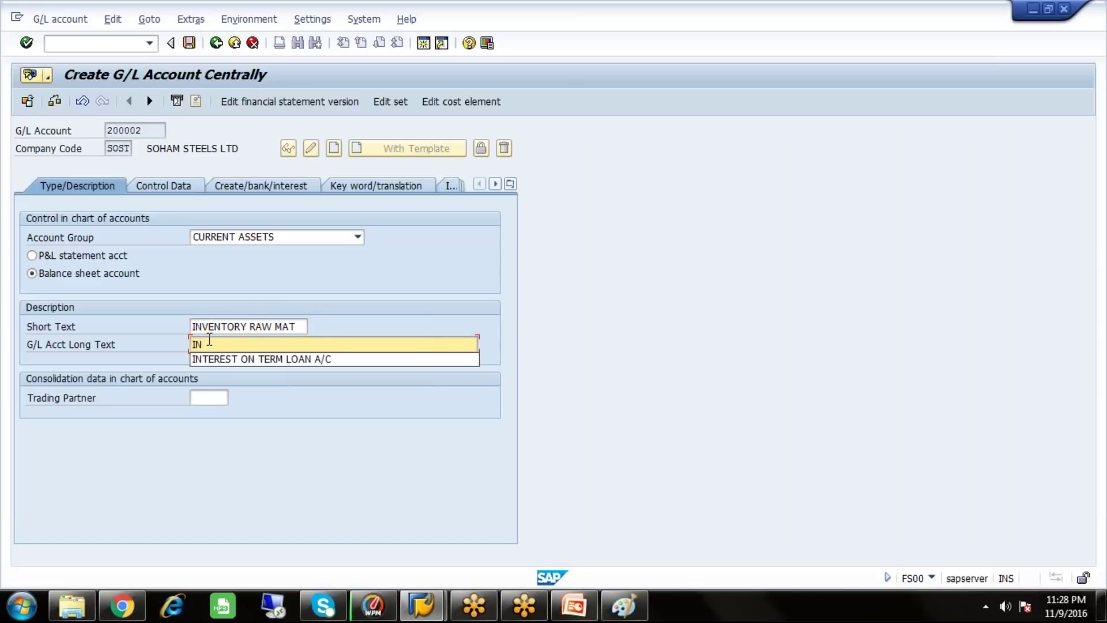
pyautogui.write('VENTOR')
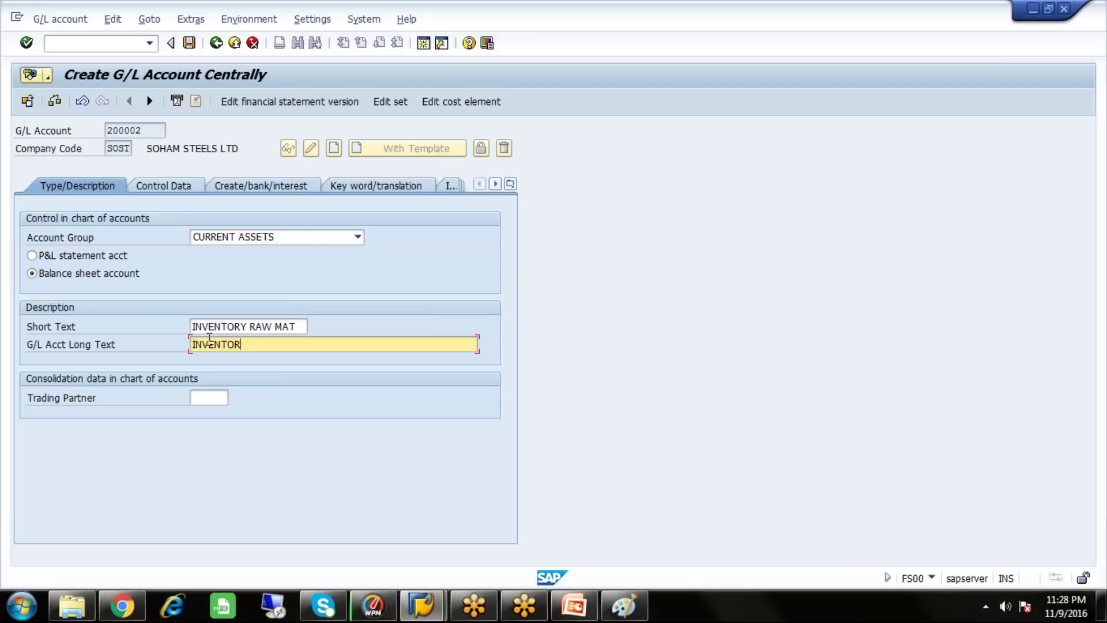
pyautogui.write('Y RAW MATERIAL A/C')
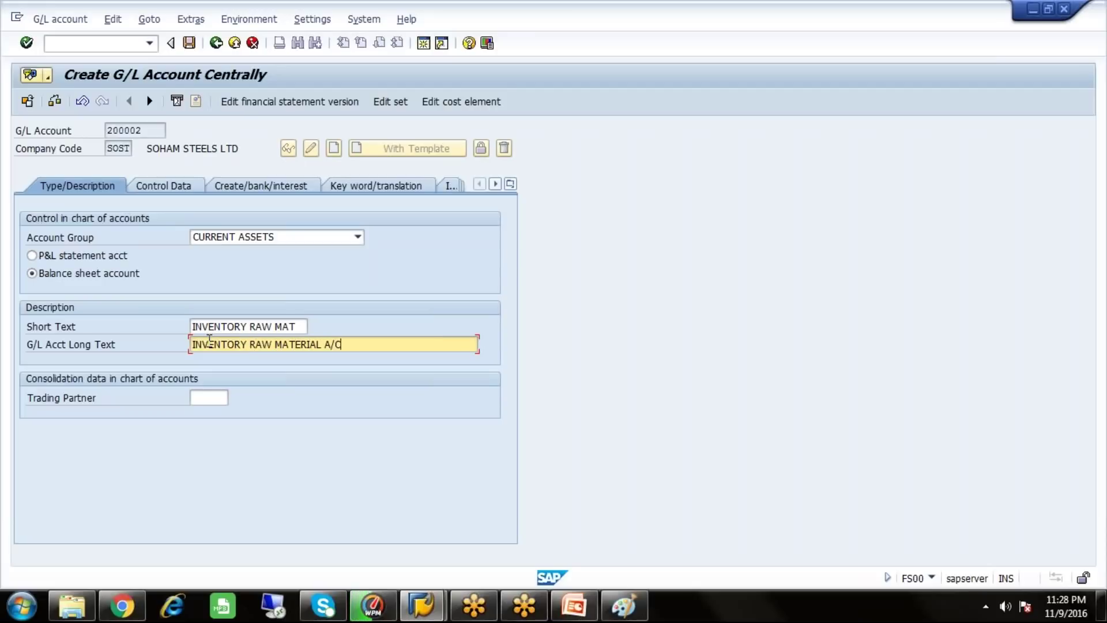
# In the control data of account 200002, allow only balances in local currency, enable line item display and set the sort key to 001
pyautogui.click(148, 192)
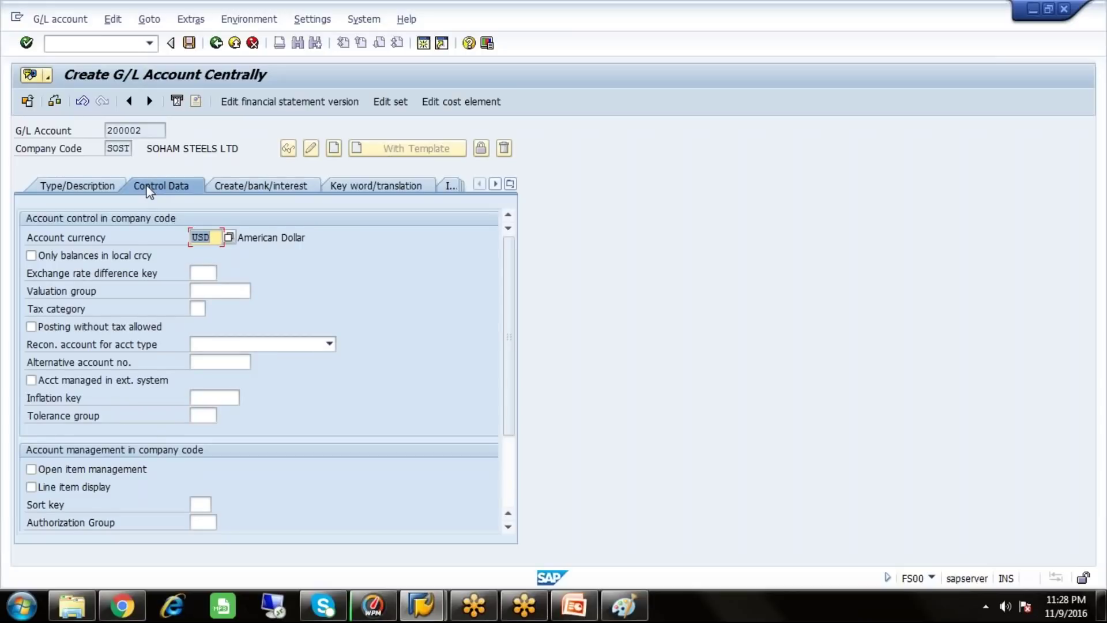
pyautogui.click(31, 255)
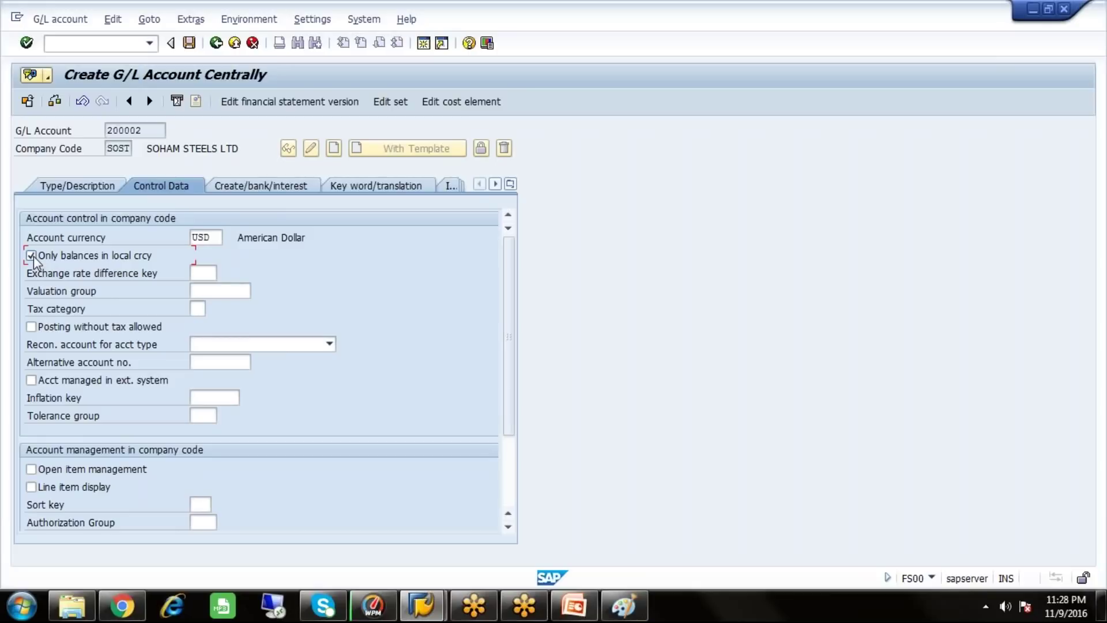
pyautogui.click(32, 488)
pyautogui.press('Tab')
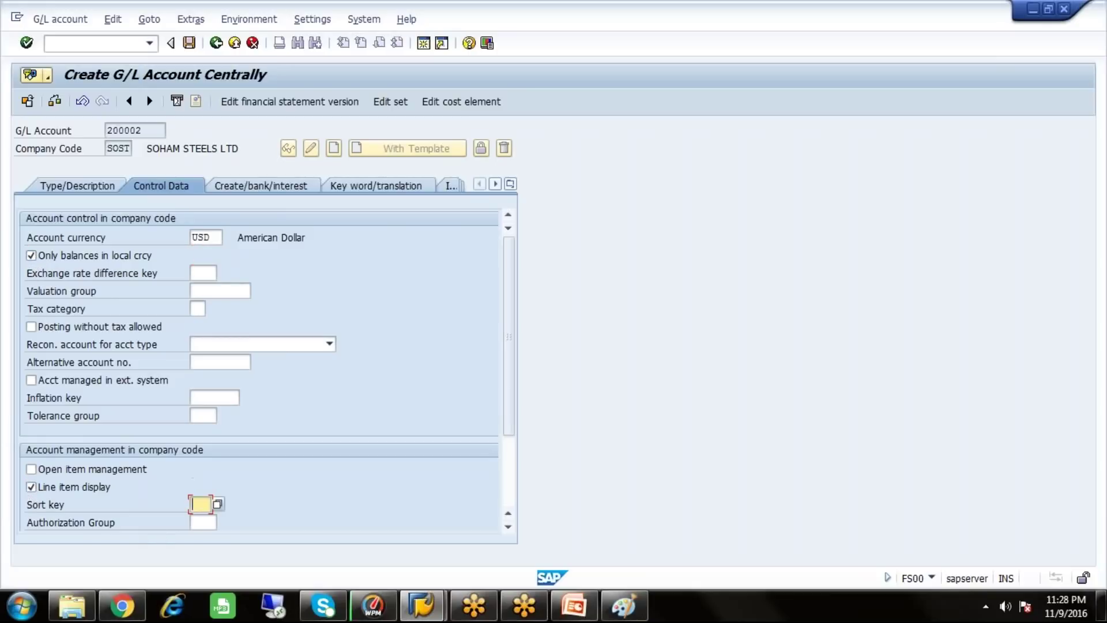
pyautogui.write('001')
# Assign field status group G001 to account 200002 and save the account
pyautogui.click(270, 186)
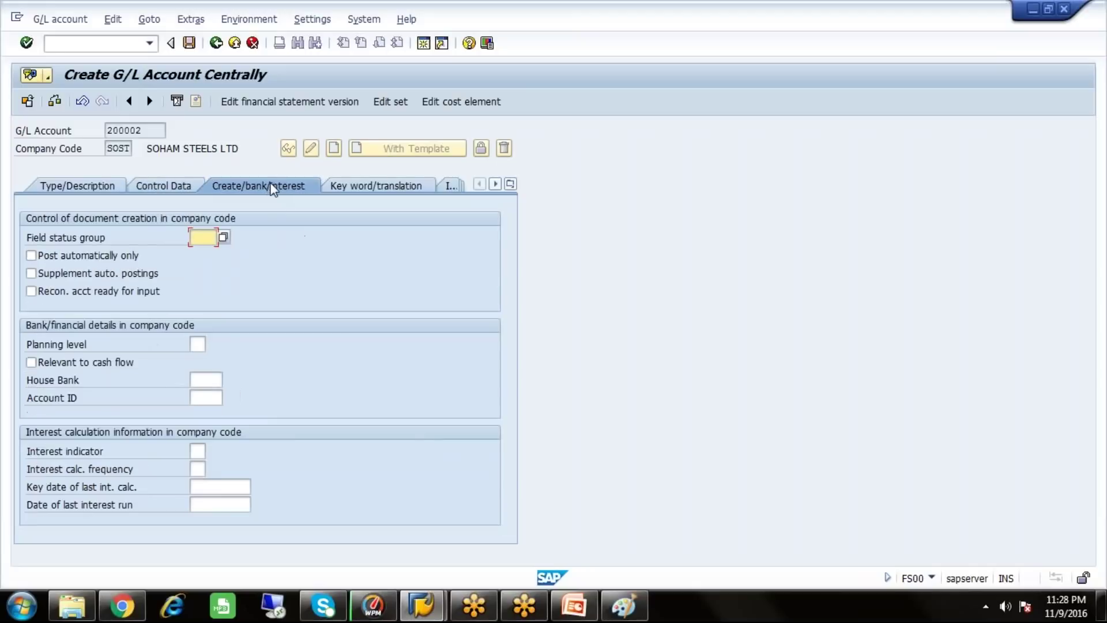
pyautogui.click(223, 237)
pyautogui.doubleClick(258, 216)
pyautogui.click(188, 43)
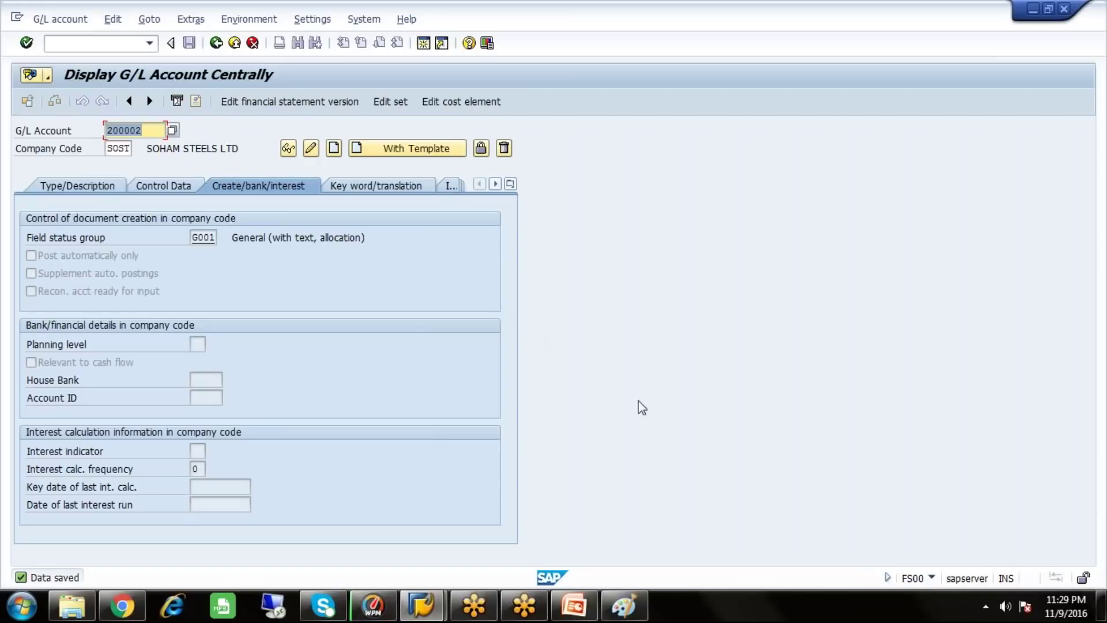
# Switch to PowerPoint and review the Accounts Payable slide on vendor master and general ledger
pyautogui.click(574, 606)
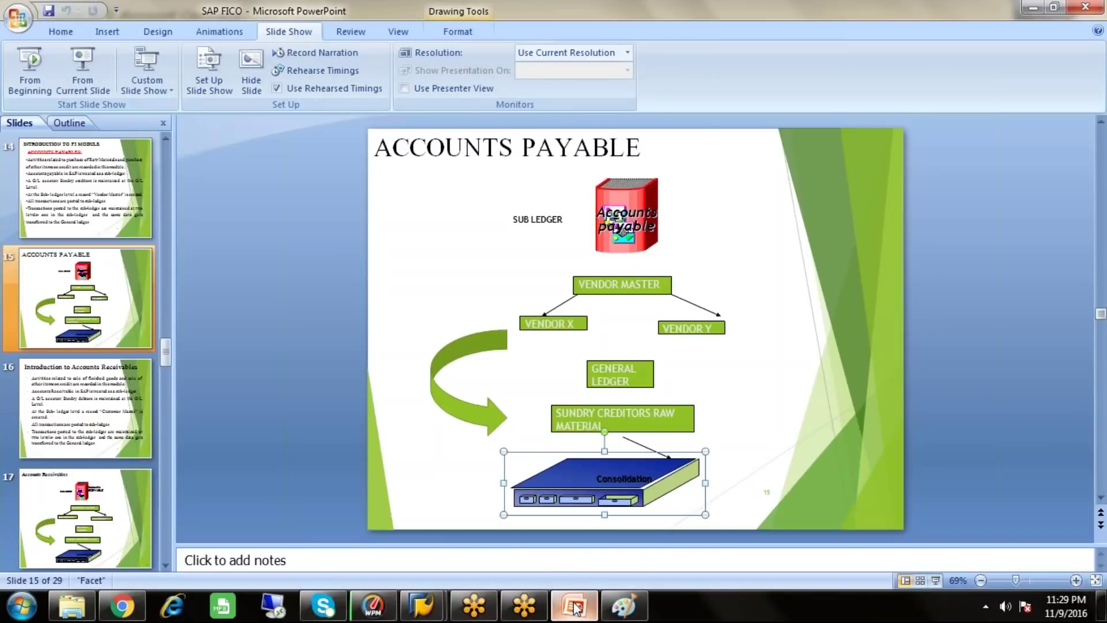
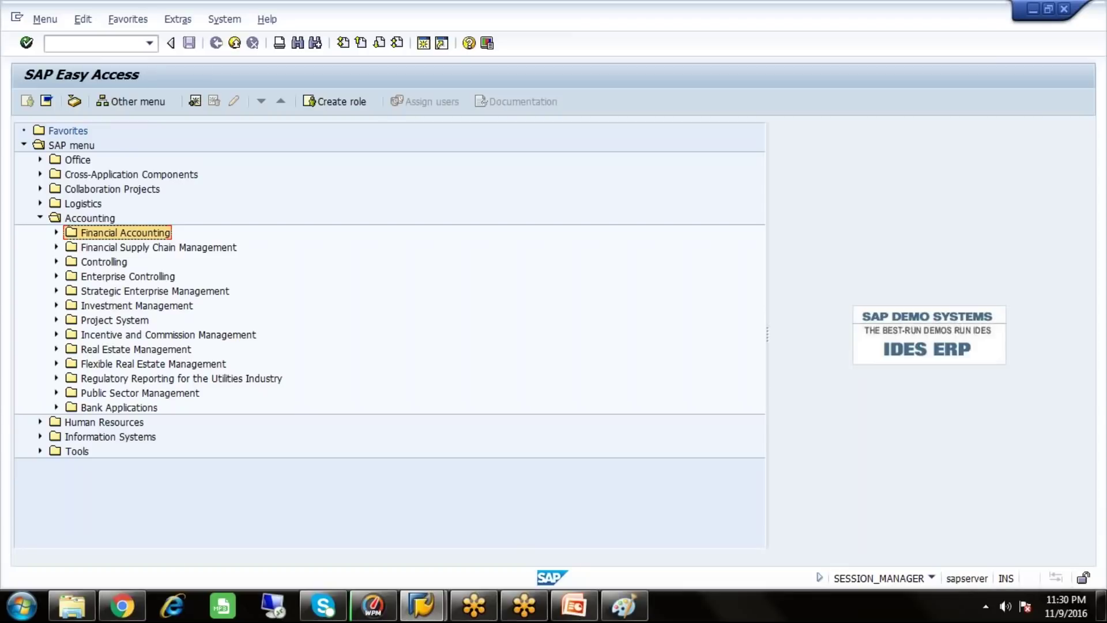
# Back in SAP Easy Access, expand Financial Accounting, Accounts Payable and its Master Records folder
pyautogui.press('Down')
pyautogui.press('Down')
pyautogui.press('Down')
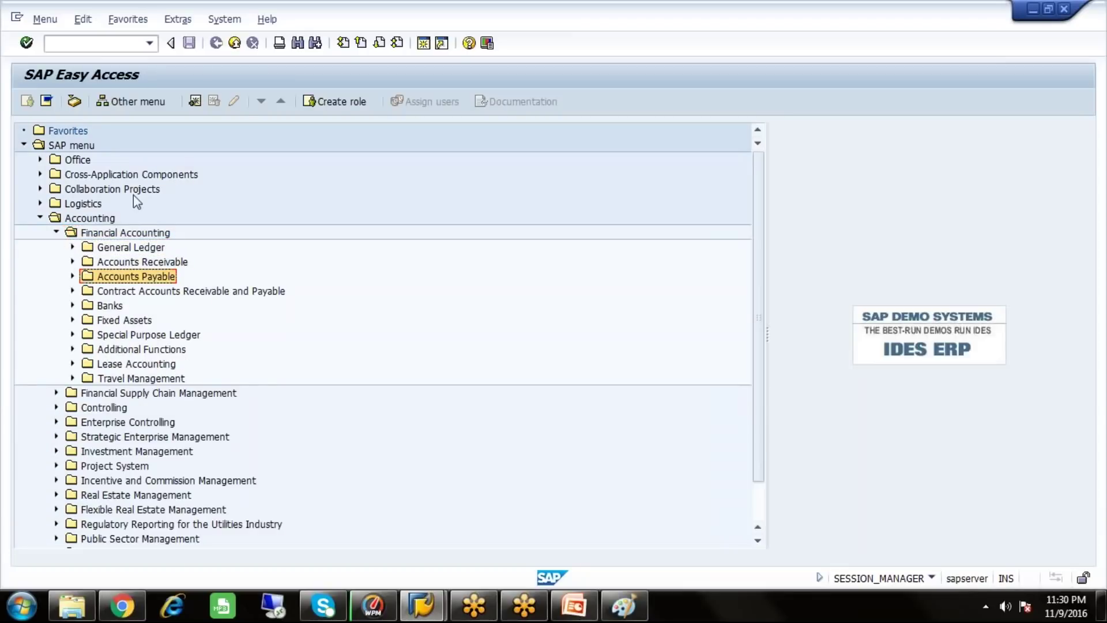
pyautogui.press('Right')
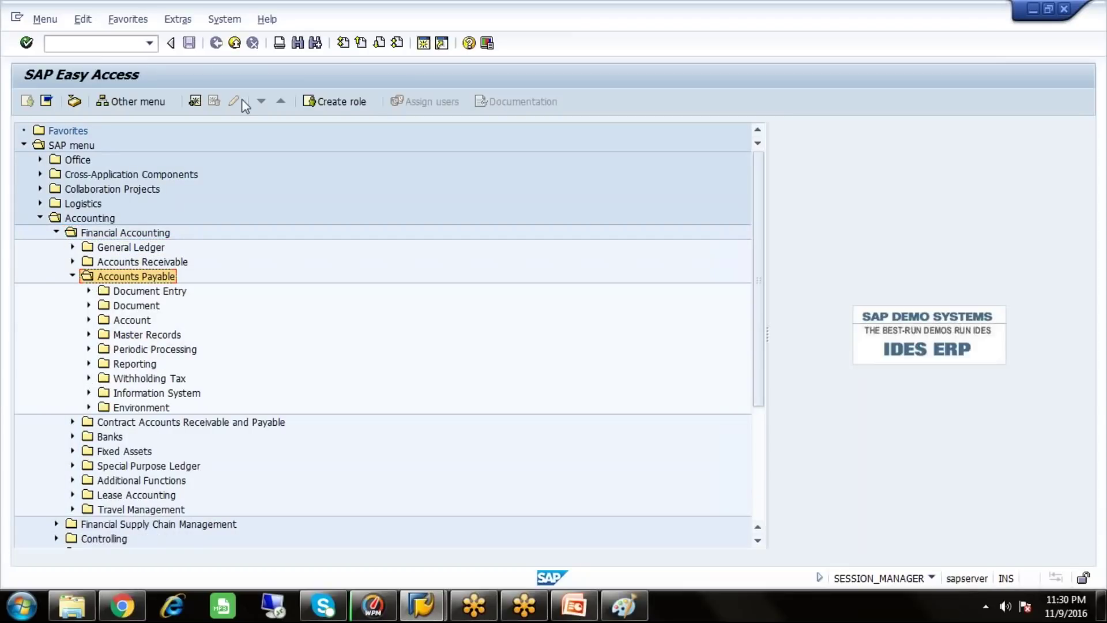
pyautogui.press('Down')
pyautogui.press('Down')
pyautogui.press('Down')
pyautogui.press('Down')
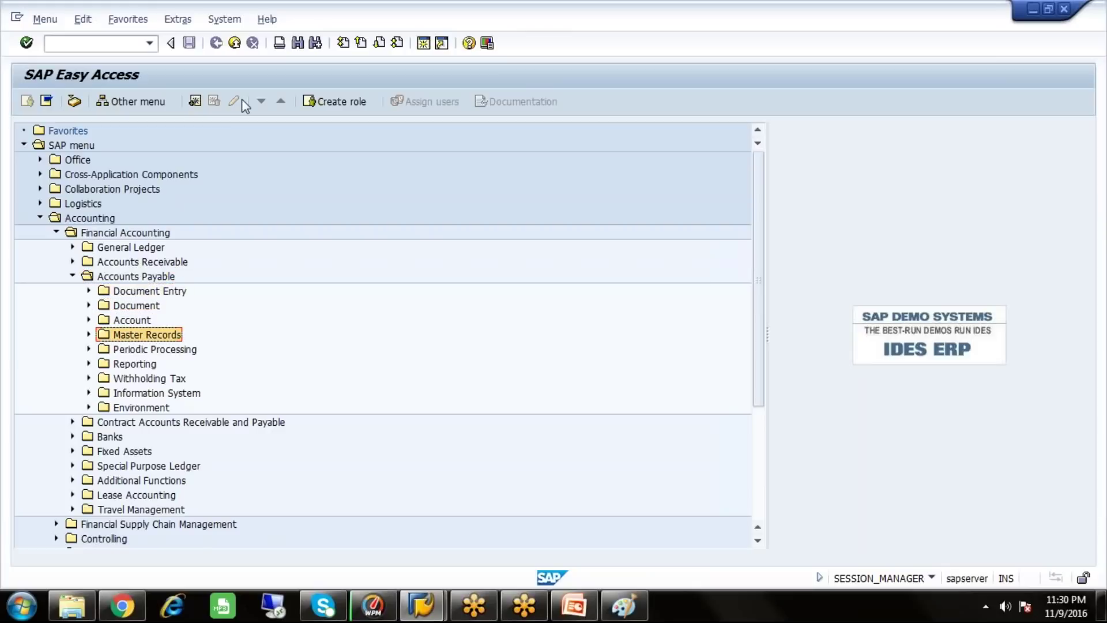
pyautogui.press('Right')
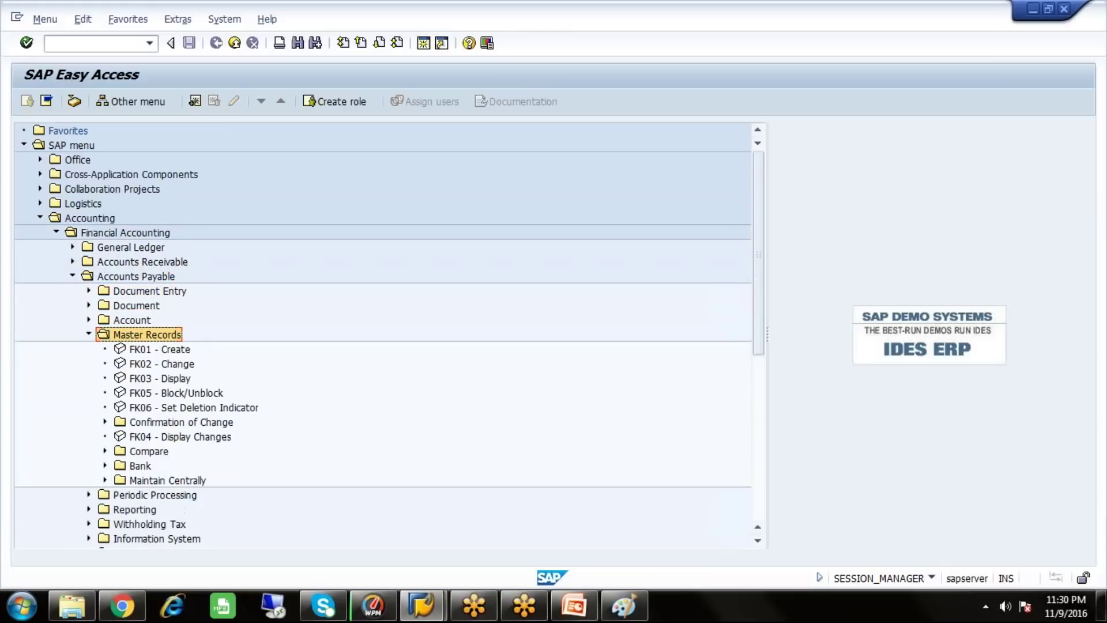
# Expand the Maintain Centrally folder under the Accounts Payable master records
pyautogui.press('Down')
pyautogui.press('Down')
pyautogui.press('Down')
pyautogui.press('Down')
pyautogui.press('Down')
pyautogui.press('Down')
pyautogui.press('Down')
pyautogui.press('Down')
pyautogui.press('Down')
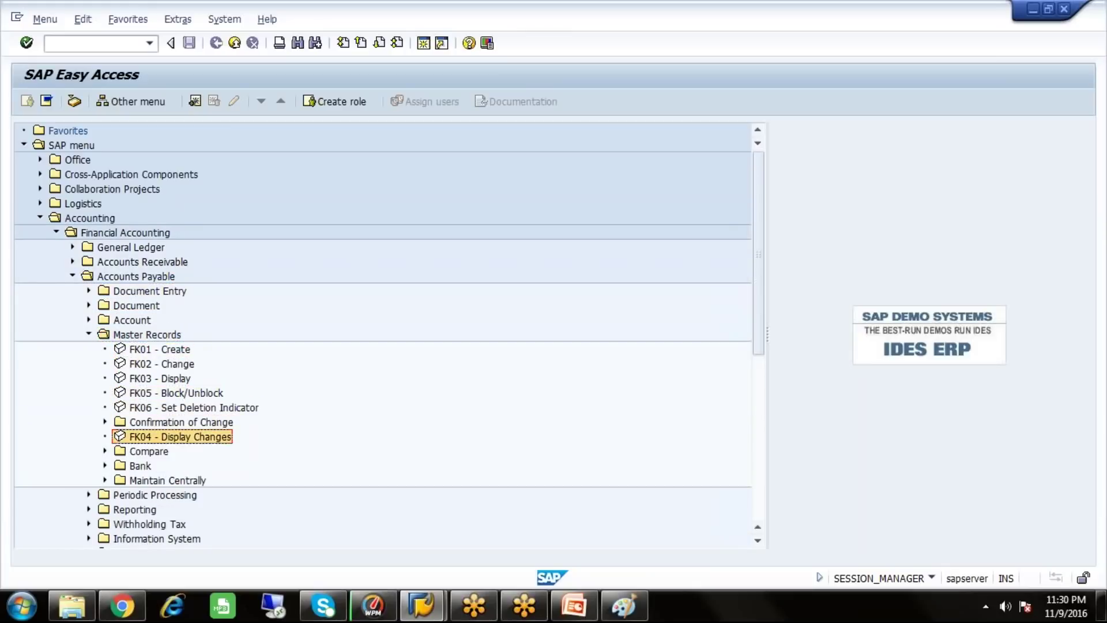
pyautogui.press('Down')
pyautogui.press('Right')
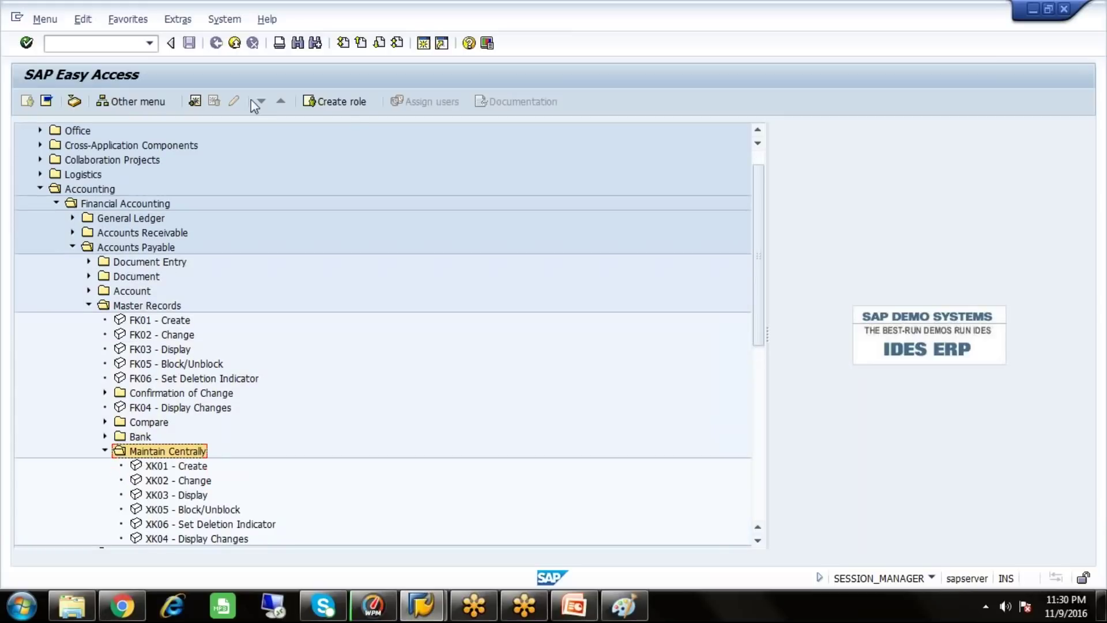
# Open FK01 vendor creation to examine its vendor, company code and account group fields, and leave it without creating a vendor
pyautogui.click(154, 321)
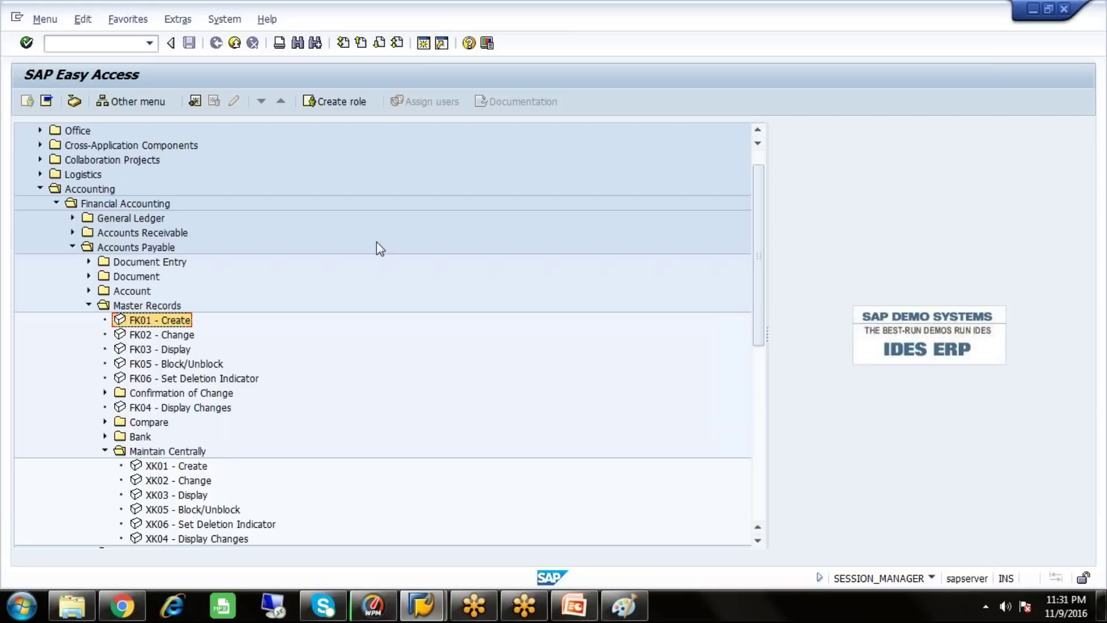
pyautogui.click(195, 470)
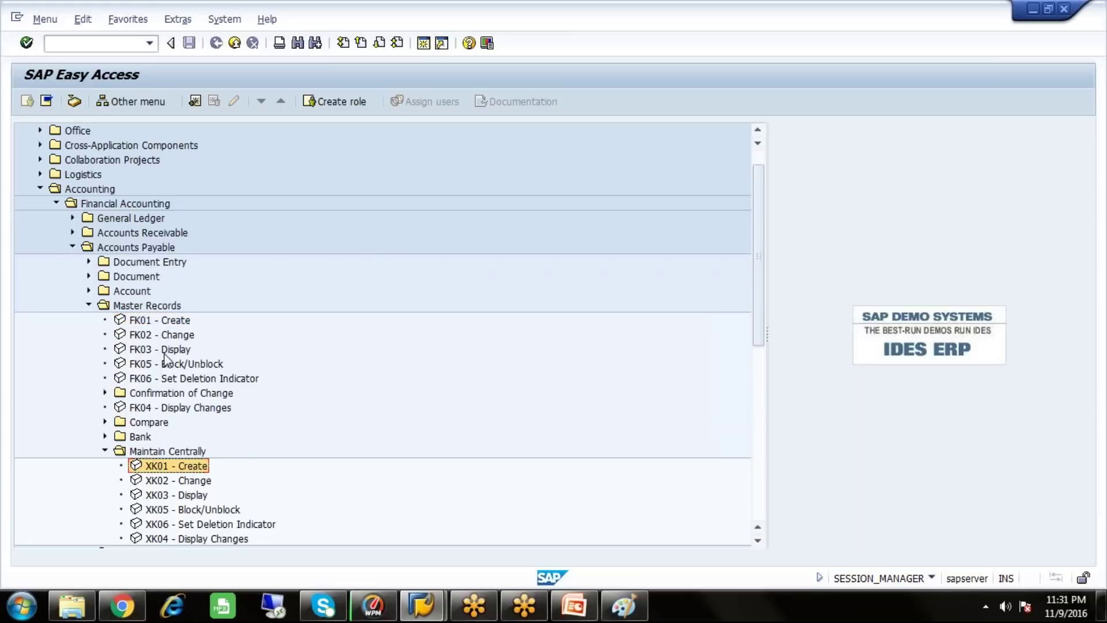
pyautogui.click(166, 326)
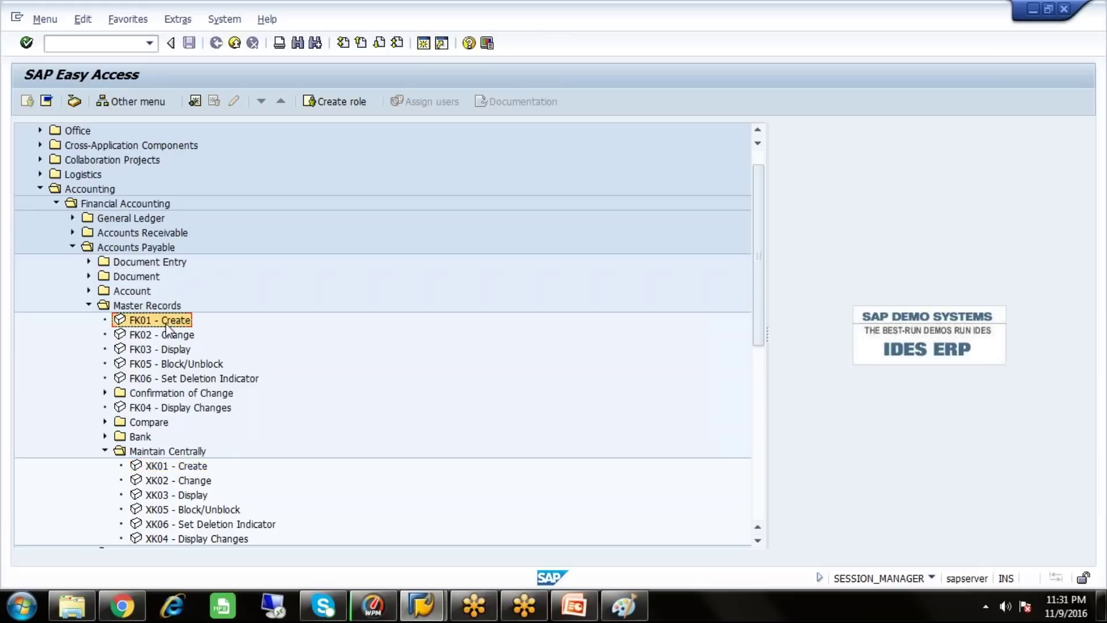
pyautogui.doubleClick(166, 324)
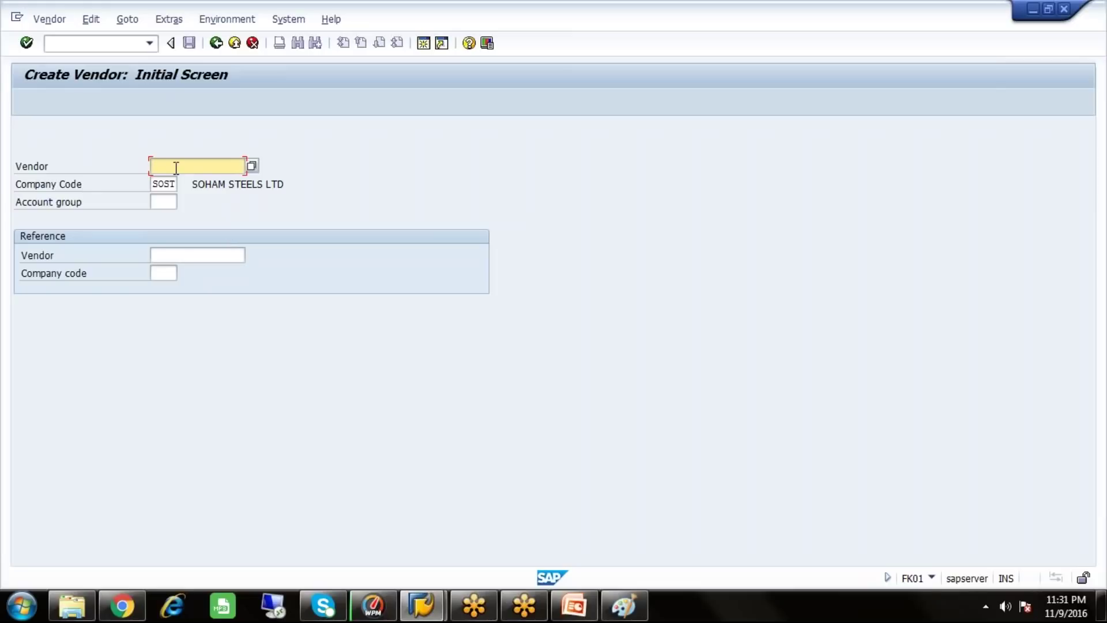
pyautogui.click(167, 184)
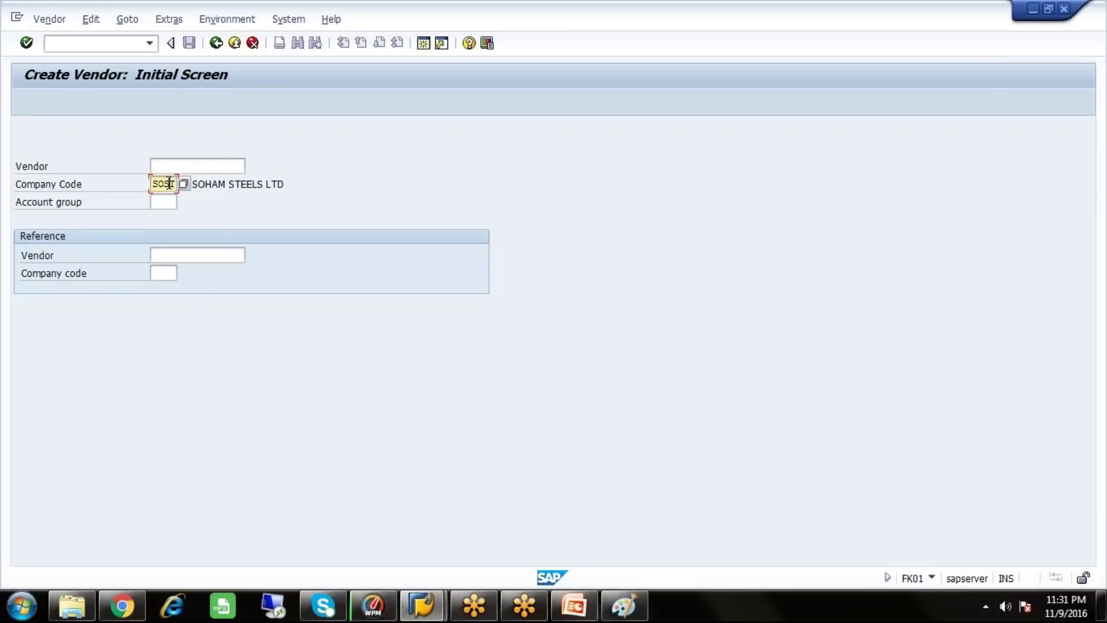
pyautogui.click(163, 202)
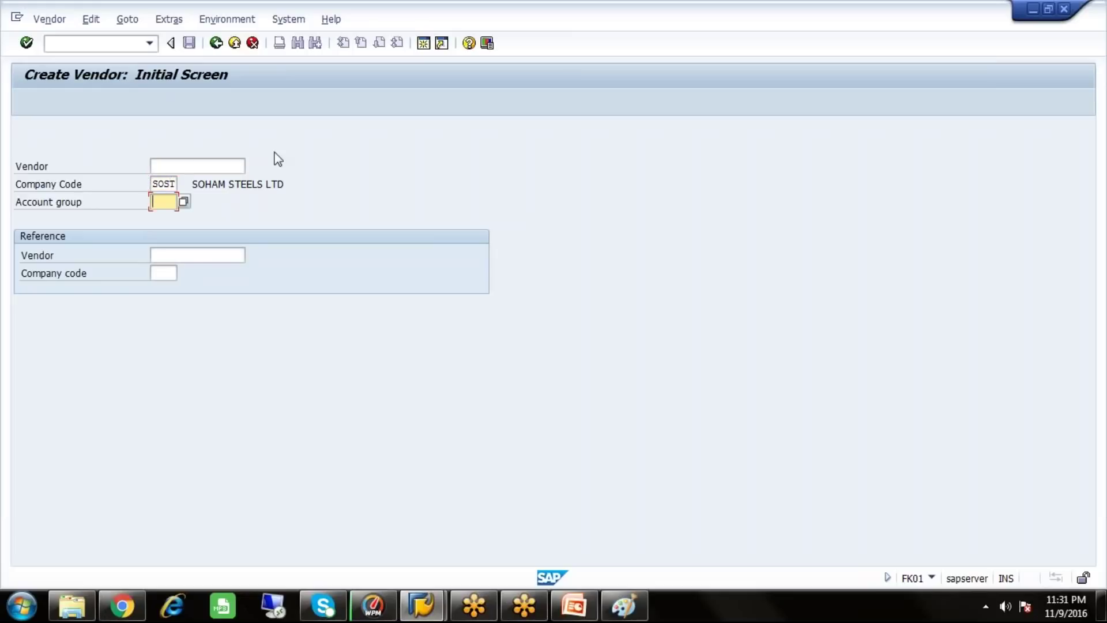
pyautogui.click(235, 44)
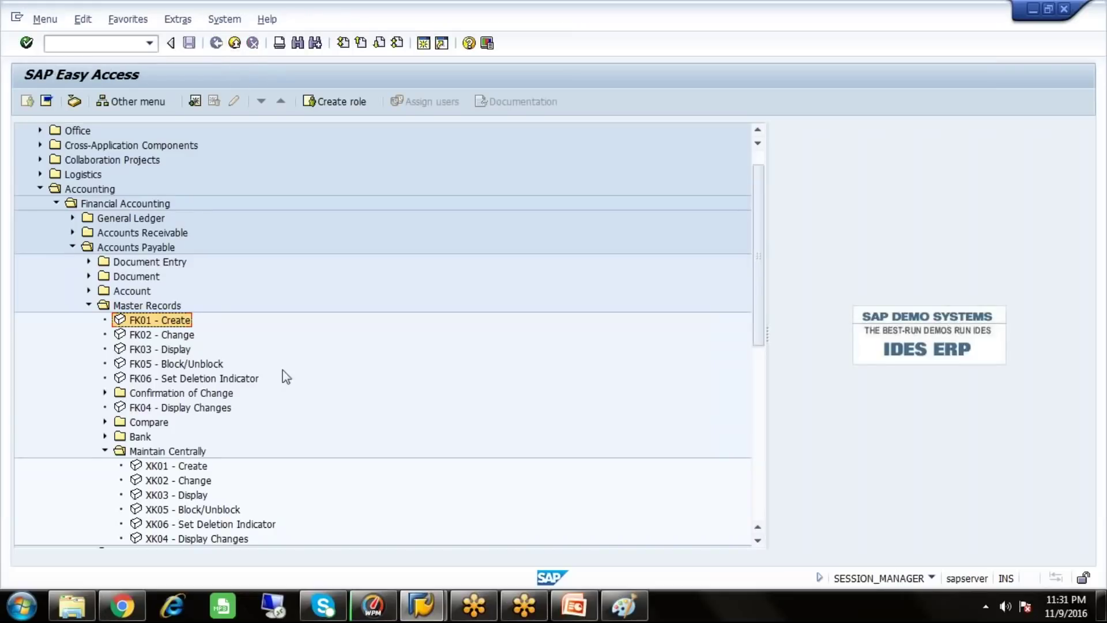
# Open central vendor creation XK01 to examine its additional purchasing organization field, and leave it without entering anything
pyautogui.click(199, 470)
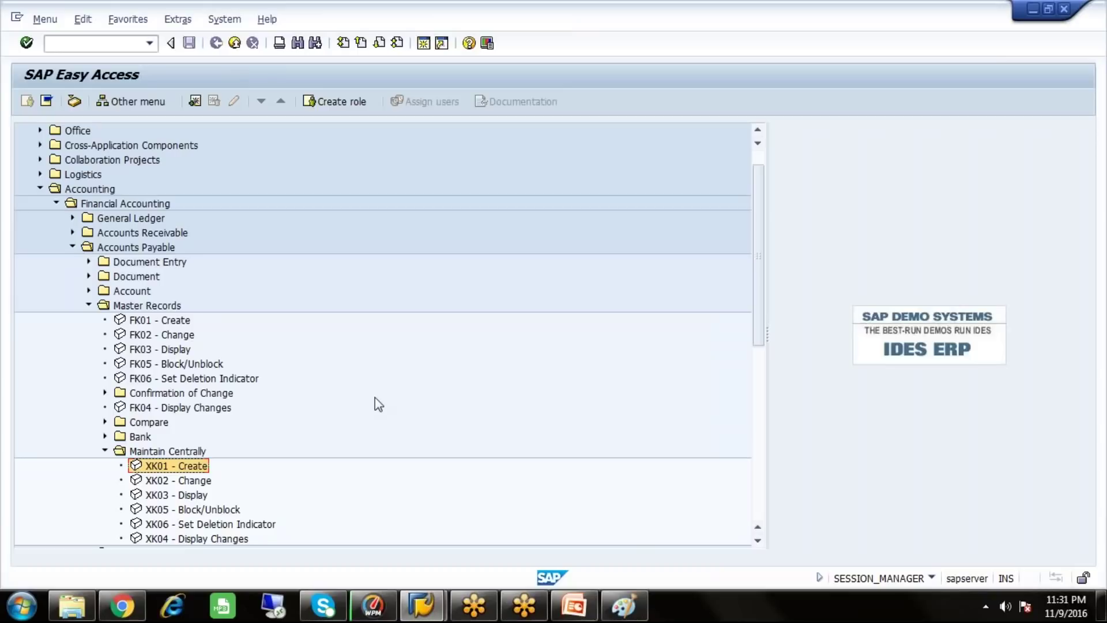
pyautogui.click(757, 542)
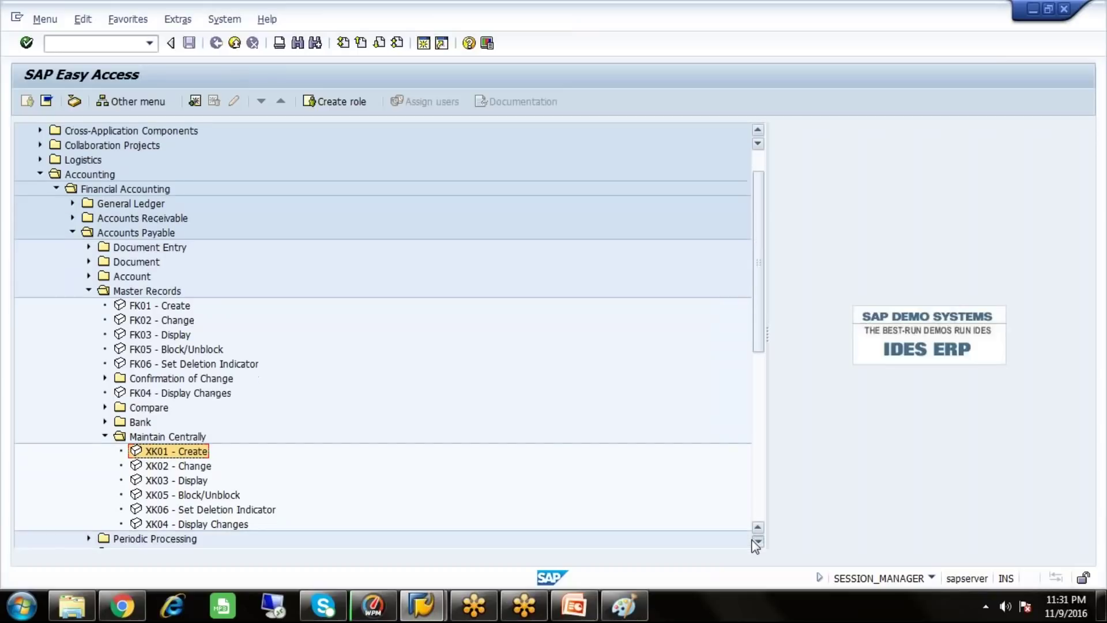
pyautogui.click(756, 542)
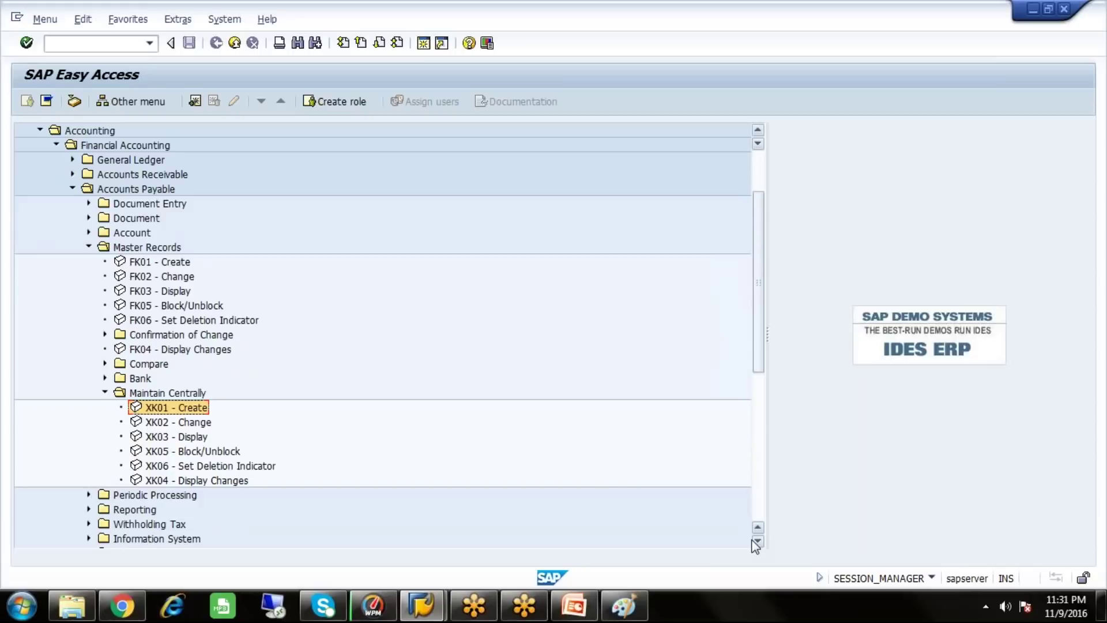
pyautogui.doubleClick(193, 411)
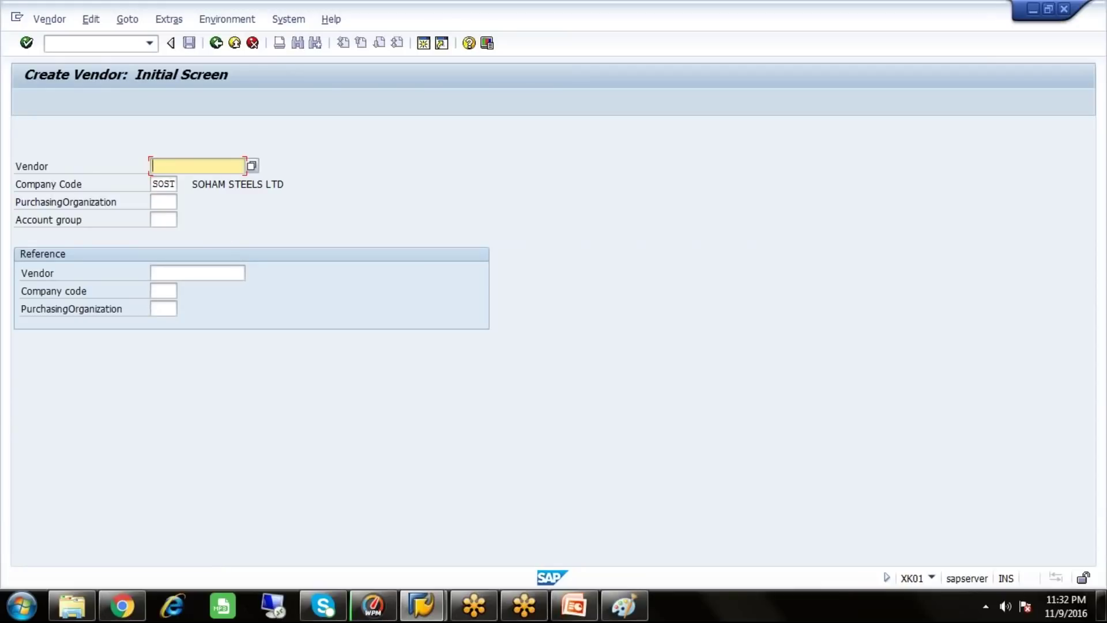
pyautogui.click(164, 202)
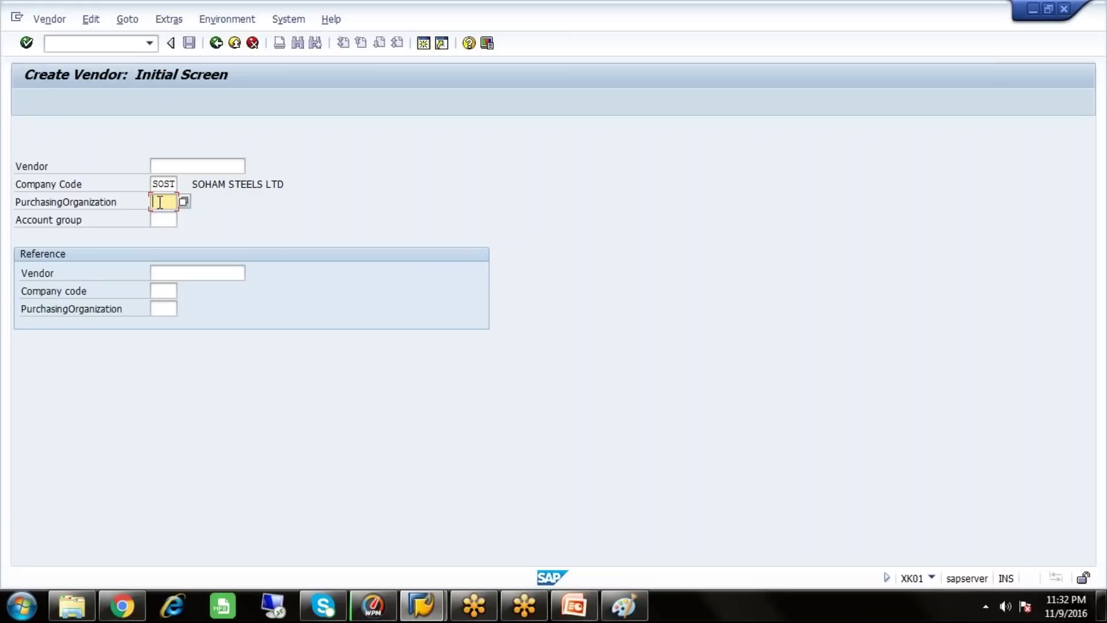
pyautogui.click(235, 44)
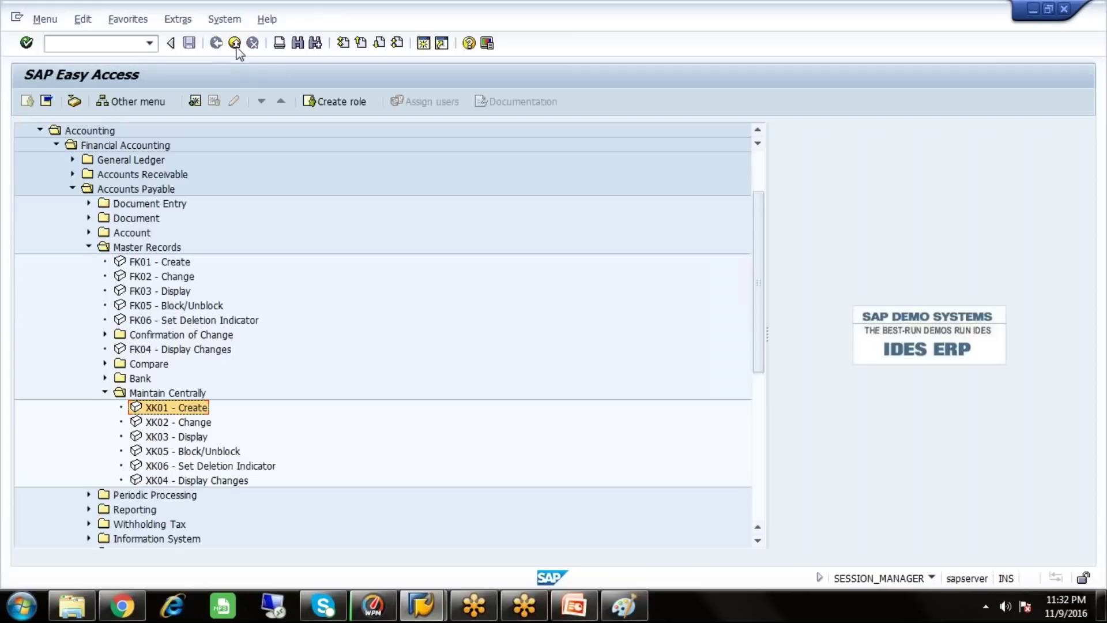
# Start central vendor creation with XK01 and choose account group SORM, RAW MATERIAL VENDORS SOST
pyautogui.doubleClick(192, 409)
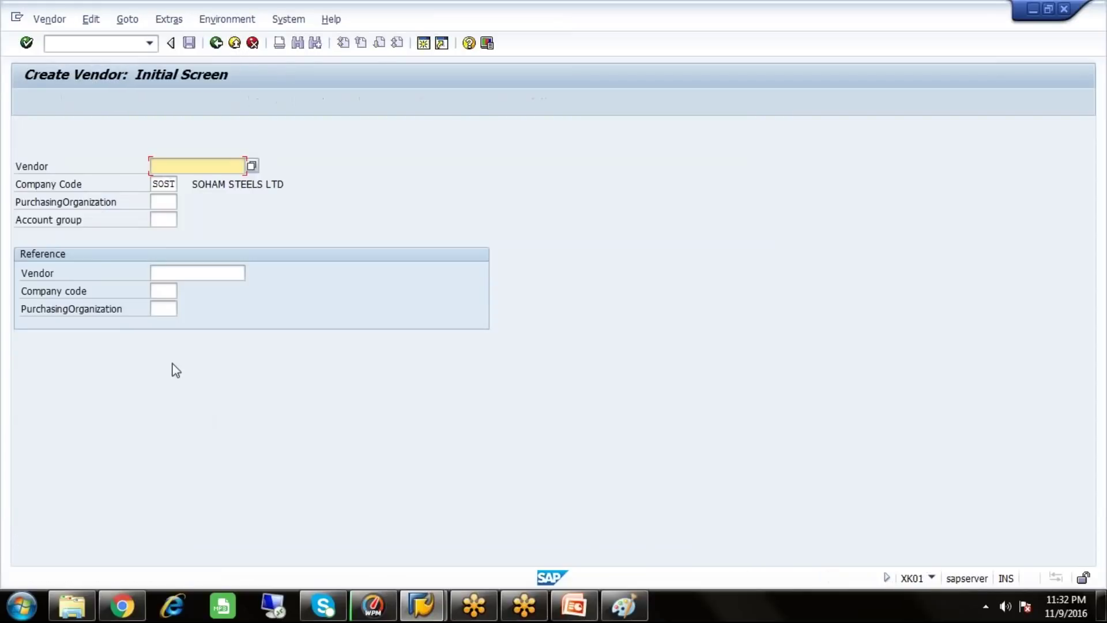
pyautogui.click(166, 201)
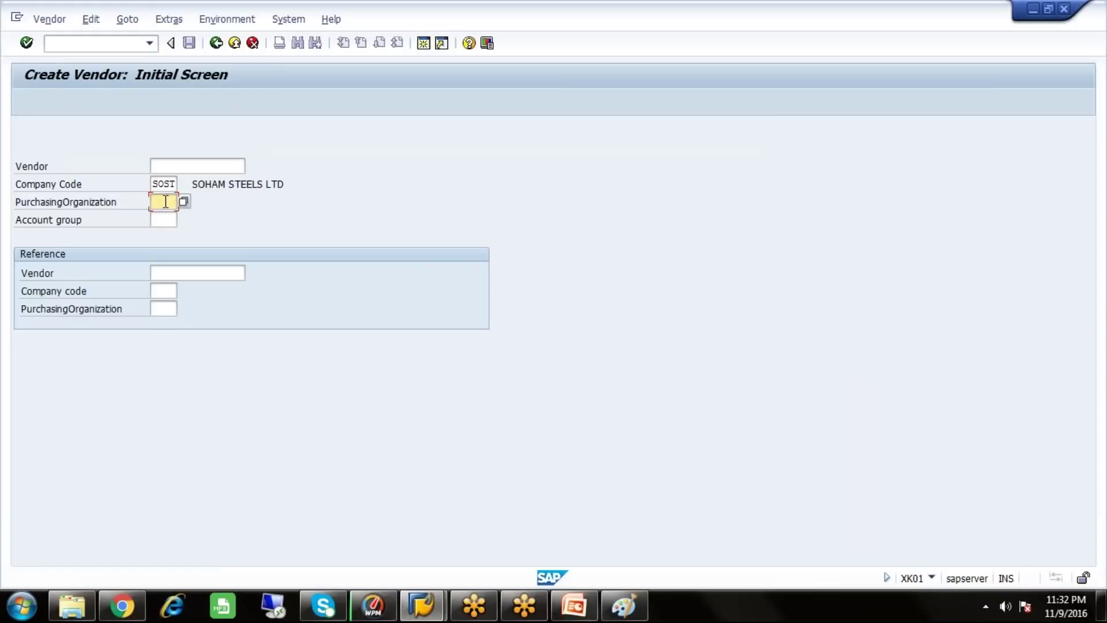
pyautogui.click(171, 184)
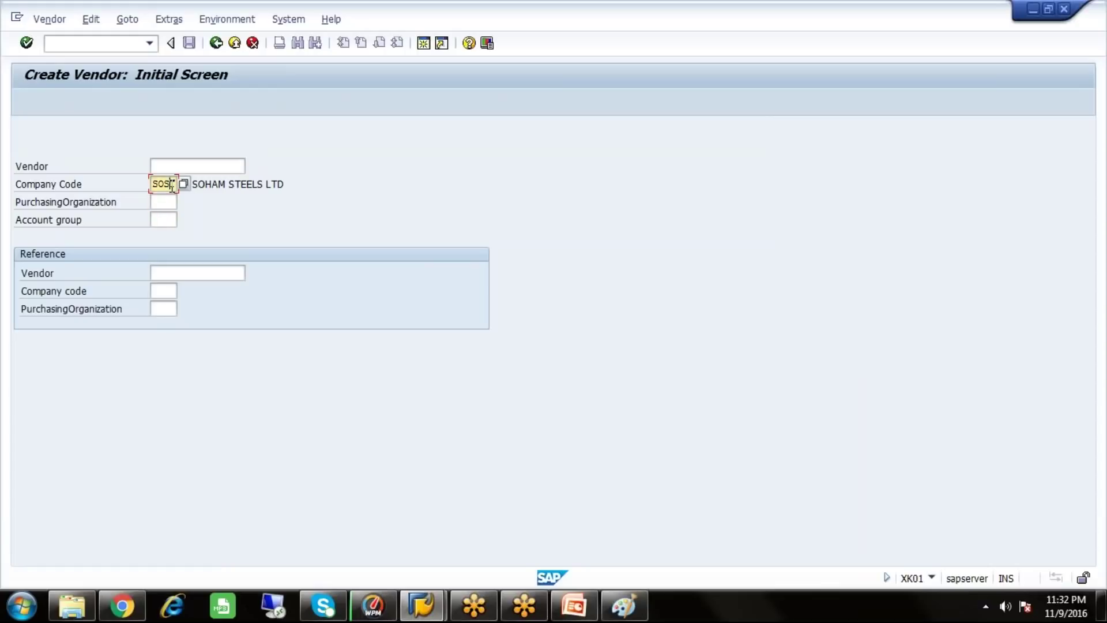
pyautogui.click(165, 219)
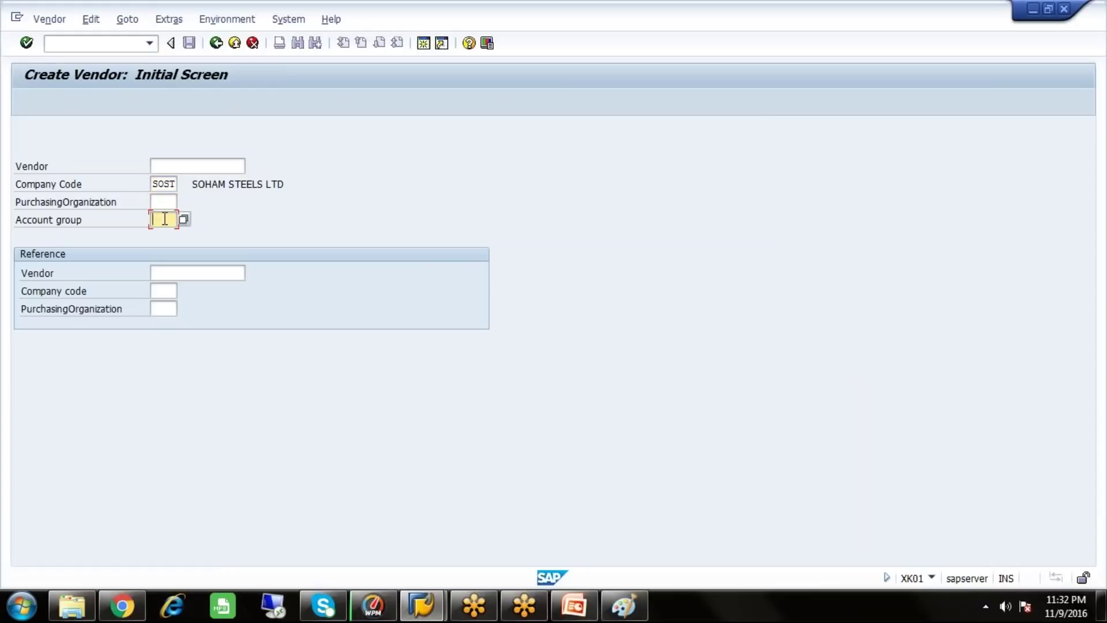
pyautogui.click(183, 219)
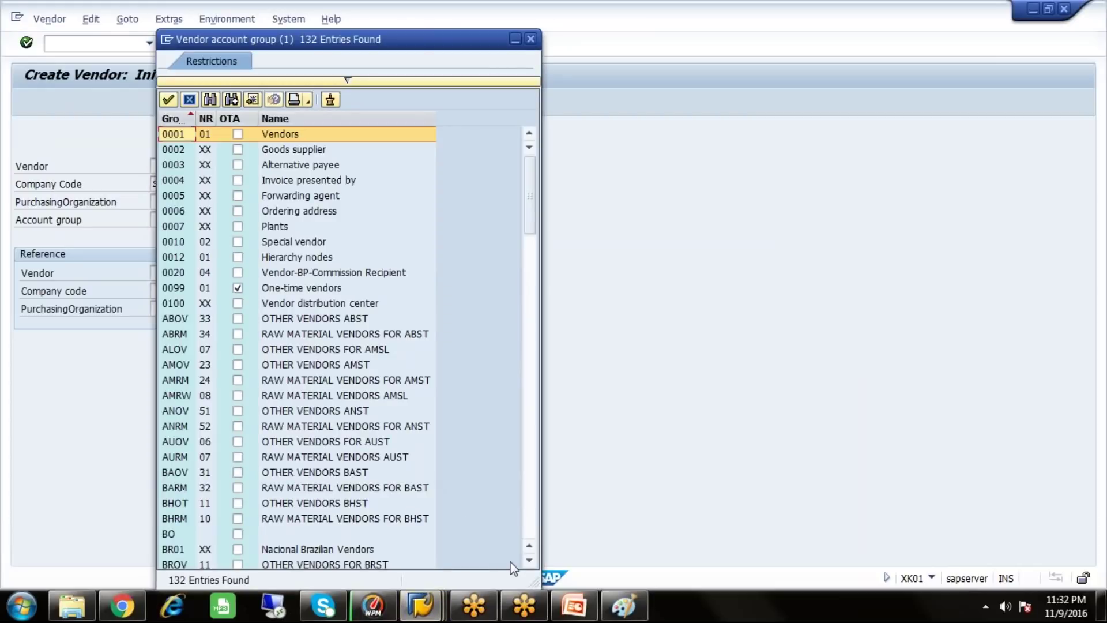
pyautogui.click(529, 562)
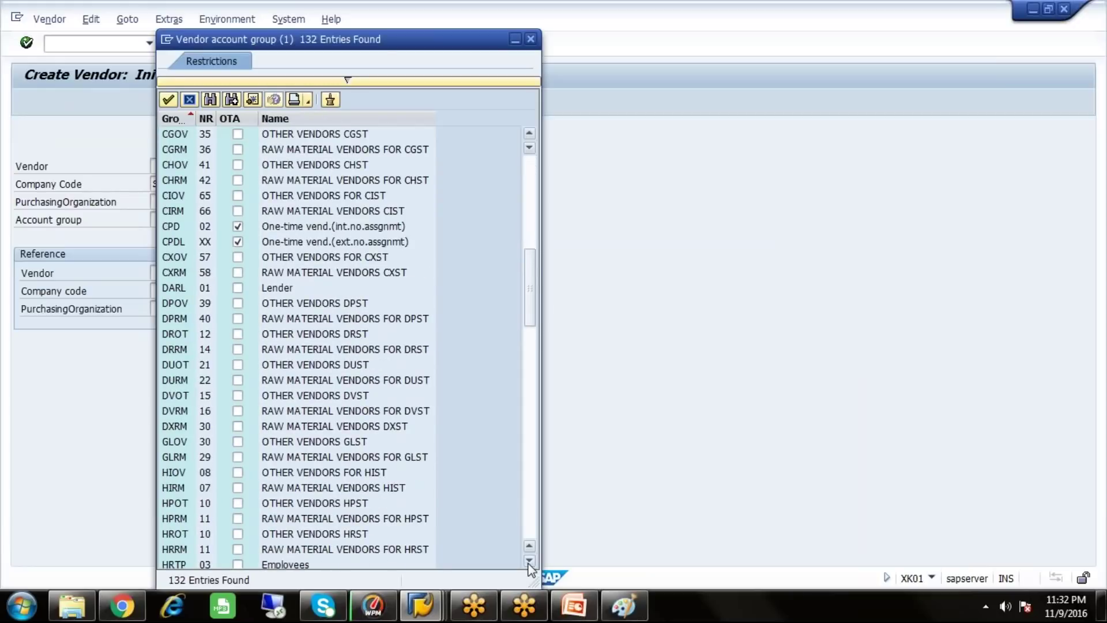
pyautogui.click(529, 562)
pyautogui.click(529, 562)
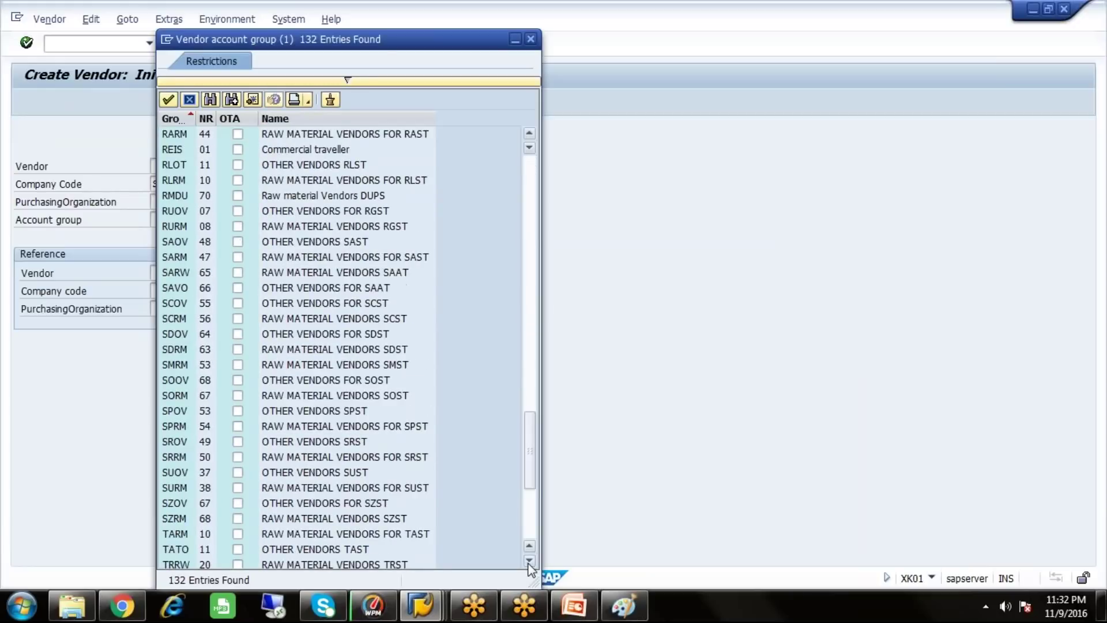
pyautogui.click(346, 402)
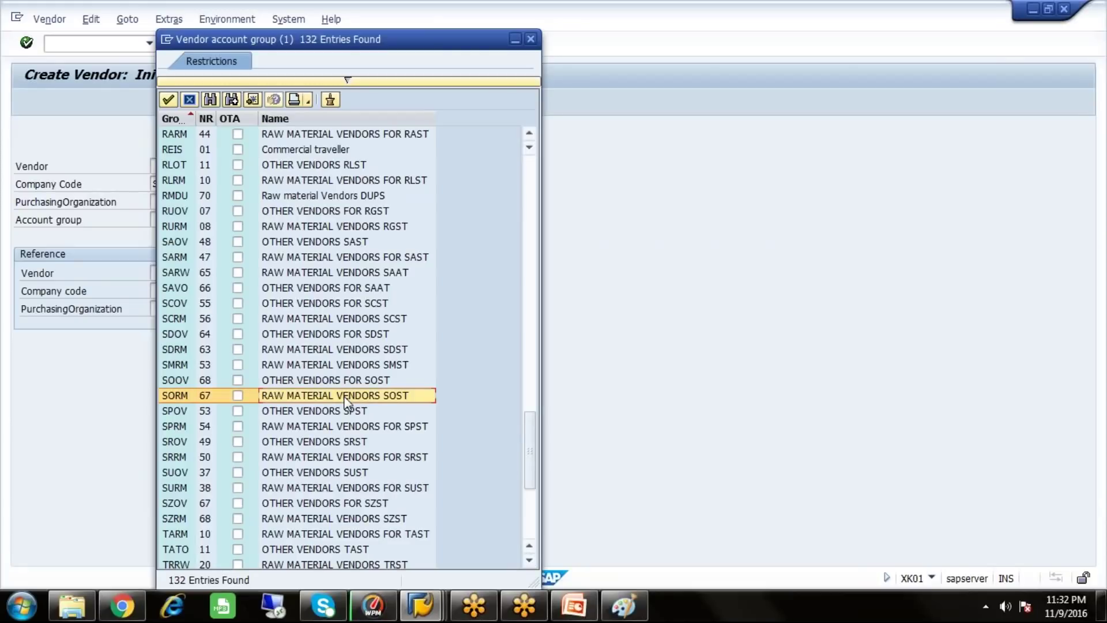
pyautogui.doubleClick(346, 402)
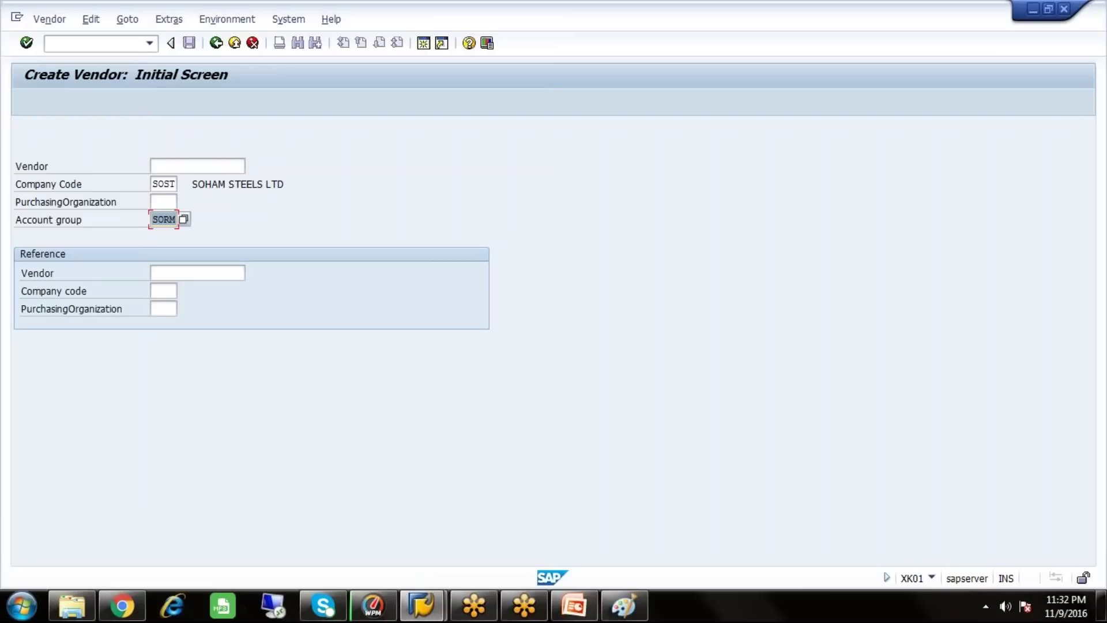
# Continue to the vendor address data and enter title Company with the name HHHH INTERNATIONAL LTD
pyautogui.press('Return')
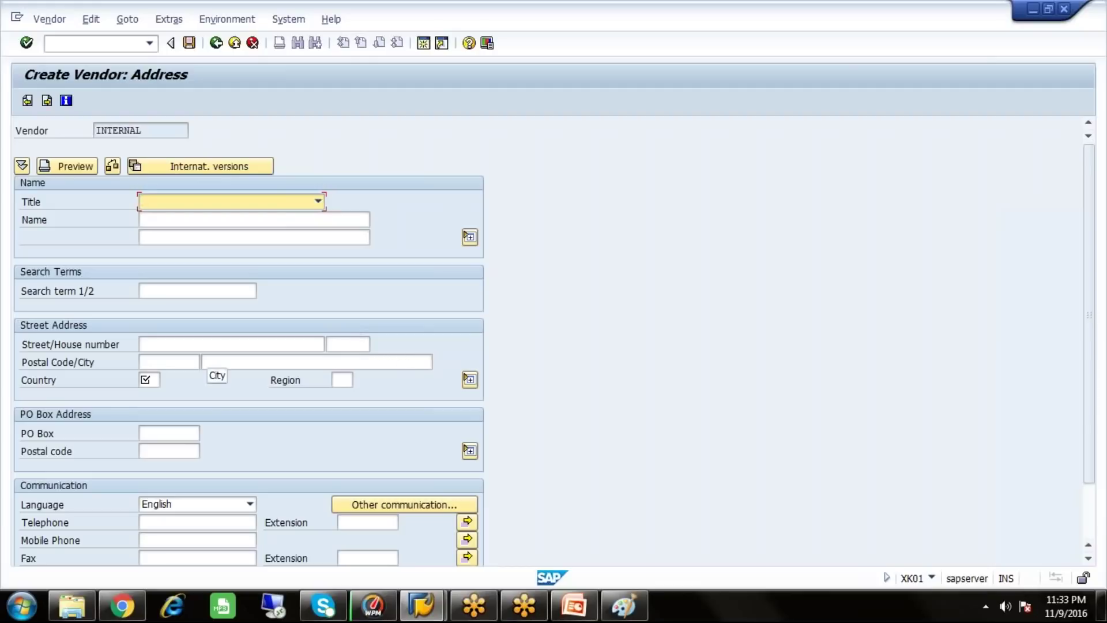
pyautogui.click(319, 202)
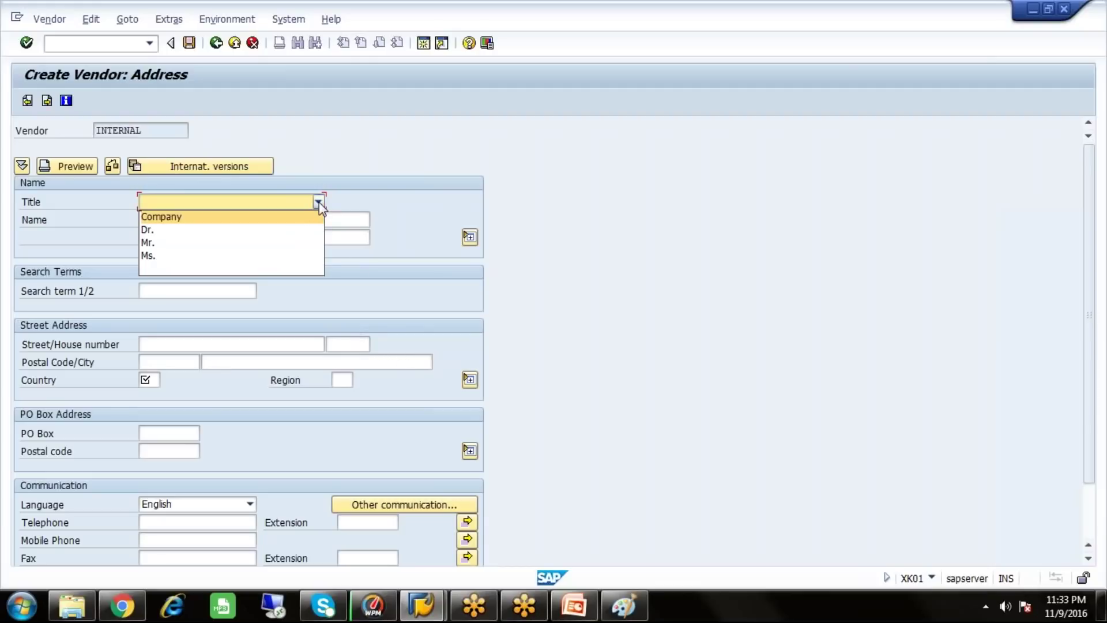
pyautogui.click(243, 218)
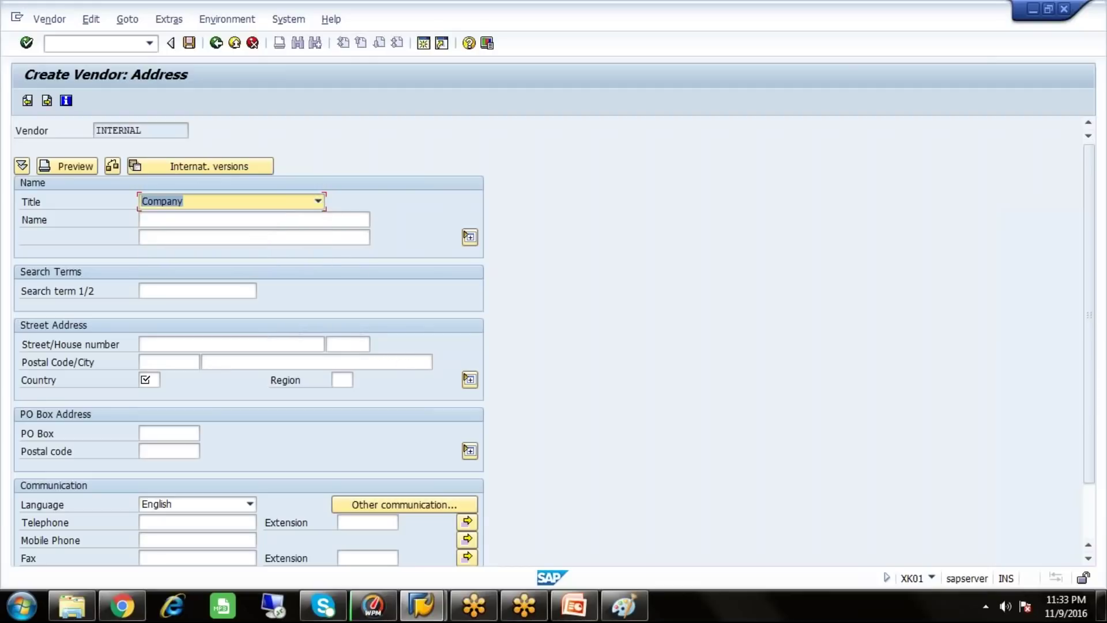
pyautogui.click(253, 219)
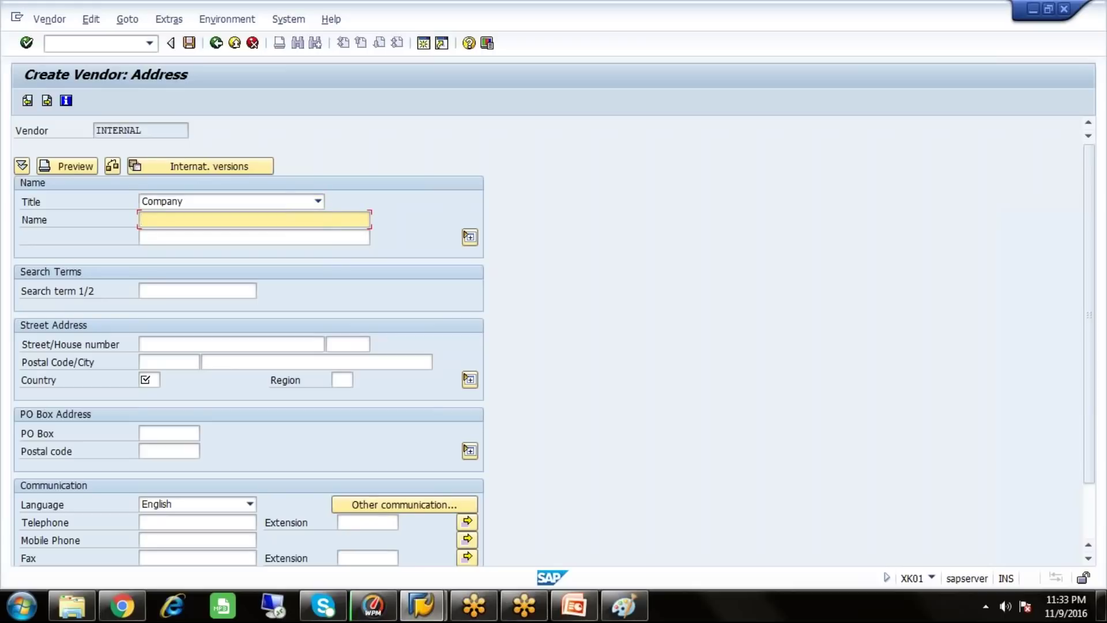
pyautogui.write('H')
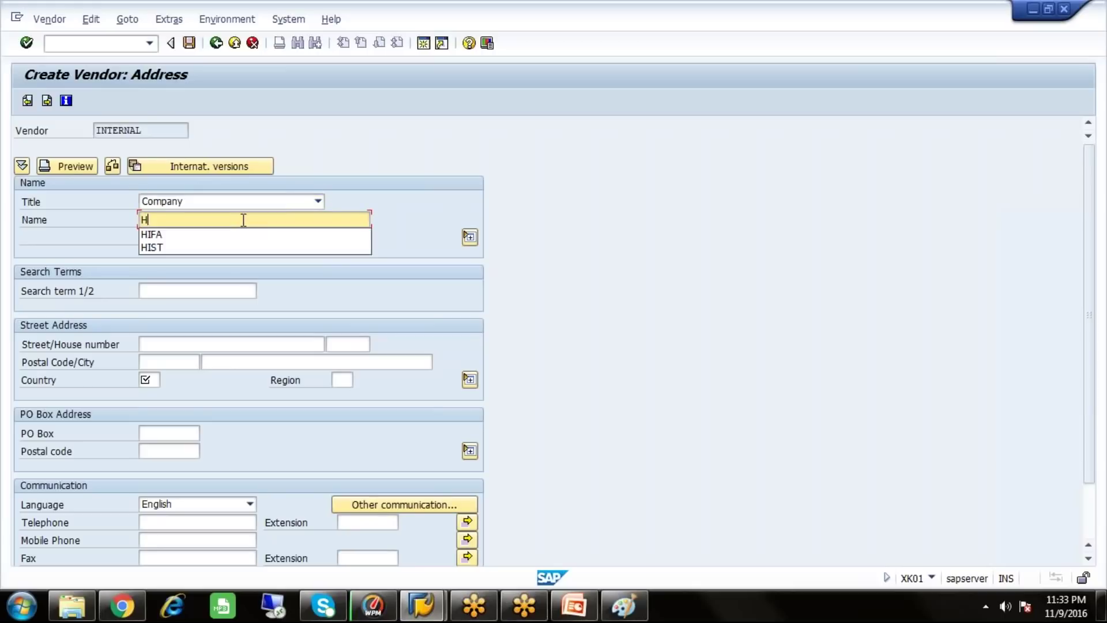
pyautogui.write('HHH')
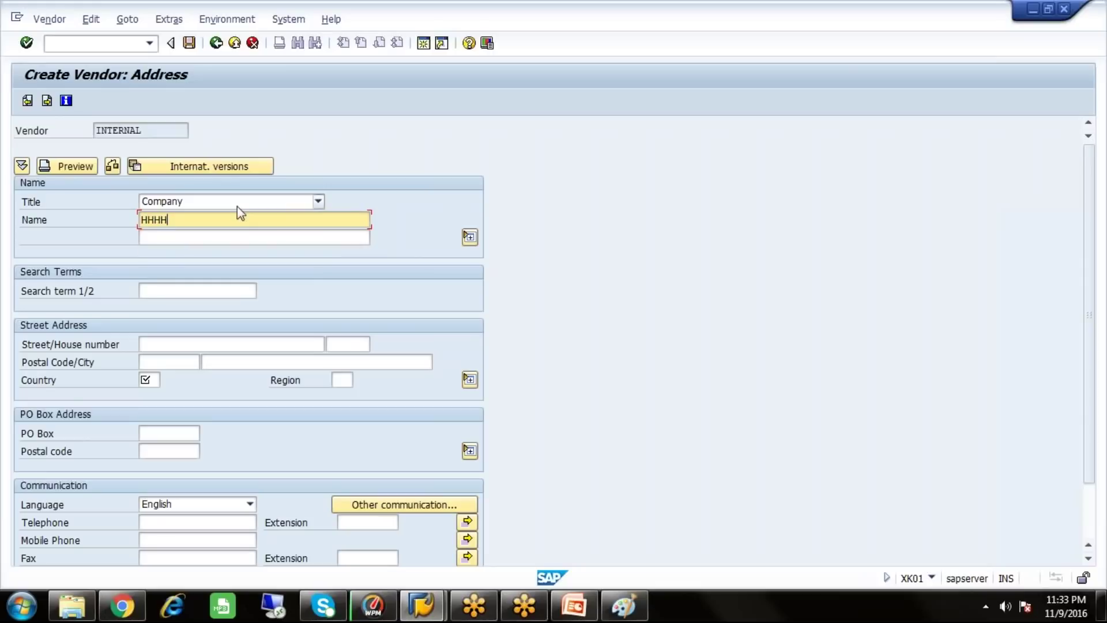
pyautogui.write(' 1NTERNATION')
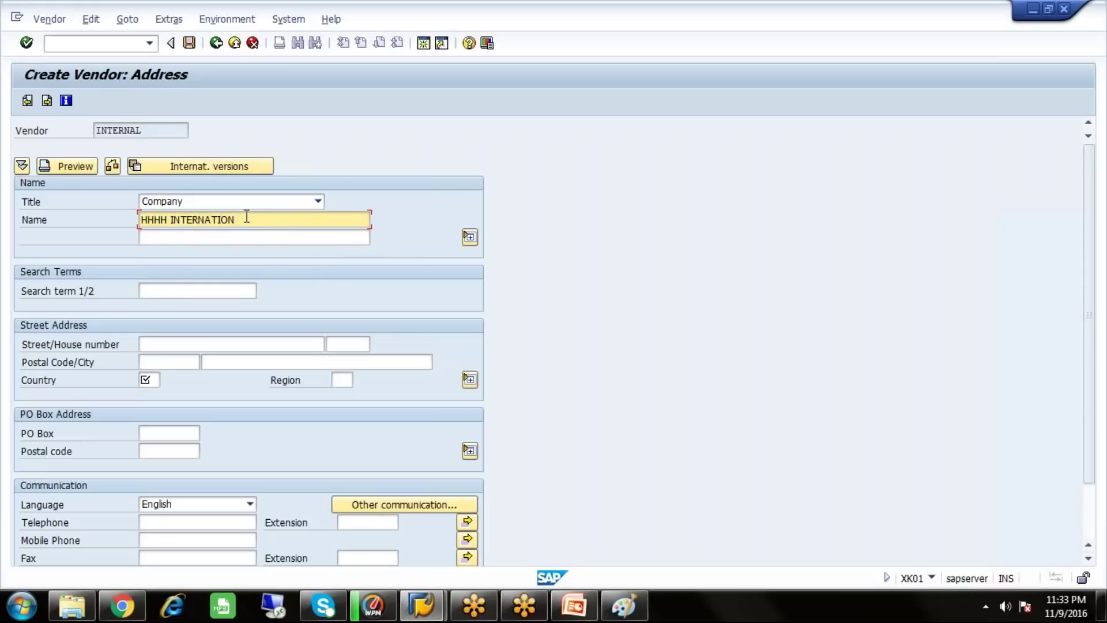
pyautogui.write('AL LTD')
pyautogui.press('Tab')
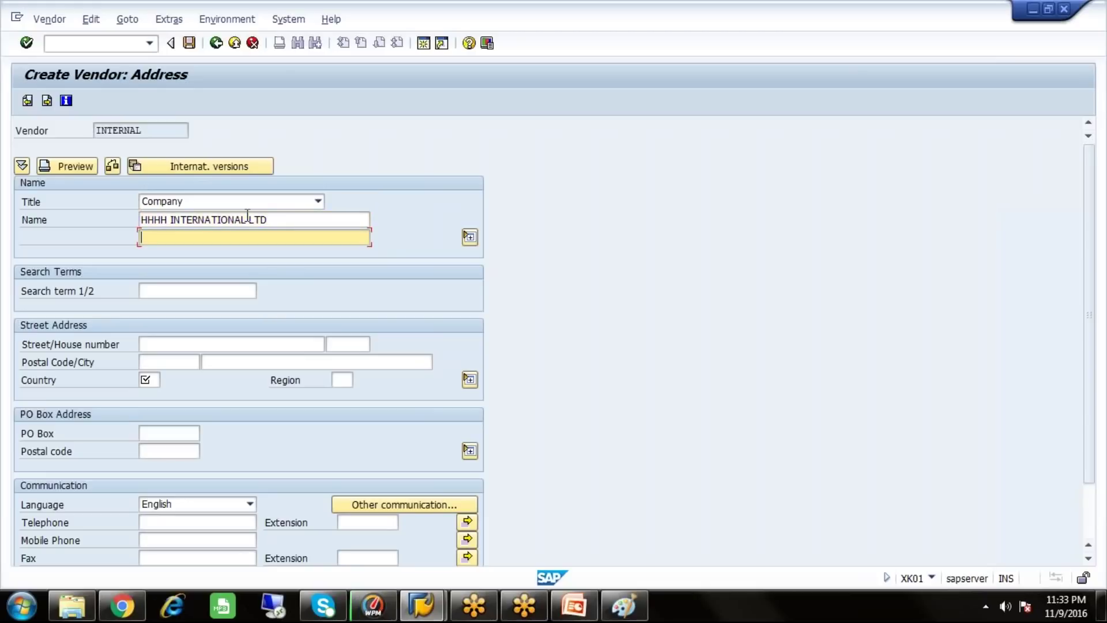
pyautogui.press('Tab')
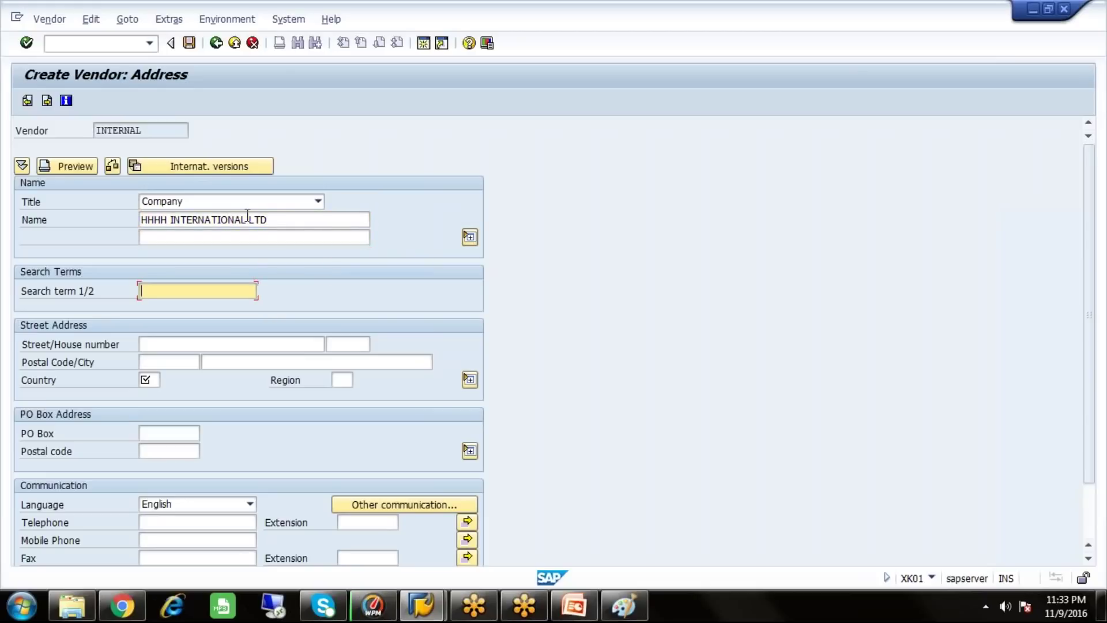
pyautogui.write('HIL')
pyautogui.press('BackSpace')
pyautogui.press('BackSpace')
pyautogui.press('BackSpace')
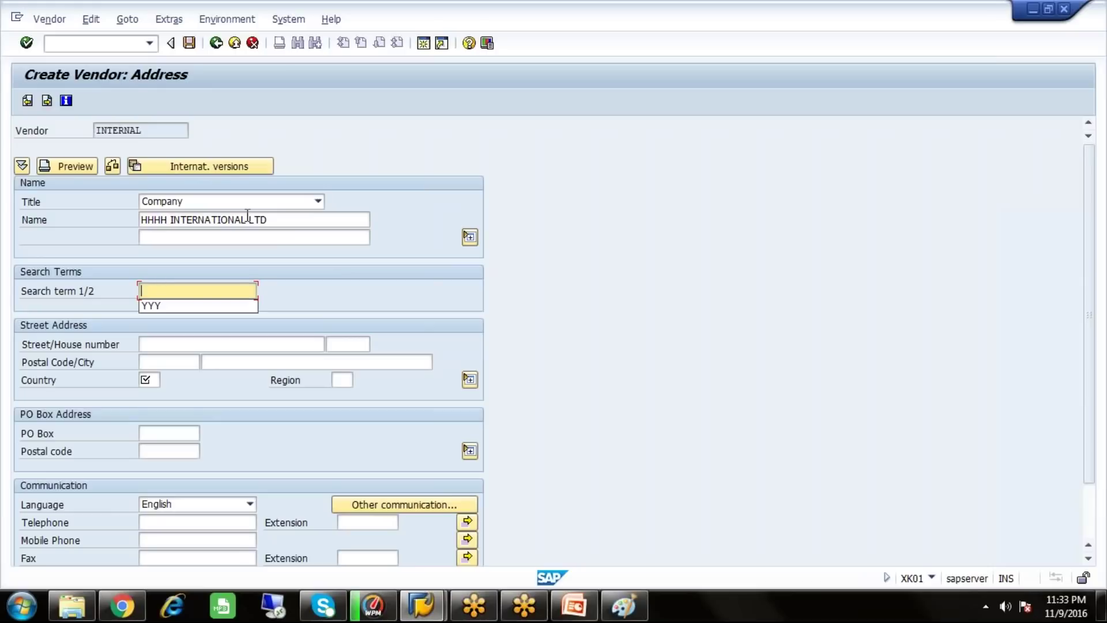
# Set the vendor's country to US, leaving the search term and street address empty, and continue to the control data
pyautogui.press('Tab')
pyautogui.press('Tab')
pyautogui.press('Tab')
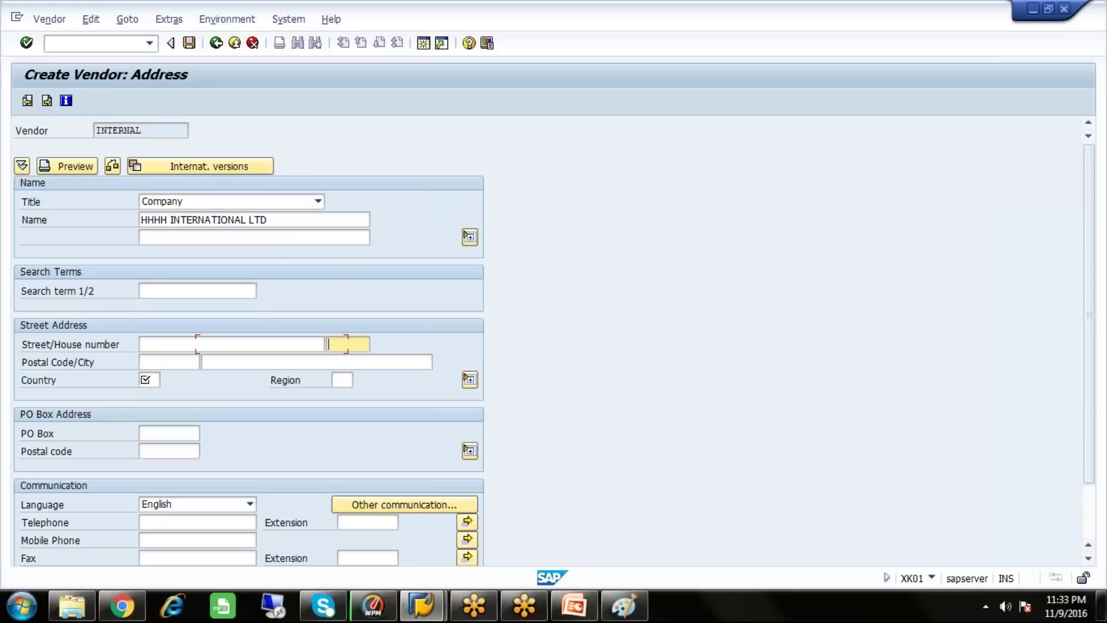
pyautogui.press('Tab')
pyautogui.press('Tab')
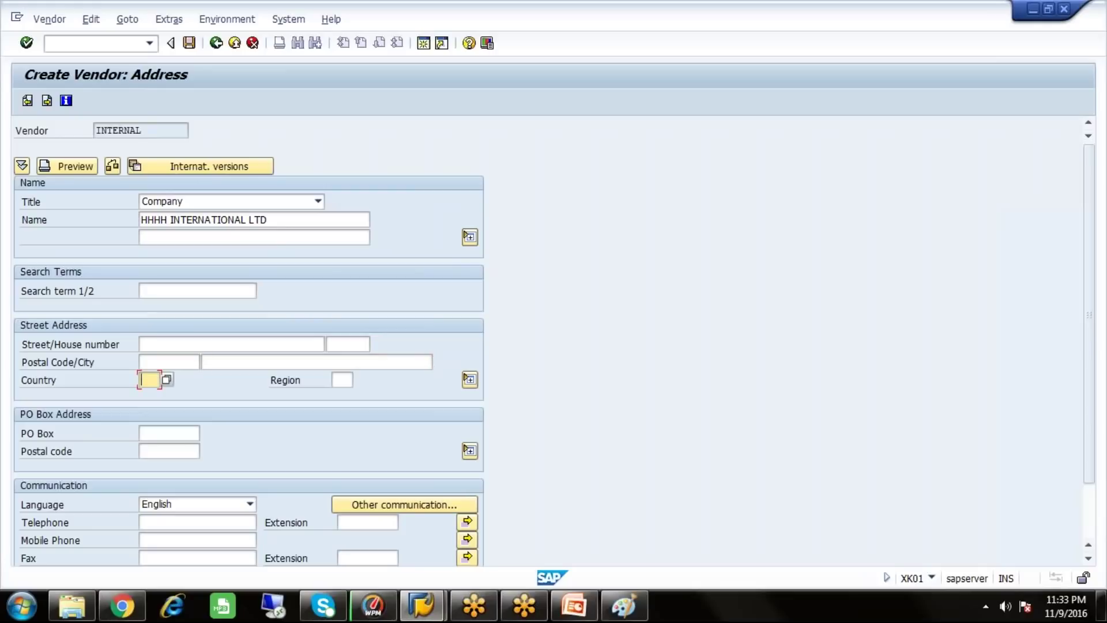
pyautogui.write('US')
pyautogui.press('Return')
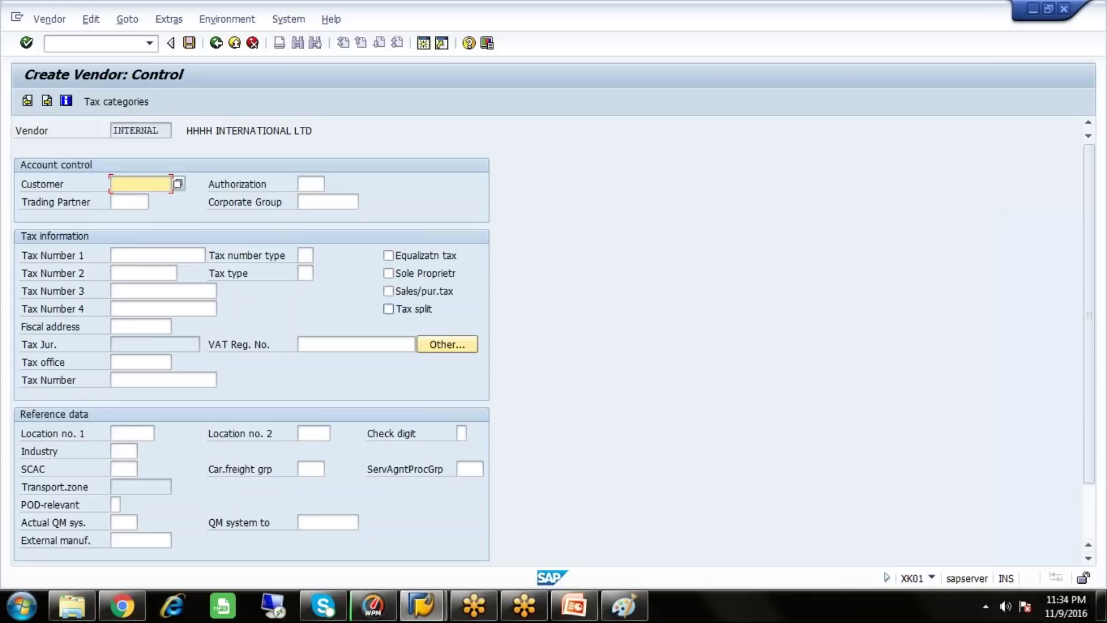
# Skip the control data and bank details, allow individual specification of an alternative payee in documents, and continue to the accounting information
pyautogui.press('Return')
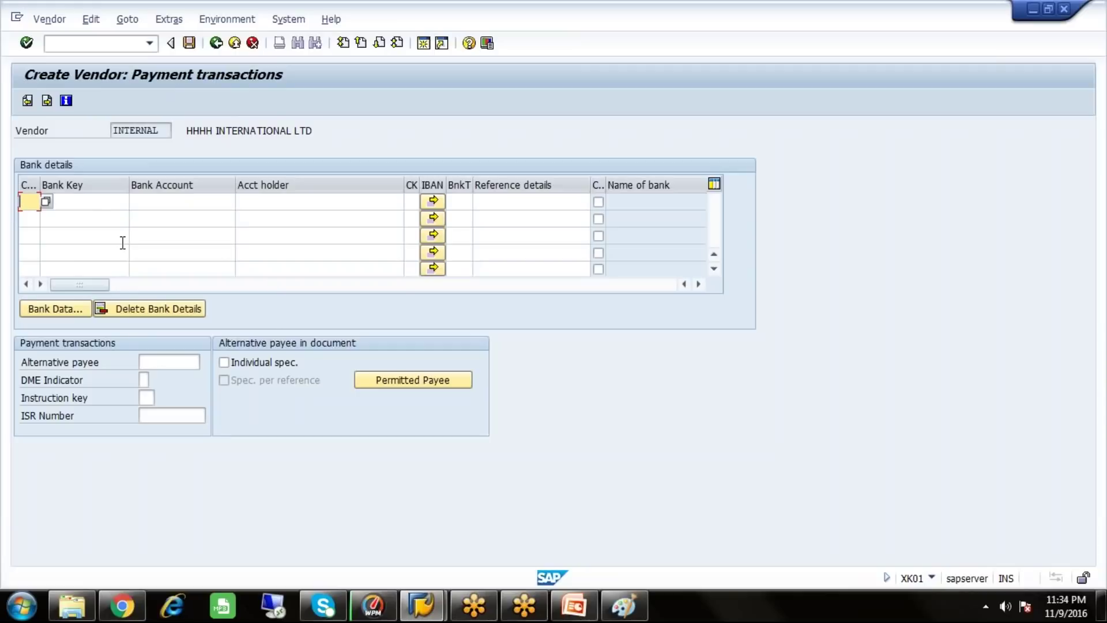
pyautogui.click(88, 202)
pyautogui.click(161, 203)
pyautogui.click(256, 201)
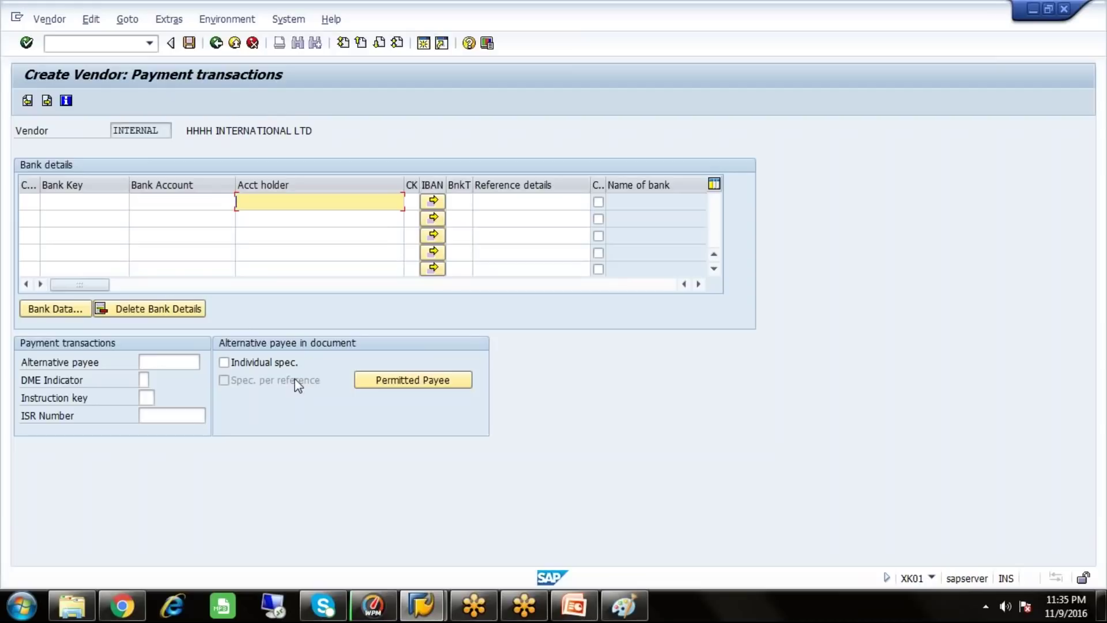
pyautogui.click(225, 362)
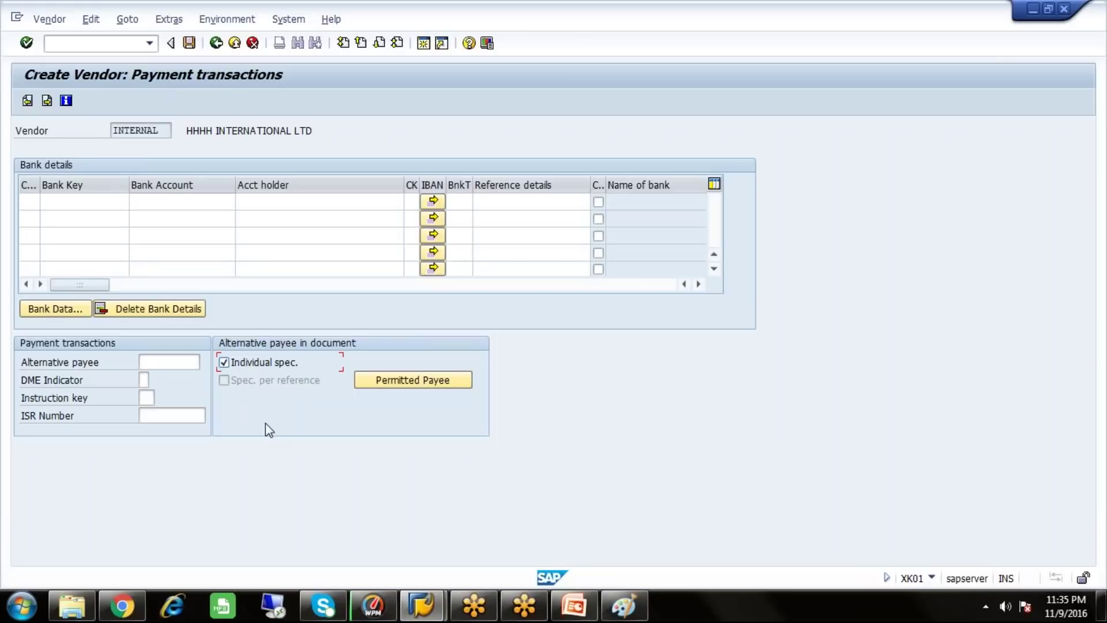
pyautogui.press('Return')
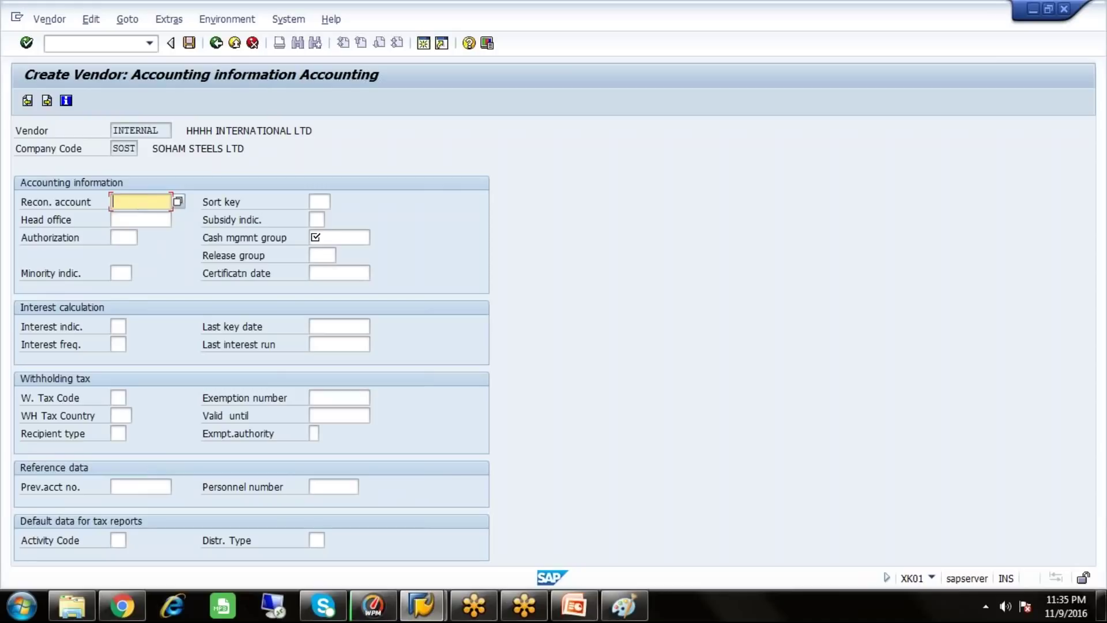
# Look up the available reconciliation accounts for the vendor, starting with 30
pyautogui.write('30')
pyautogui.click(178, 200)
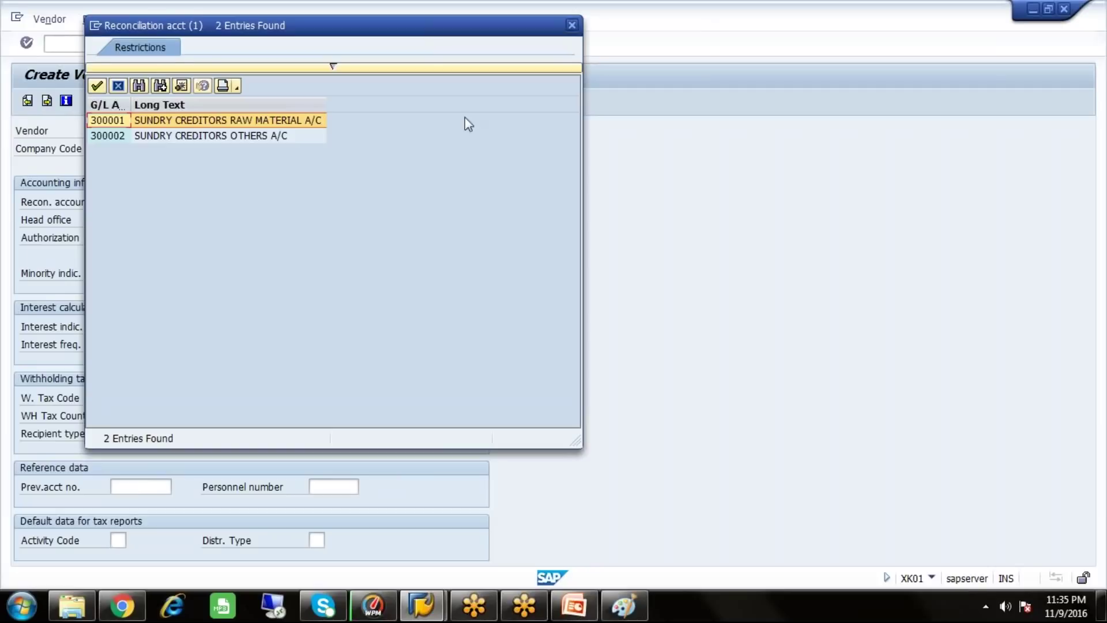
# Assign the SUNDRY CREDITORS RAW MATERIAL A/C reconciliation account and sort key 012 (Vendor number) to the vendor
pyautogui.doubleClick(279, 121)
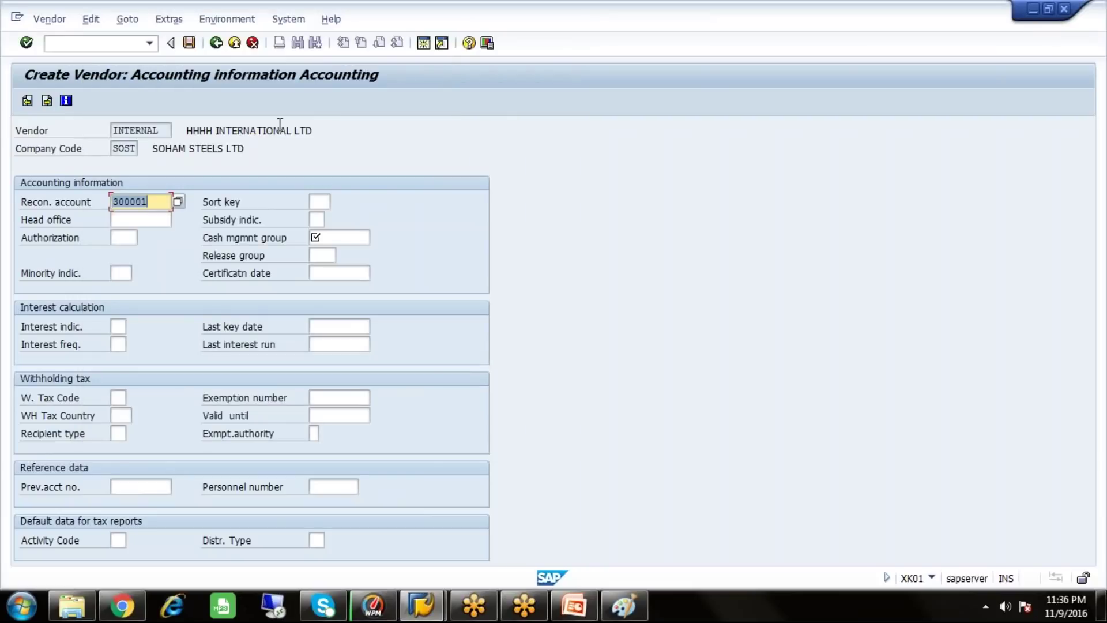
pyautogui.click(317, 202)
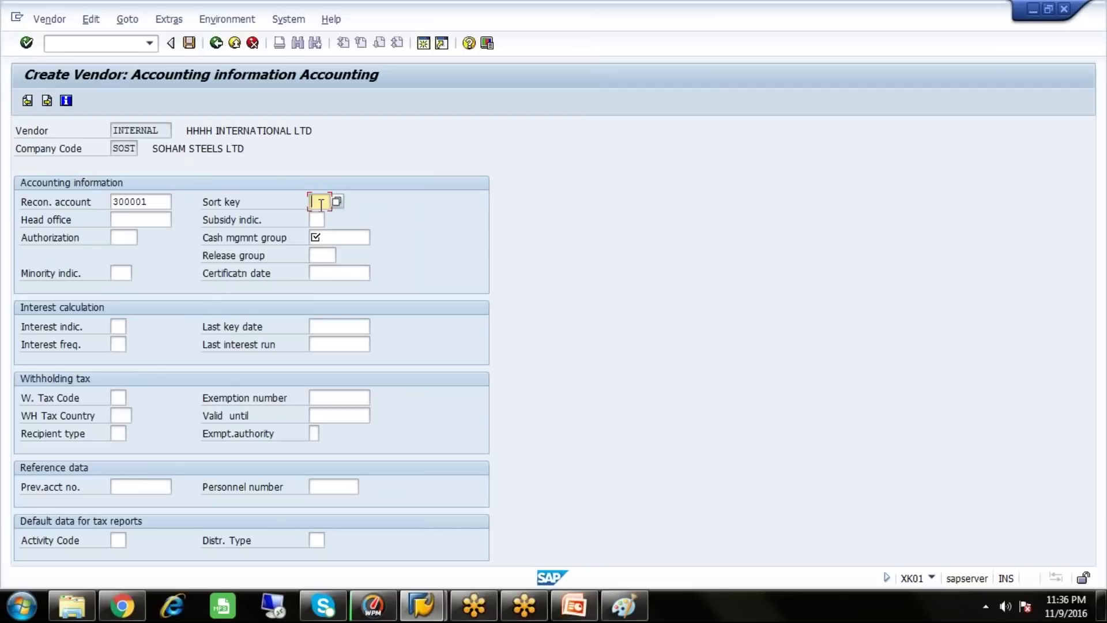
pyautogui.click(337, 202)
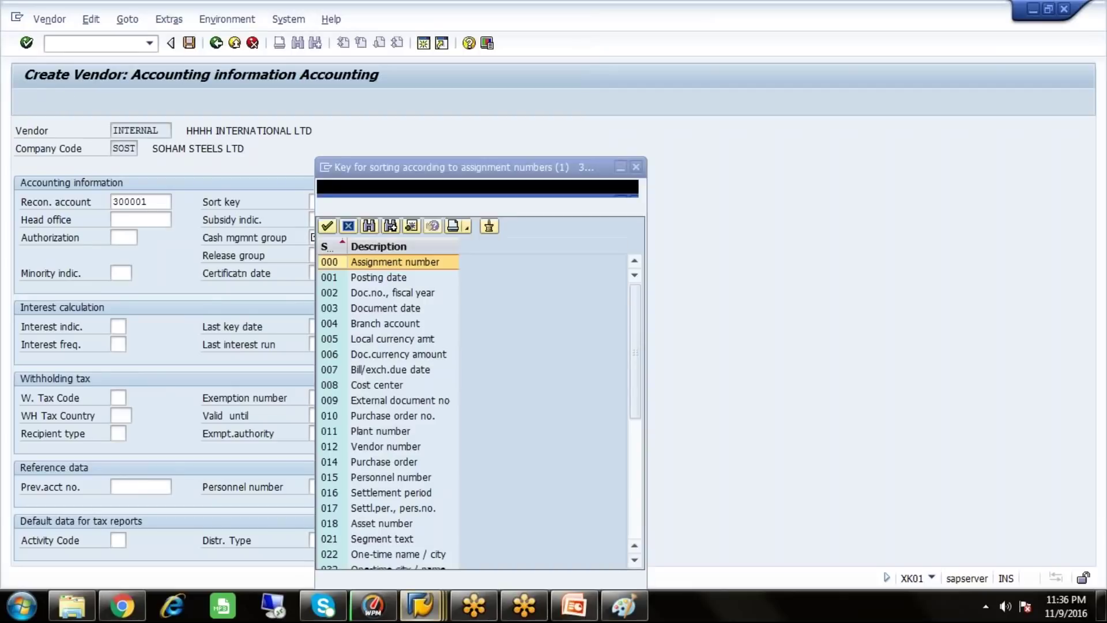
pyautogui.click(383, 447)
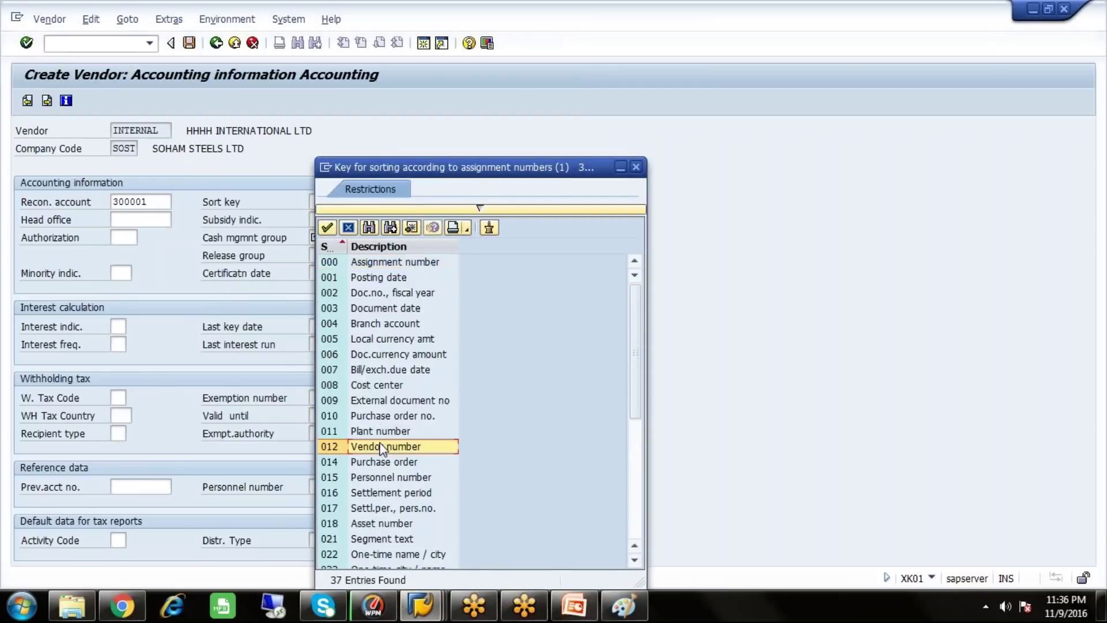
pyautogui.doubleClick(383, 447)
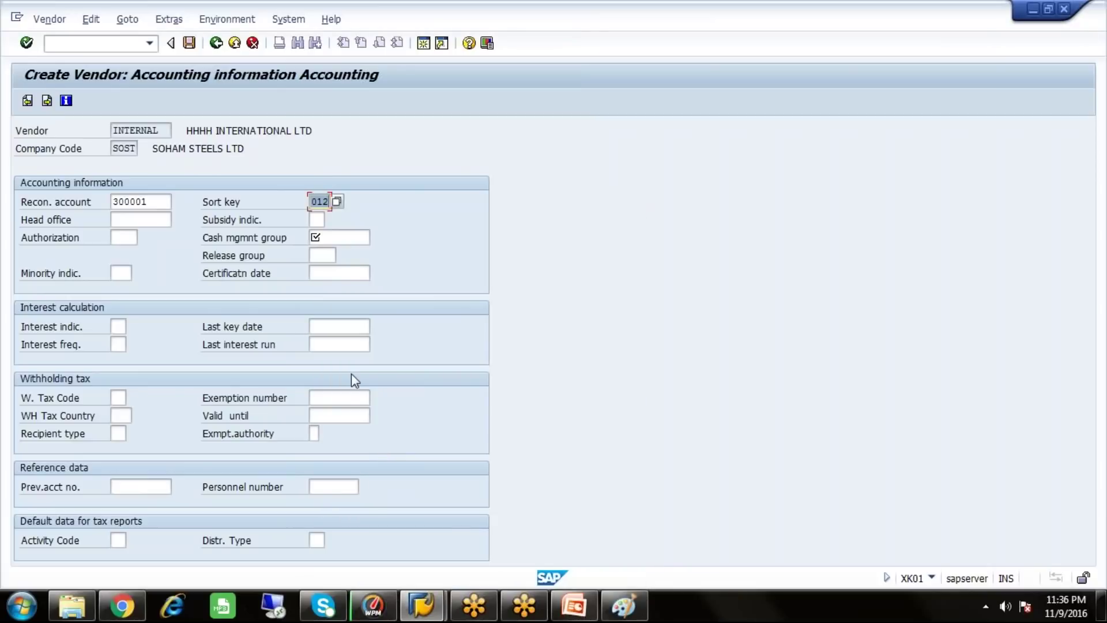
# Set the cash management group to A4 (Major vendors) and continue to the vendor's payment transactions accounting data
pyautogui.click(341, 238)
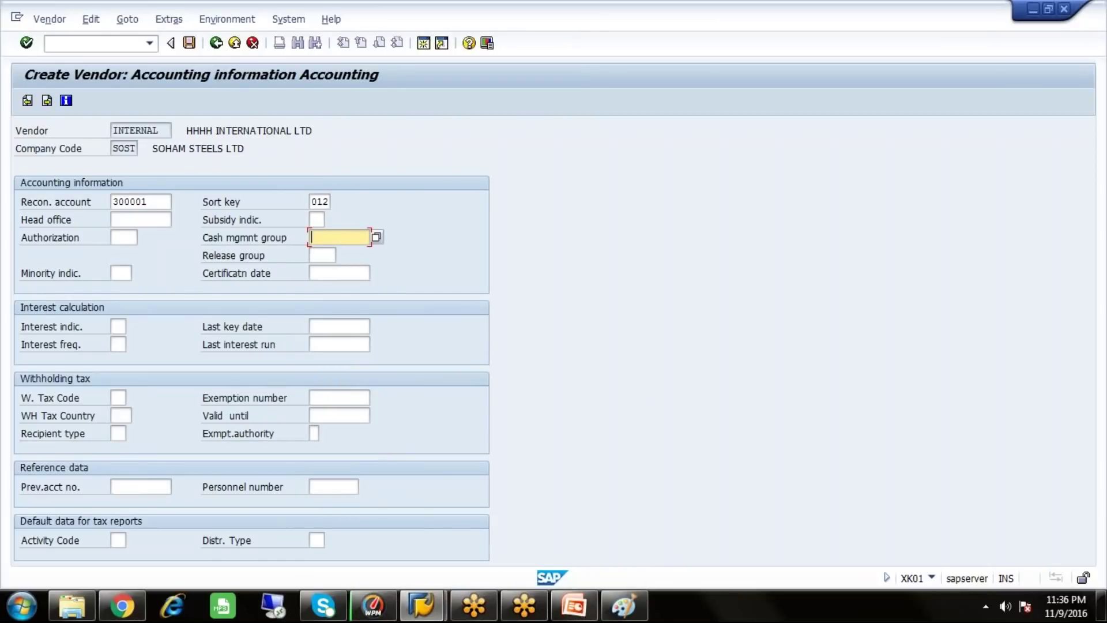
pyautogui.click(376, 237)
pyautogui.click(417, 199)
pyautogui.press('Down')
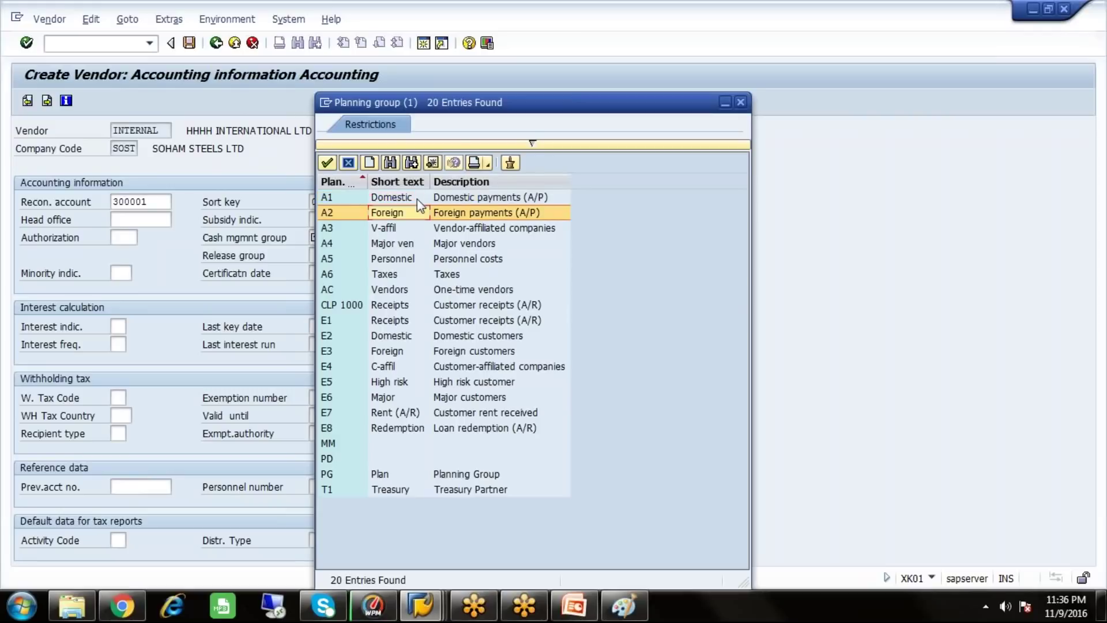
pyautogui.press('Down')
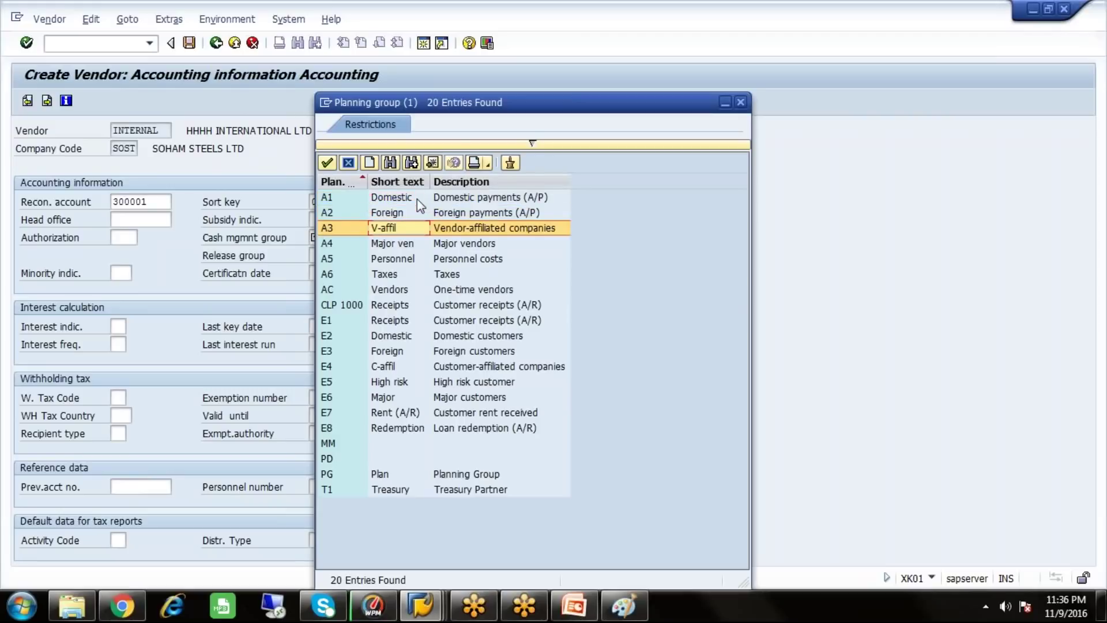
pyautogui.press('Down')
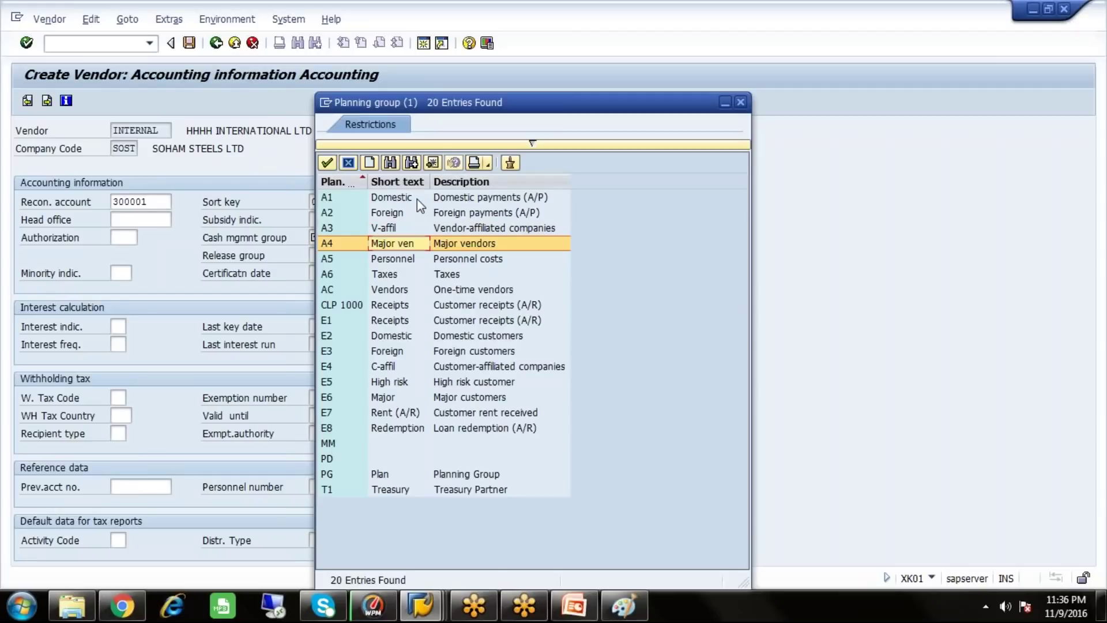
pyautogui.press('Return')
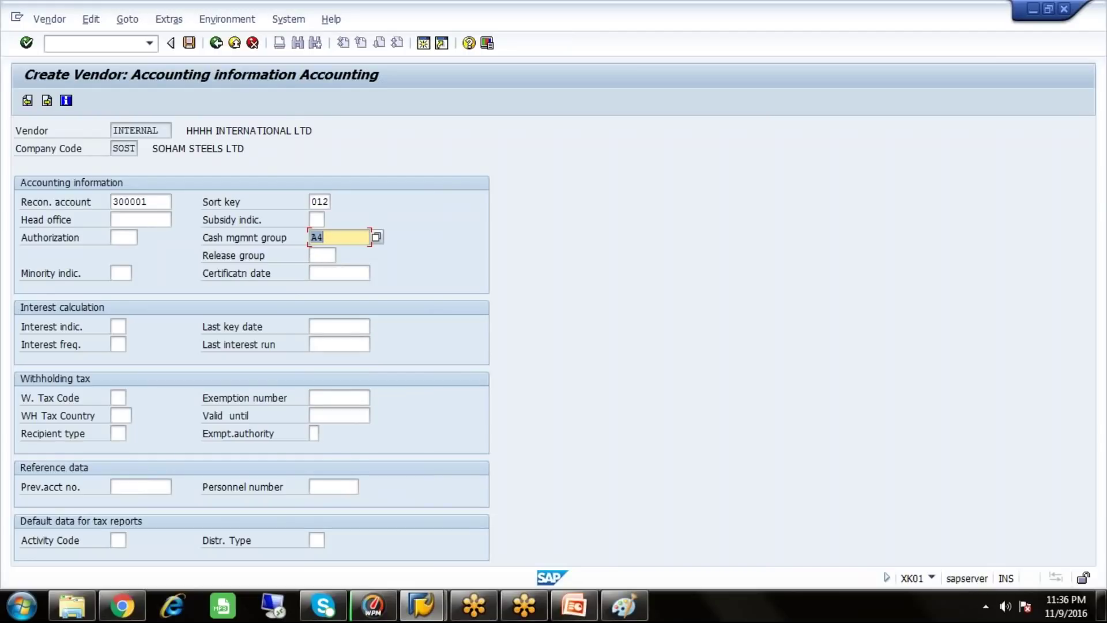
pyautogui.press('Return')
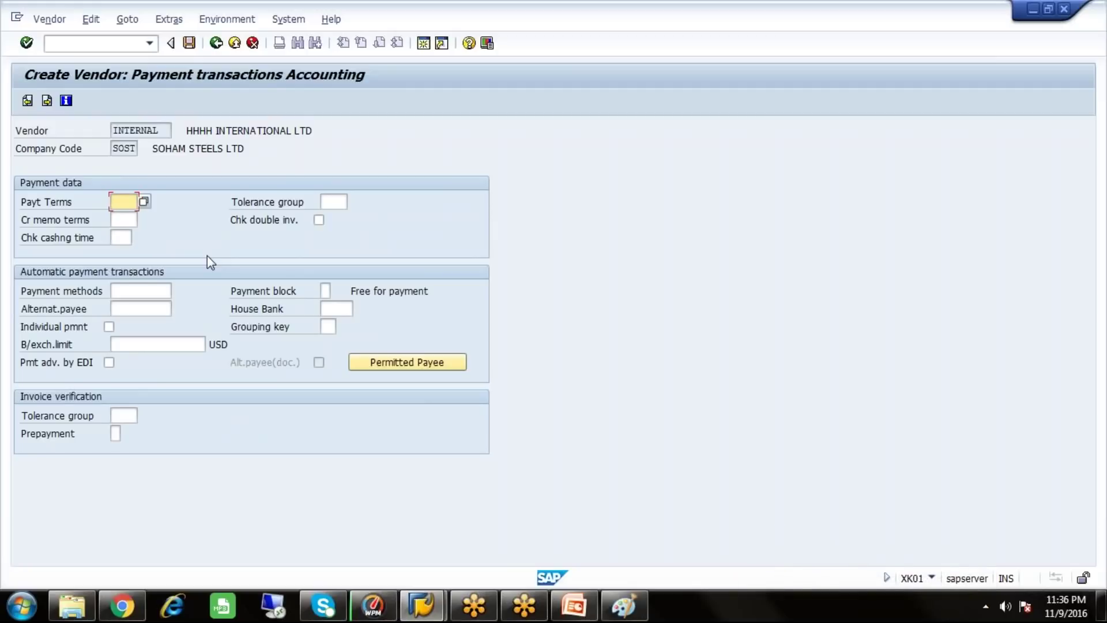
# Set the payment terms to 0001 (Payable immediately Due net) and save the vendor
pyautogui.click(144, 201)
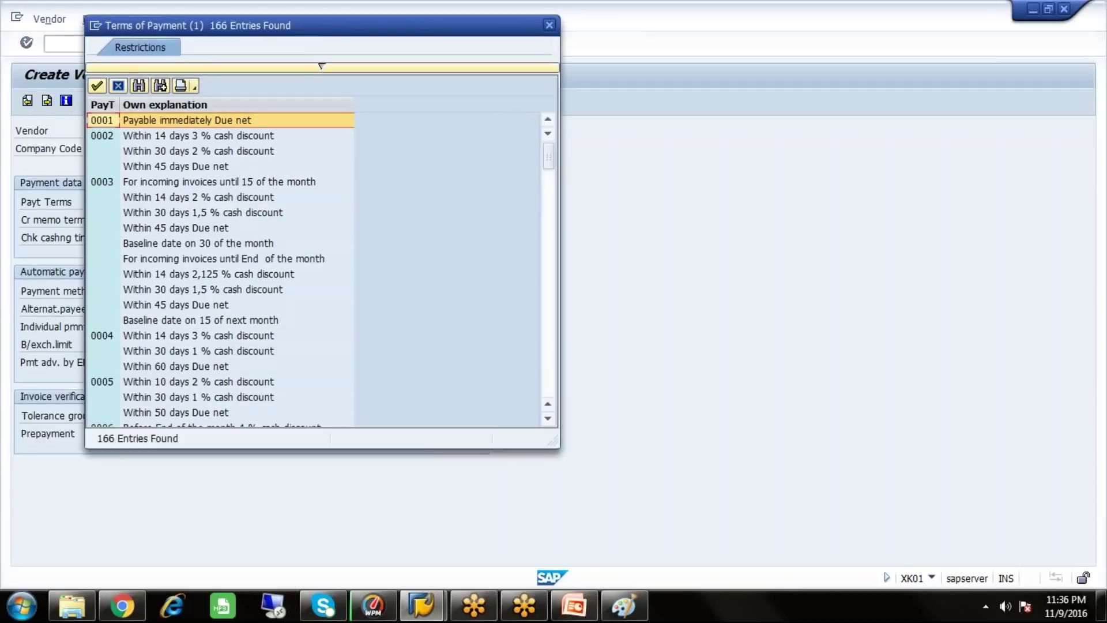
pyautogui.click(214, 122)
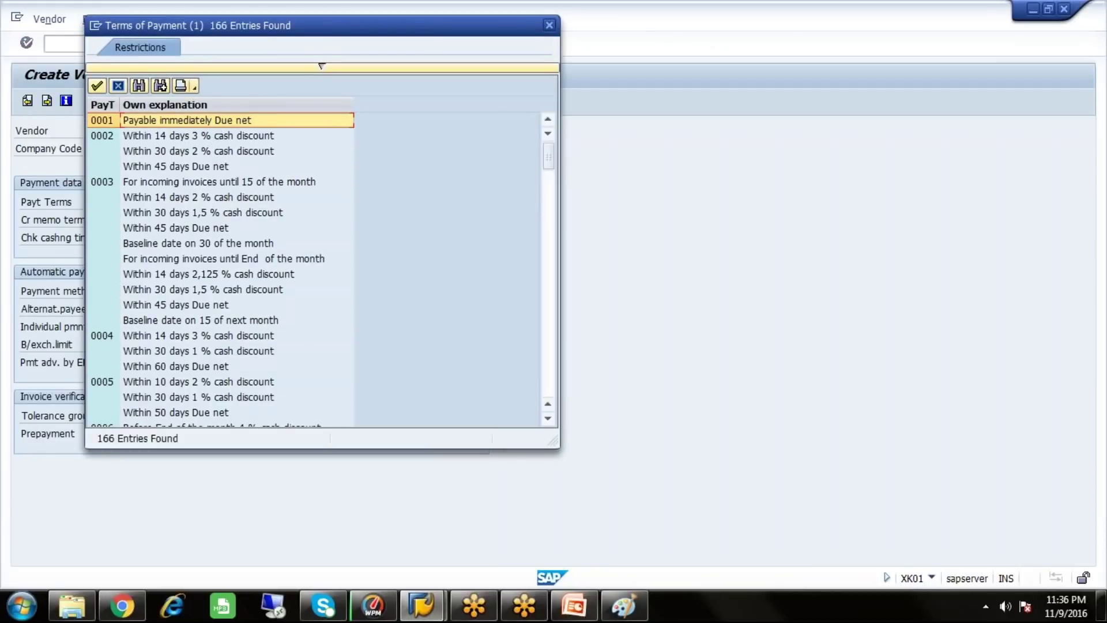
pyautogui.doubleClick(237, 124)
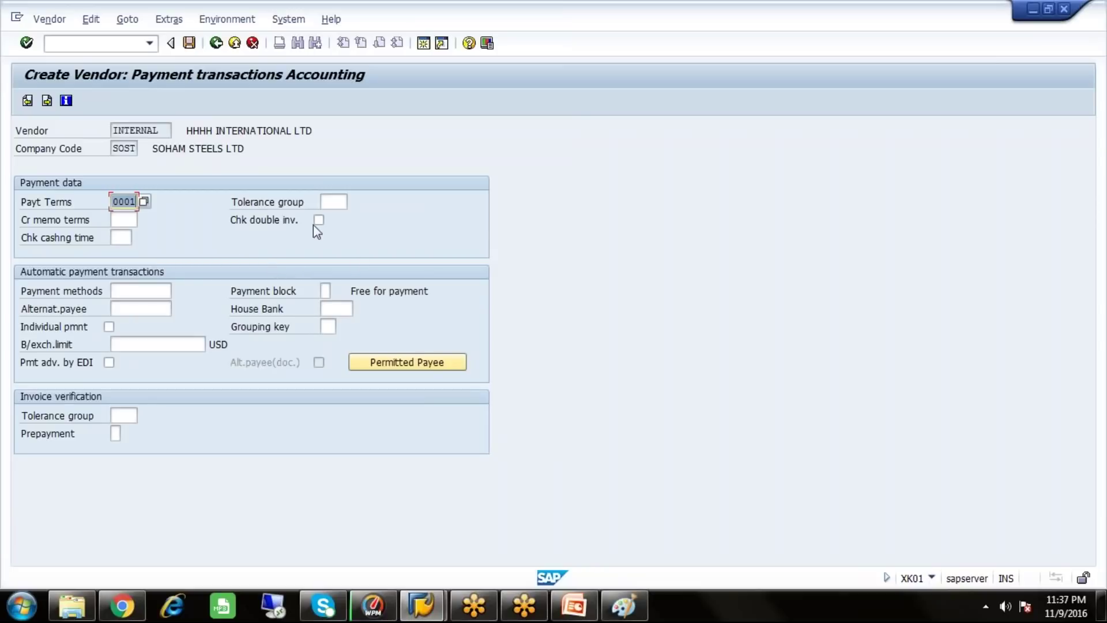
pyautogui.click(190, 44)
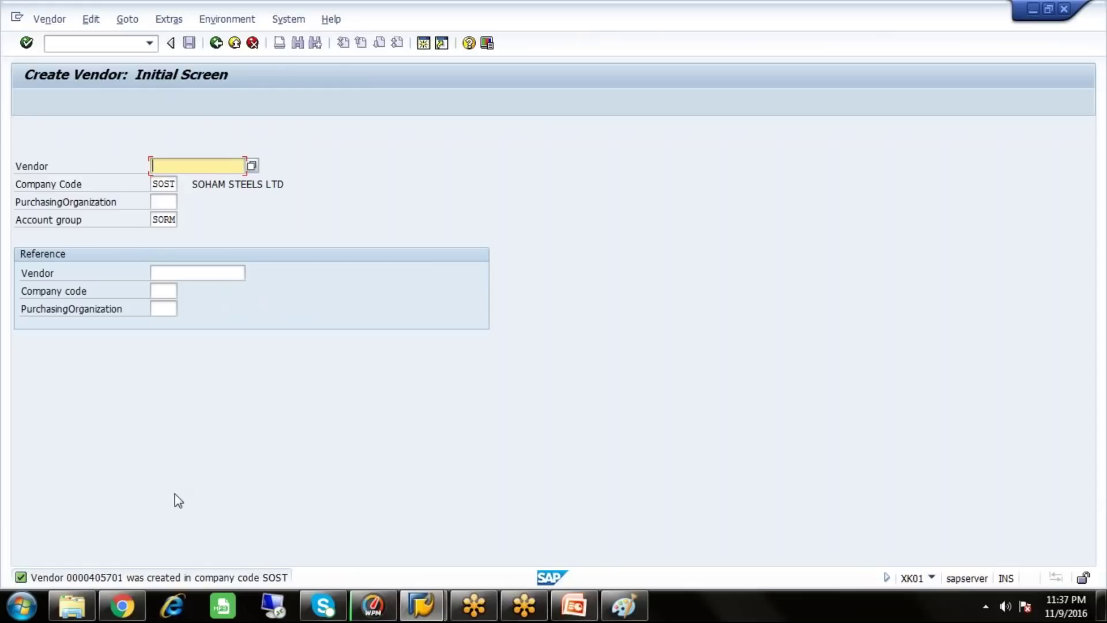
# Start a new vendor in account group SORM, using HHHH INTERNATIONAL LTD in company code SOST as reference
pyautogui.click(175, 220)
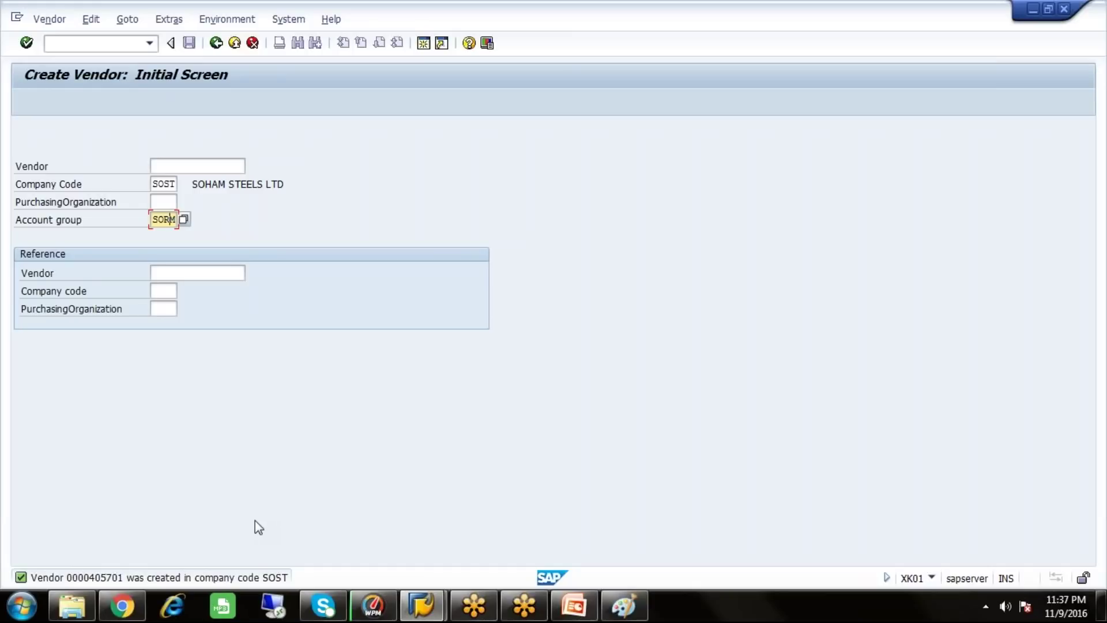
pyautogui.click(193, 275)
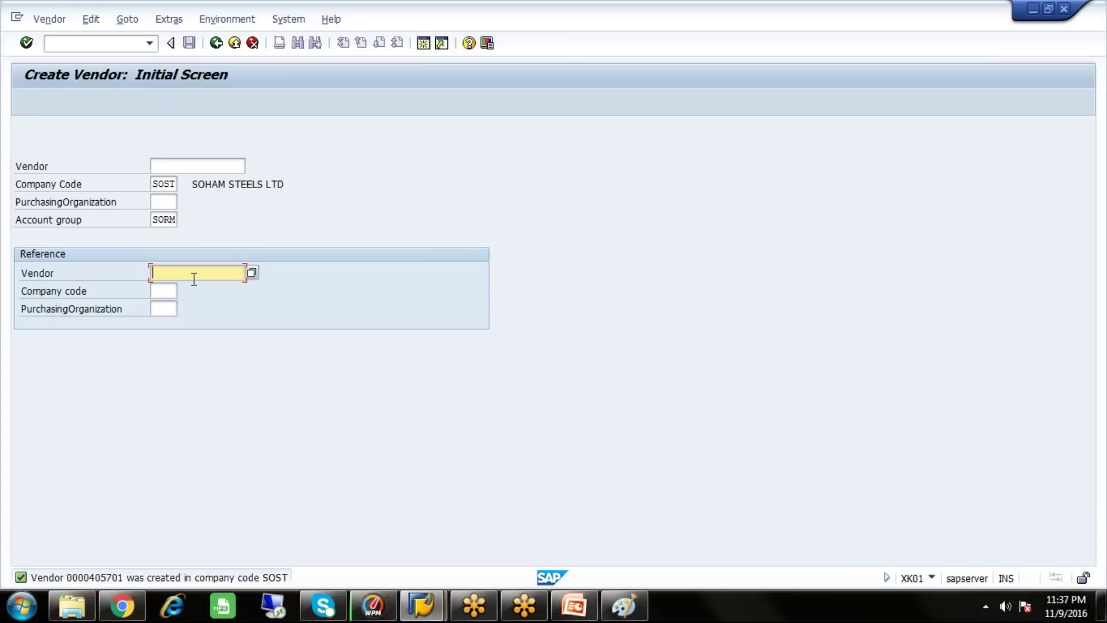
pyautogui.click(251, 272)
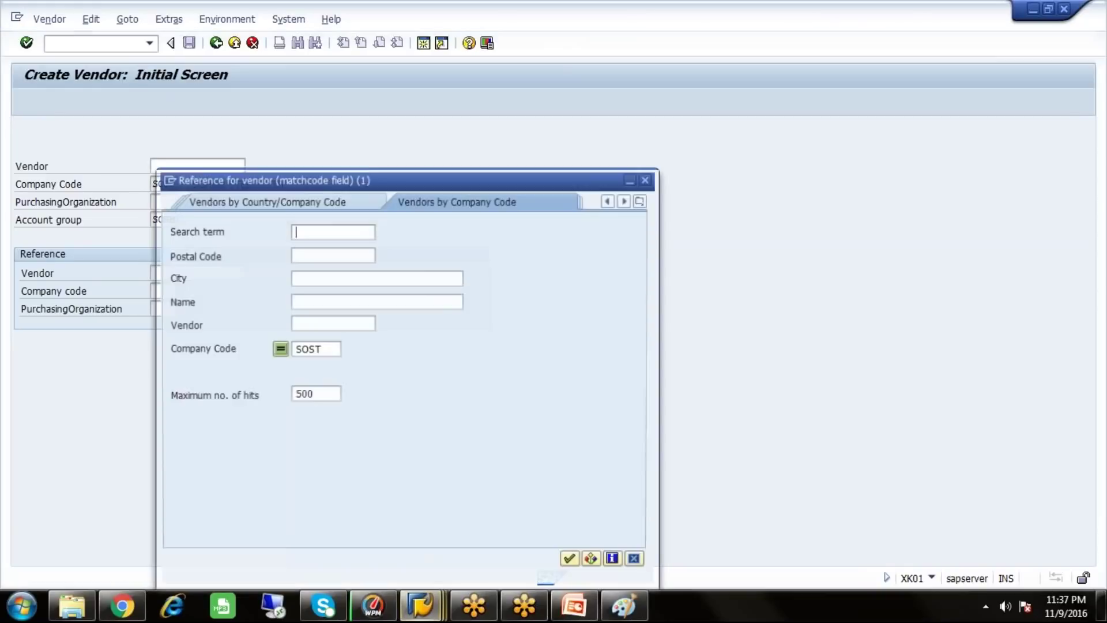
pyautogui.click(570, 564)
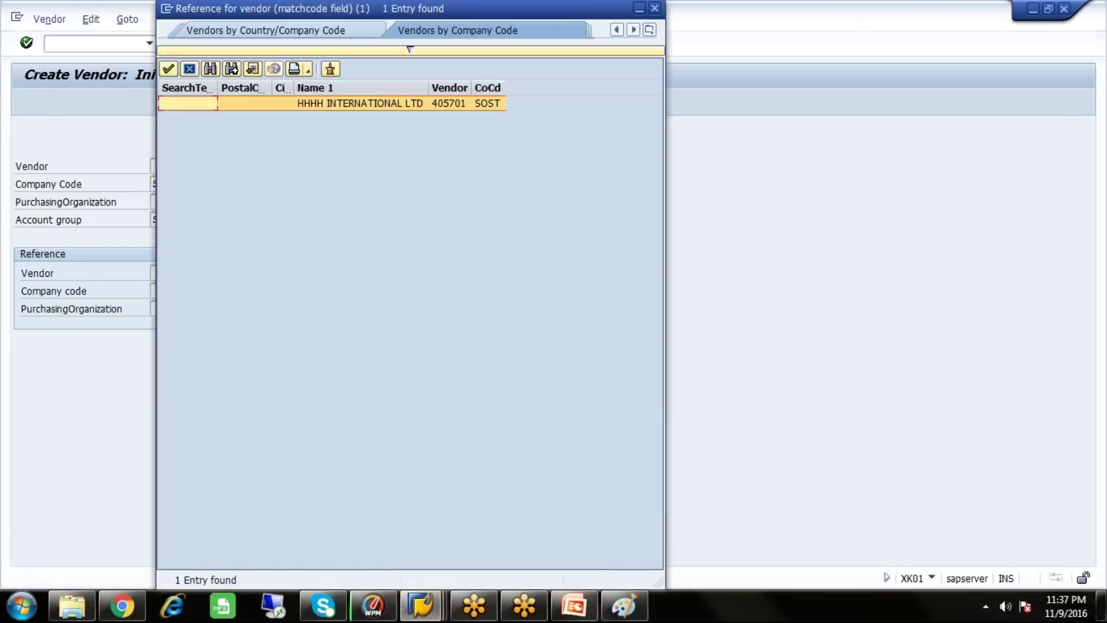
pyautogui.doubleClick(427, 103)
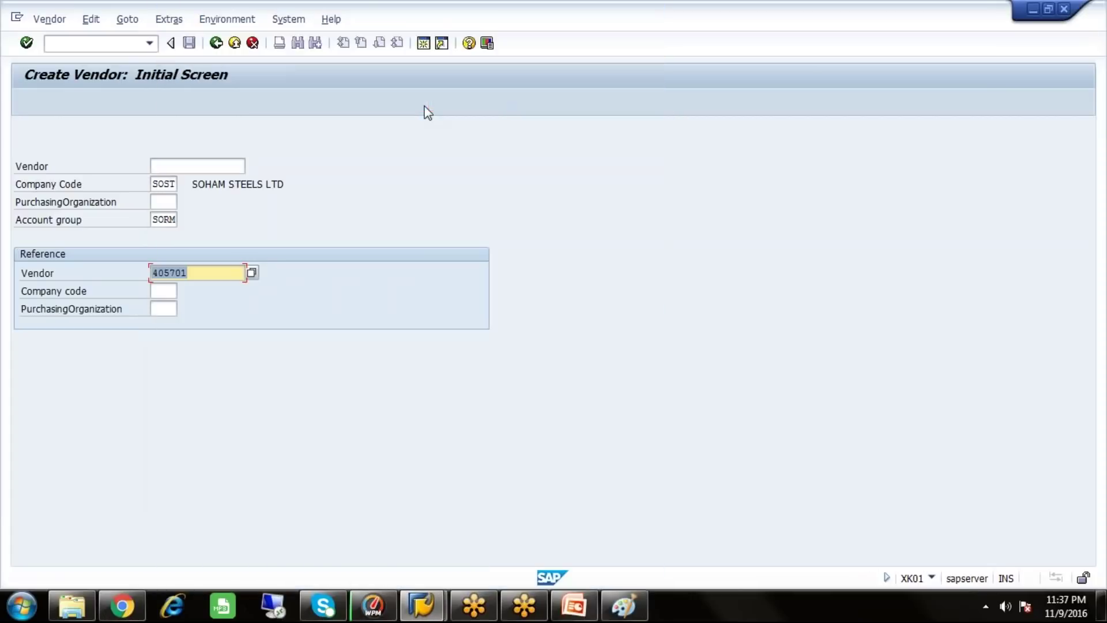
pyautogui.click(167, 291)
pyautogui.write('SOST')
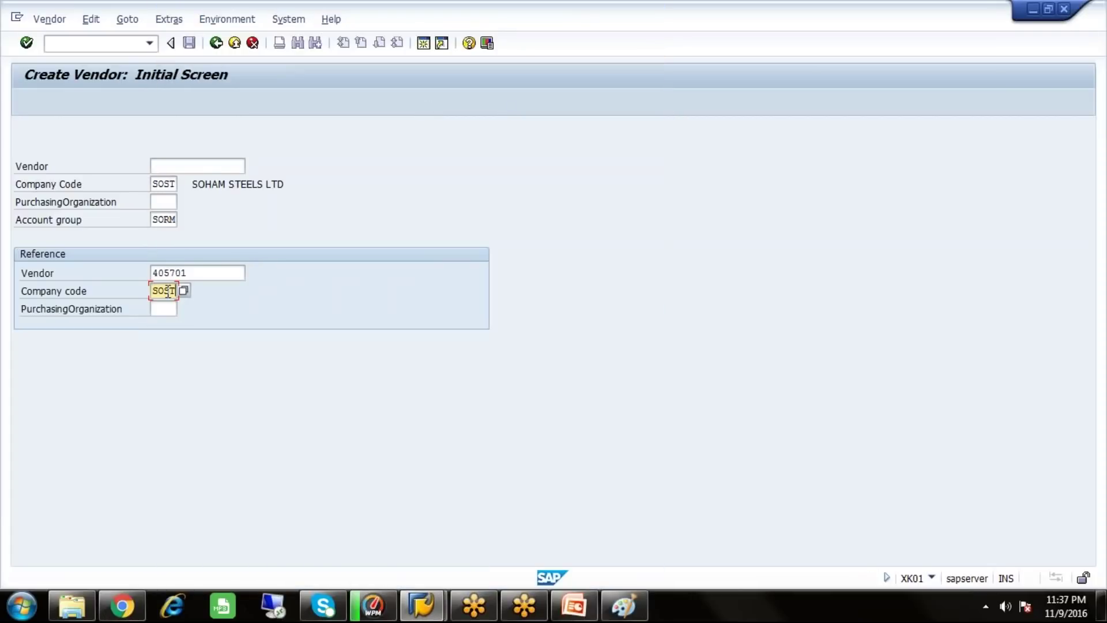
pyautogui.press('Return')
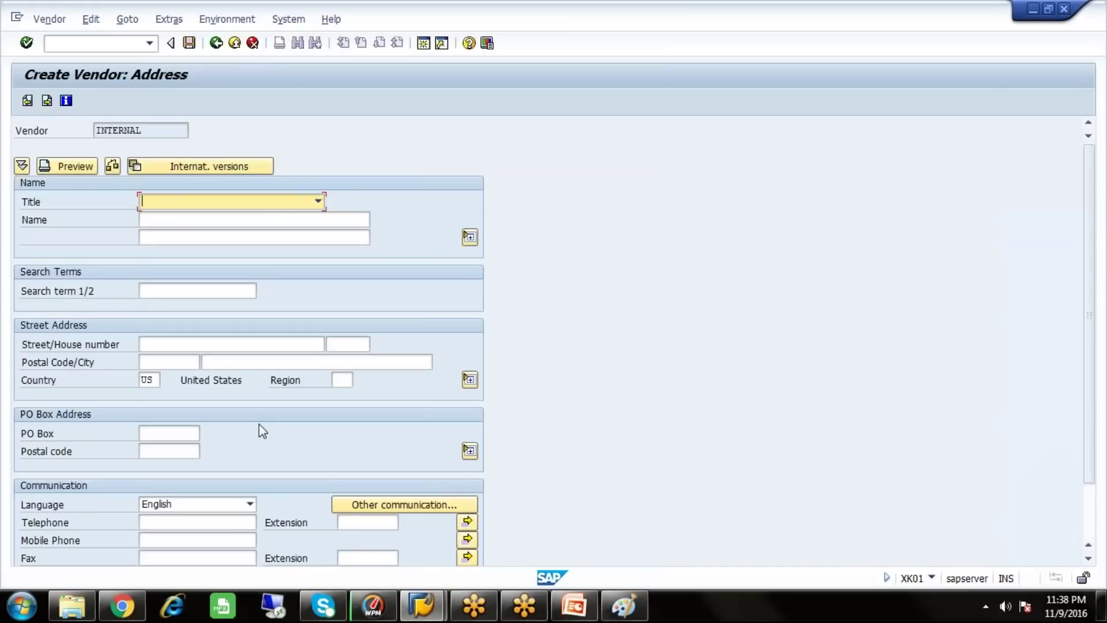
# Set the new vendor's title to Company and its name to LLLLL INTERNATIONAL LTD, and confirm the address data
pyautogui.click(318, 202)
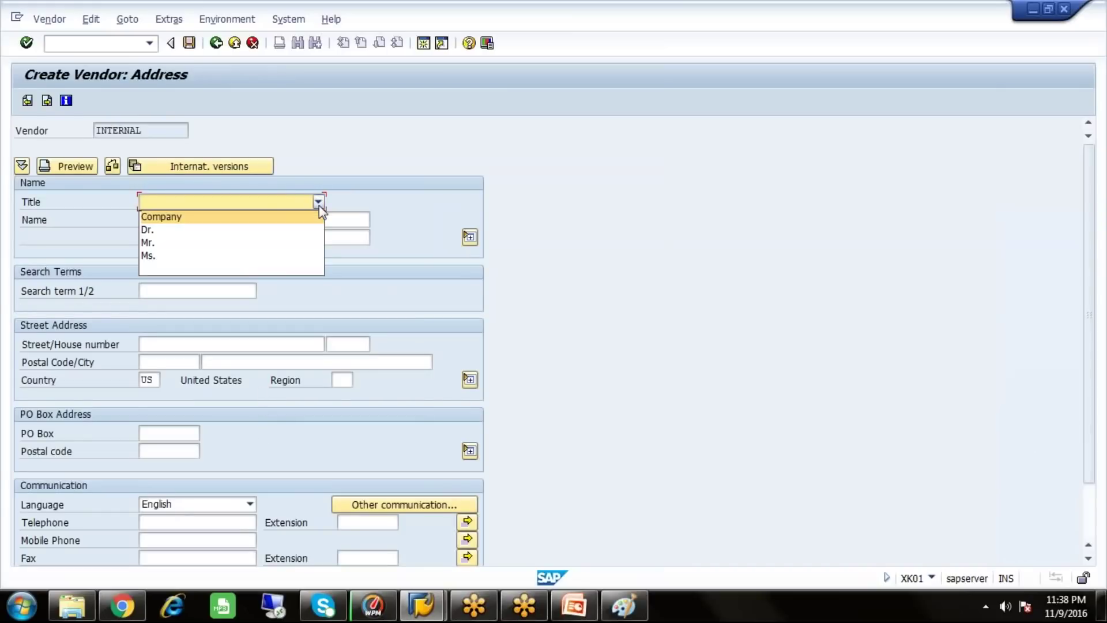
pyautogui.click(262, 217)
pyautogui.press('Tab')
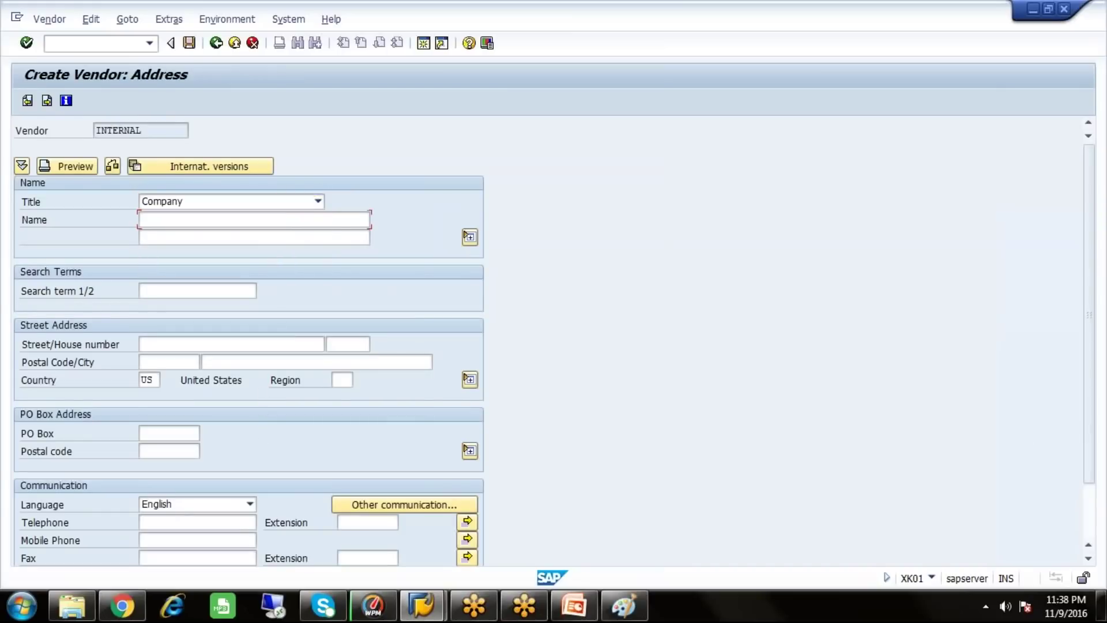
pyautogui.write('L')
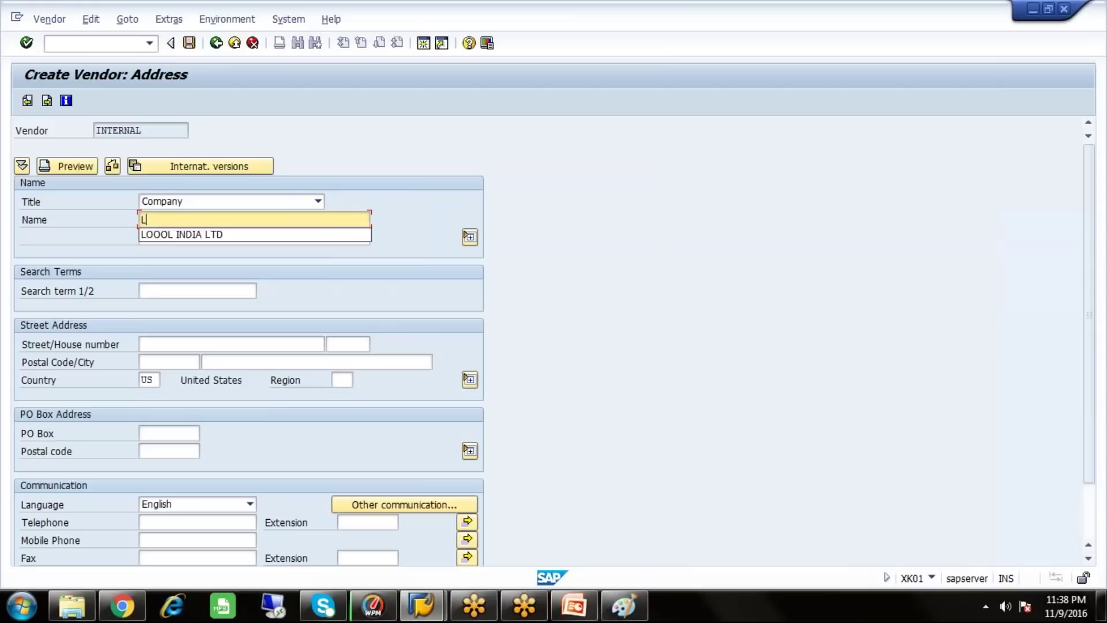
pyautogui.write('LLLL I')
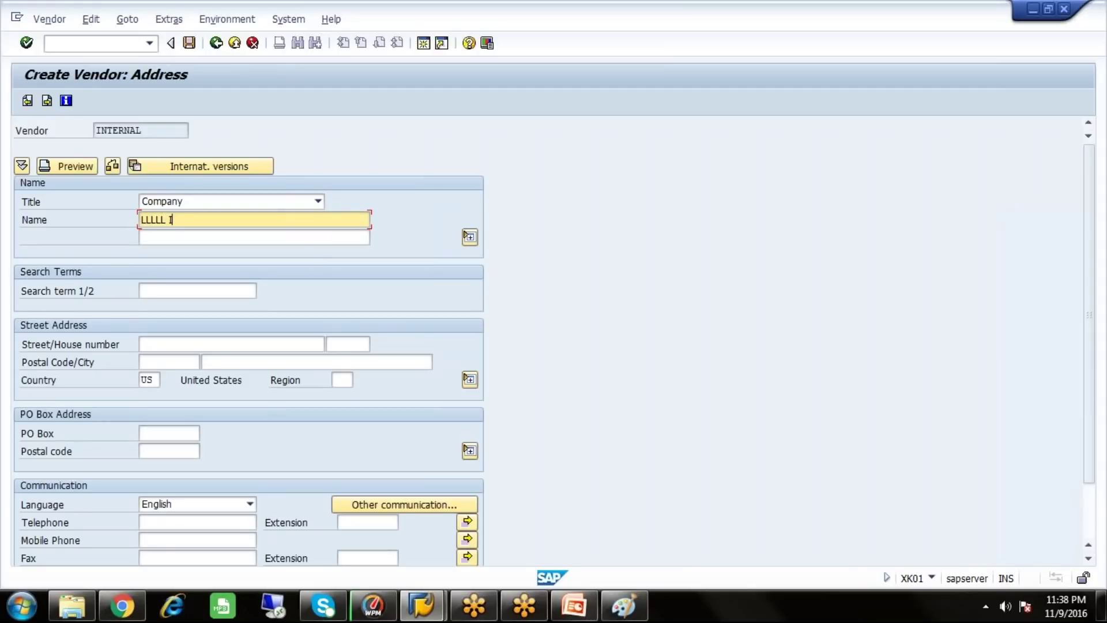
pyautogui.write('NTERNA')
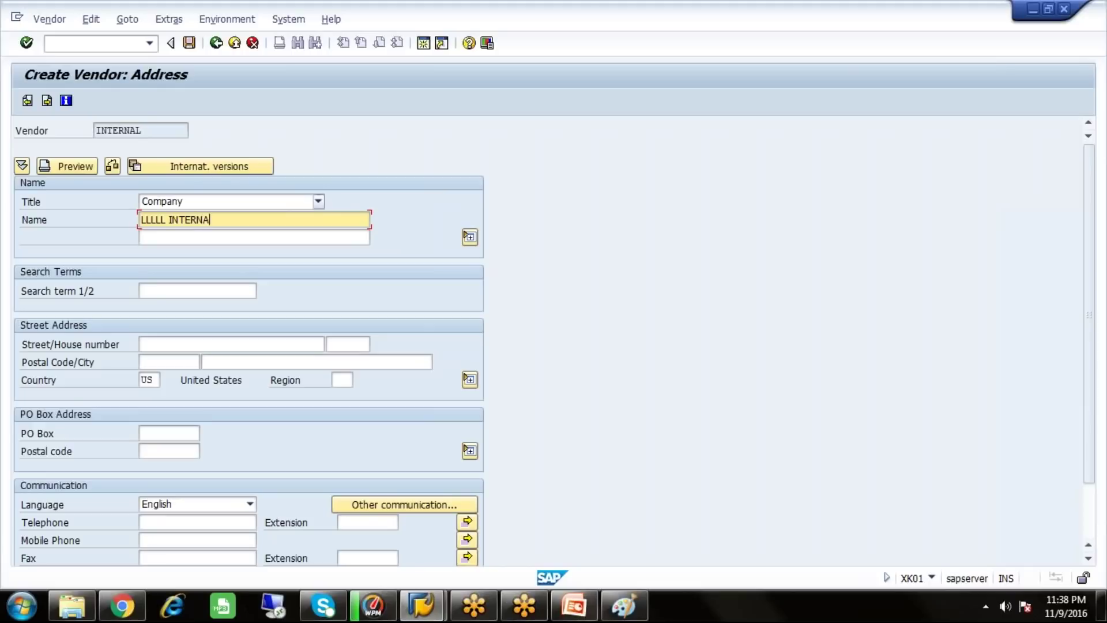
pyautogui.write('TIONAL LTD')
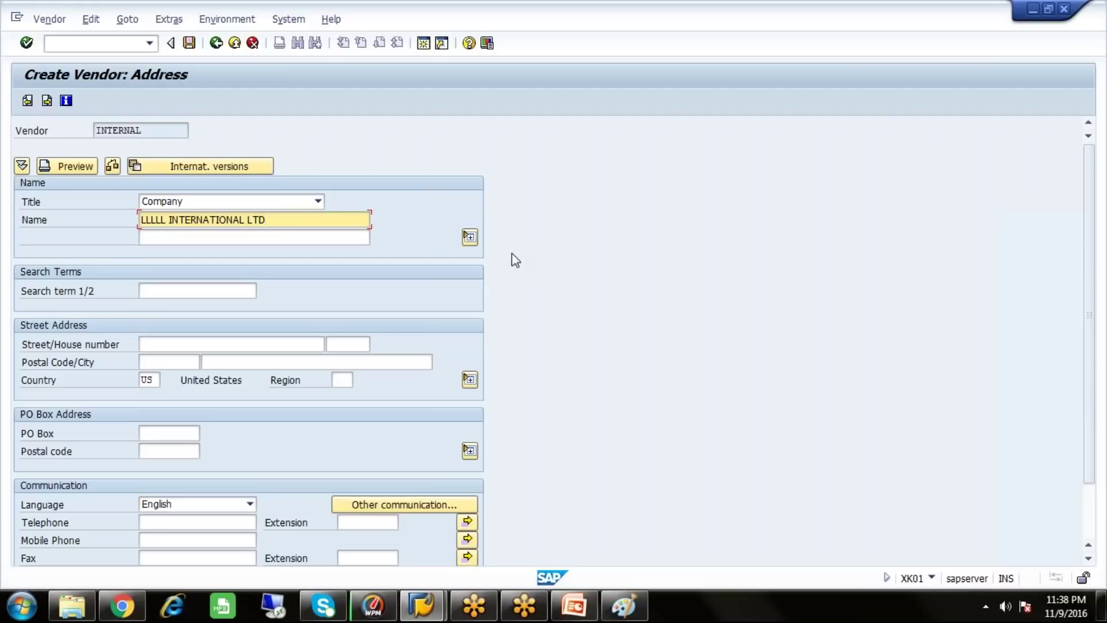
pyautogui.press('Return')
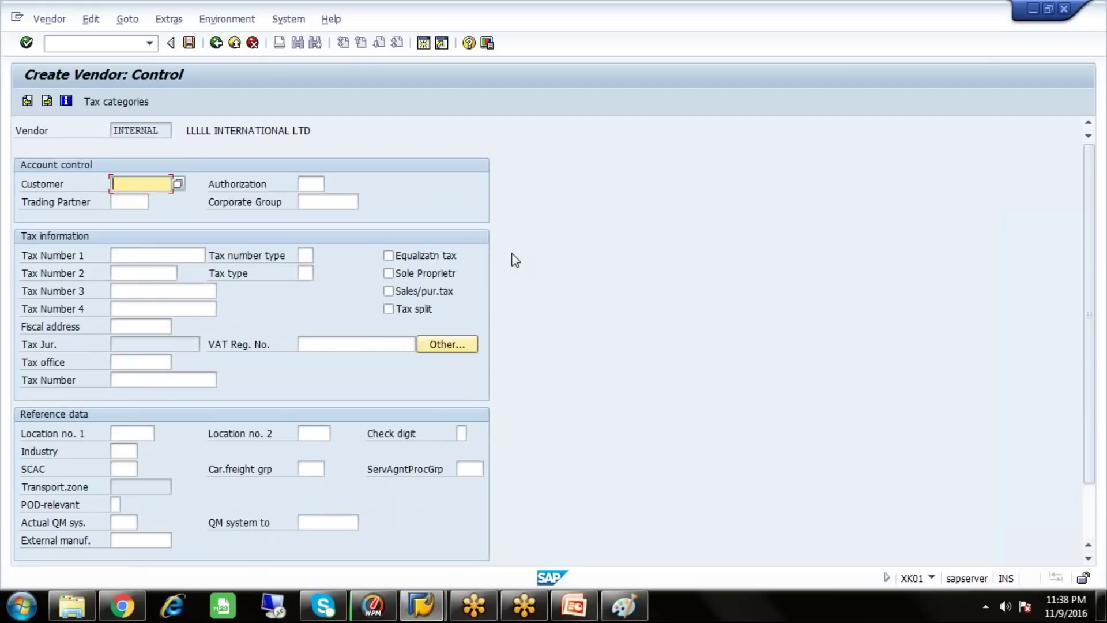
# Accept the control, bank, accounting and payment data copied from the reference and save the vendor
pyautogui.press('Return')
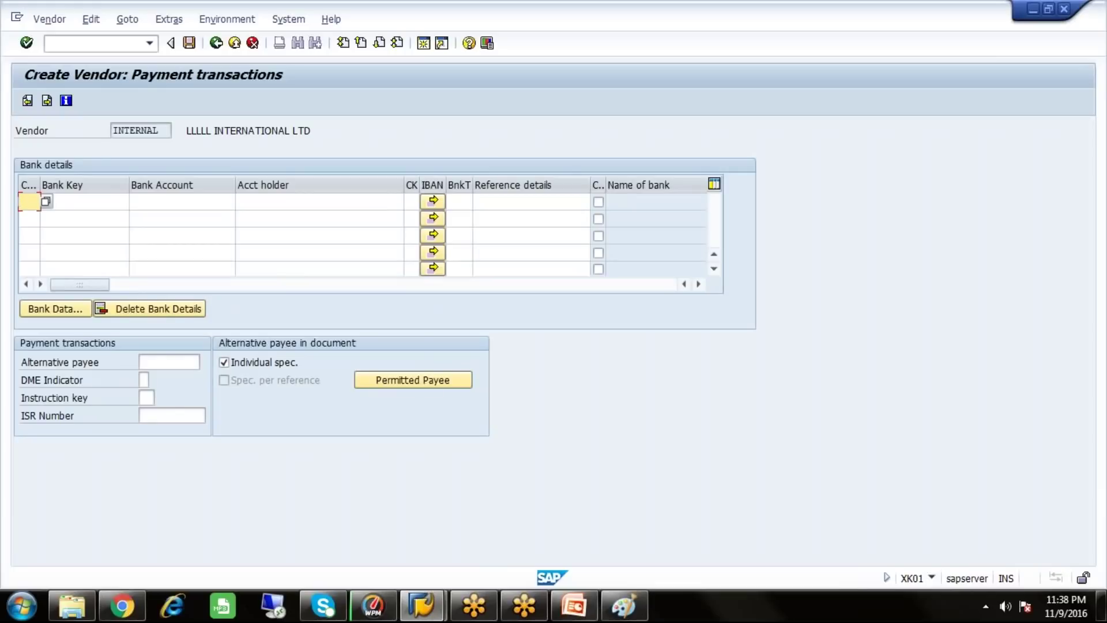
pyautogui.press('Return')
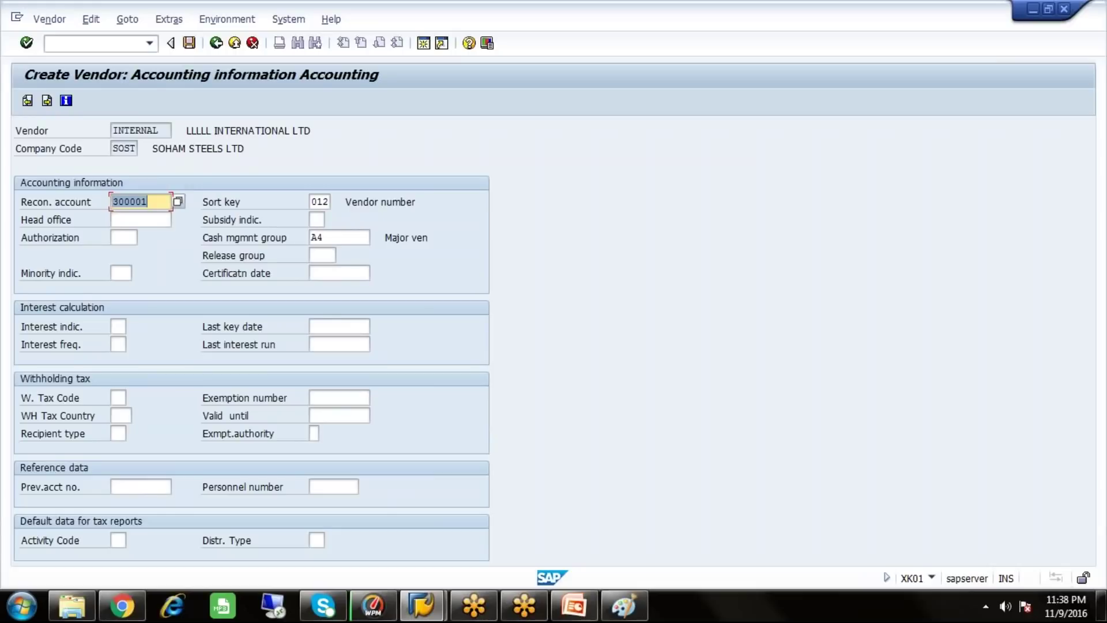
pyautogui.press('Return')
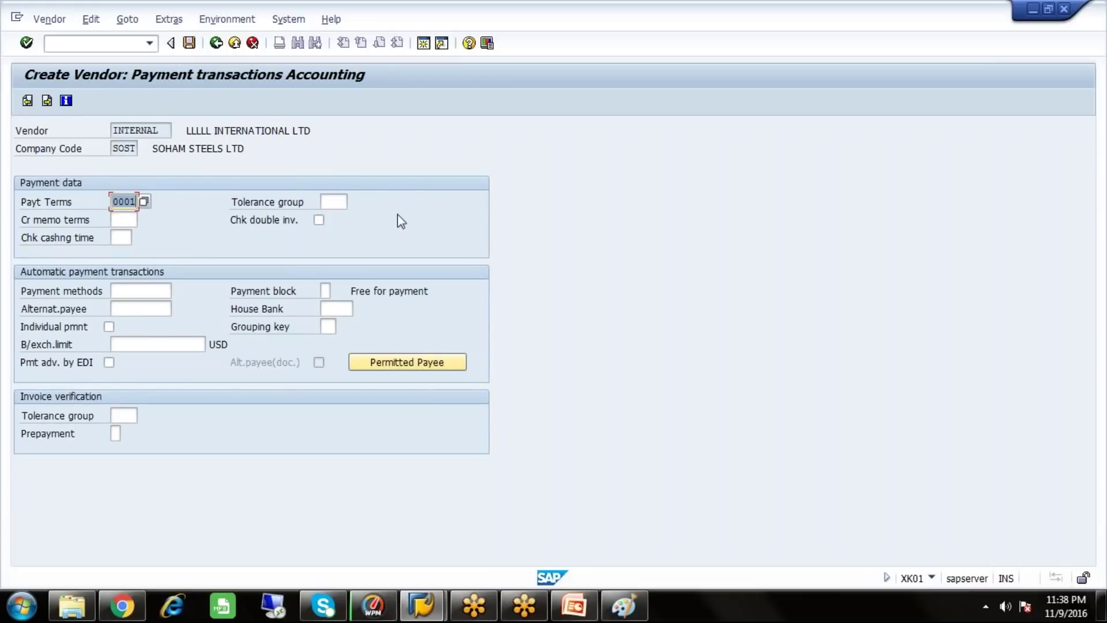
pyautogui.click(190, 44)
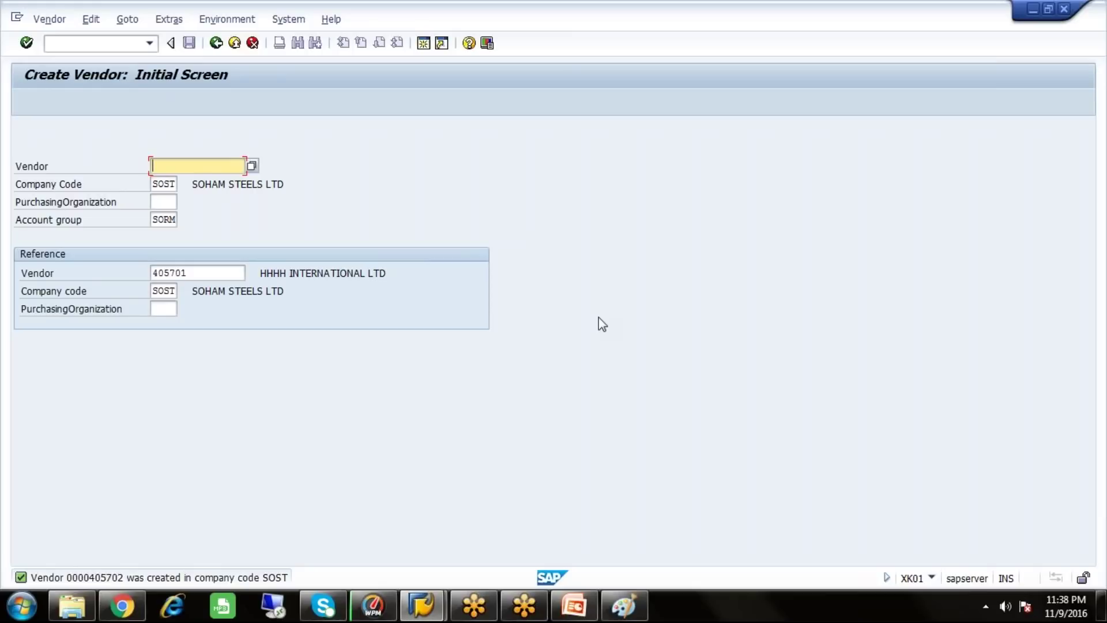
pyautogui.press('Return')
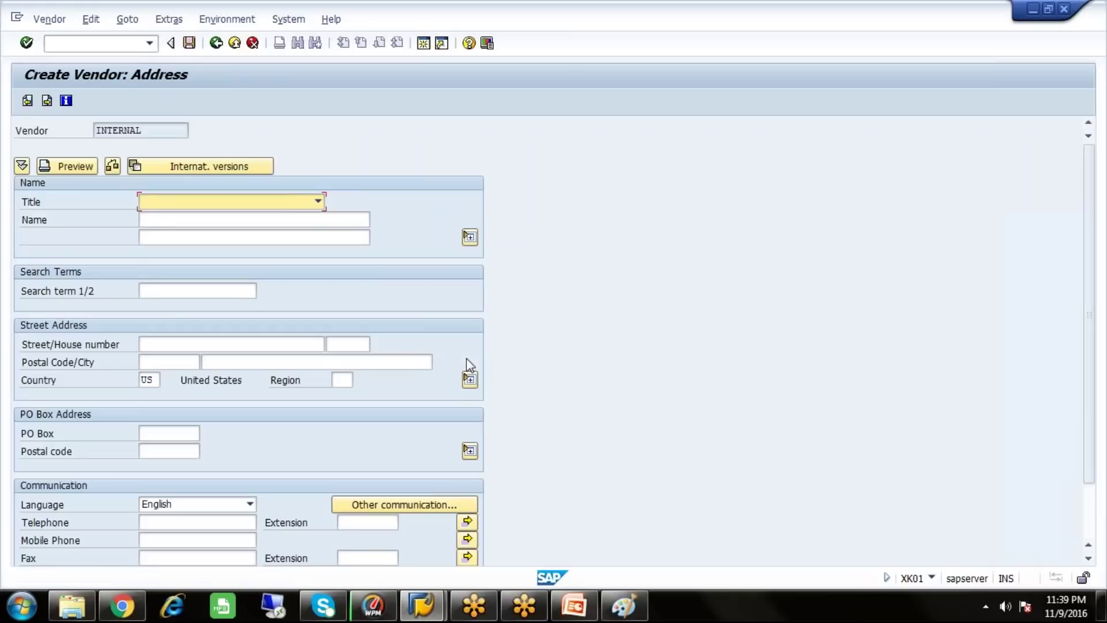
pyautogui.press('Down')
pyautogui.click(320, 222)
pyautogui.write('NNNN')
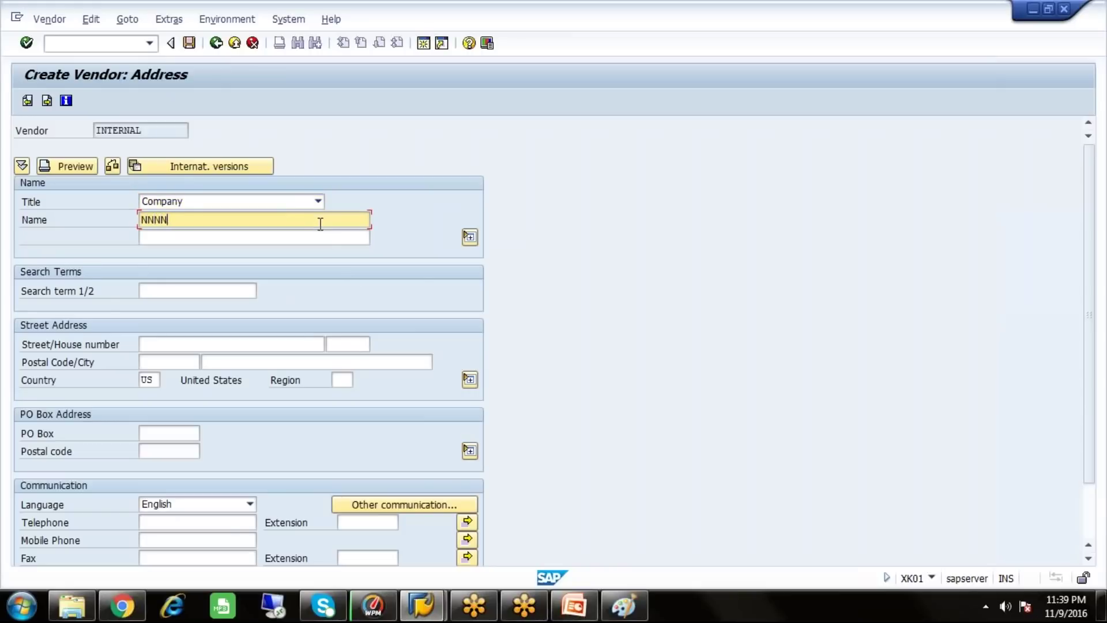
pyautogui.press('Return')
pyautogui.press('Return')
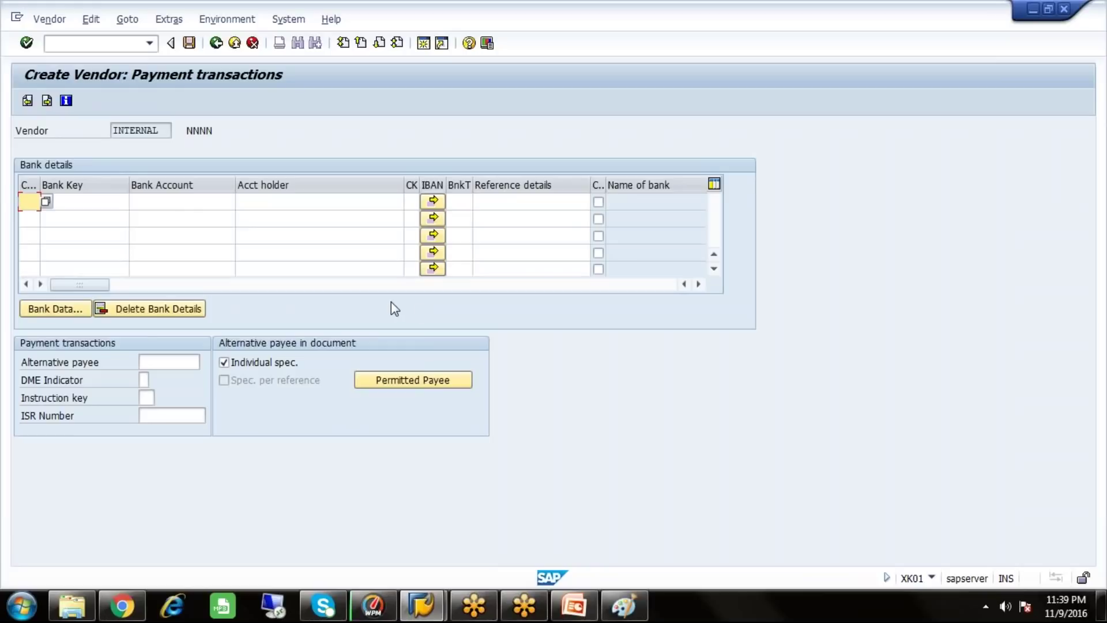
pyautogui.click(118, 197)
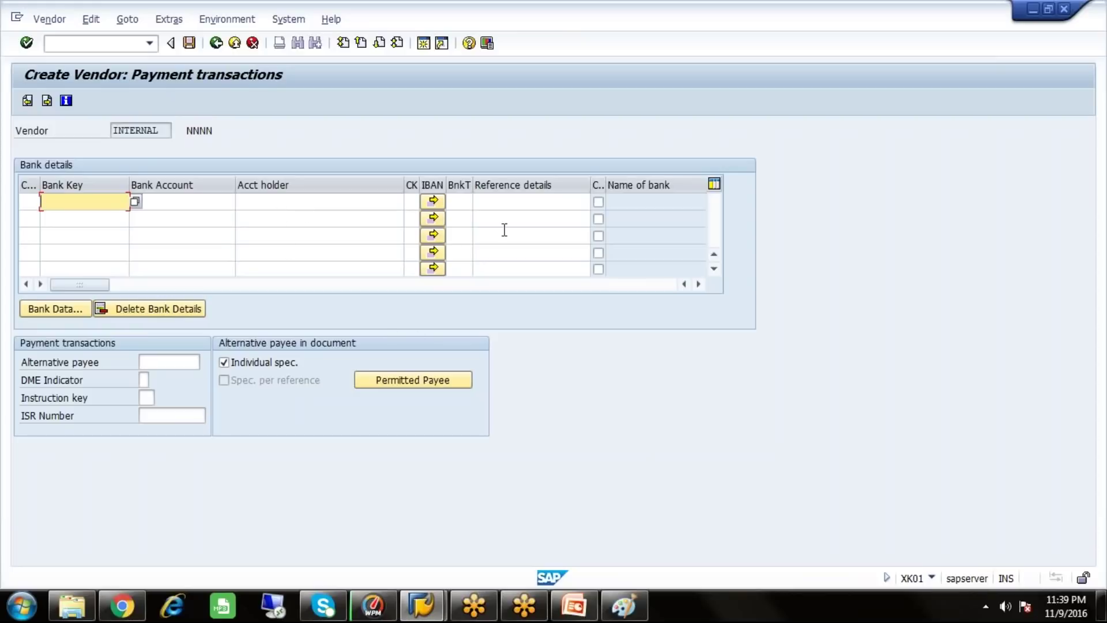
pyautogui.click(256, 49)
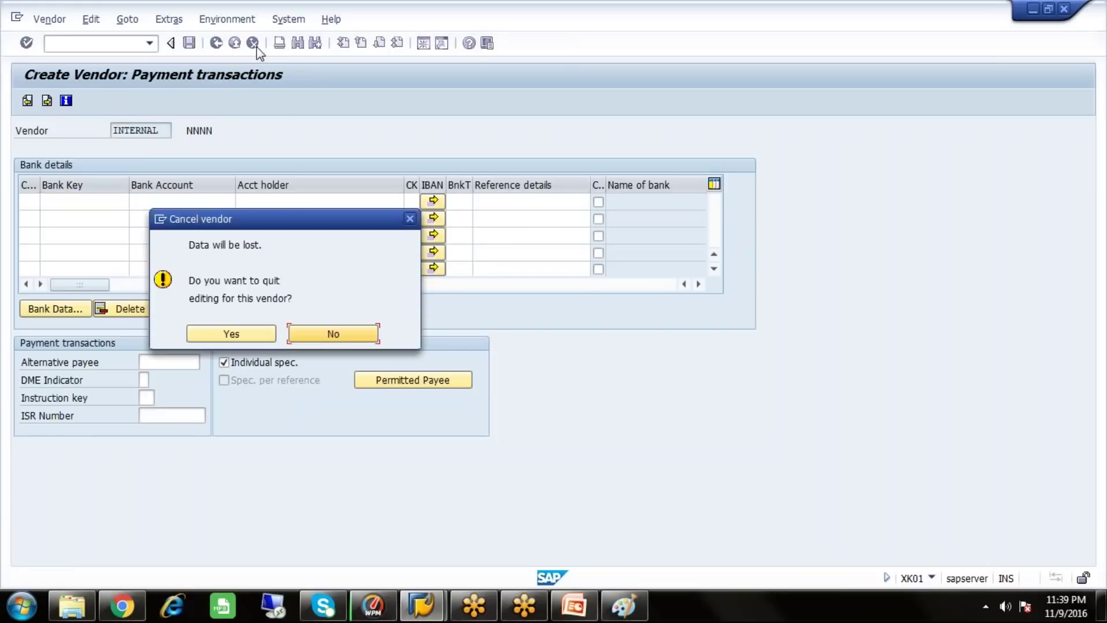
pyautogui.click(242, 336)
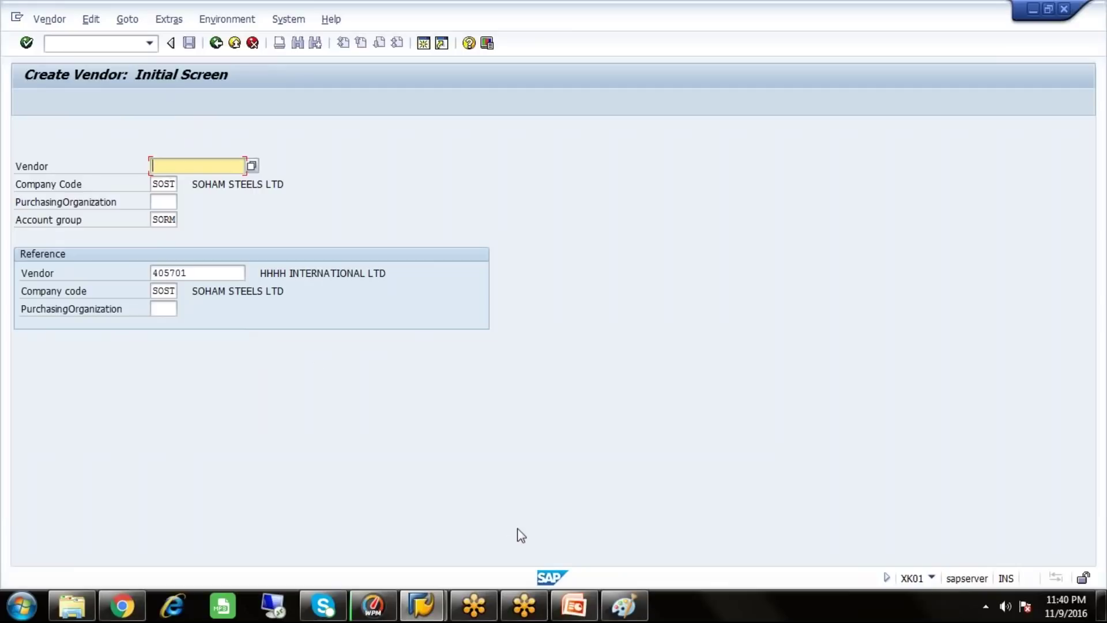
# Switch to Paint and start a new blank picture without saving the existing G/L account notes
pyautogui.click(624, 606)
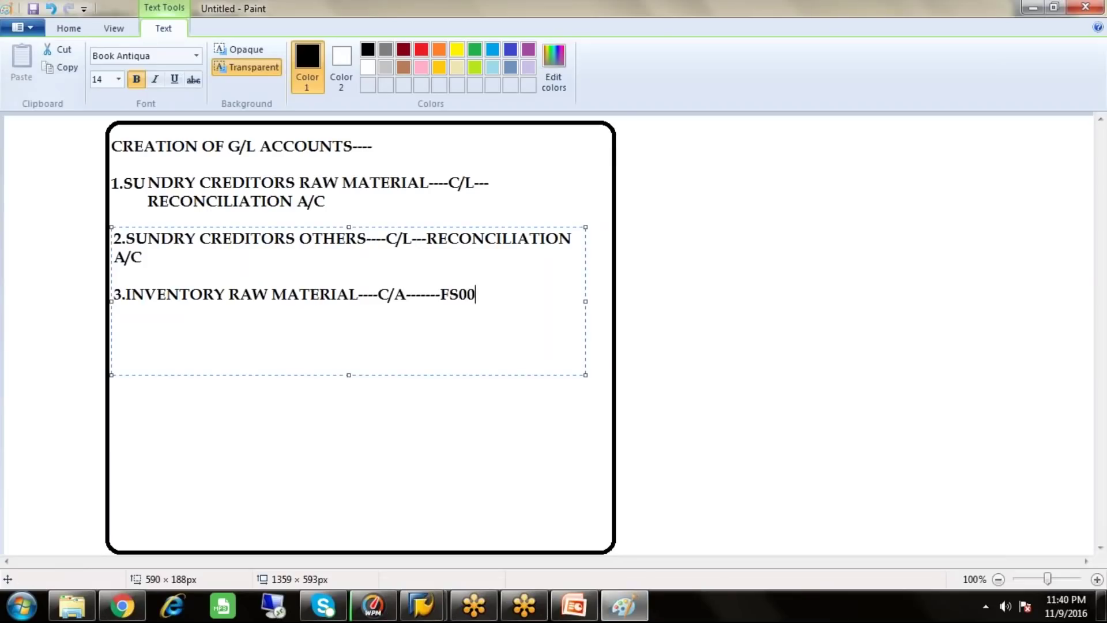
pyautogui.click(31, 31)
pyautogui.click(41, 54)
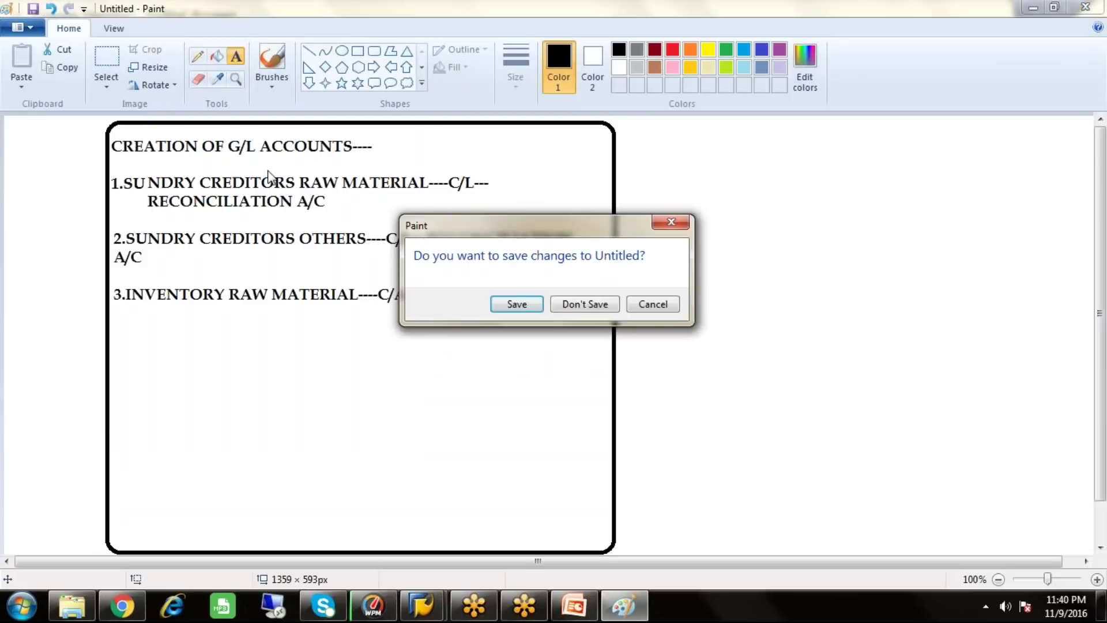
pyautogui.click(556, 304)
# Draw a large rounded rectangle on the canvas and write the heading "DOCUMENT TYPES AND NUMBER RANGES--" inside it
pyautogui.click(374, 51)
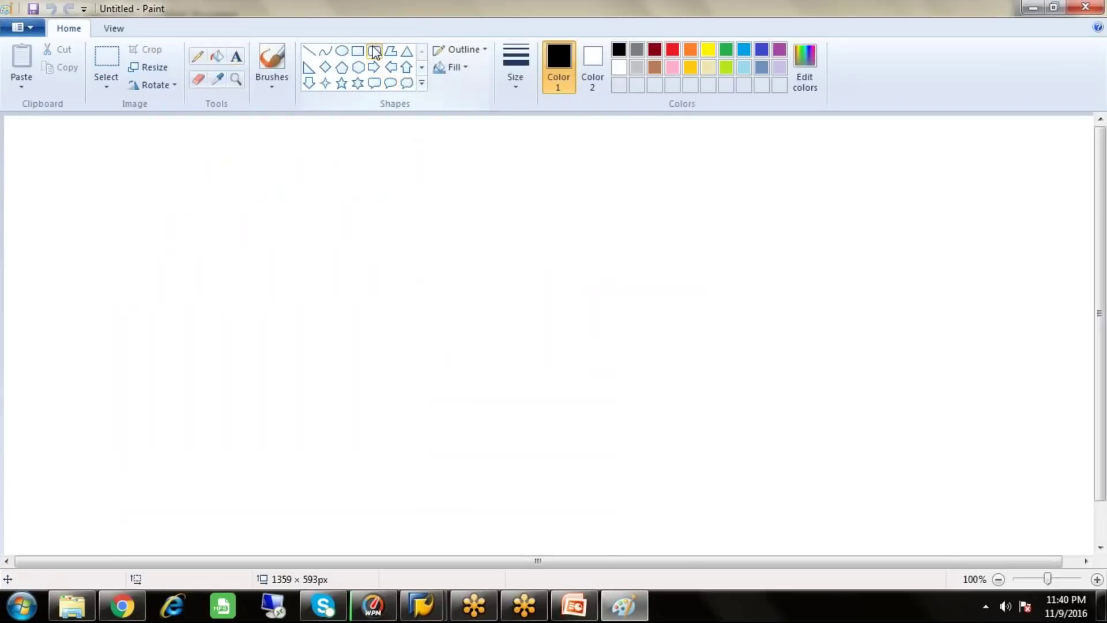
pyautogui.moveTo(153, 121); pyautogui.dragTo(588, 552)
pyautogui.click(236, 57)
pyautogui.click(162, 139)
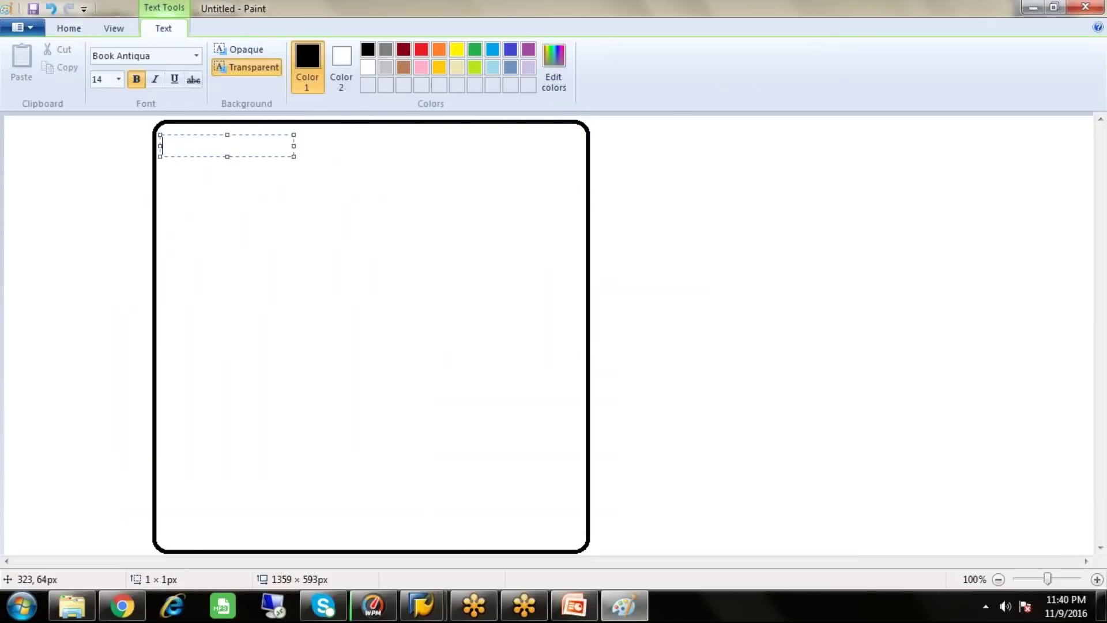
pyautogui.moveTo(291, 155); pyautogui.dragTo(575, 220)
pyautogui.write('DOC')
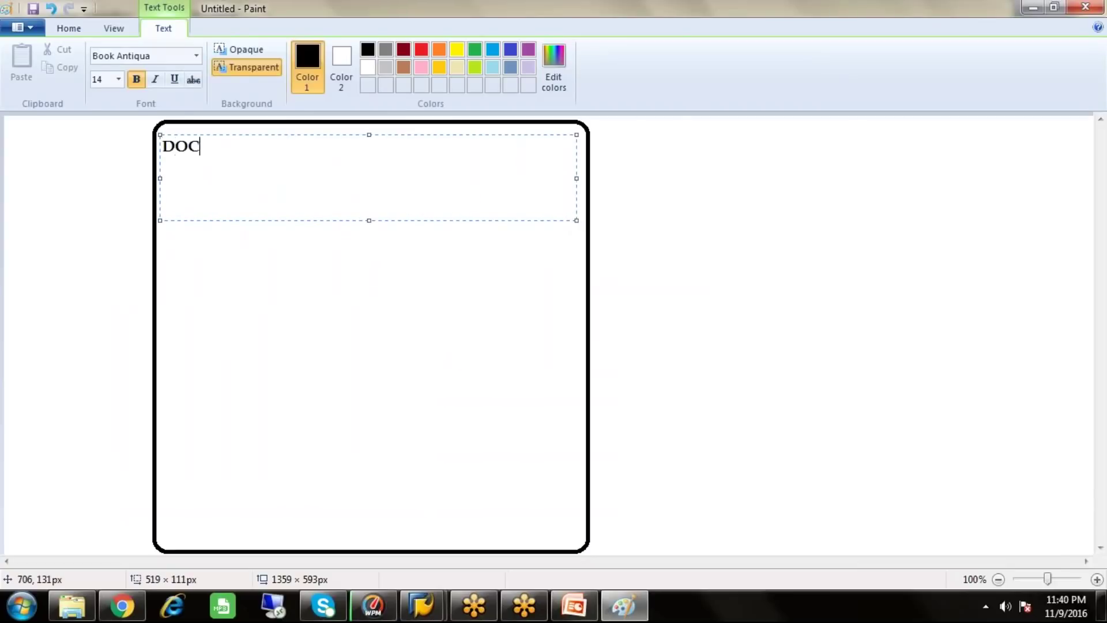
pyautogui.write('UMENT TY')
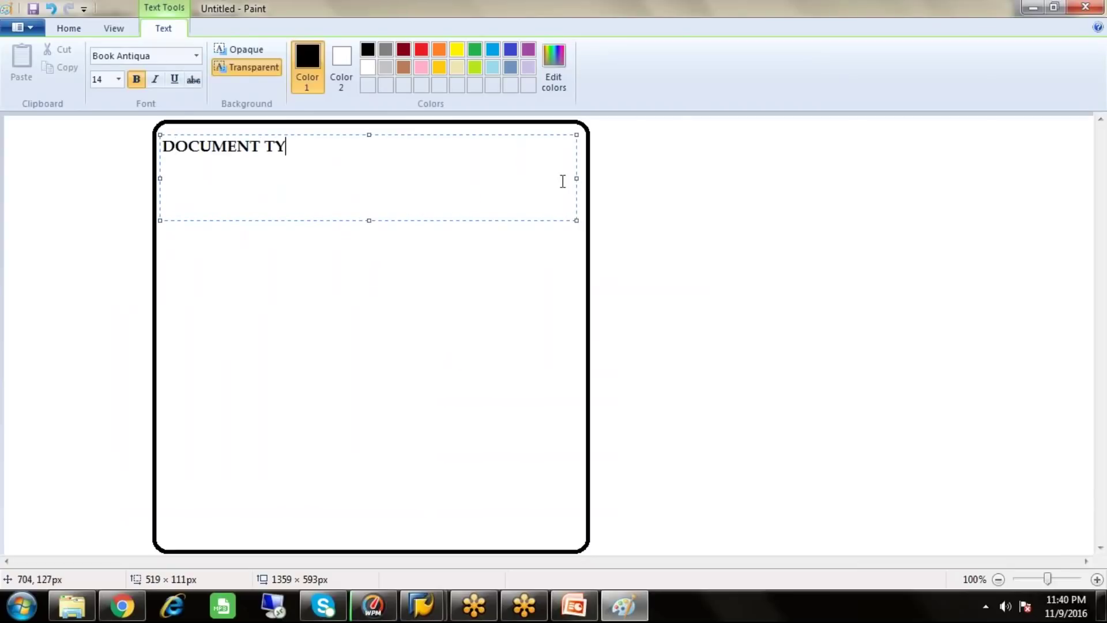
pyautogui.write('PES AND')
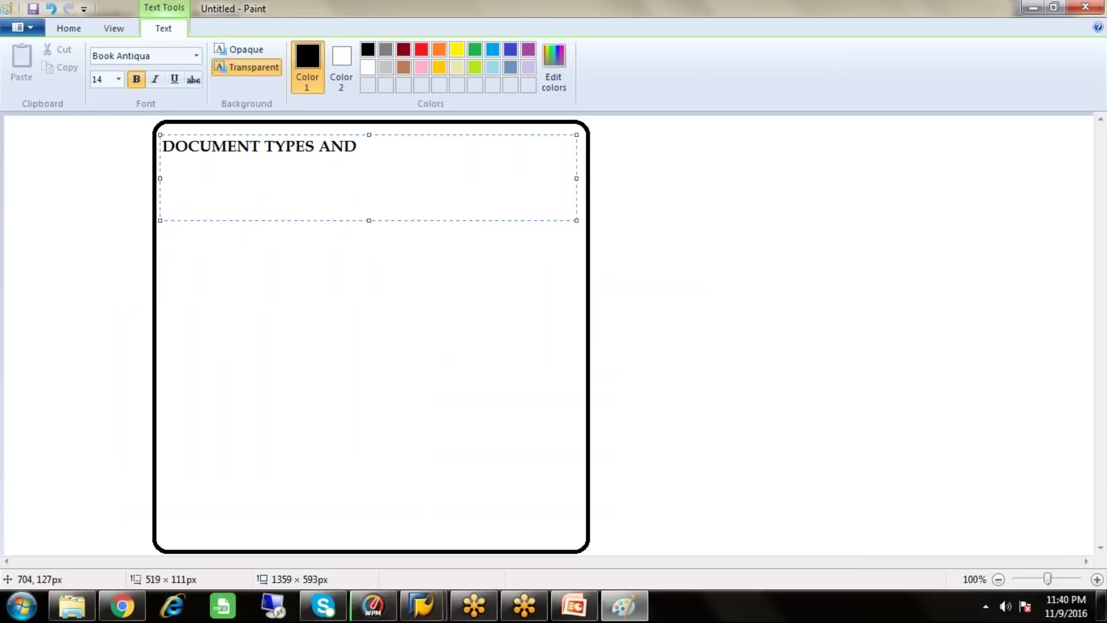
pyautogui.write(' NUMBER')
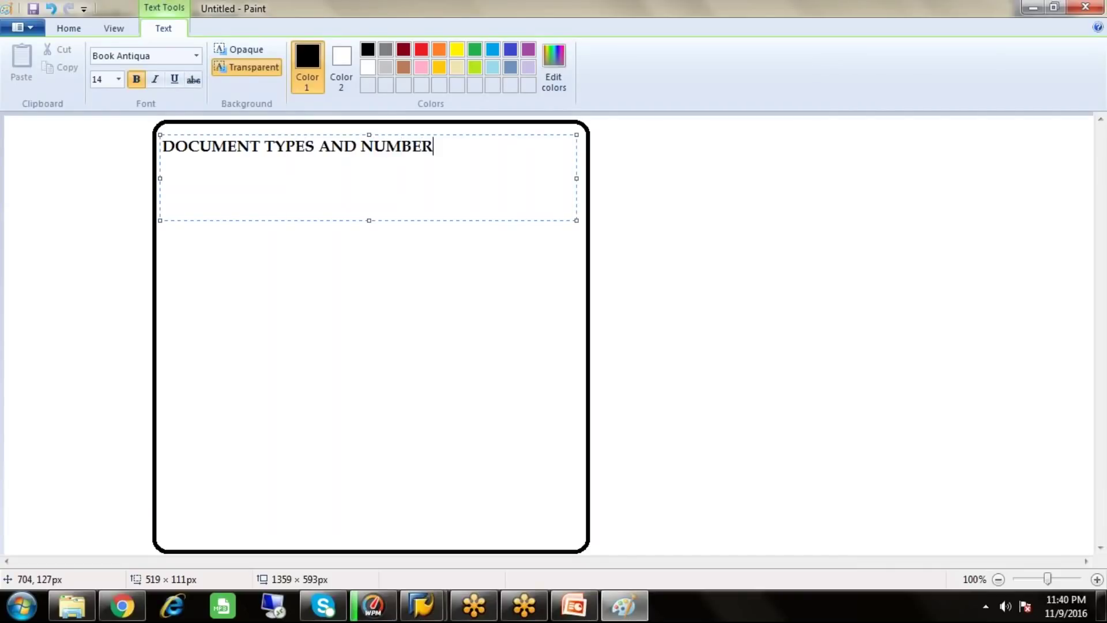
pyautogui.write(' RANGES--')
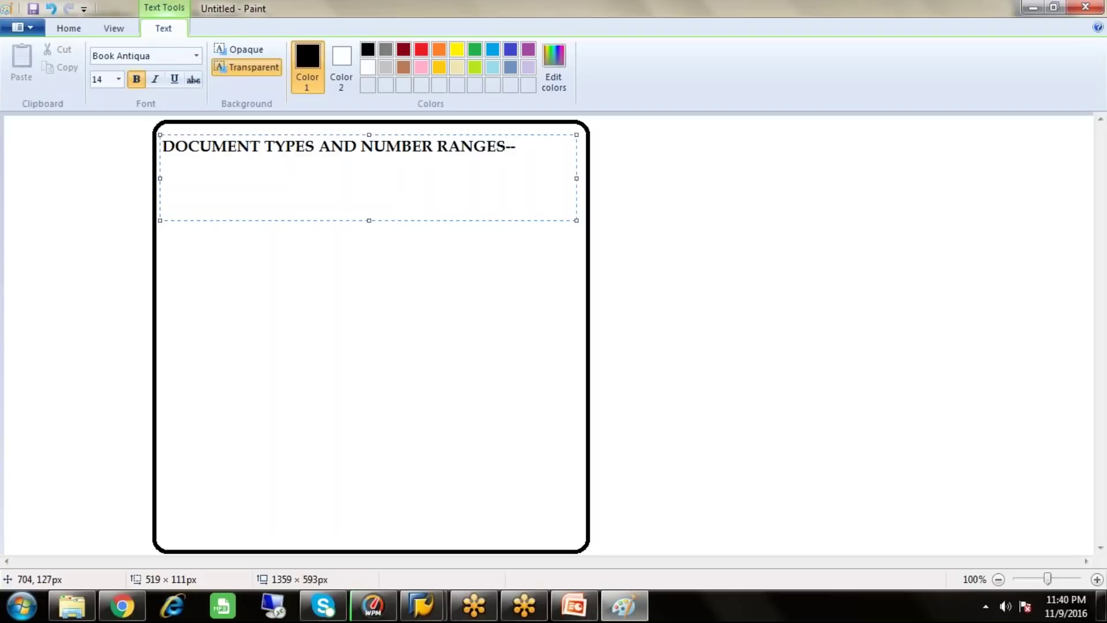
pyautogui.press('Return')
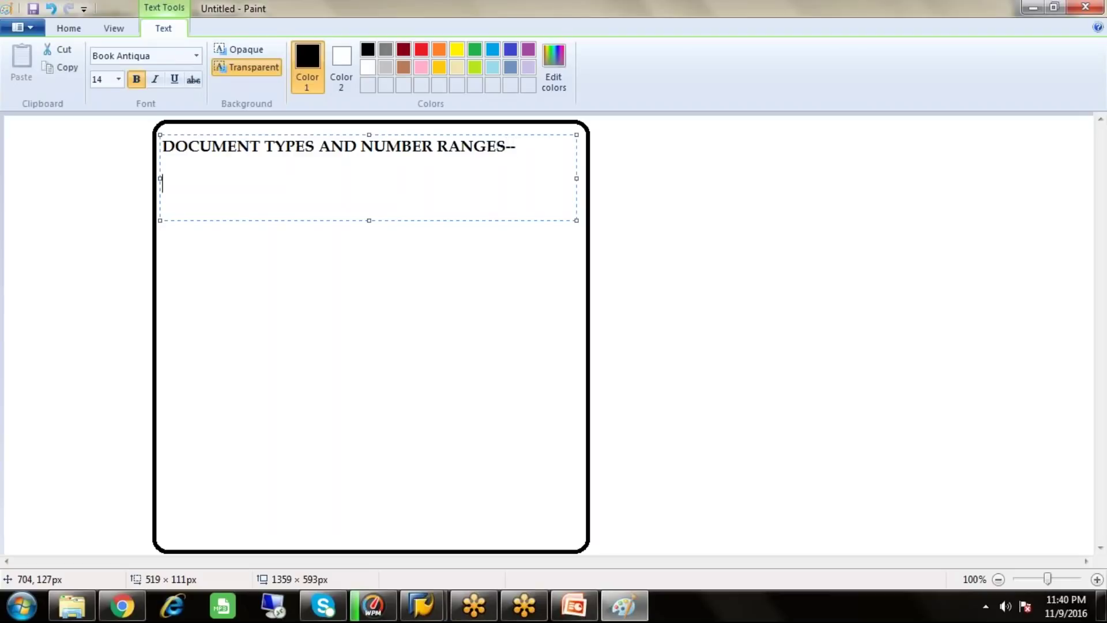
# Below the heading, add the line "G/L---SA----01" and separate lines for KR, KZ and KA
pyautogui.write('G/L---SA----01')
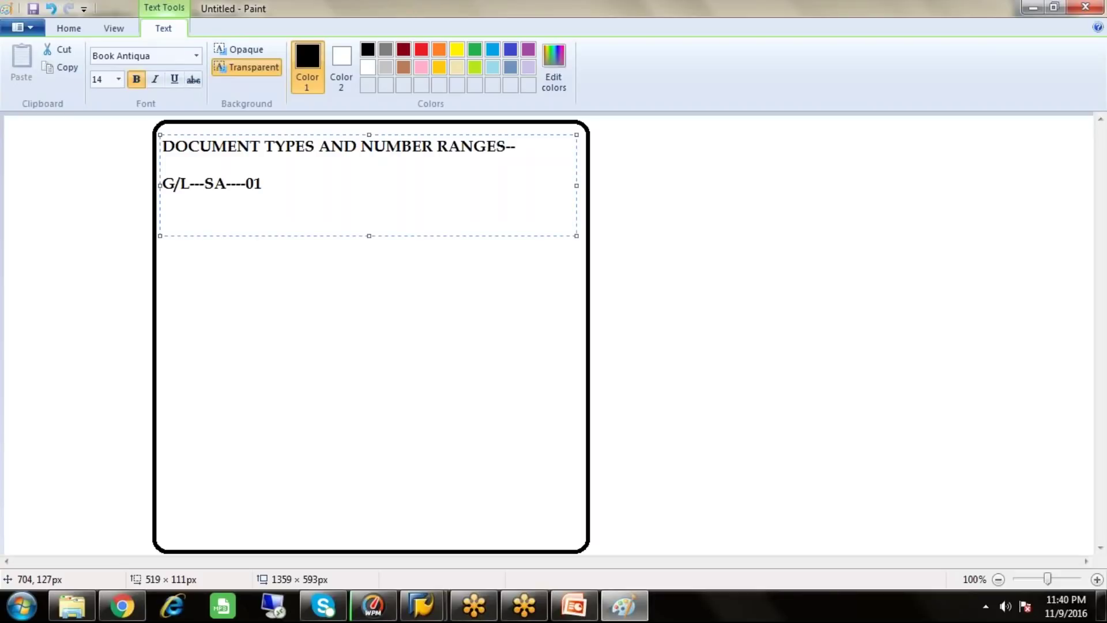
pyautogui.write('KR')
pyautogui.press('Return')
pyautogui.press('Return')
pyautogui.write('KZ')
pyautogui.press('Return')
pyautogui.press('Return')
pyautogui.write('KA')
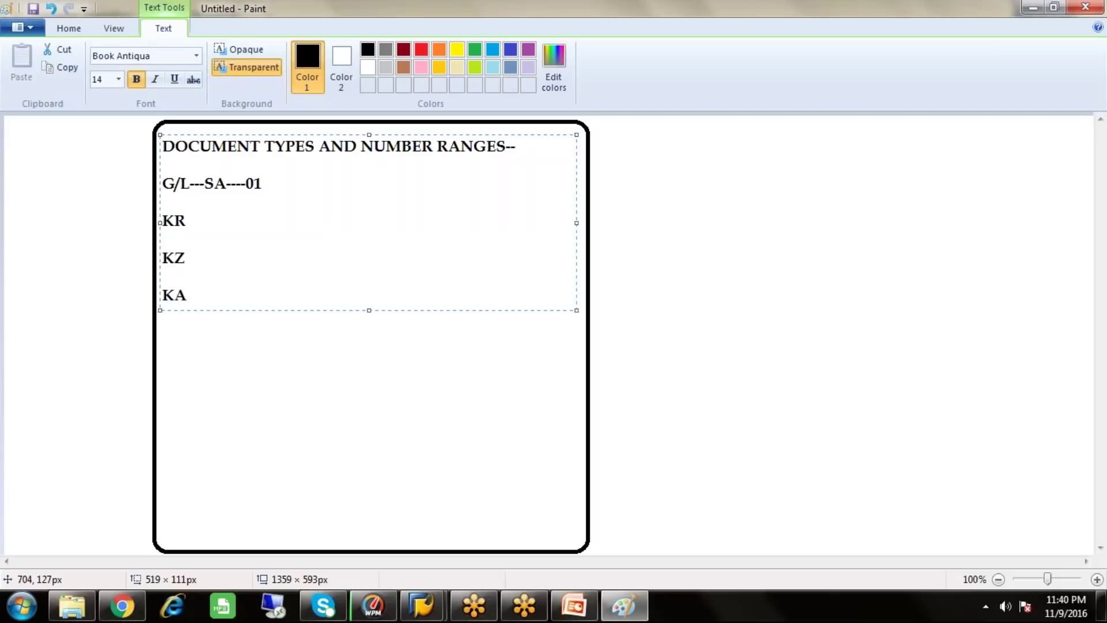
# Extend the notes to "KR----VENDOR INVOICE", "KZ---VENDOR PAYMENT" and "KA--VENDOR DOCUMENT"
pyautogui.click(196, 220)
pyautogui.write('----VENDOR INVOICE')
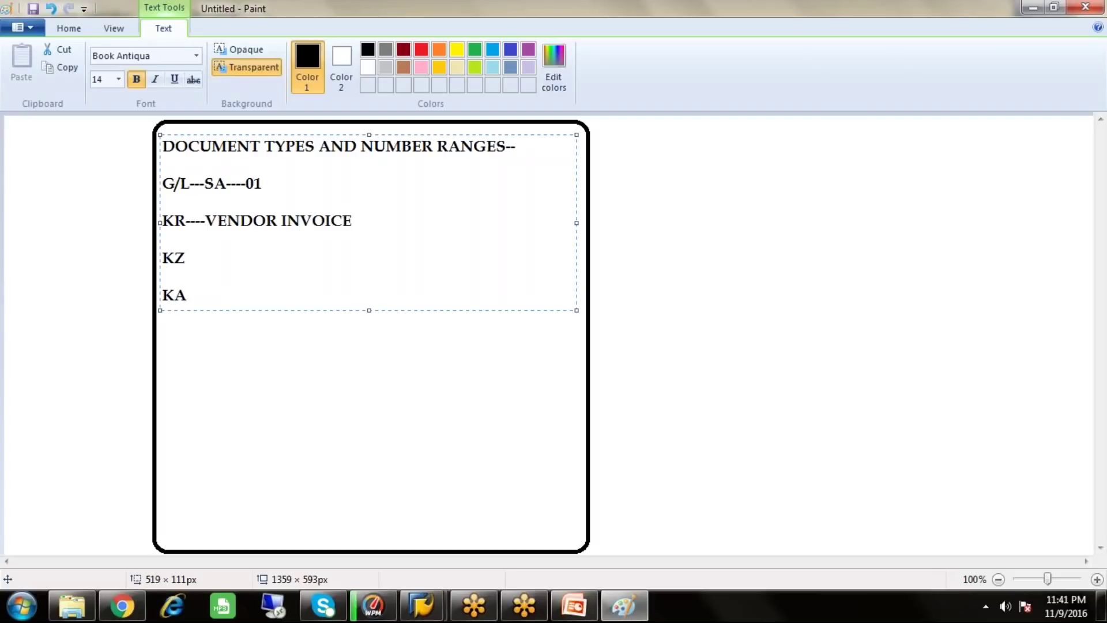
pyautogui.click(202, 255)
pyautogui.write('---VENDOR PAYMENT')
pyautogui.click(199, 300)
pyautogui.write('--VENDOR DOCUMENT')
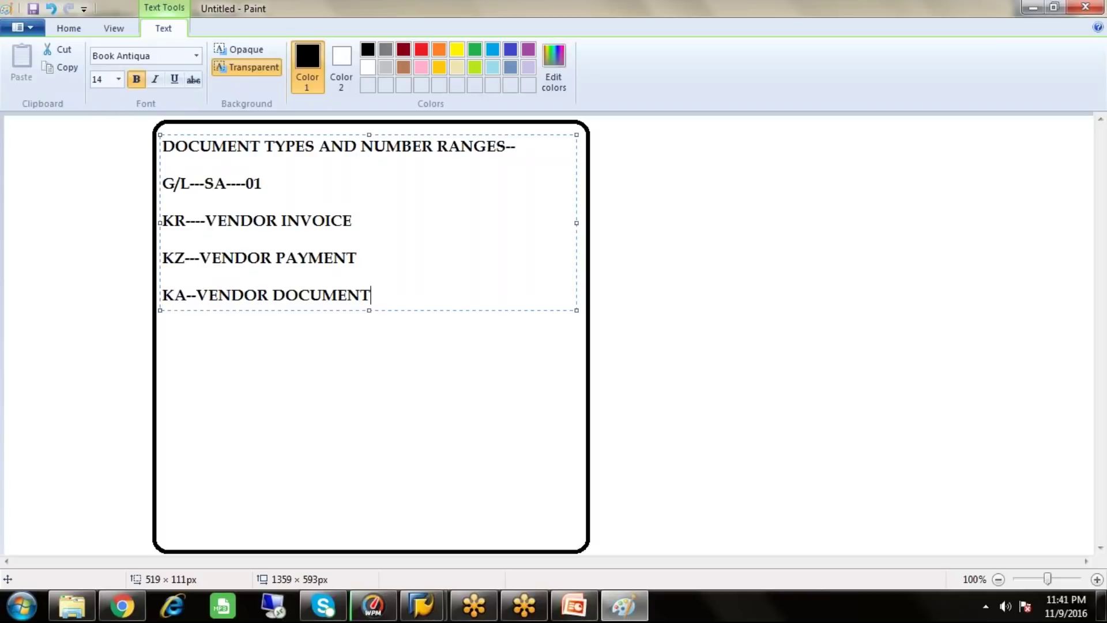
# Append number ranges ---19 to the KR line, --15 to KZ and --17 to KA, and add OBA7 on a line below
pyautogui.click(359, 223)
pyautogui.write('---')
pyautogui.click(373, 261)
pyautogui.write('--')
pyautogui.click(385, 224)
pyautogui.write('19')
pyautogui.write('15')
pyautogui.click(383, 298)
pyautogui.write('--17')
pyautogui.press('Return')
pyautogui.press('Return')
pyautogui.write('OBA7')
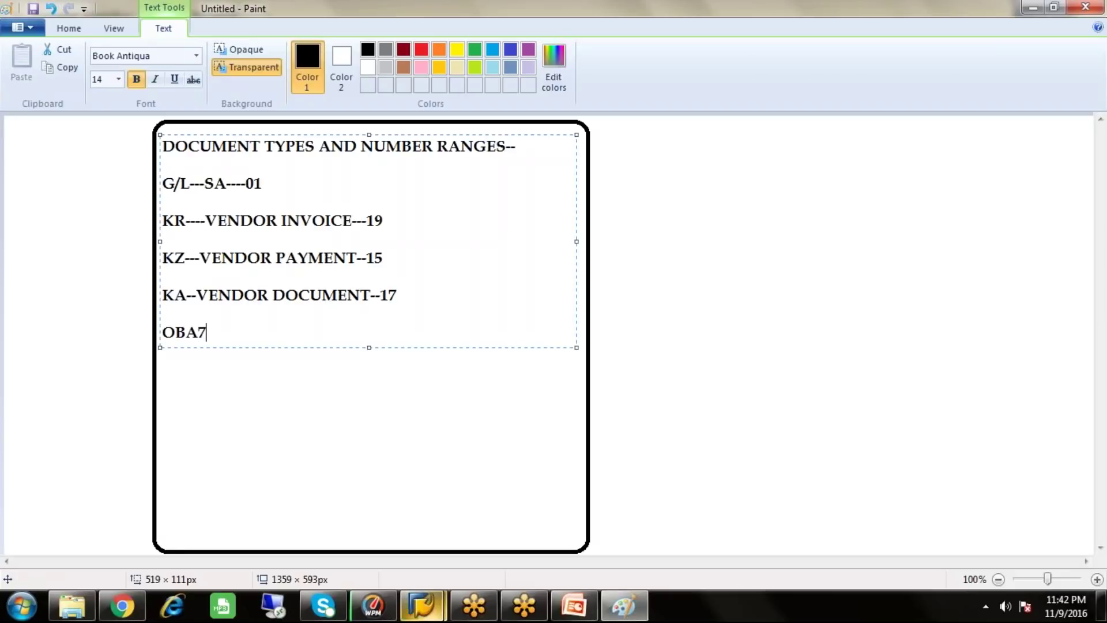
# Switch to the SAP session at the Create Vendor screen and run transaction /NOBA7
pyautogui.moveTo(423, 606)
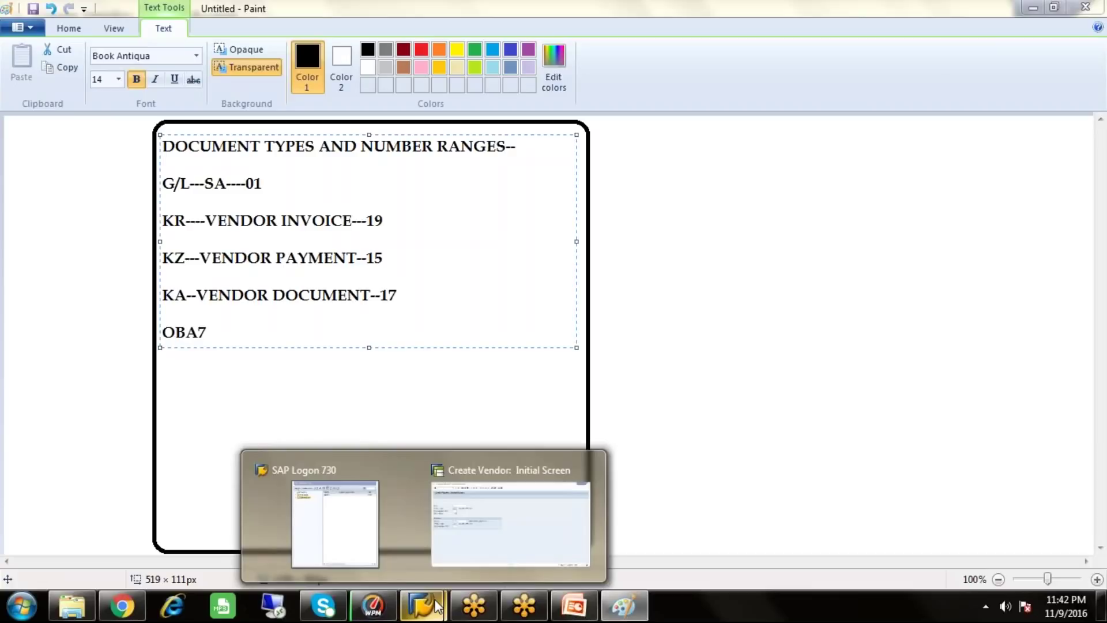
pyautogui.click(475, 542)
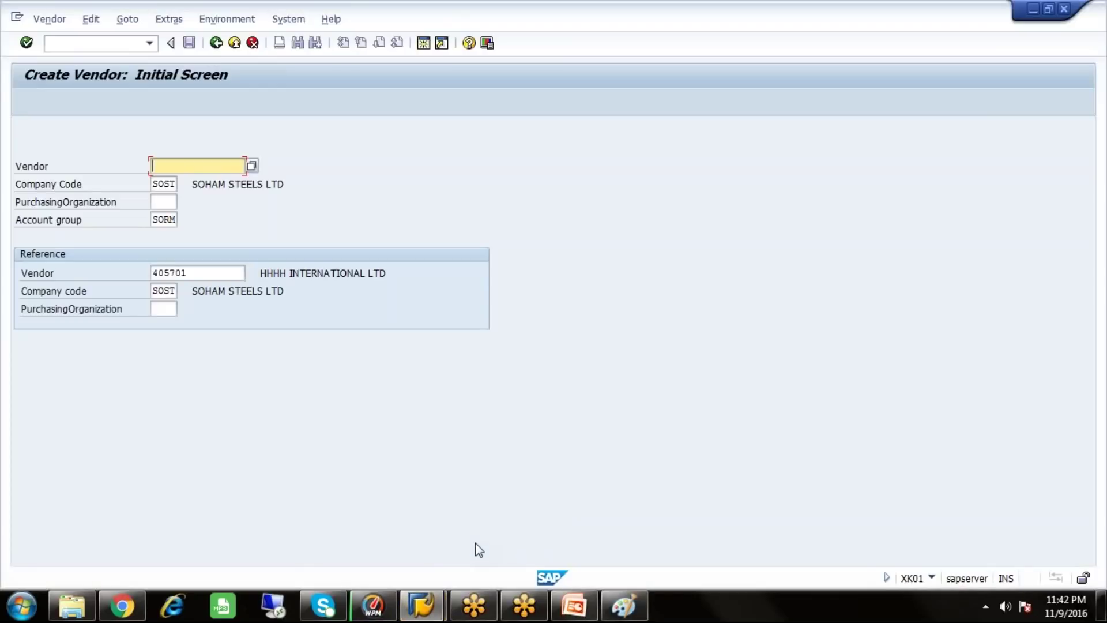
pyautogui.click(85, 44)
pyautogui.write('/N')
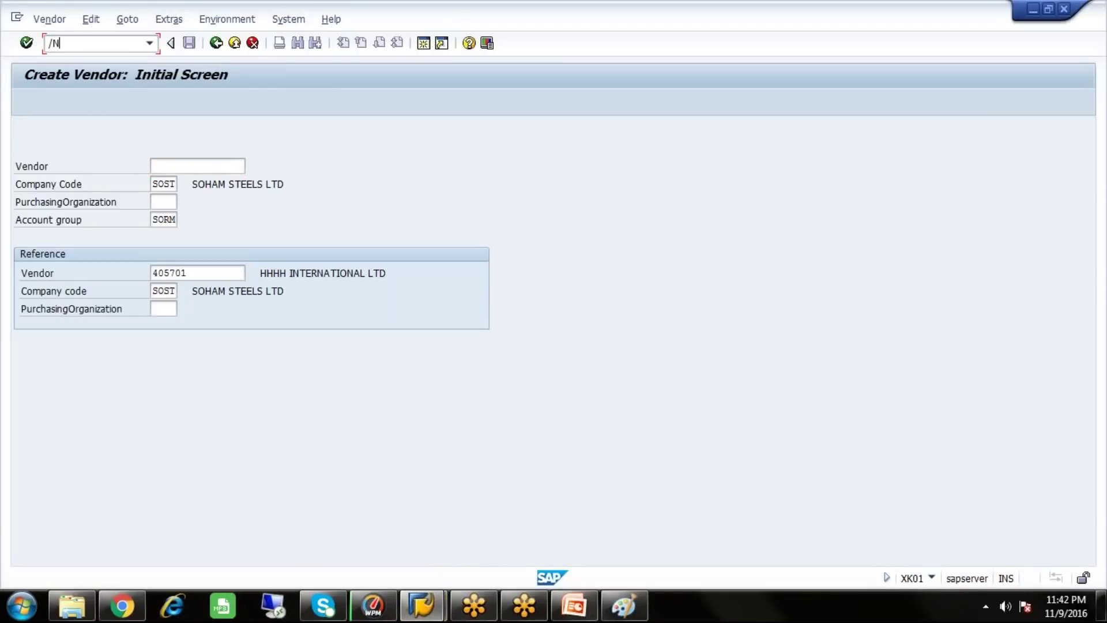
pyautogui.write('OBA7')
pyautogui.press('Return')
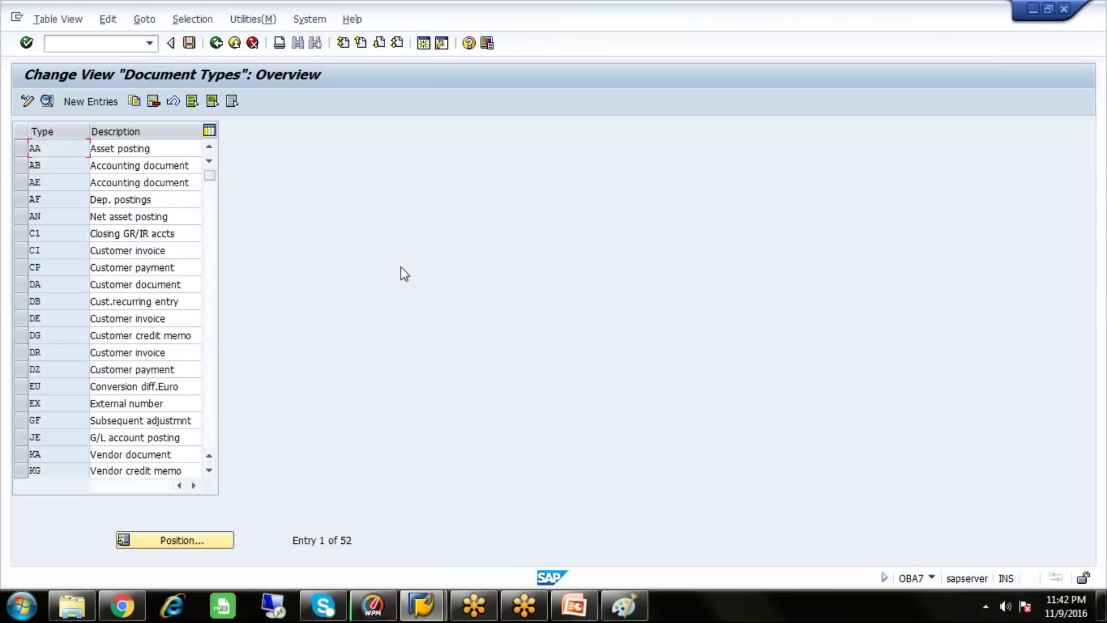
# Select the document types KR (Vendor invoice), KZ (Vendor payment) and KA (Vendor document) in the overview
pyautogui.click(210, 471)
pyautogui.click(210, 470)
pyautogui.click(209, 470)
pyautogui.click(210, 470)
pyautogui.click(209, 471)
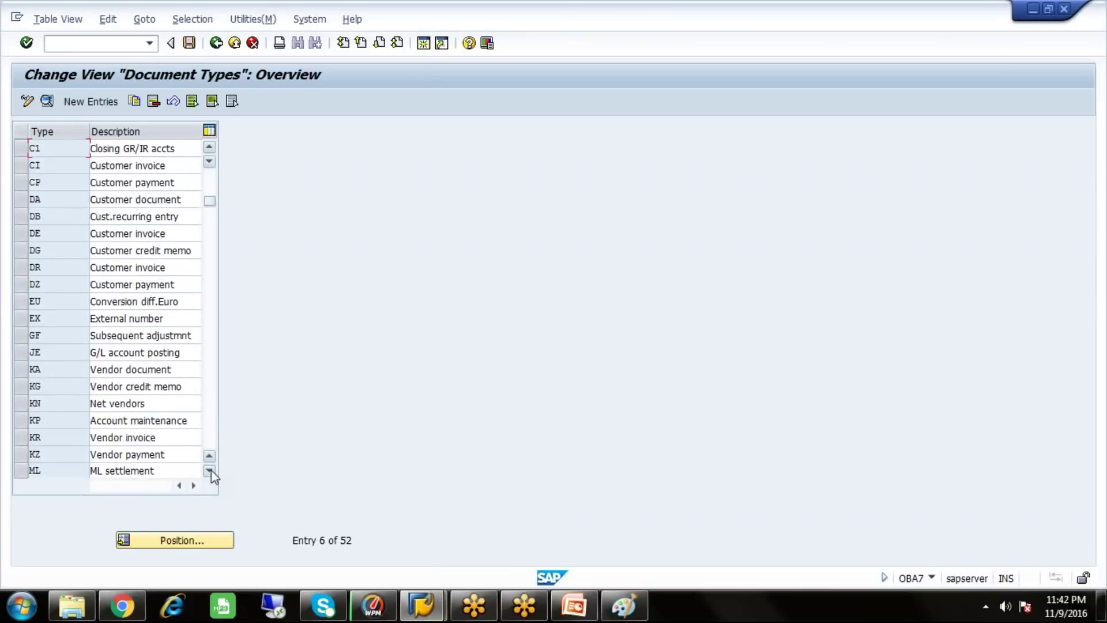
pyautogui.click(27, 438)
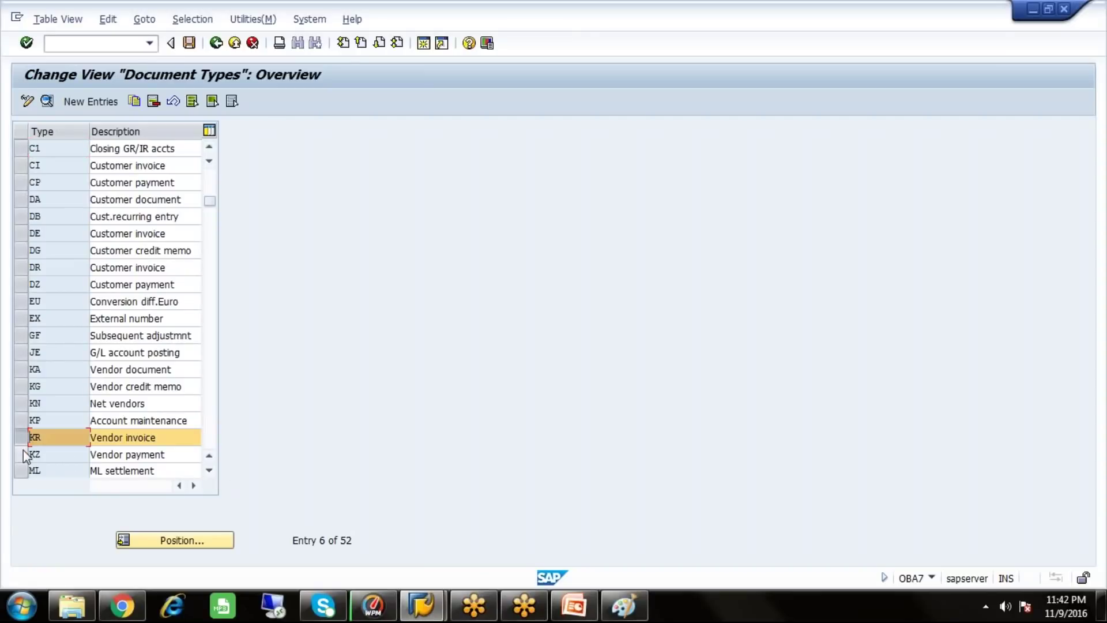
pyautogui.click(23, 454)
pyautogui.click(21, 370)
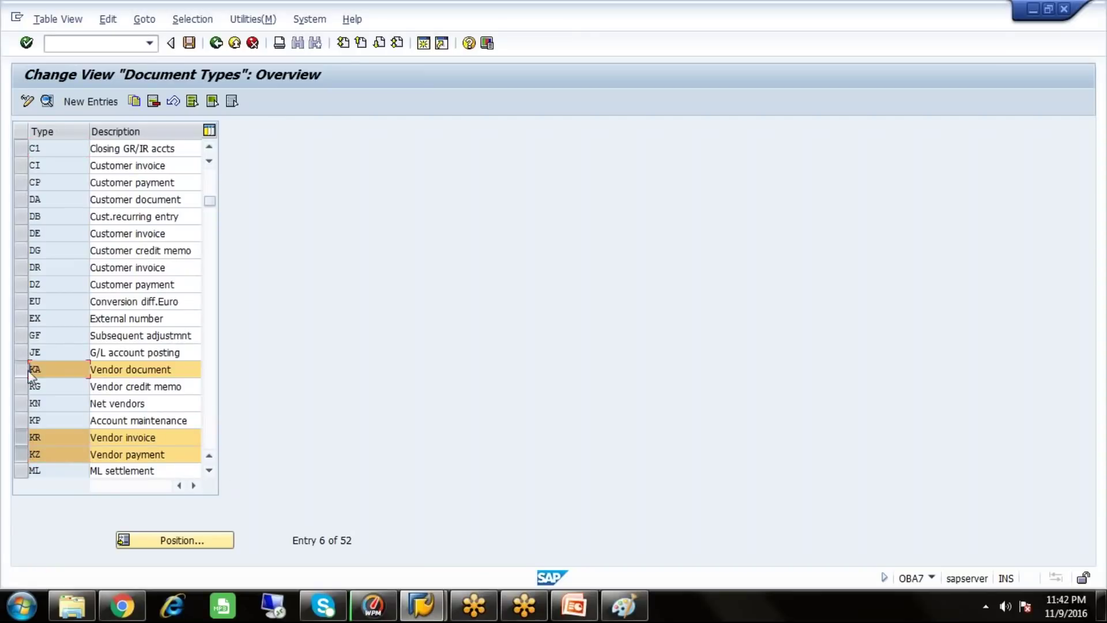
# Examine the number range assigned to each of the document types KA, KR and KZ in their details
pyautogui.doubleClick(52, 369)
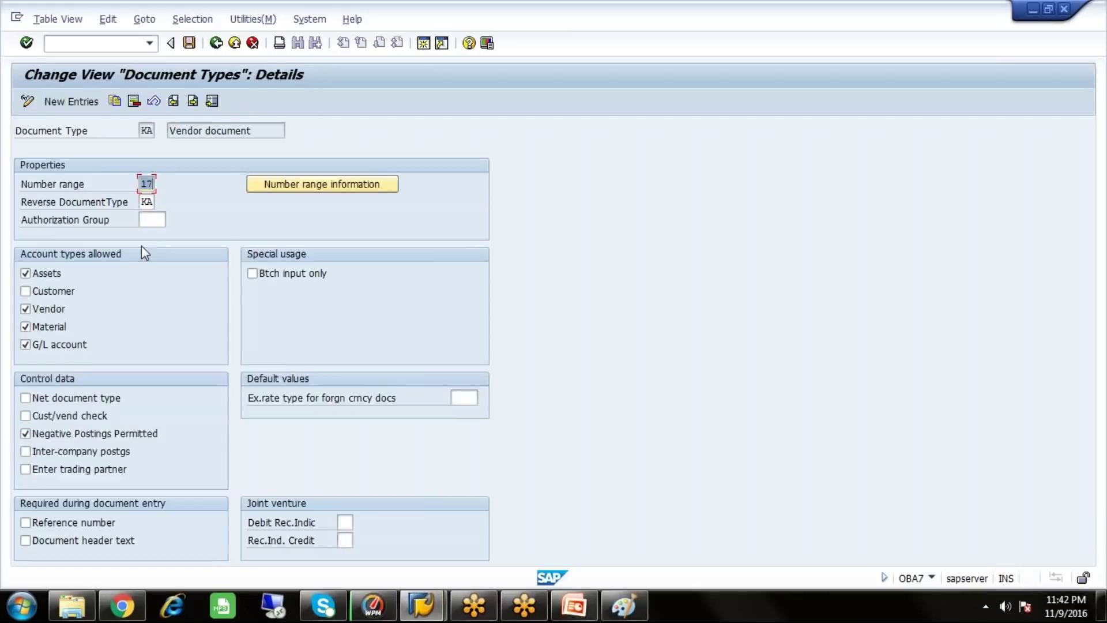
pyautogui.click(216, 43)
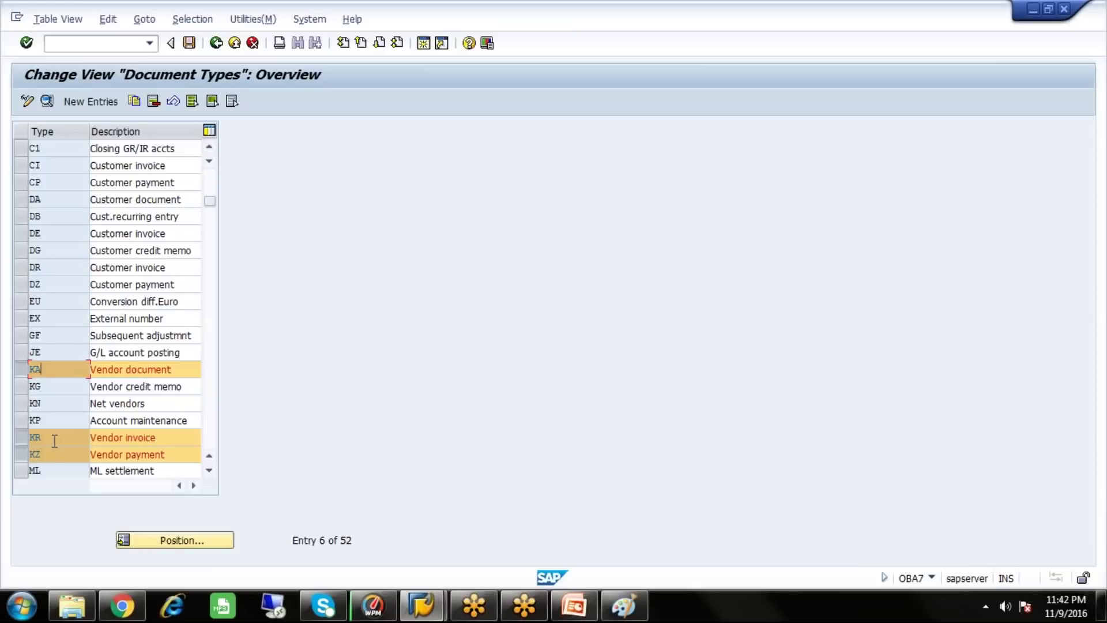
pyautogui.doubleClick(54, 441)
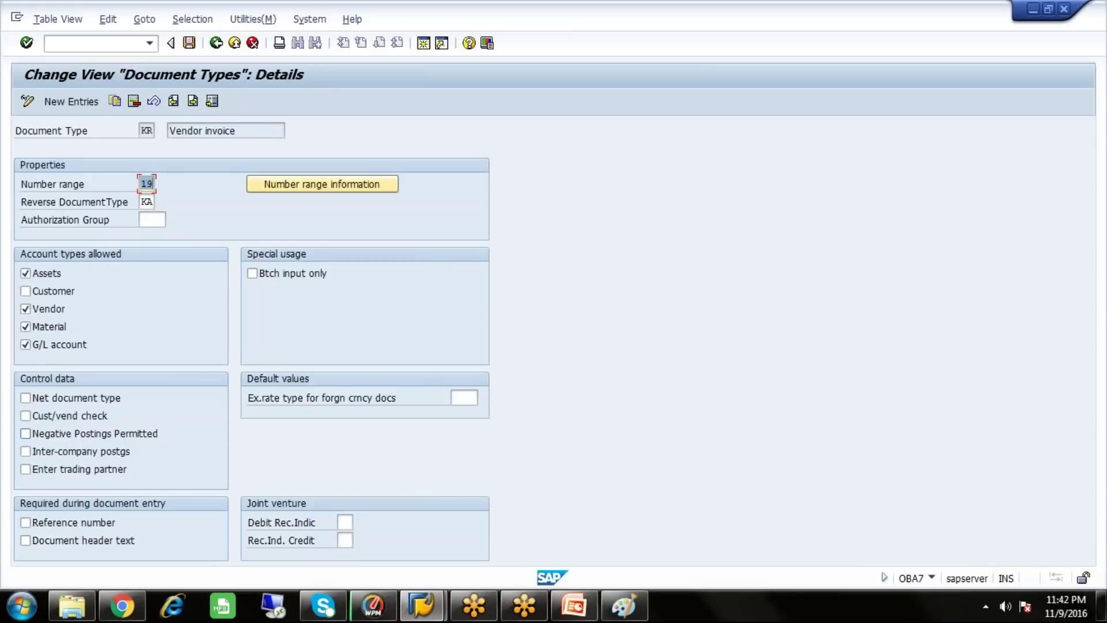
pyautogui.click(216, 44)
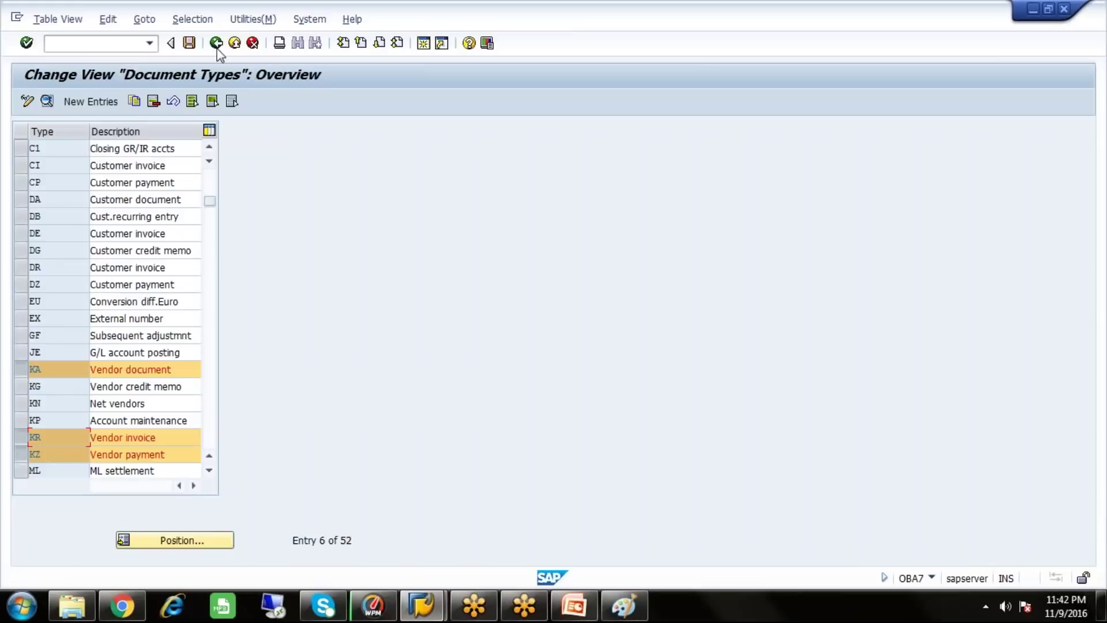
pyautogui.doubleClick(68, 454)
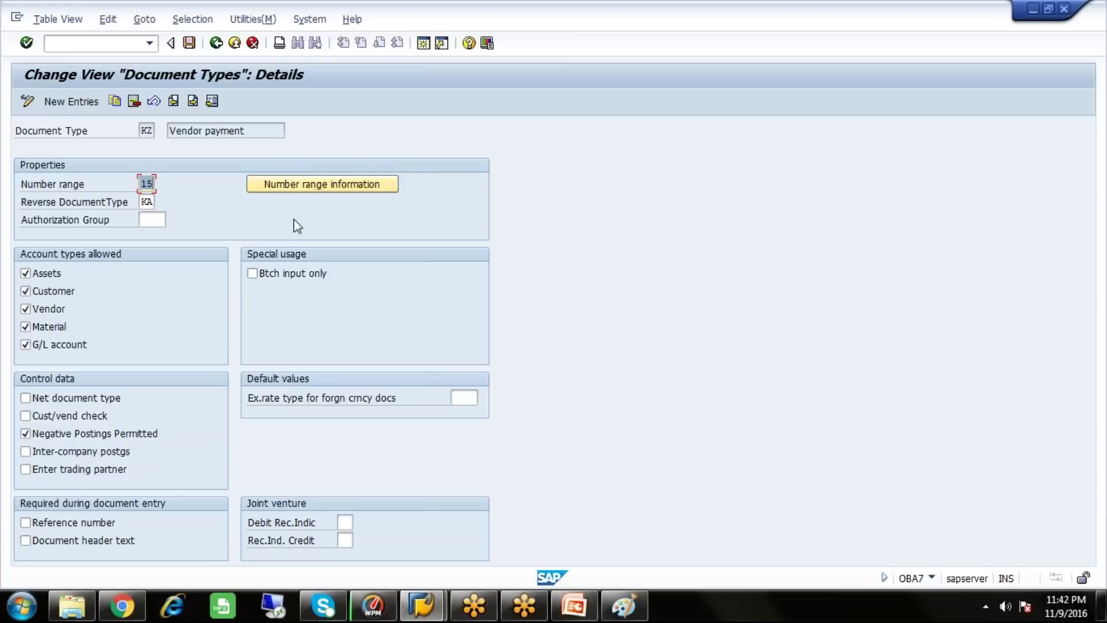
# Open the accounting document number range intervals of company code SOST for maintenance from the KZ document type's number range information
pyautogui.click(299, 188)
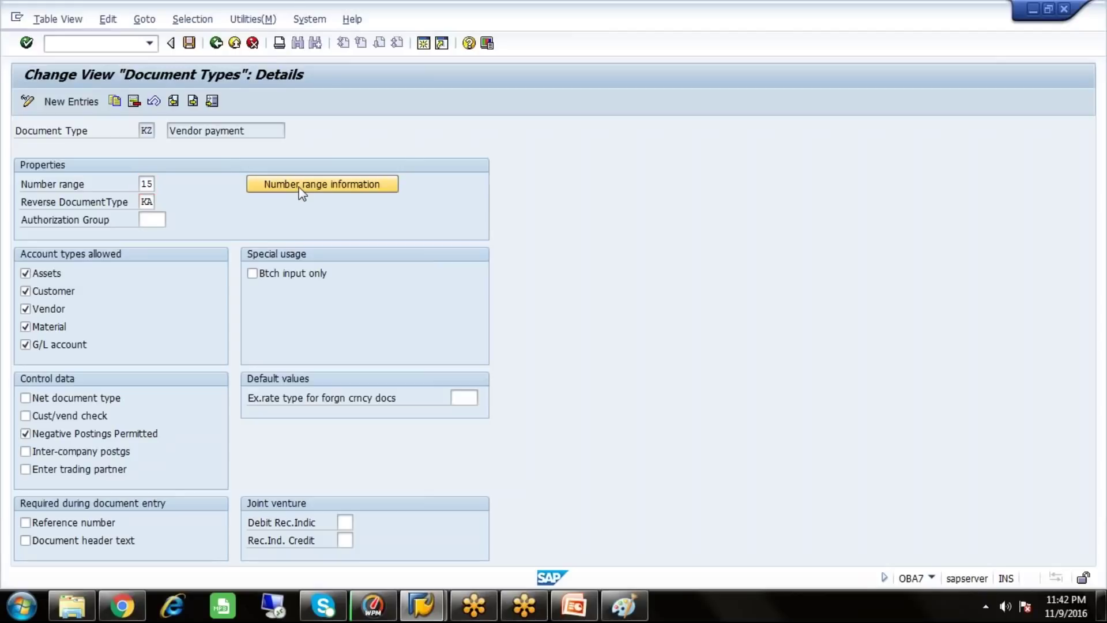
pyautogui.write('S')
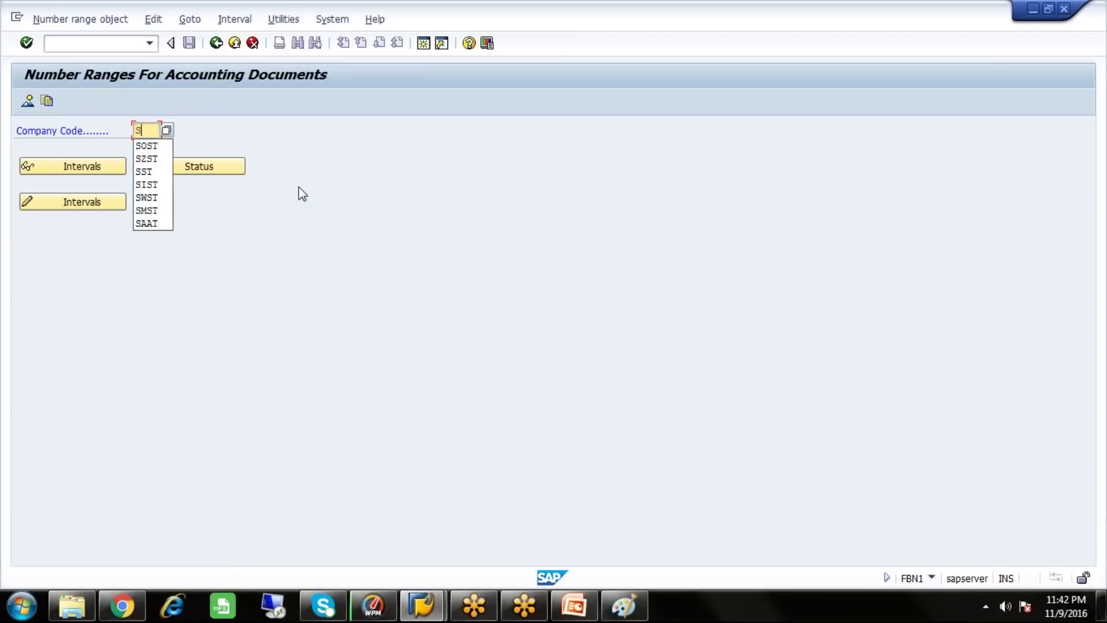
pyautogui.click(162, 146)
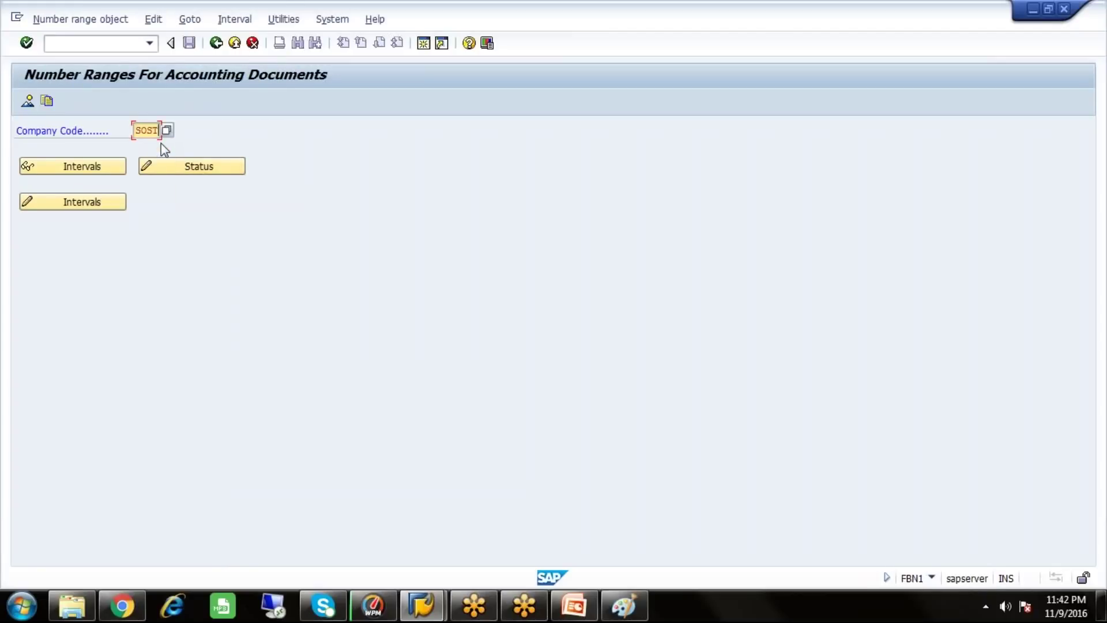
pyautogui.click(95, 208)
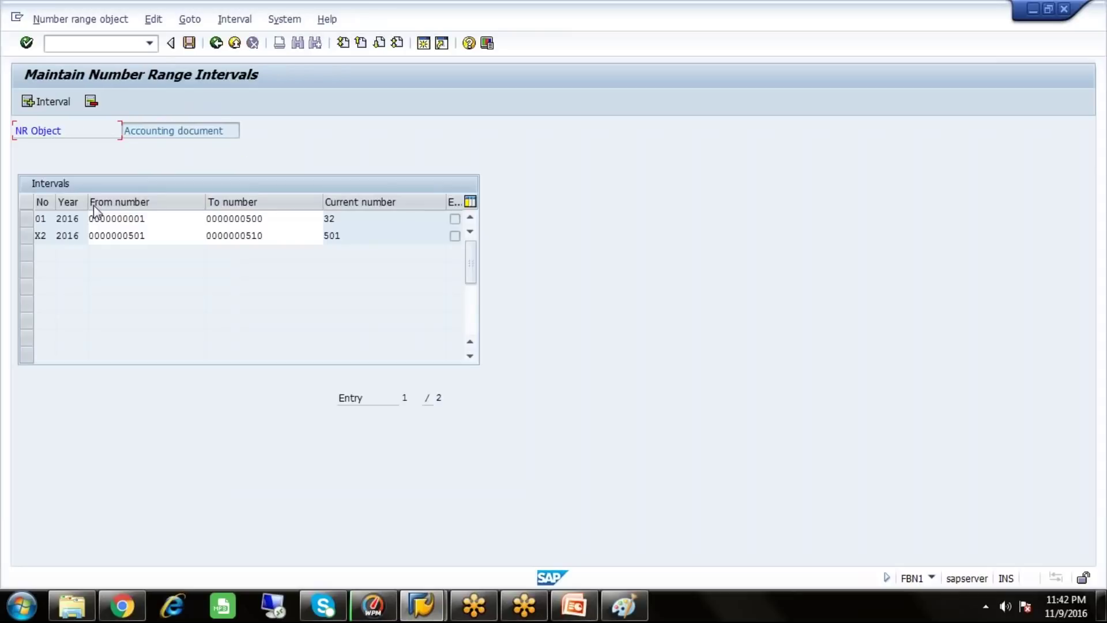
pyautogui.click(343, 222)
# Insert number range interval 15 for year 2016, from the free start number 511 to 1000
pyautogui.click(53, 104)
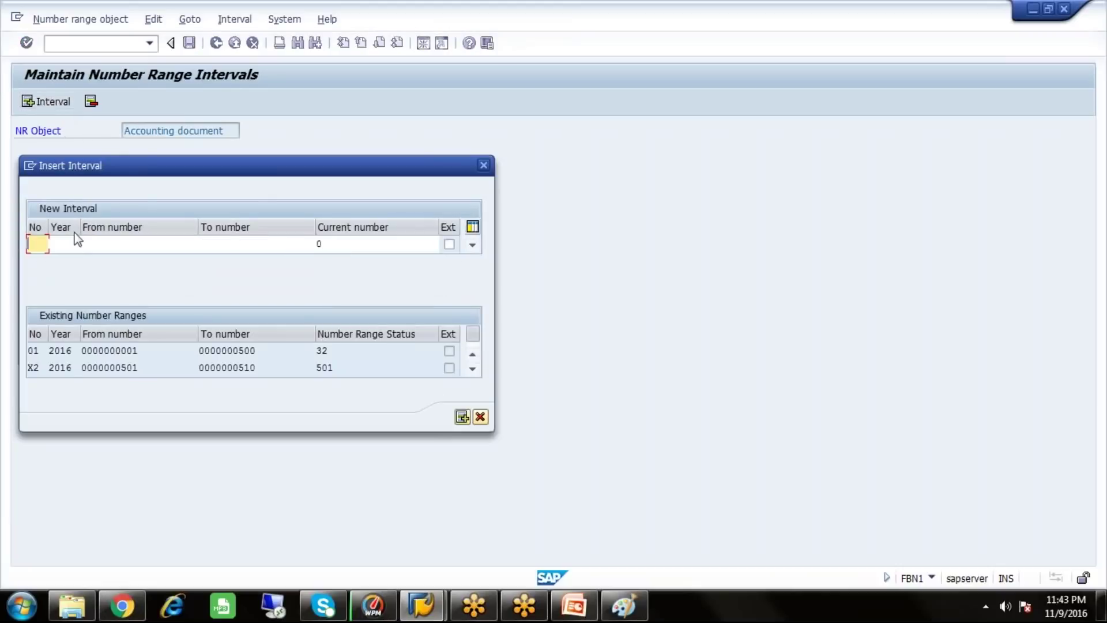
pyautogui.write('15')
pyautogui.press('Tab')
pyautogui.write('2016')
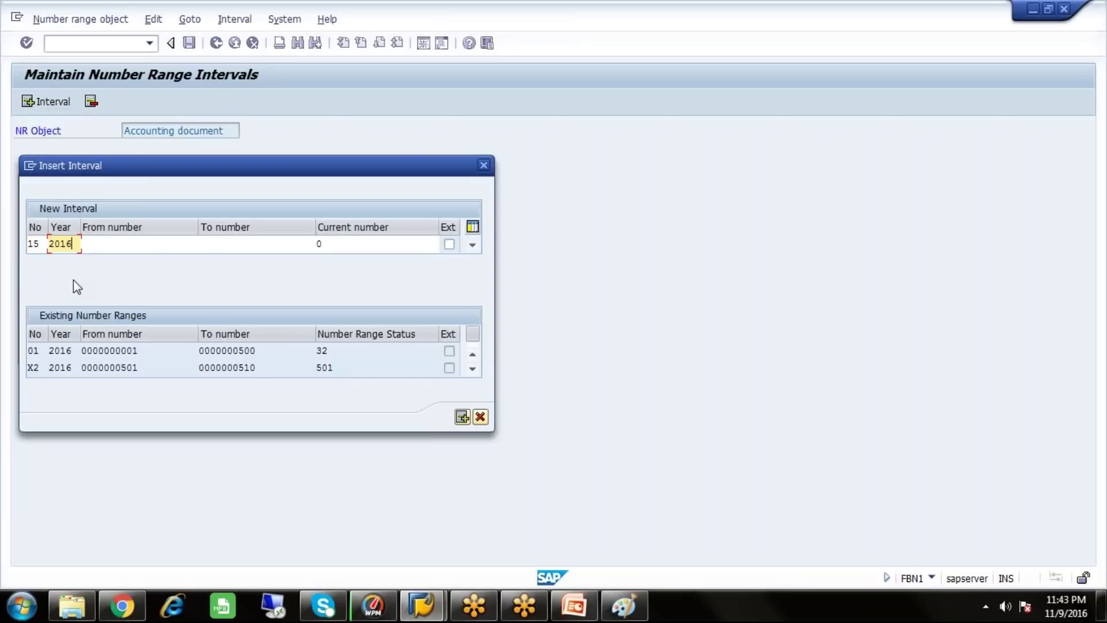
pyautogui.press('Tab')
pyautogui.click(203, 244)
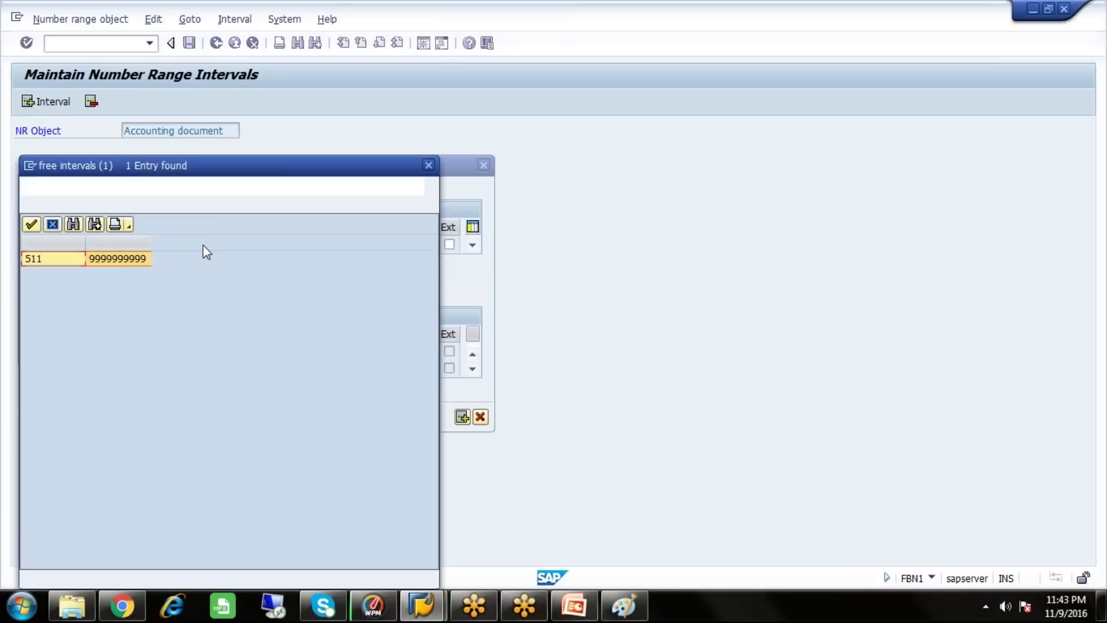
pyautogui.doubleClick(69, 263)
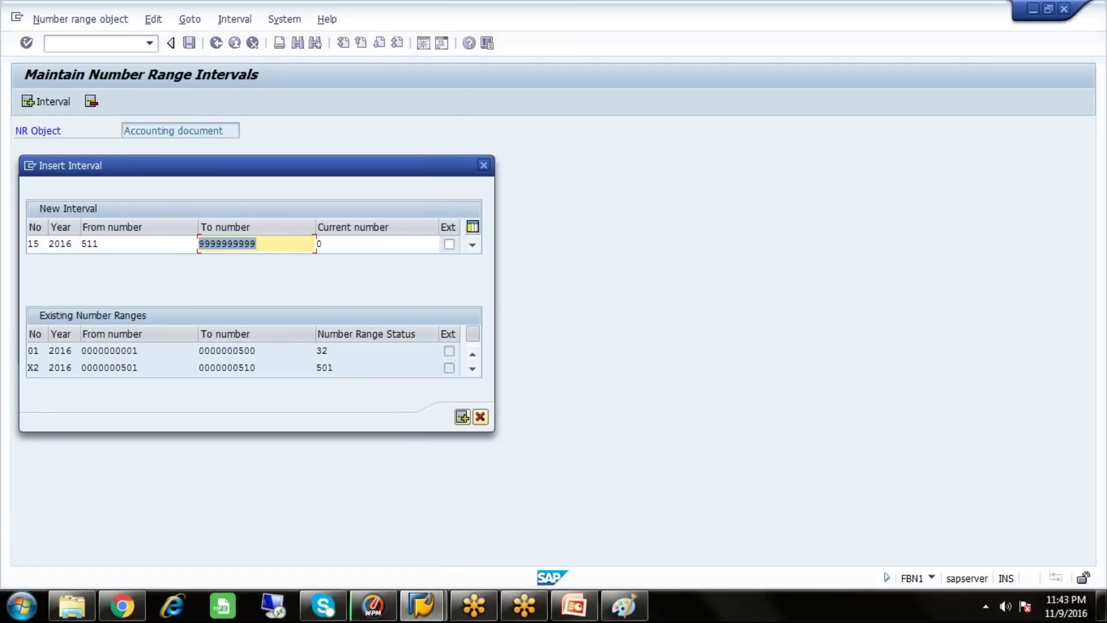
pyautogui.write('1000')
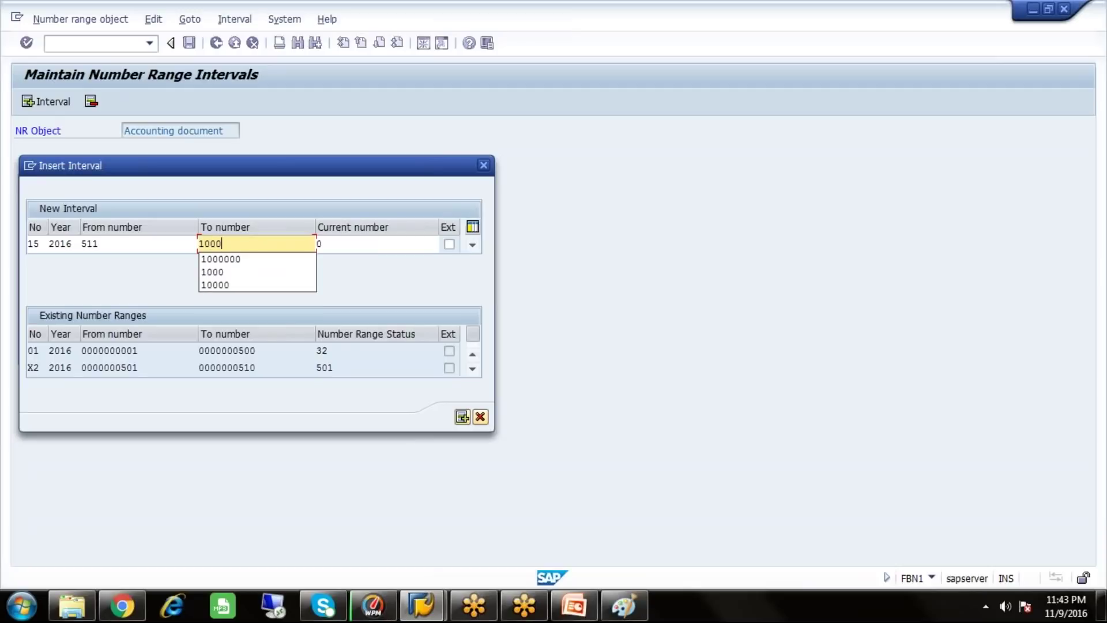
pyautogui.press('Tab')
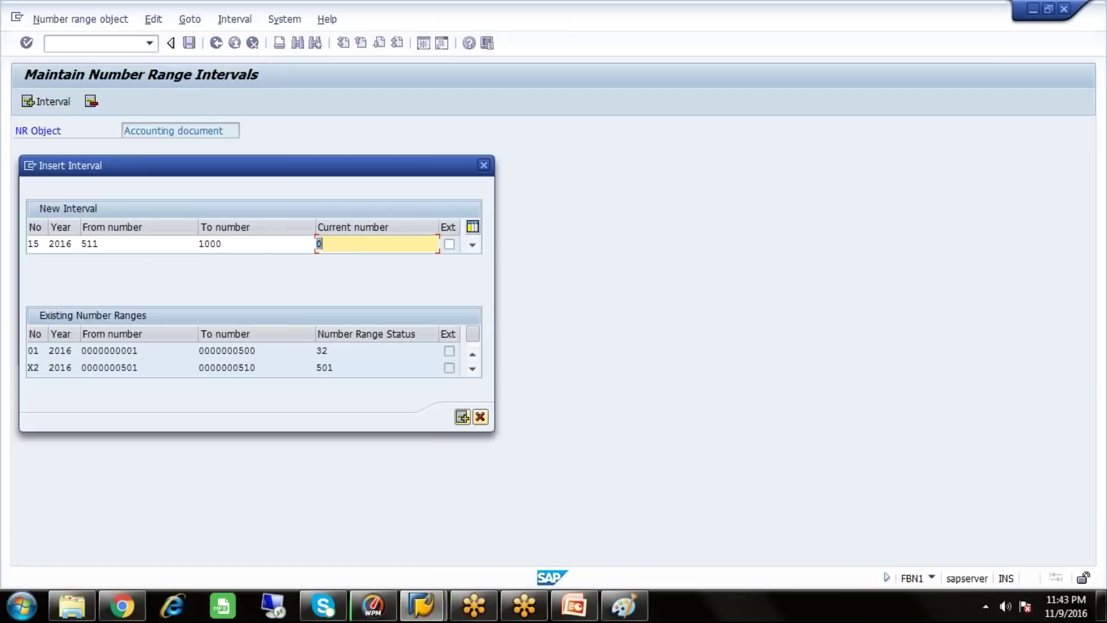
pyautogui.press('Return')
# Insert number range interval 17 for year 2016, from the free start number 1001 to 1500
pyautogui.click(56, 99)
pyautogui.write('17')
pyautogui.press('Tab')
pyautogui.write('2016')
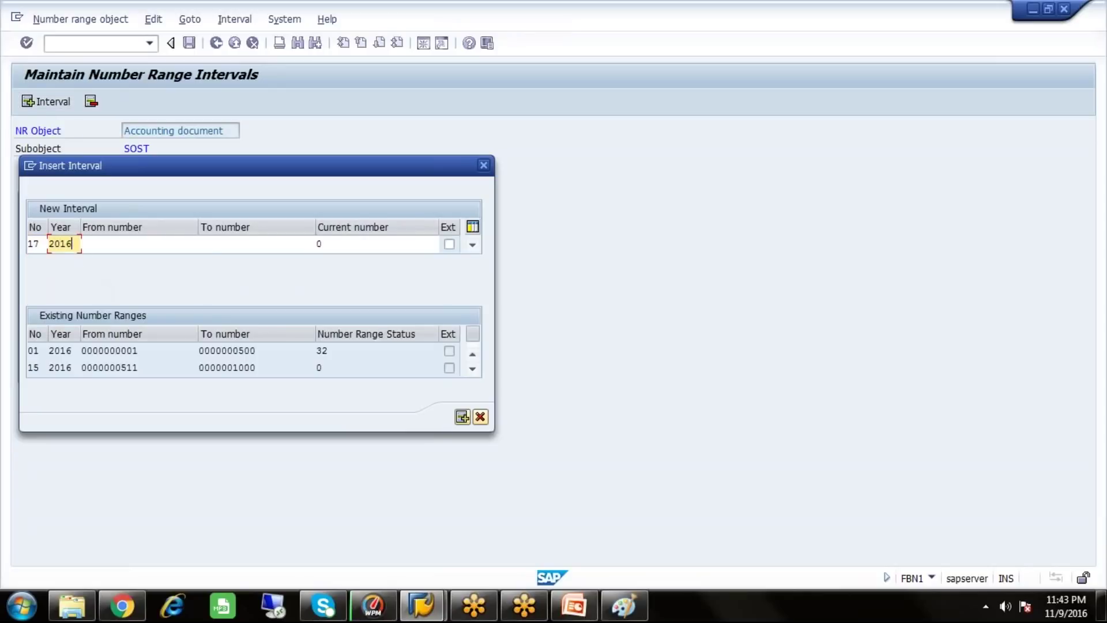
pyautogui.press('Tab')
pyautogui.click(204, 243)
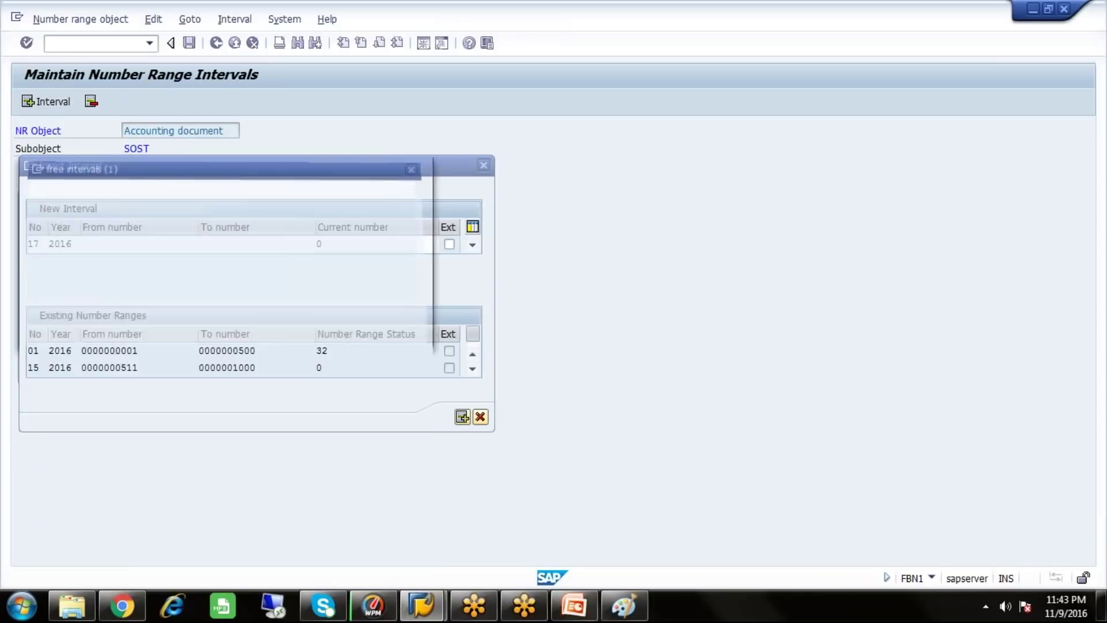
pyautogui.doubleClick(59, 263)
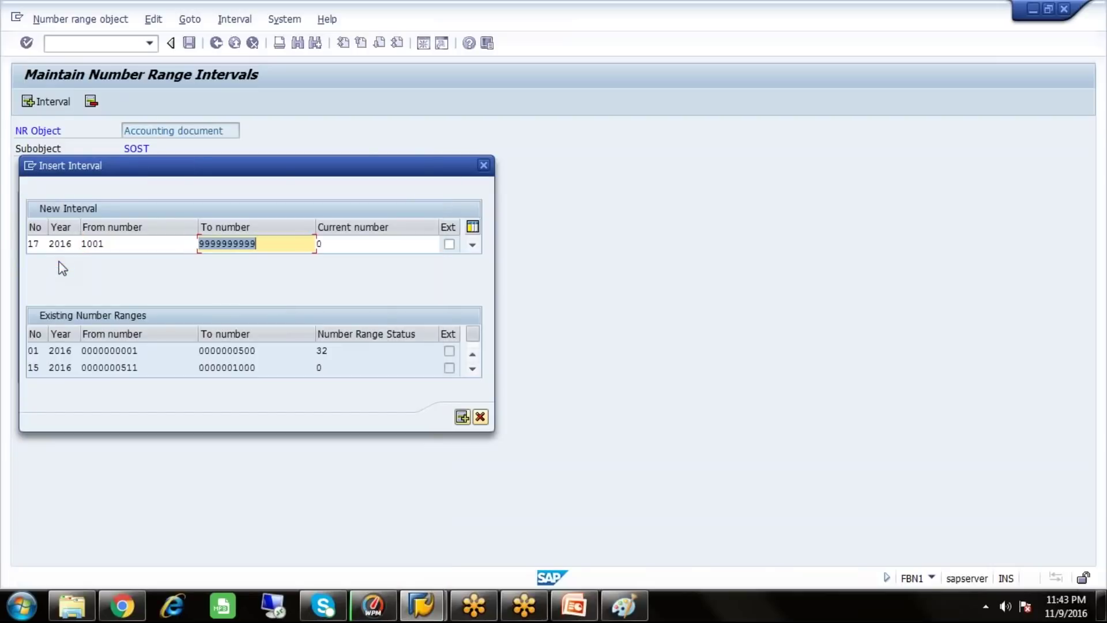
pyautogui.write('1500')
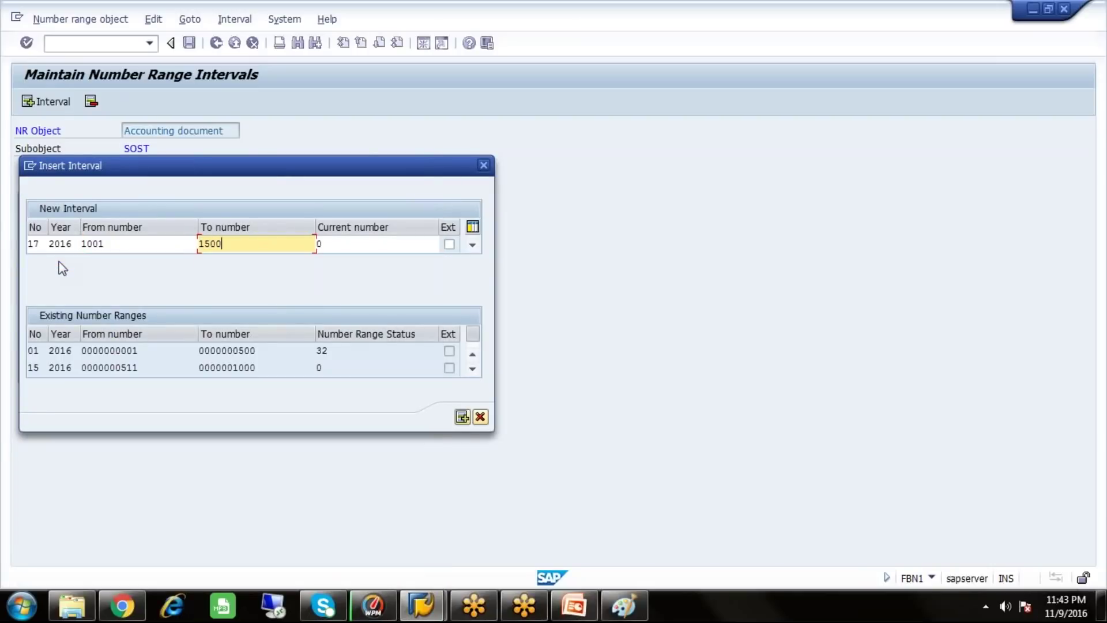
pyautogui.press('Return')
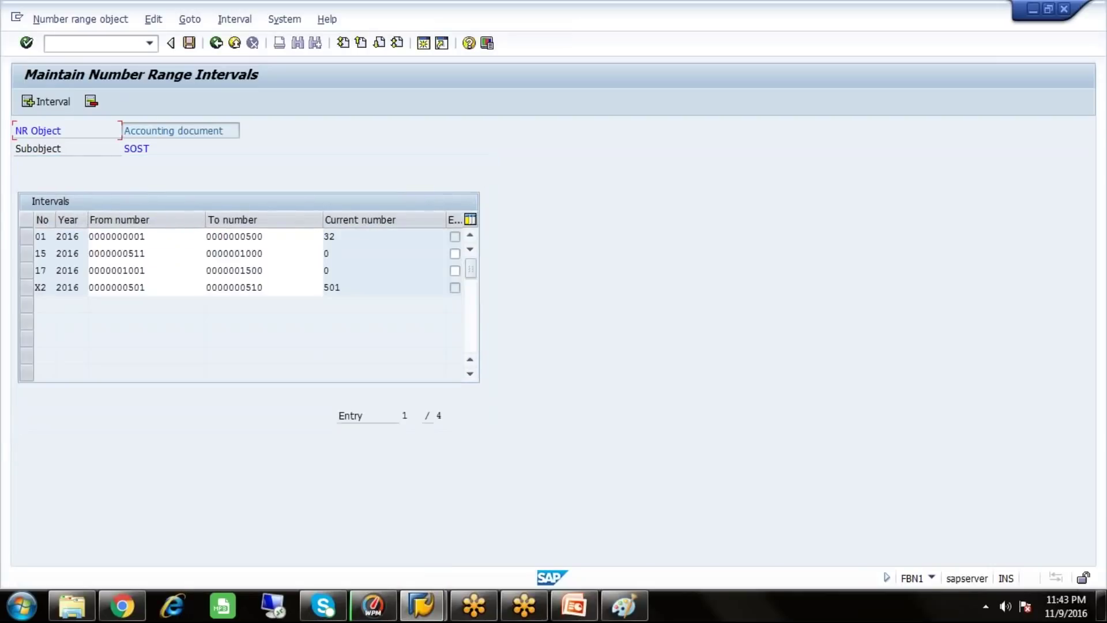
# Insert number range interval 19 for year 2016 from 1501 to 2000, and save the intervals, accepting the transport notice
pyautogui.click(57, 105)
pyautogui.write('19')
pyautogui.press('Tab')
pyautogui.write('201')
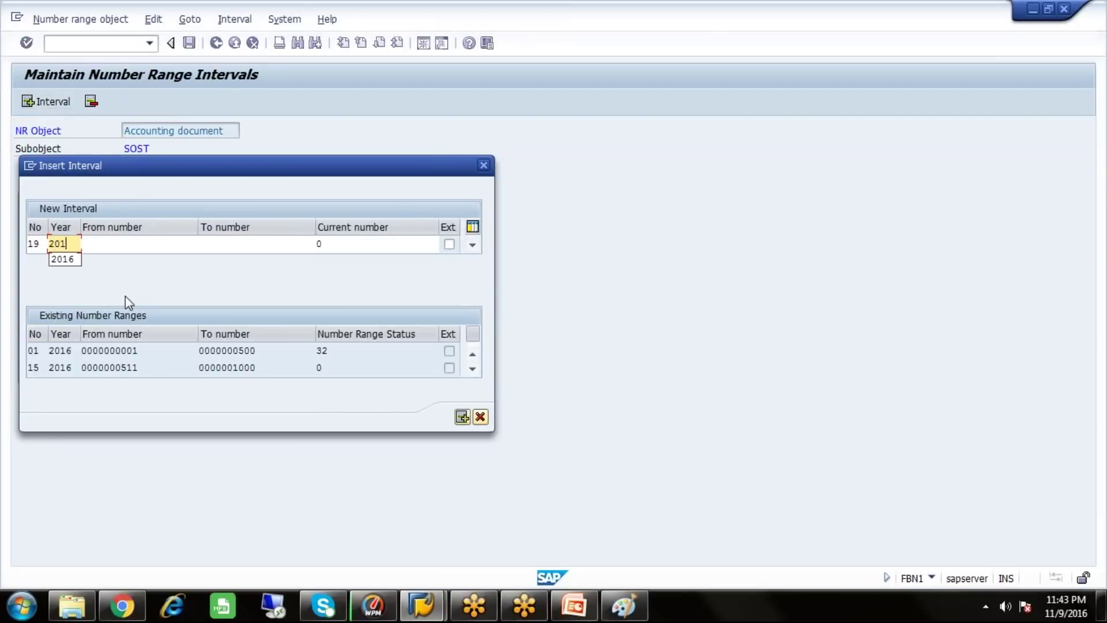
pyautogui.write('6')
pyautogui.press('Tab')
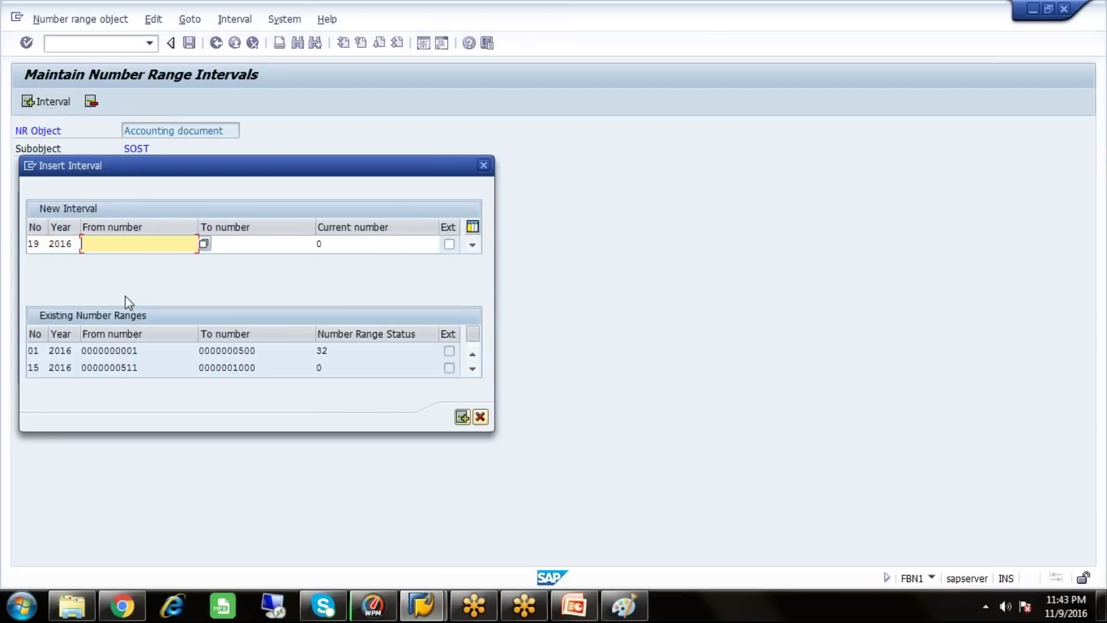
pyautogui.click(203, 245)
pyautogui.doubleClick(63, 262)
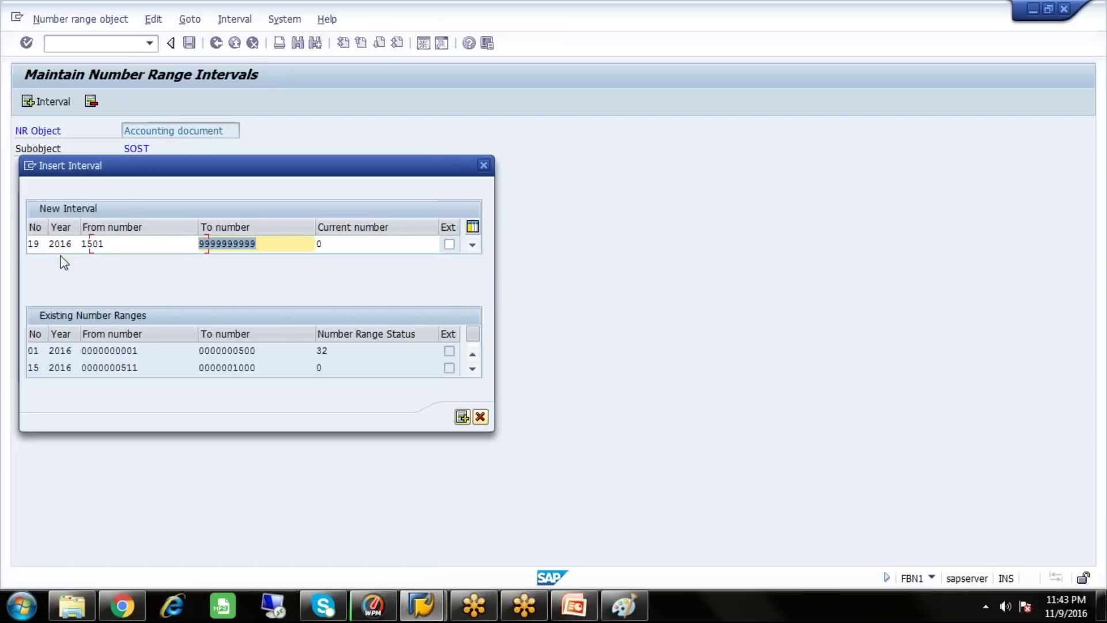
pyautogui.write('2000')
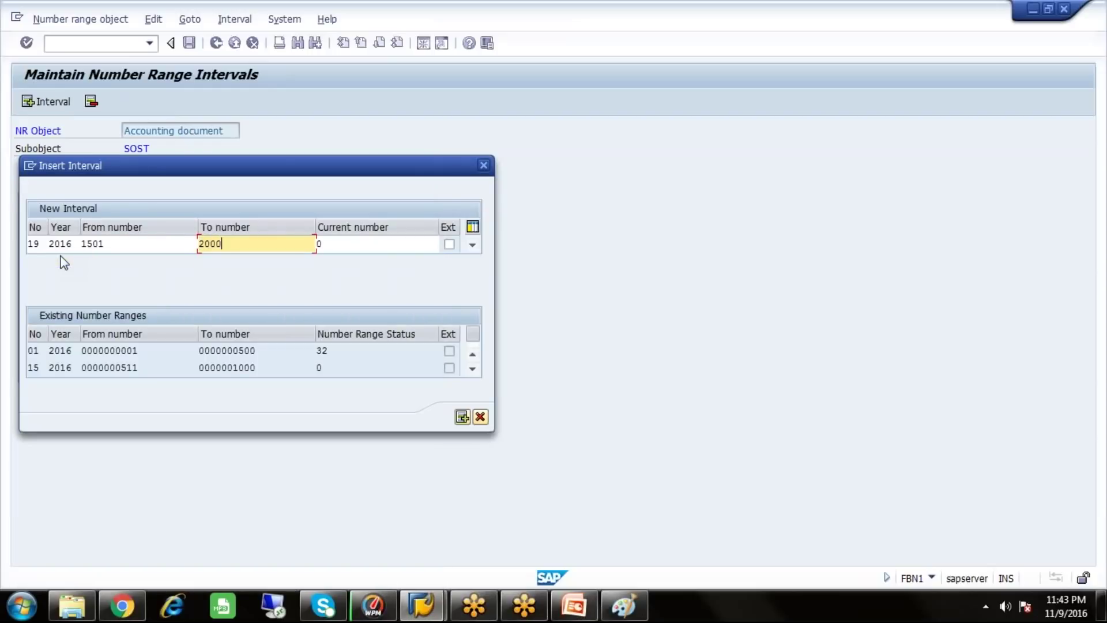
pyautogui.press('Return')
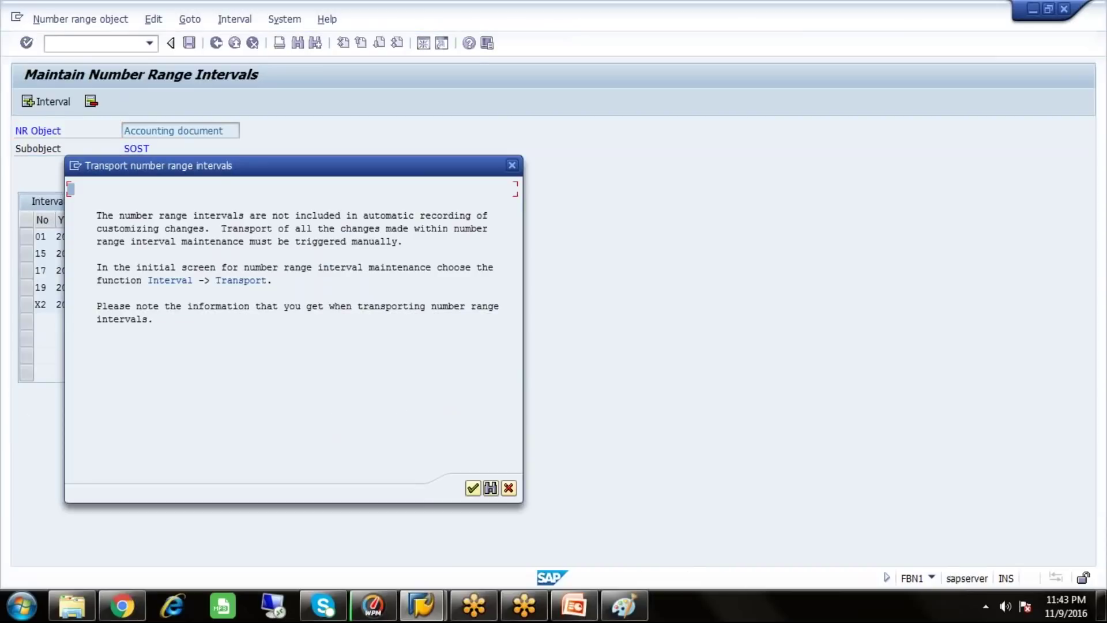
pyautogui.press('Return')
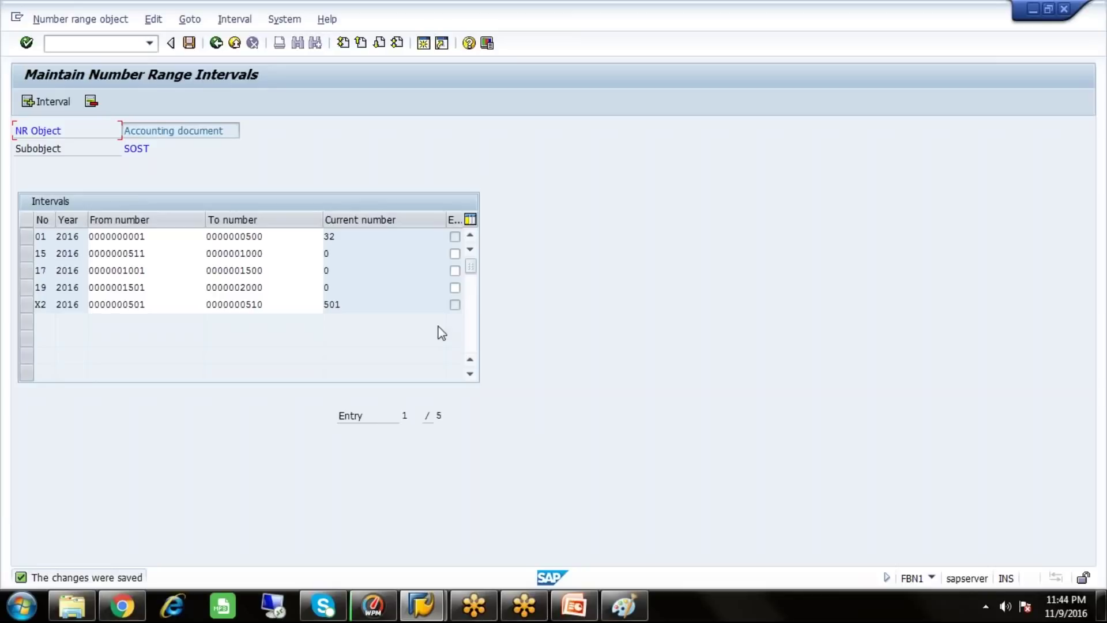
# Run transaction /NSPRO and open the SAP Reference IMG
pyautogui.click(89, 44)
pyautogui.write('/NSPRO')
pyautogui.press('Return')
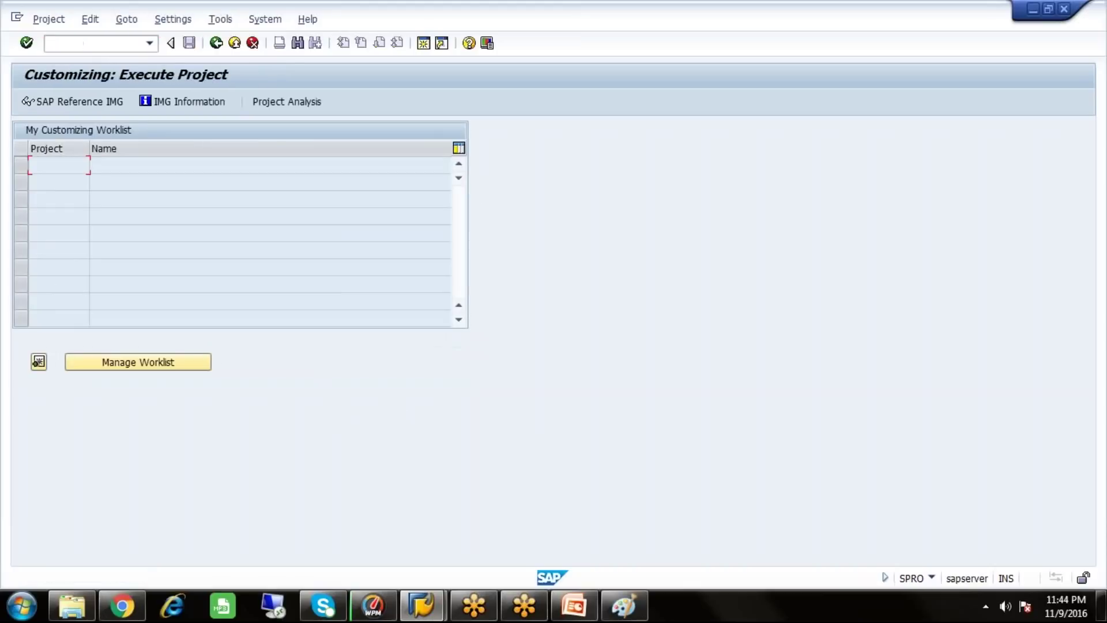
pyautogui.click(69, 107)
# Show the IMG activity keys as additional information beside the customizing structure
pyautogui.click(281, 21)
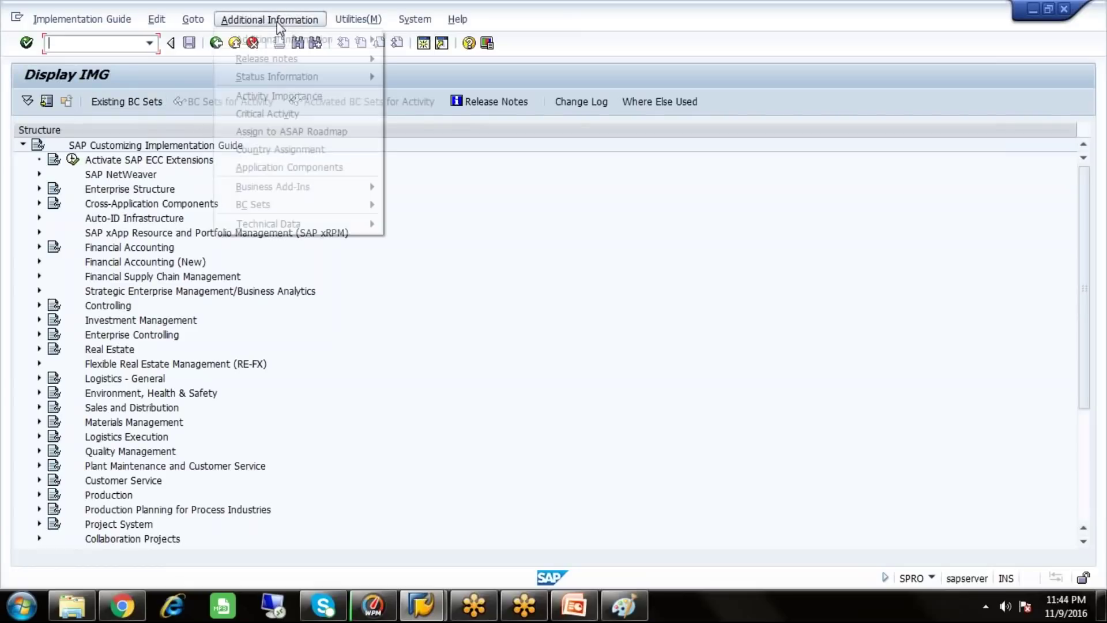
pyautogui.moveTo(292, 39)
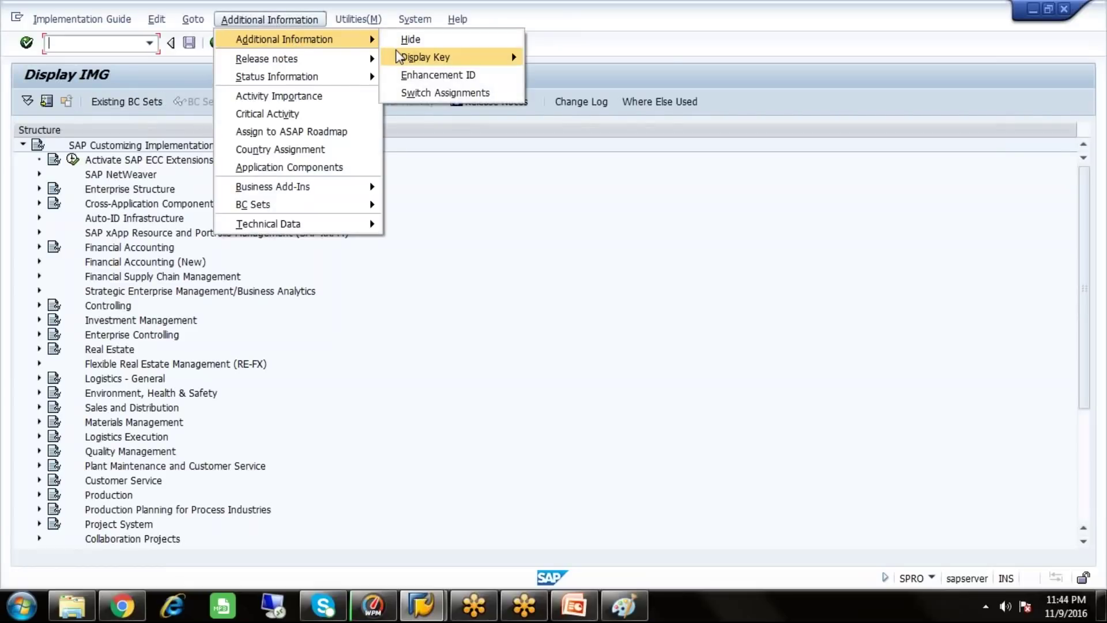
pyautogui.moveTo(407, 57)
pyautogui.click(536, 74)
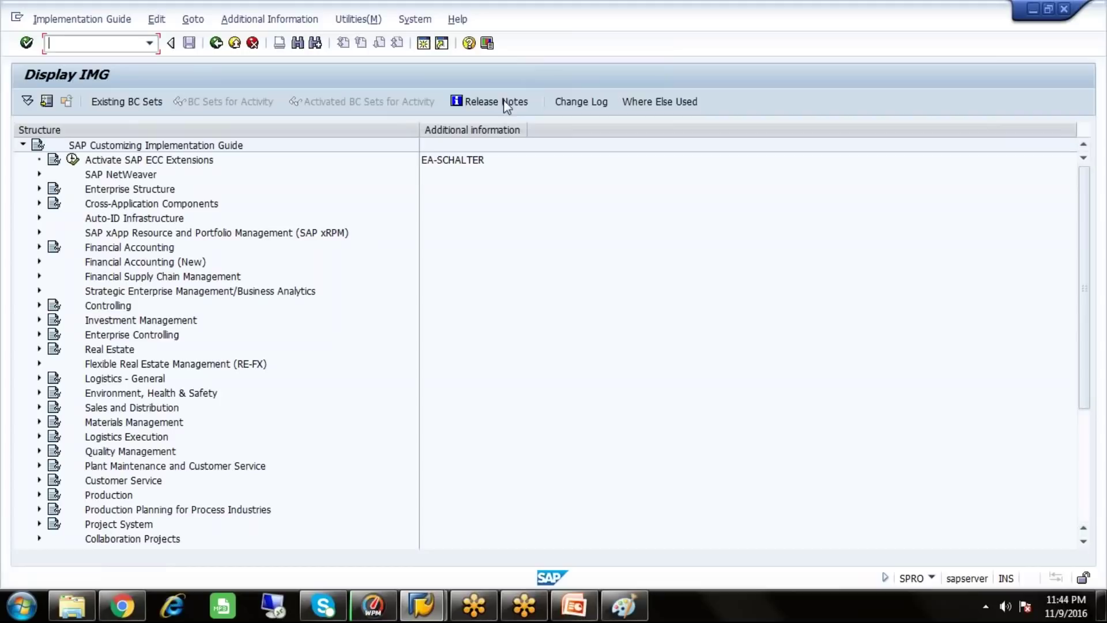
# Expand Financial Accounting (New), Accounts Receivable and Accounts Payable, and its Business Transactions node
pyautogui.click(189, 267)
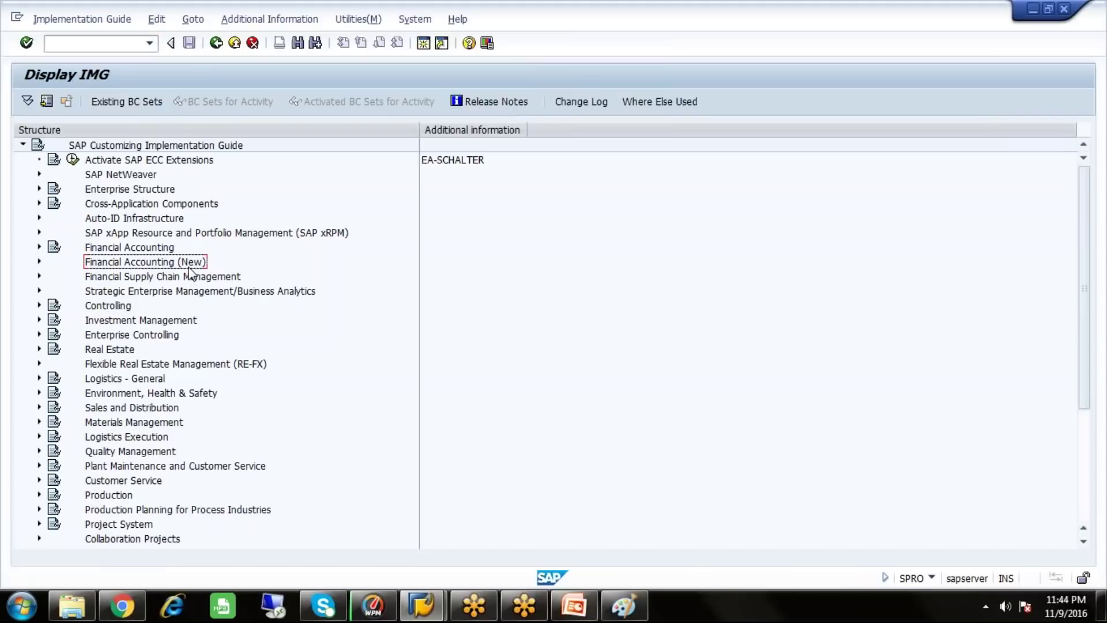
pyautogui.doubleClick(189, 268)
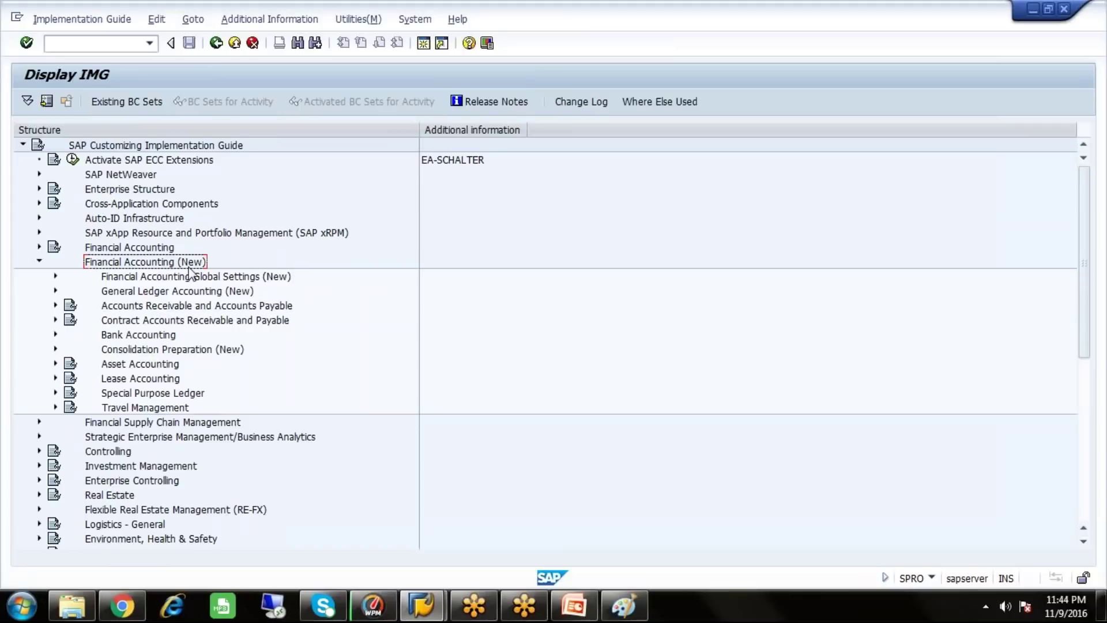
pyautogui.press('Down')
pyautogui.press('Down')
pyautogui.press('Down')
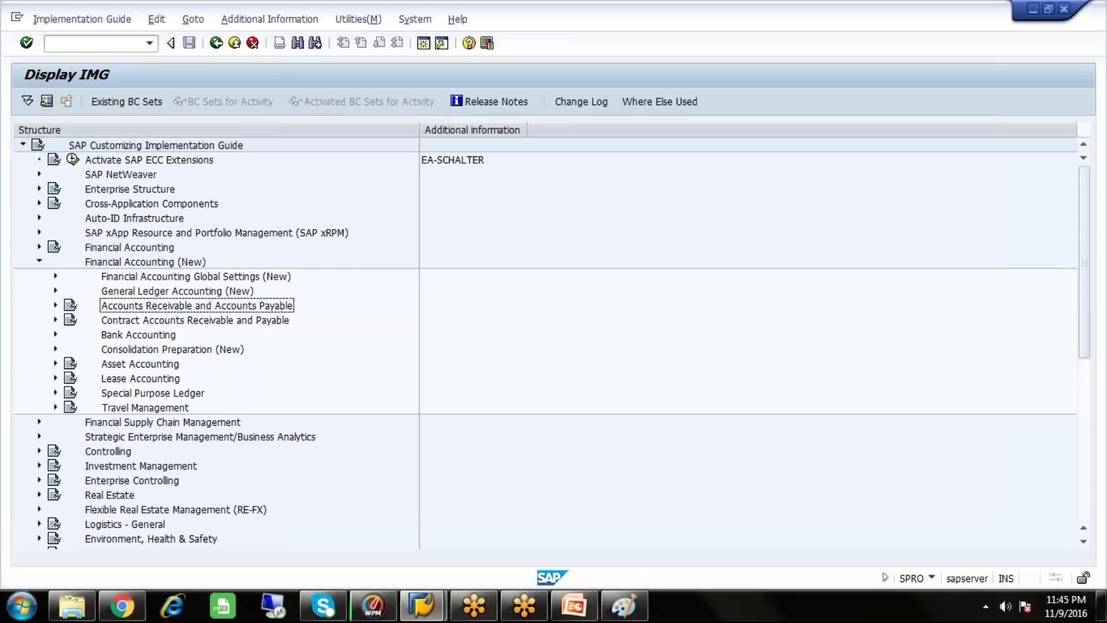
pyautogui.press('Right')
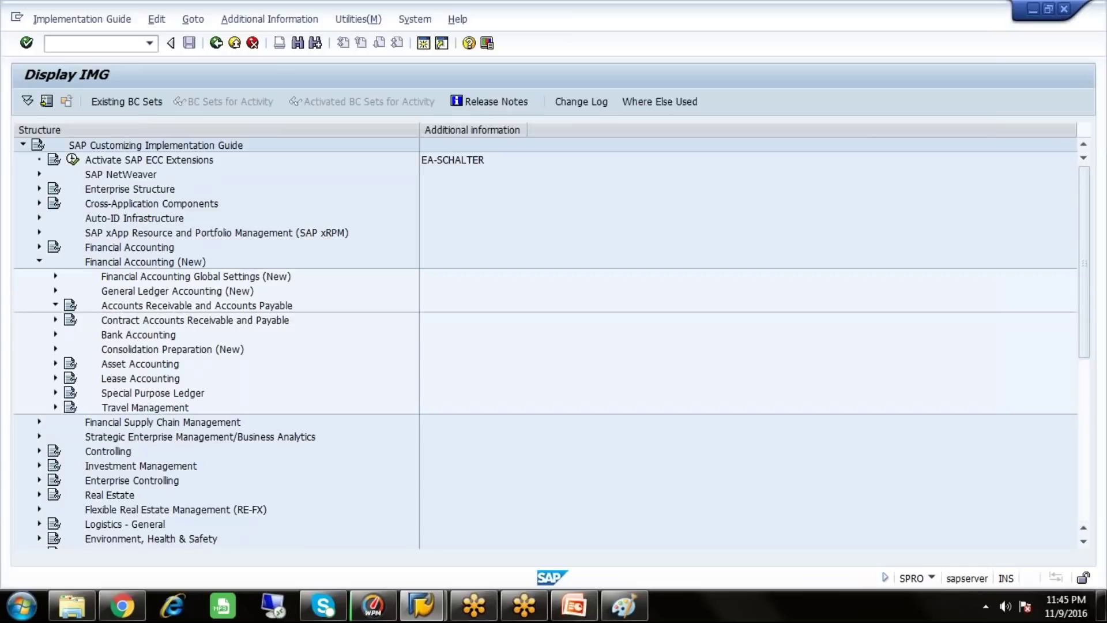
pyautogui.press('Down')
pyautogui.press('Down')
pyautogui.press('Down')
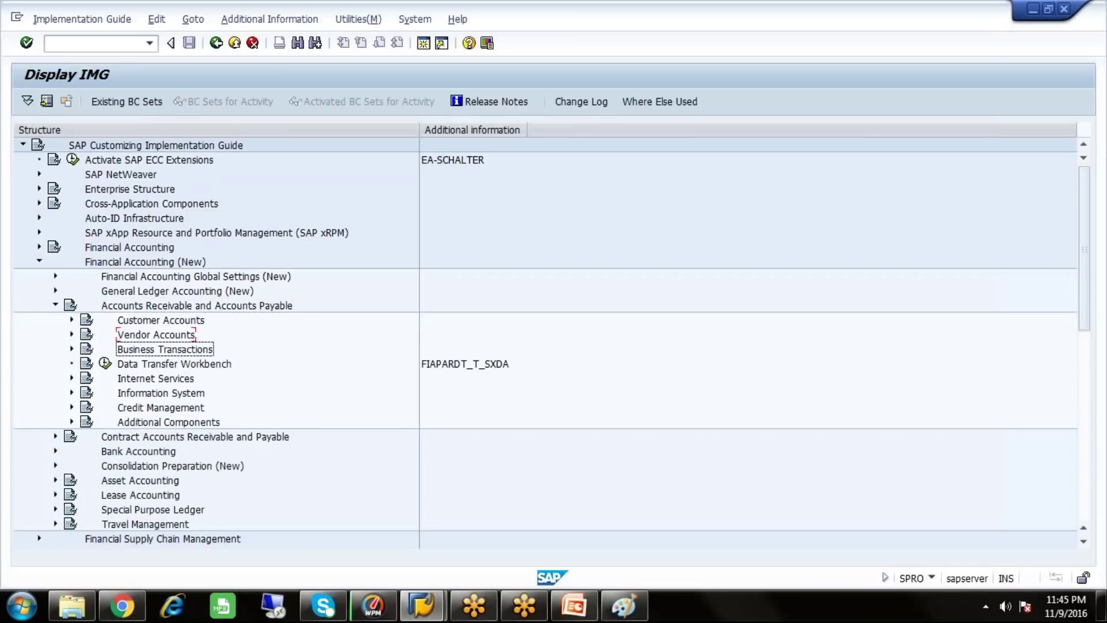
pyautogui.press('Right')
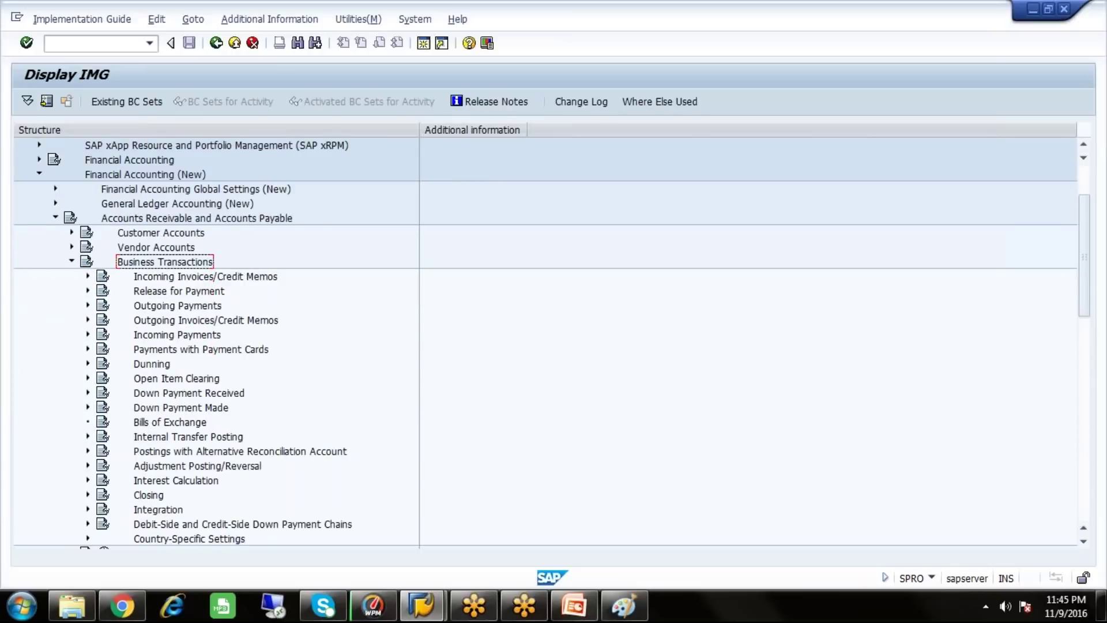
# Expand Outgoing Payments and Manual Outgoing Payments down to Define Tolerances (Vendors), and widen the Additional information column to fit the full keys
pyautogui.press('Down')
pyautogui.press('Down')
pyautogui.press('Right')
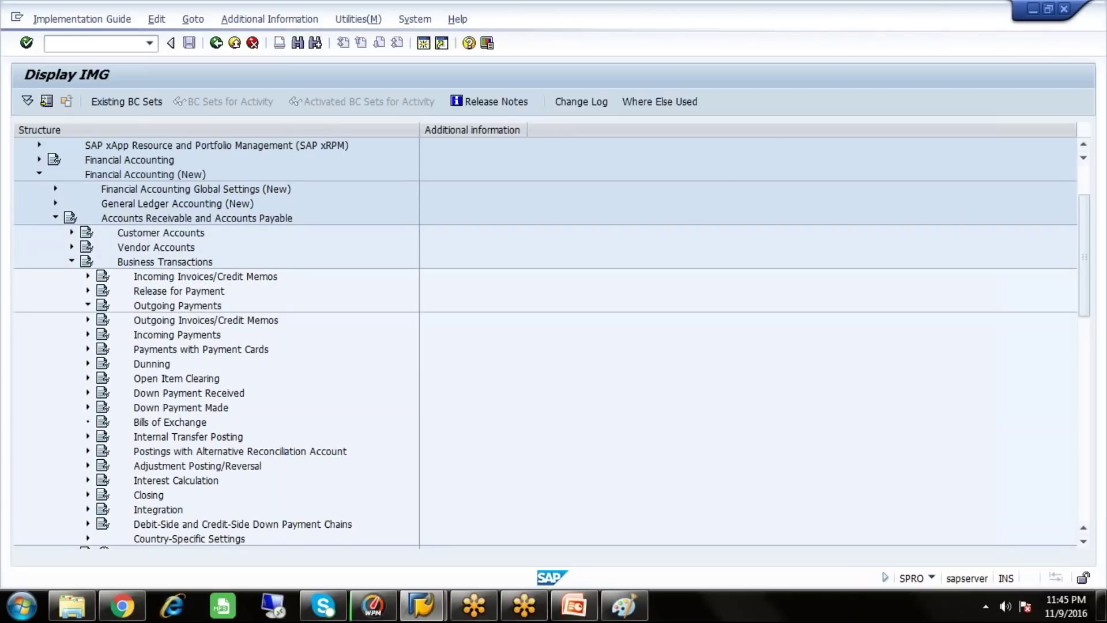
pyautogui.press('Down')
pyautogui.press('Down')
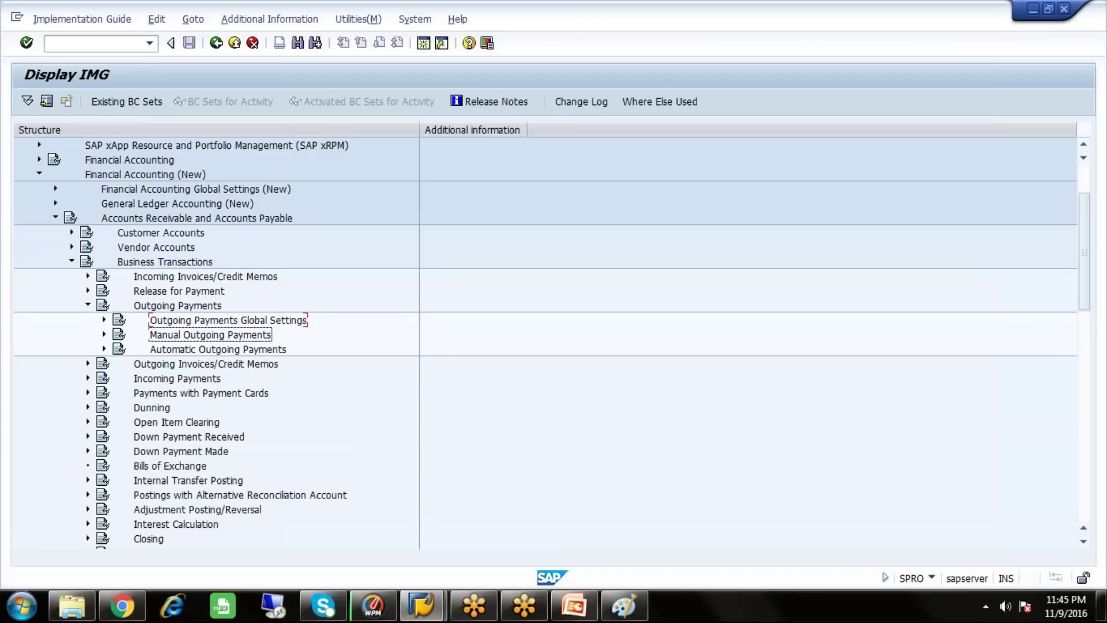
pyautogui.press('Right')
pyautogui.press('Down')
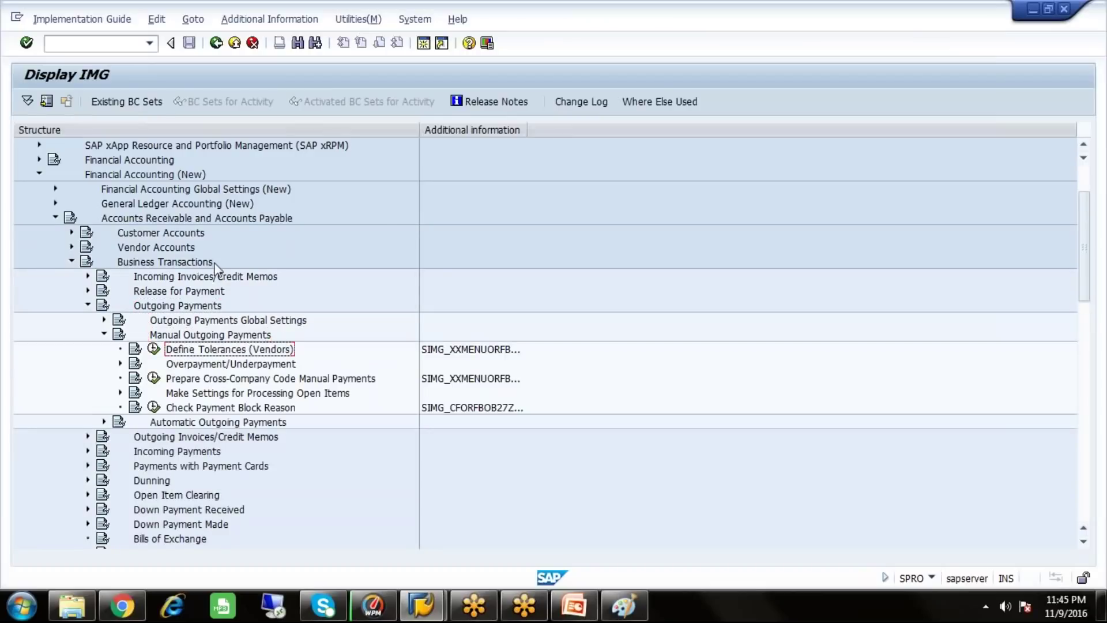
pyautogui.moveTo(527, 129); pyautogui.dragTo(582, 137)
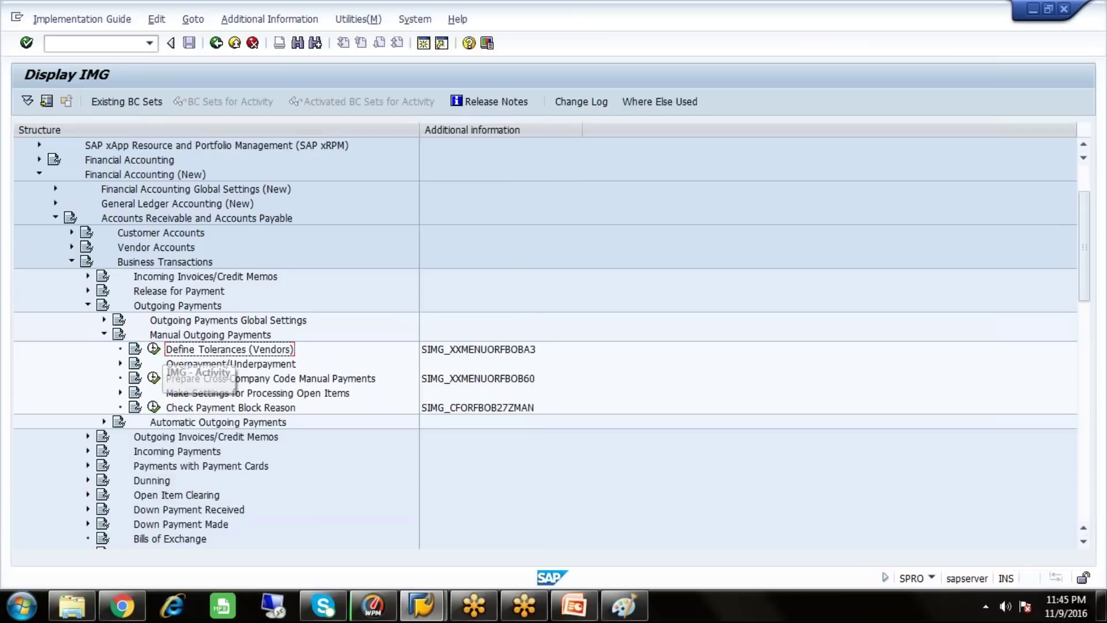
# Add a Define Tolerances (Vendors) entry for company code SOST, save it in the proposed customizing request, and return to SAP Easy Access
pyautogui.click(153, 349)
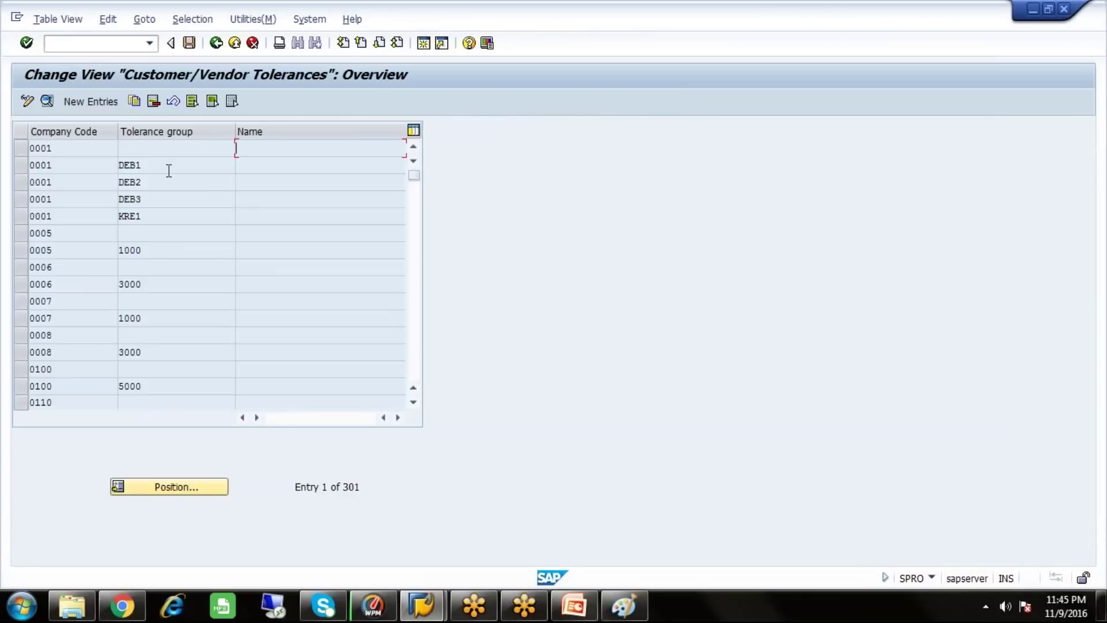
pyautogui.click(90, 102)
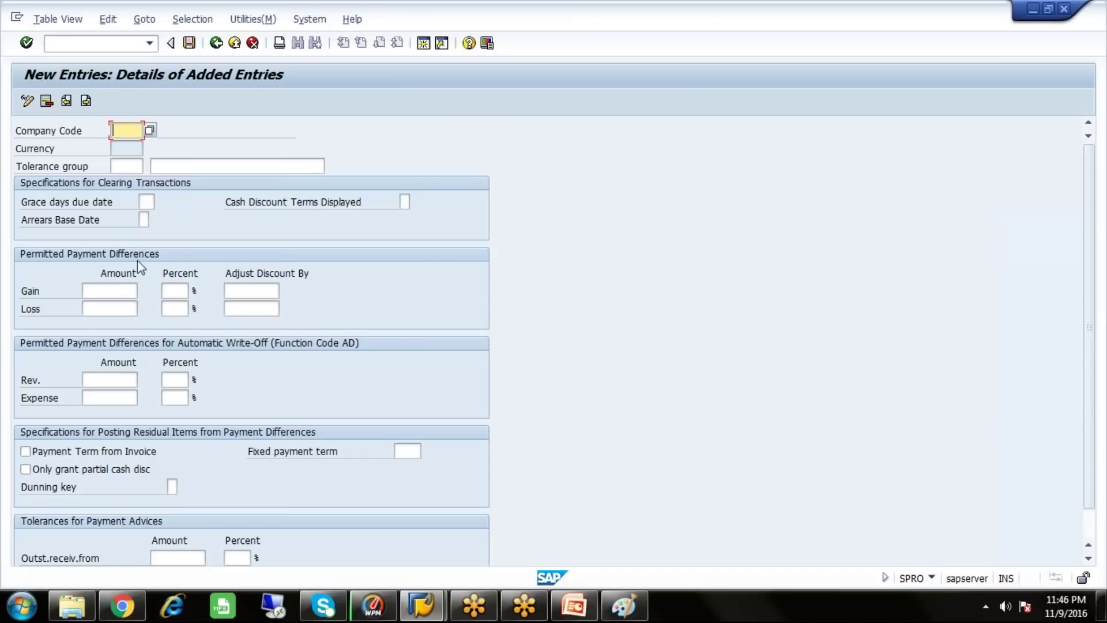
pyautogui.write('S')
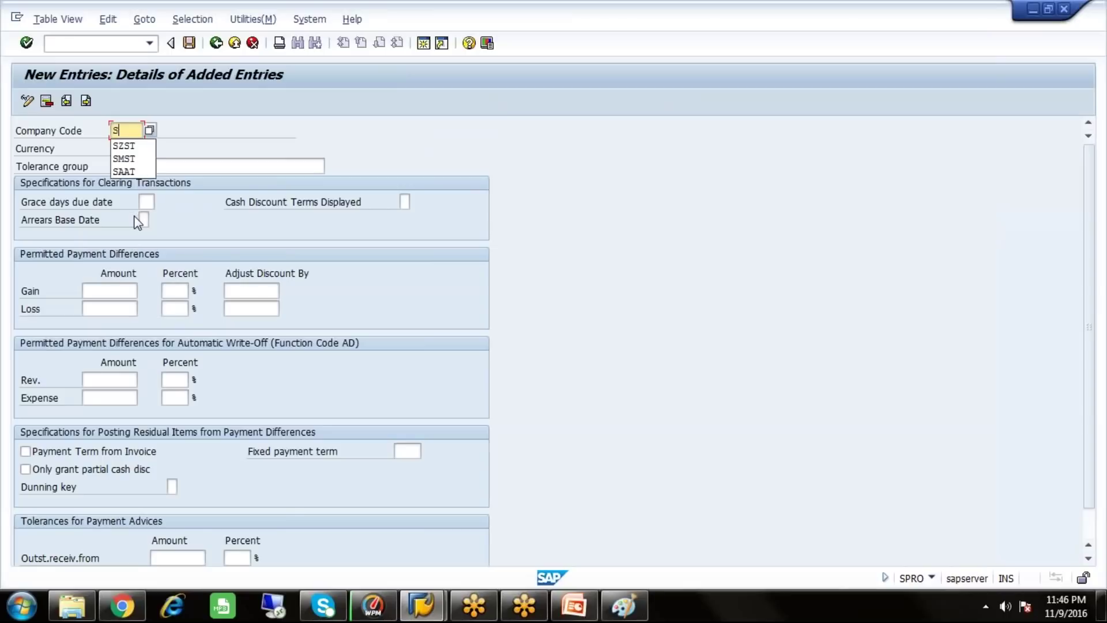
pyautogui.write('OST')
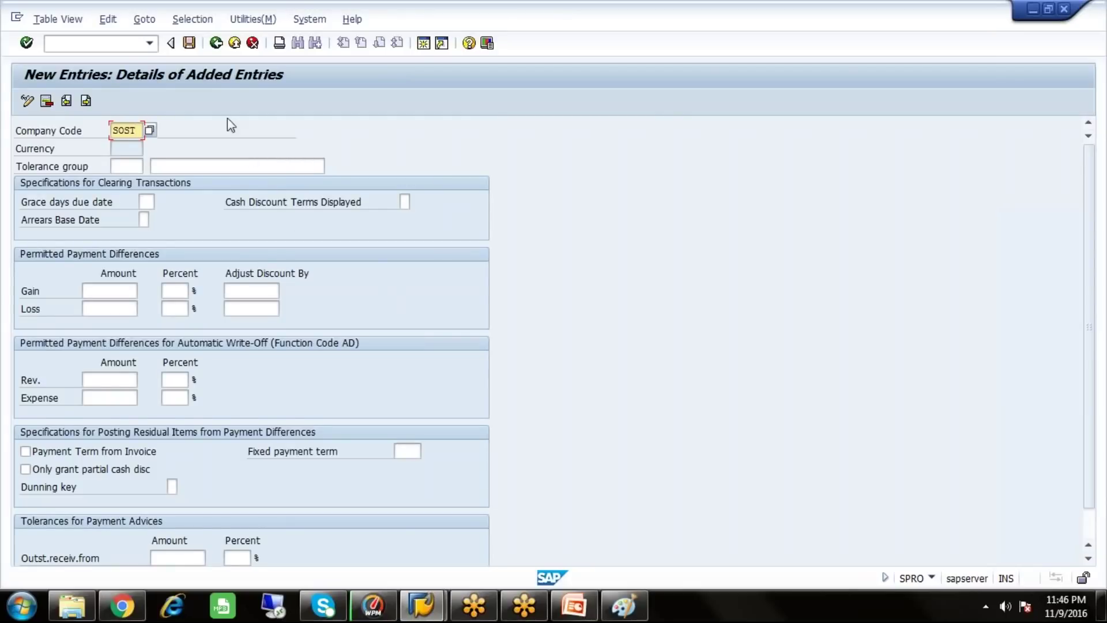
pyautogui.click(191, 44)
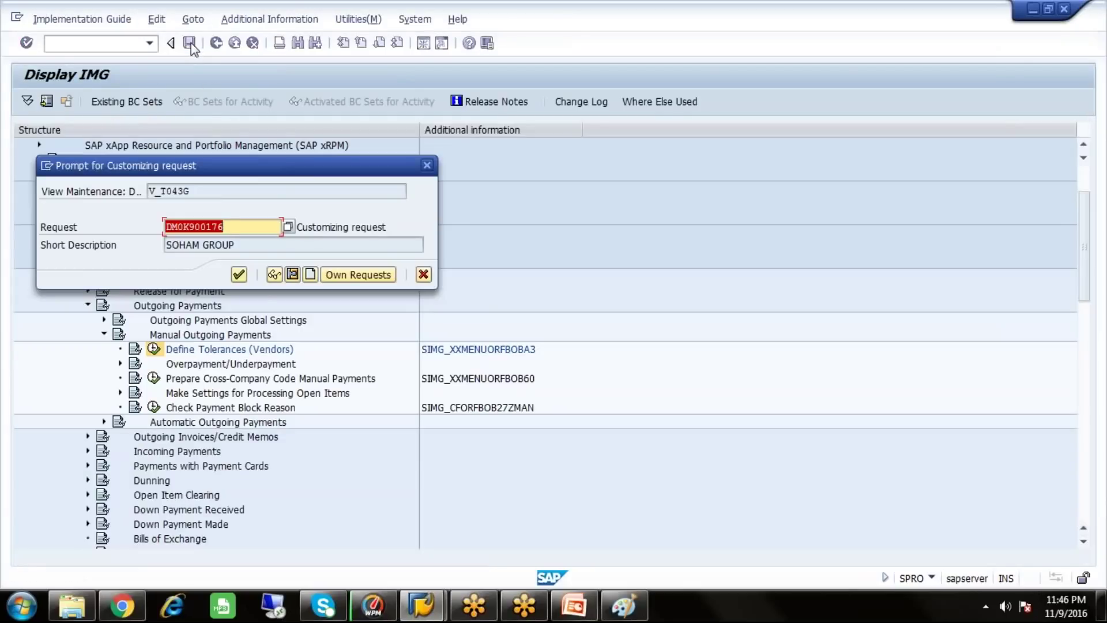
pyautogui.click(239, 275)
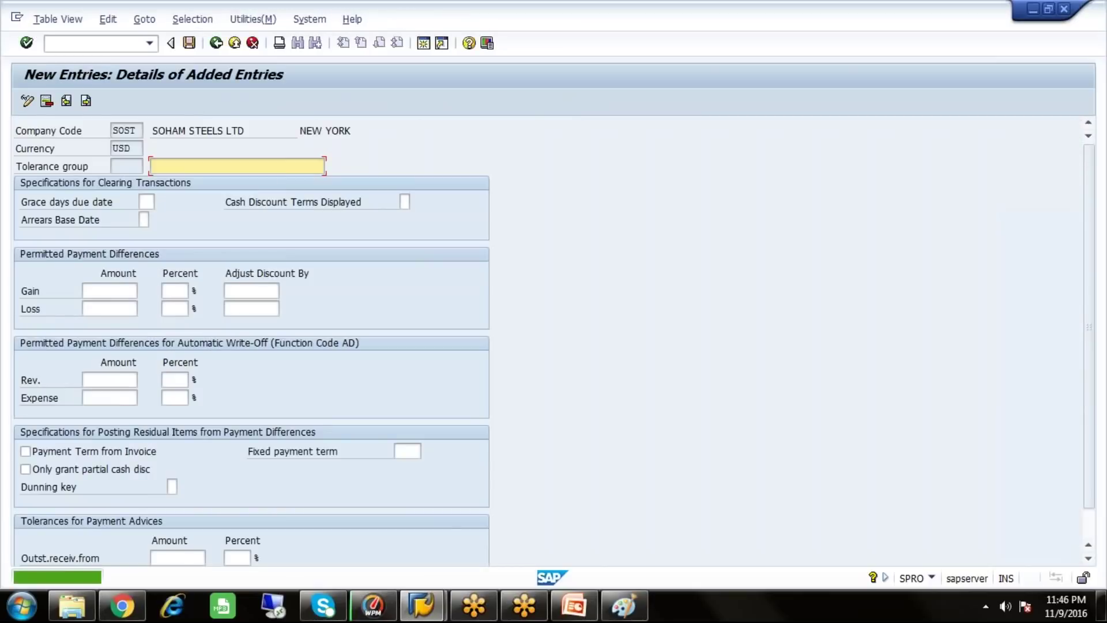
pyautogui.click(157, 47)
pyautogui.write('/n')
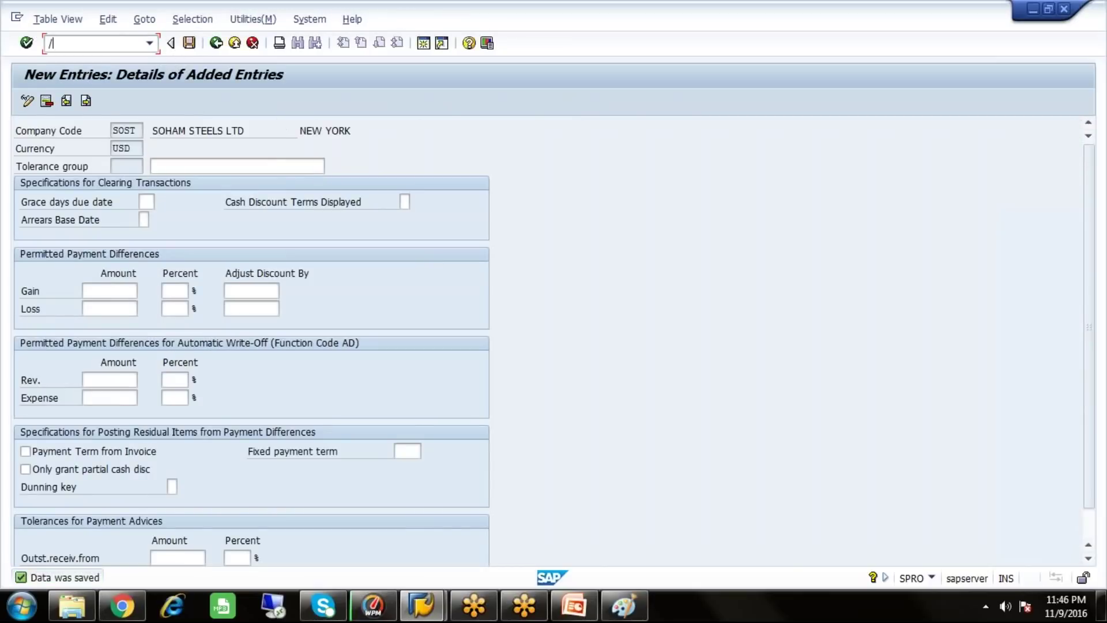
pyautogui.press('Return')
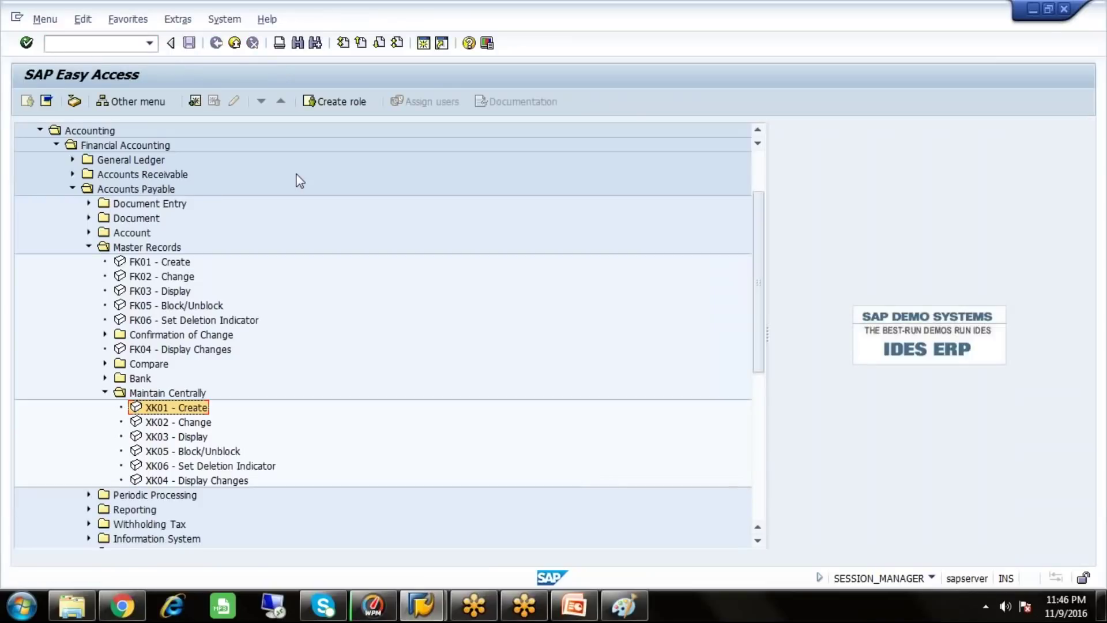
# Collapse Maintain Centrally and Master Records under Accounts Payable, and expand Document Entry down to F-43 - Invoice - General
pyautogui.press('Up')
pyautogui.press('Left')
pyautogui.press('Up')
pyautogui.press('Up')
pyautogui.press('Up')
pyautogui.press('Up')
pyautogui.press('Up')
pyautogui.press('Up')
pyautogui.press('Up')
pyautogui.press('Up')
pyautogui.press('Up')
pyautogui.press('Up')
pyautogui.press('Left')
pyautogui.press('Up')
pyautogui.press('Up')
pyautogui.press('Up')
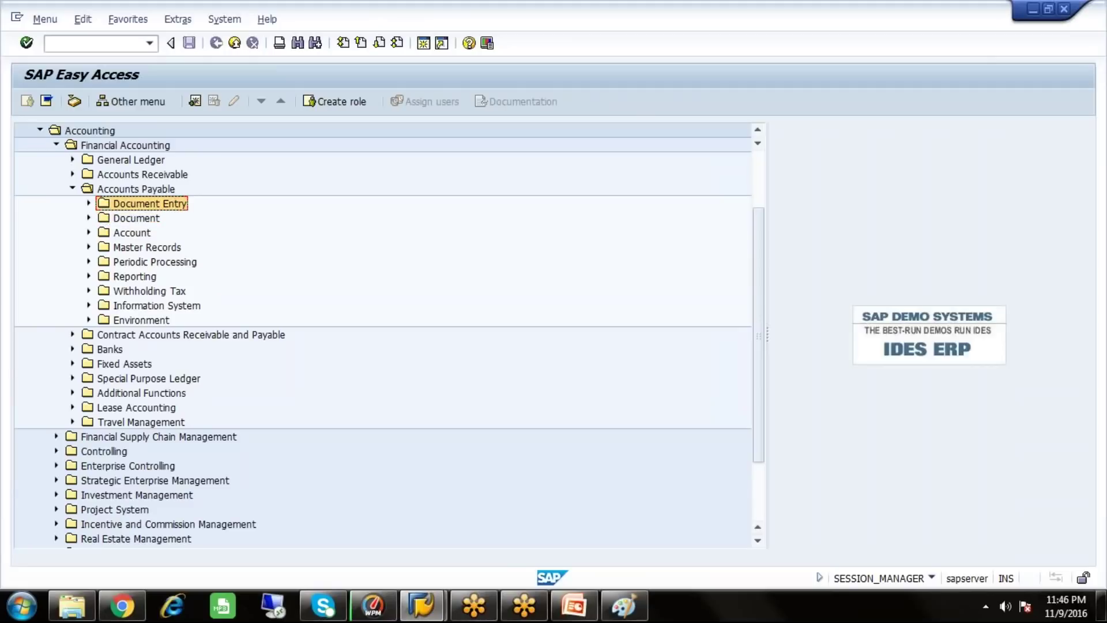
pyautogui.press('Right')
pyautogui.press('Down')
pyautogui.press('Down')
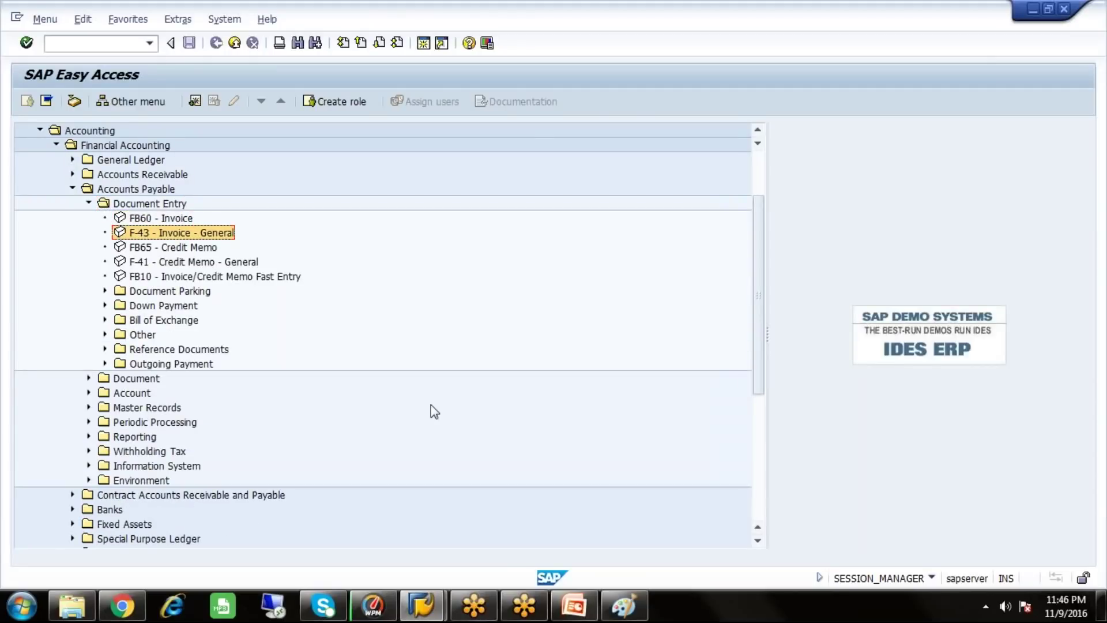
# Switch to the Paint notes and add the heading "VENDOR INVOICE POSTING---" below the OBA7 line
pyautogui.click(622, 604)
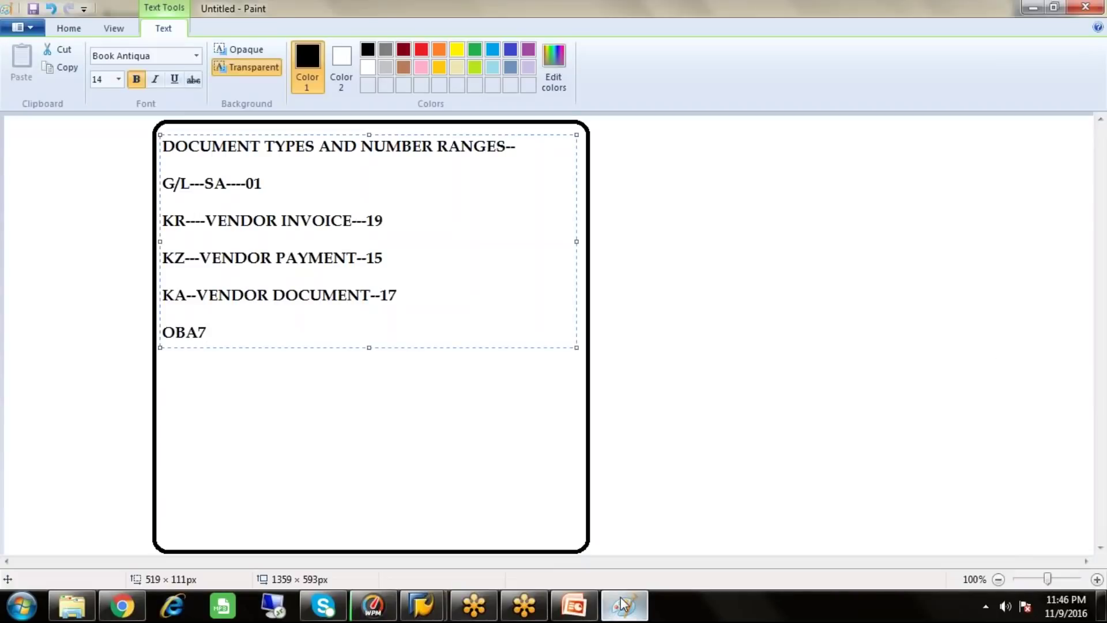
pyautogui.press('Return')
pyautogui.press('Return')
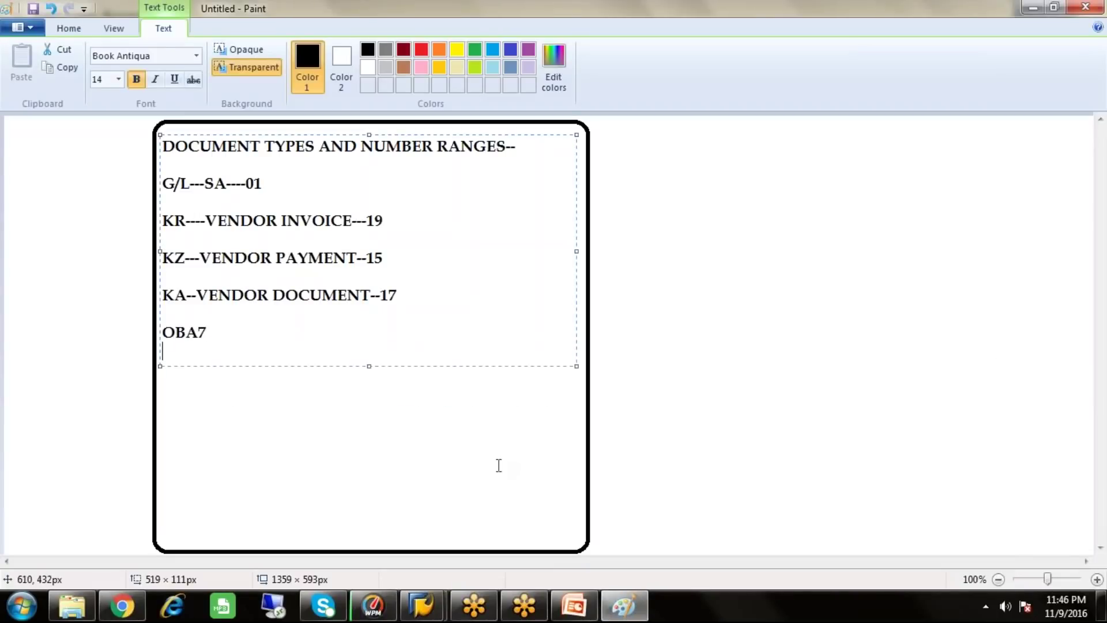
pyautogui.write('VENDOT')
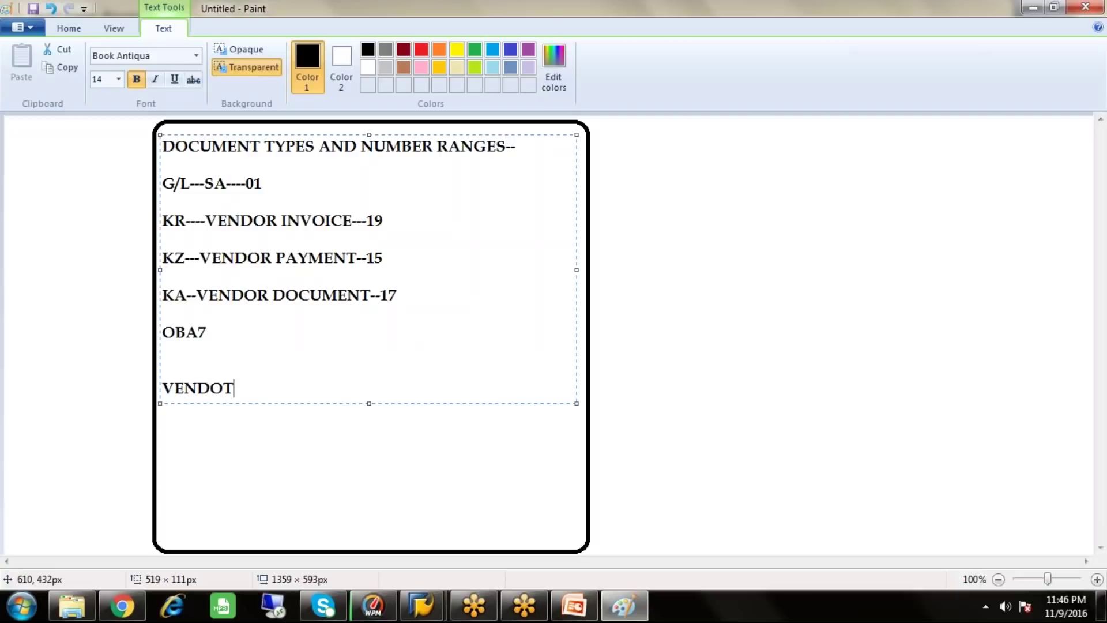
pyautogui.press('BackSpace')
pyautogui.write('R INVO')
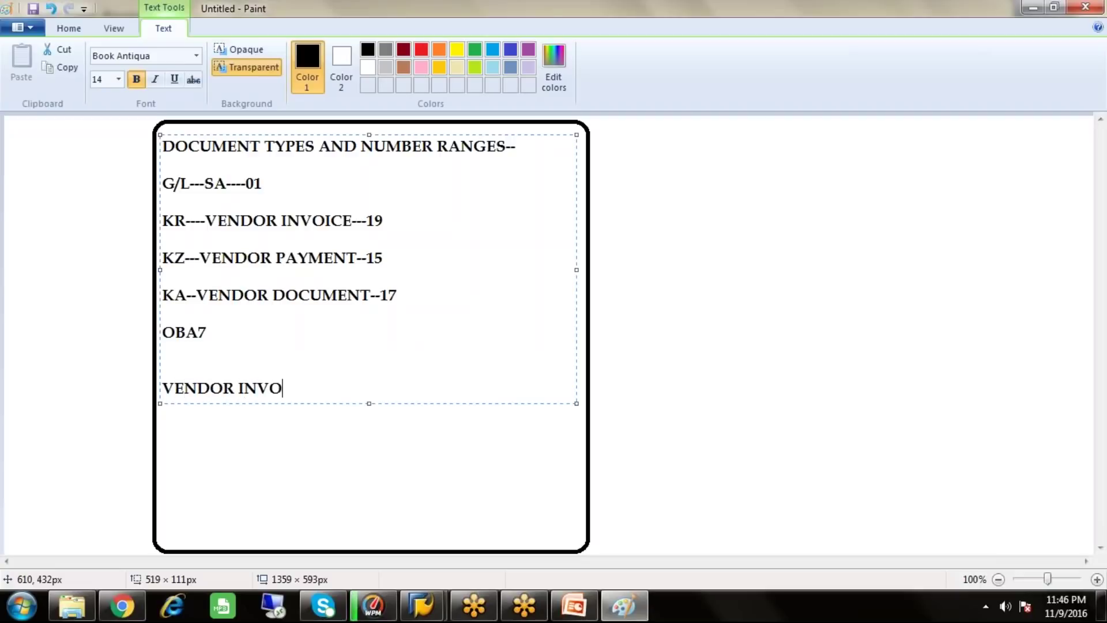
pyautogui.write('ICE POSTIN')
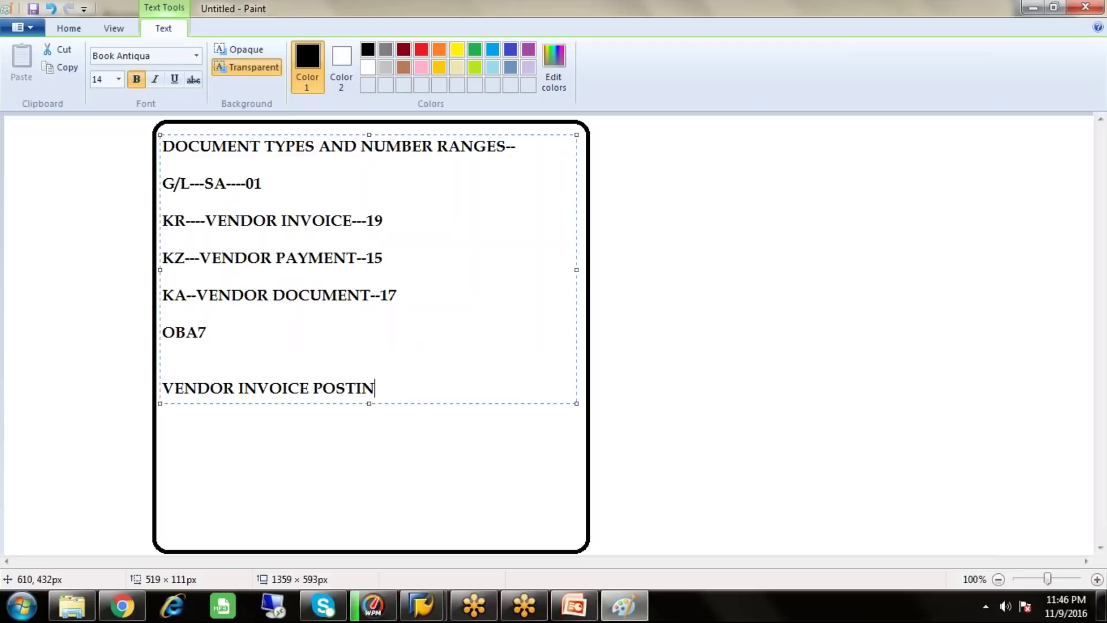
pyautogui.write('G---')
pyautogui.press('Return')
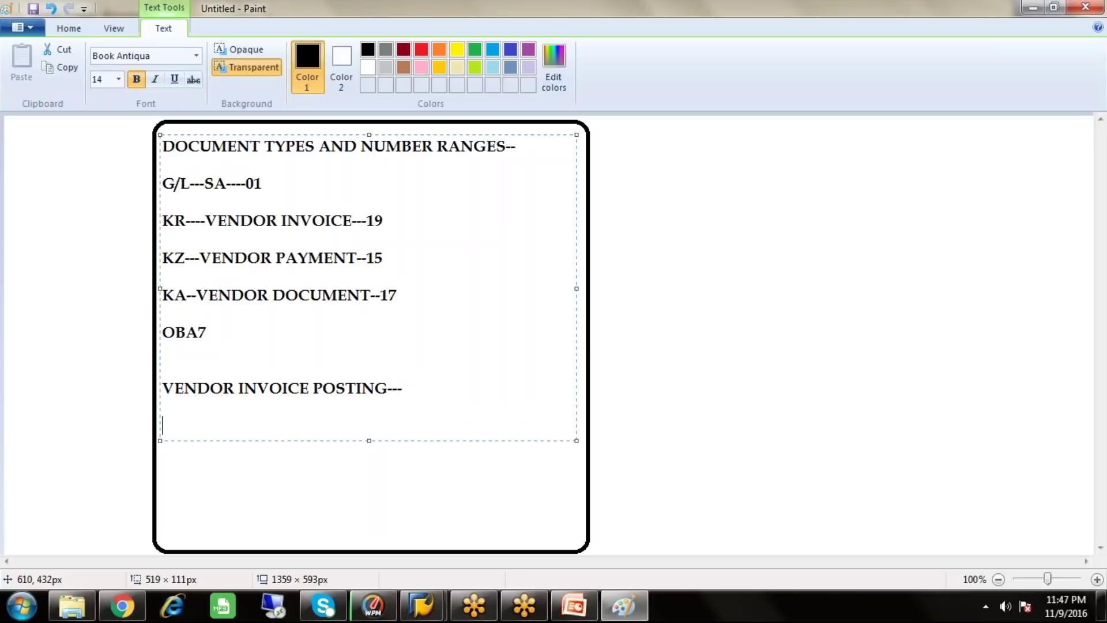
# Add the credit line "31-----VENDOR A/C---CREDIT" under the vendor invoice posting heading
pyautogui.write('31-----VENDOR   ')
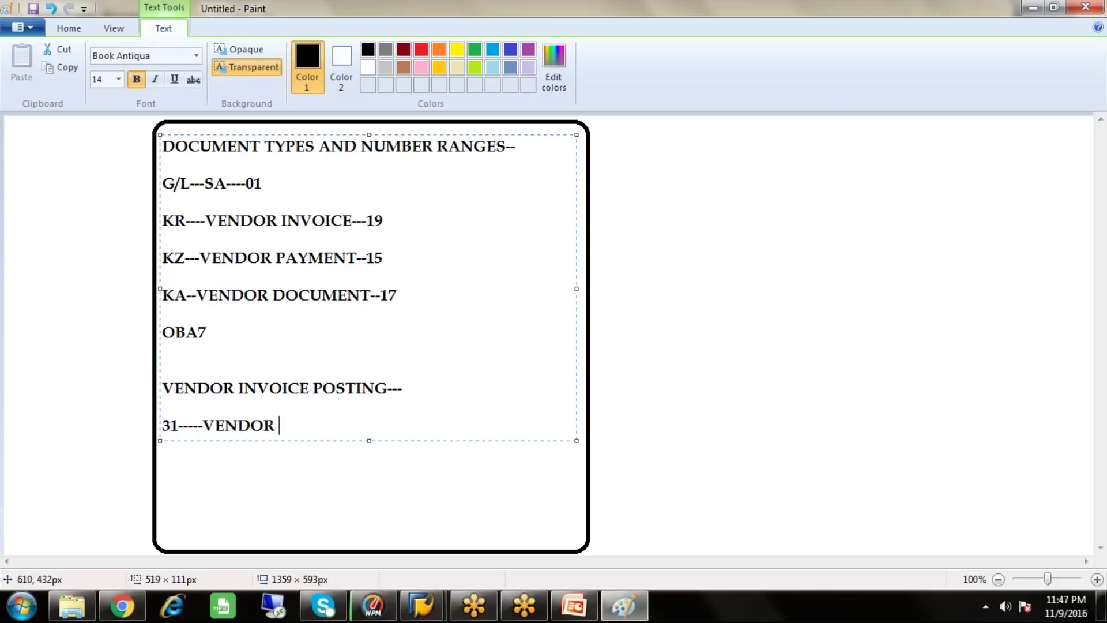
pyautogui.write('A')
pyautogui.write('/C---CREDIT')
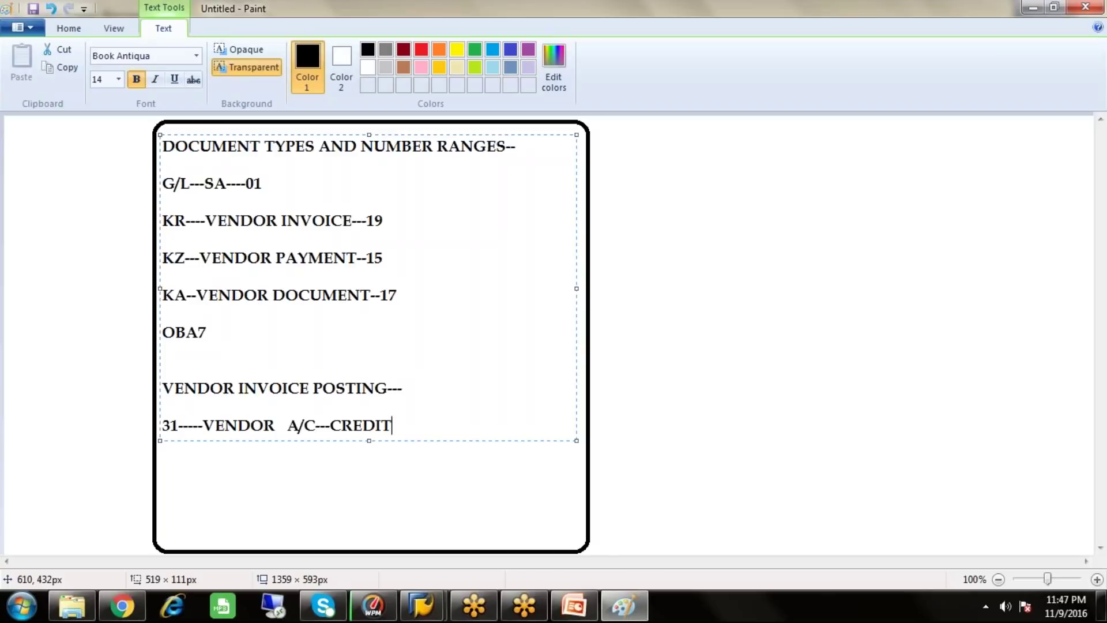
# Add the line "40---INVENTORY RAW MATERIAL" below the vendor credit line, and highlight posting key 31
pyautogui.press('Return')
pyautogui.write('40-')
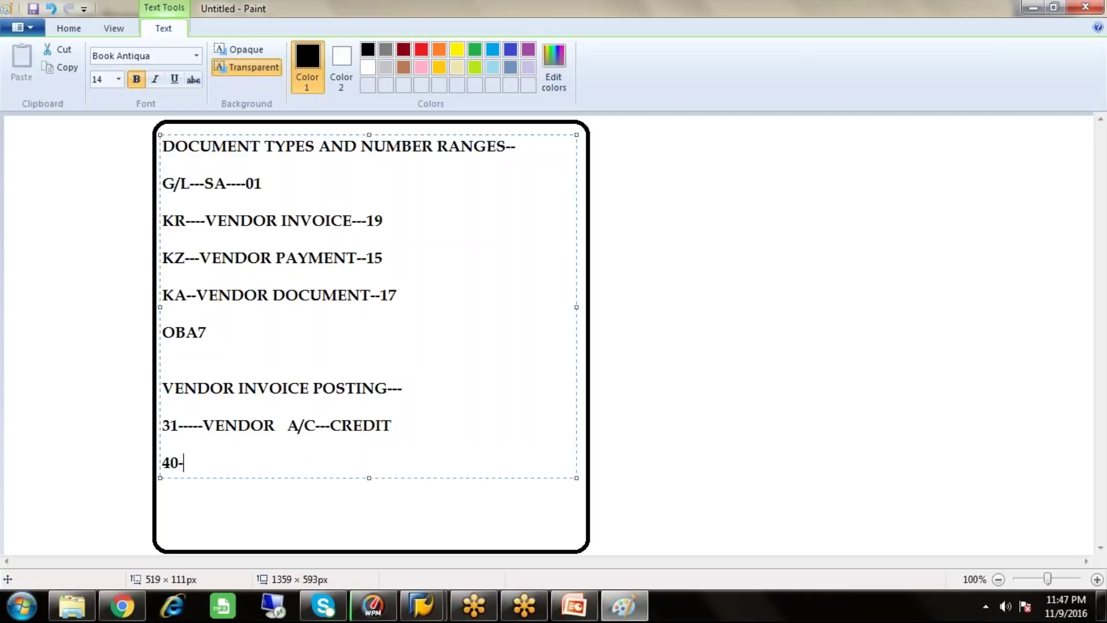
pyautogui.write('--INVENTORY')
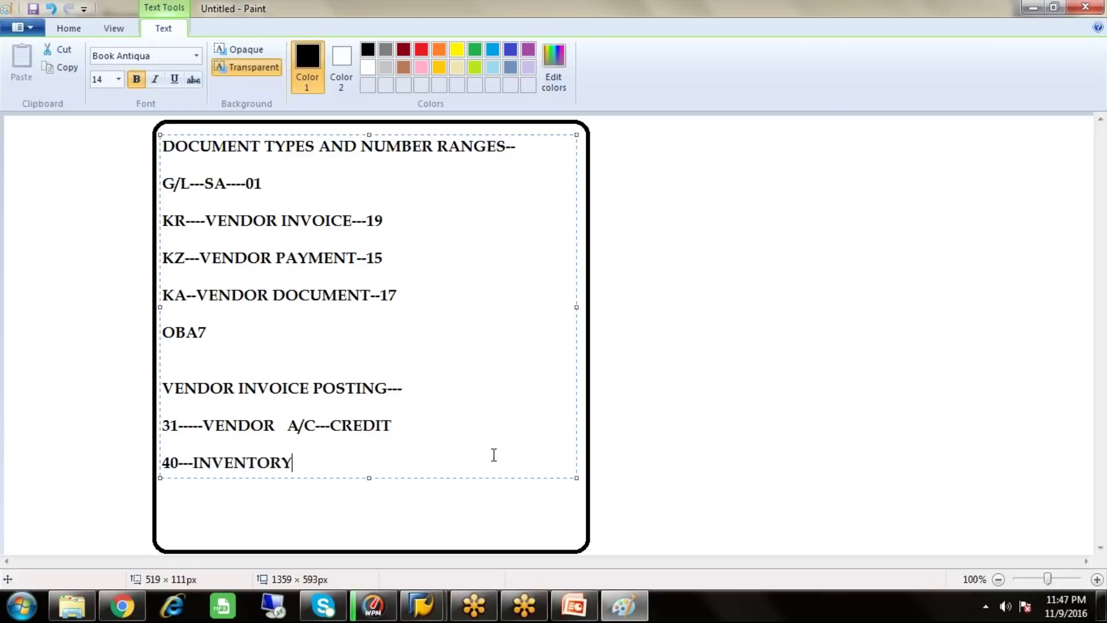
pyautogui.write(' RAW ')
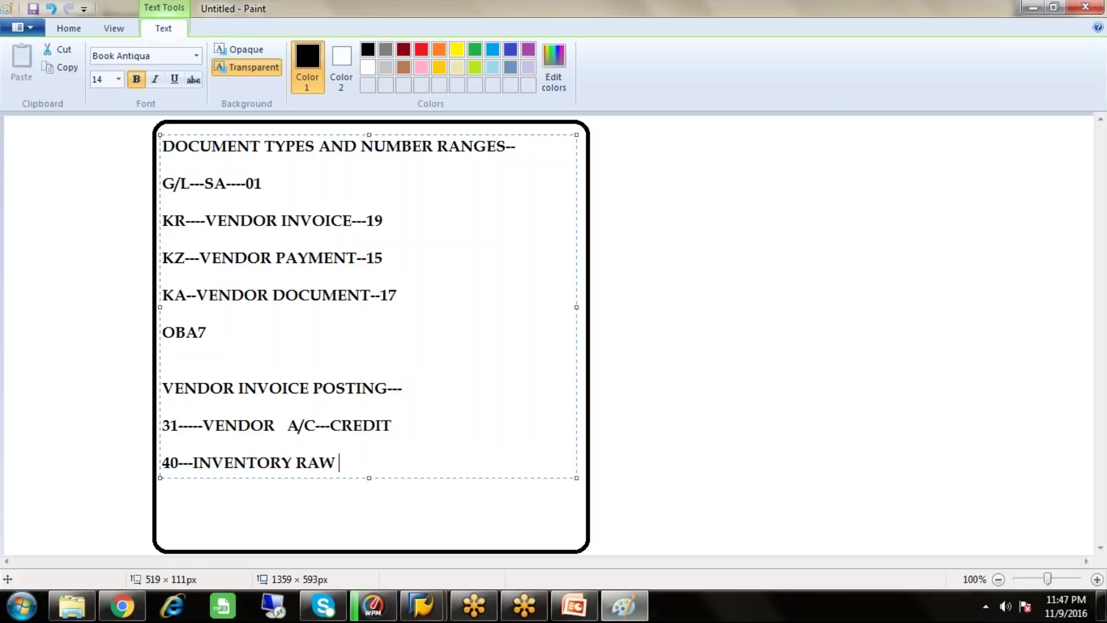
pyautogui.write('MATERI')
pyautogui.click(162, 444)
pyautogui.write('L')
pyautogui.press('BackSpace')
pyautogui.click(441, 465)
pyautogui.write('AL')
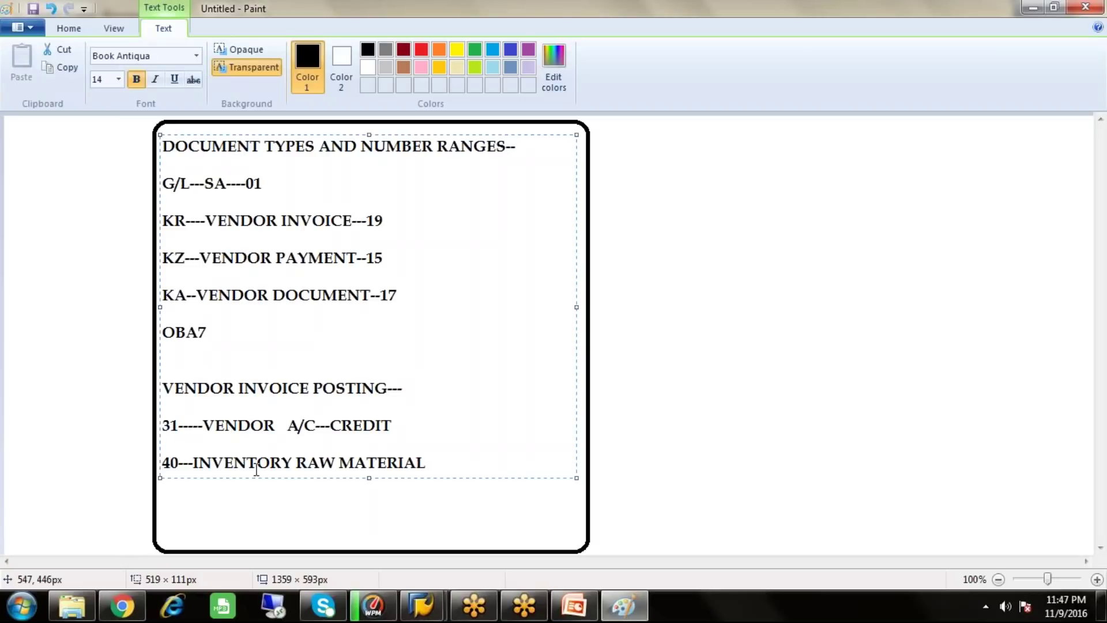
pyautogui.moveTo(162, 426); pyautogui.dragTo(181, 427)
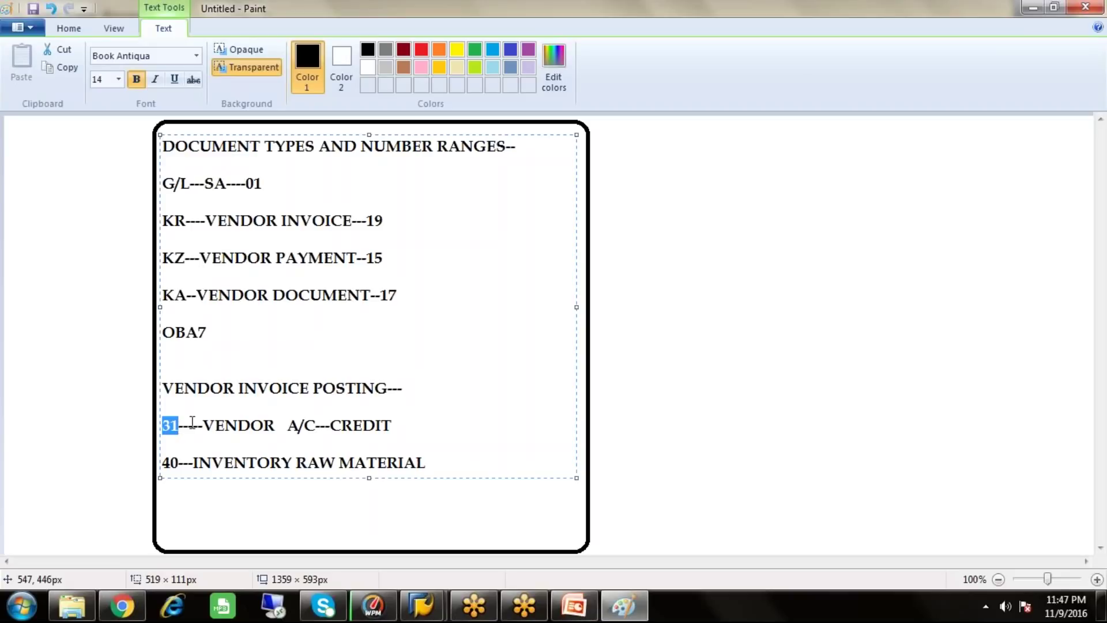
# Switch back to SAP and open the F-43 - Invoice - General transaction from Document Entry
pyautogui.click(433, 604)
pyautogui.click(468, 539)
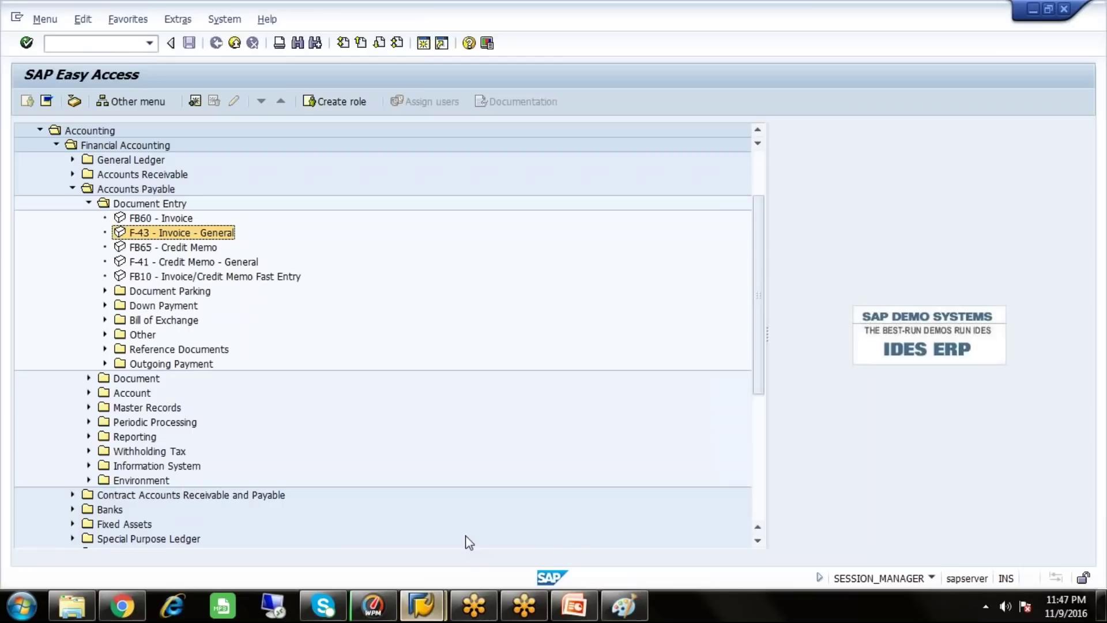
pyautogui.doubleClick(211, 237)
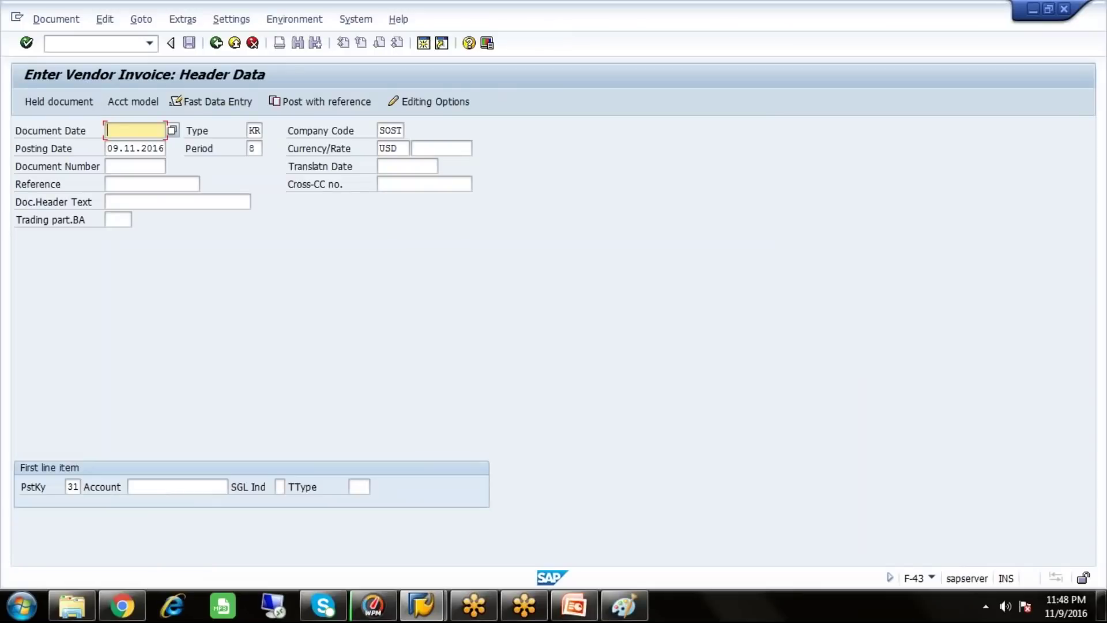
# Set both the document date and the posting date of the vendor invoice to 10.08.2016
pyautogui.write('1')
pyautogui.press('Down')
pyautogui.press('Return')
pyautogui.press('Tab')
pyautogui.press('Tab')
pyautogui.press('Tab')
pyautogui.write('10')
pyautogui.press('Down')
pyautogui.press('Return')
pyautogui.press('Tab')
pyautogui.press('Tab')
pyautogui.press('Tab')
pyautogui.press('Tab')
pyautogui.press('Tab')
pyautogui.press('Tab')
pyautogui.press('Tab')
pyautogui.press('Tab')
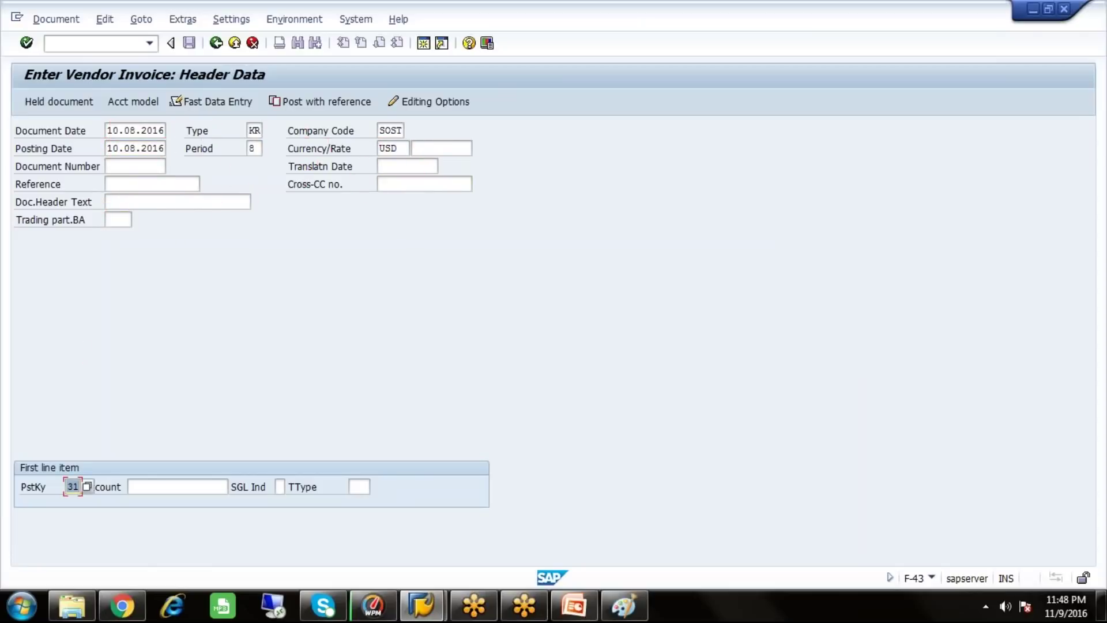
# Search for the first line item's vendor account by company code SOST
pyautogui.press('Tab')
pyautogui.click(237, 487)
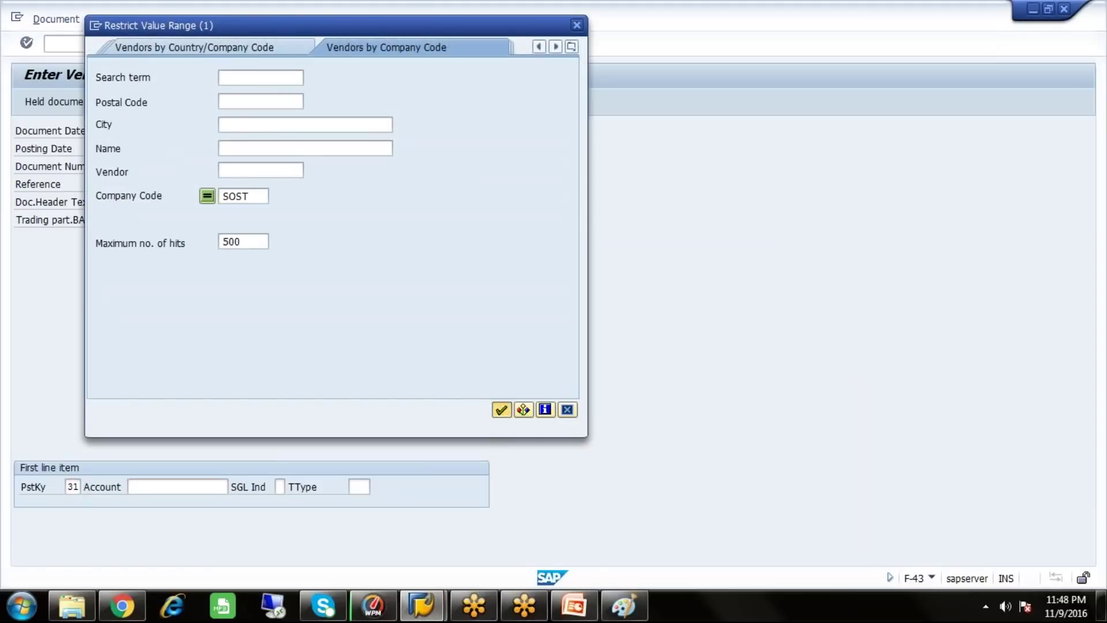
pyautogui.click(501, 410)
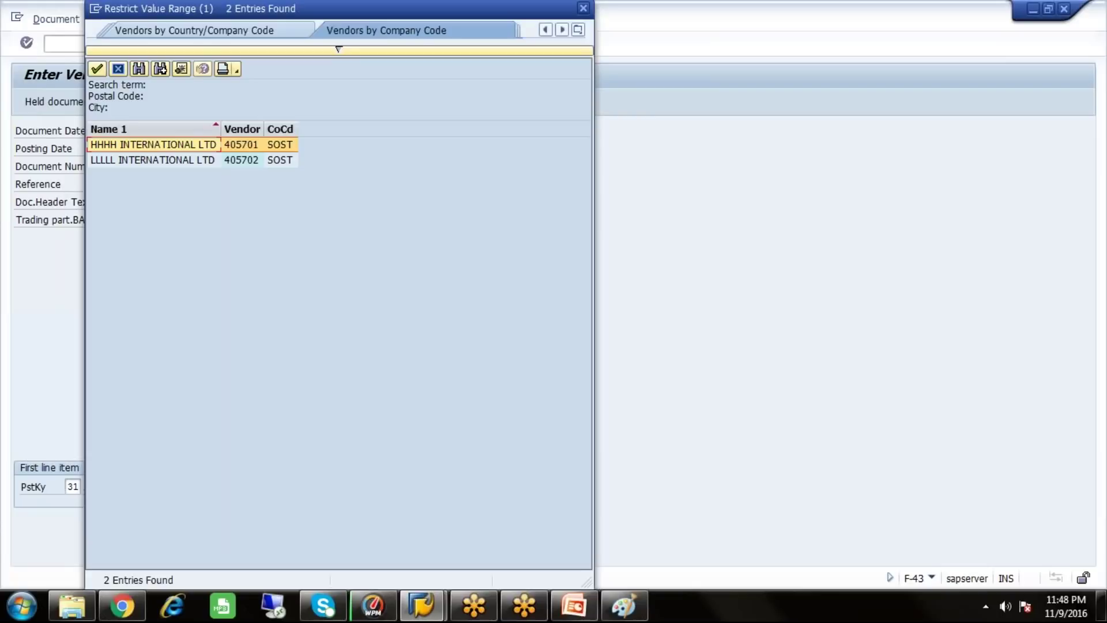
# Review the ACCOUNTS PAYABLE slide in PowerPoint and return to the vendor list in SAP
pyautogui.click(574, 606)
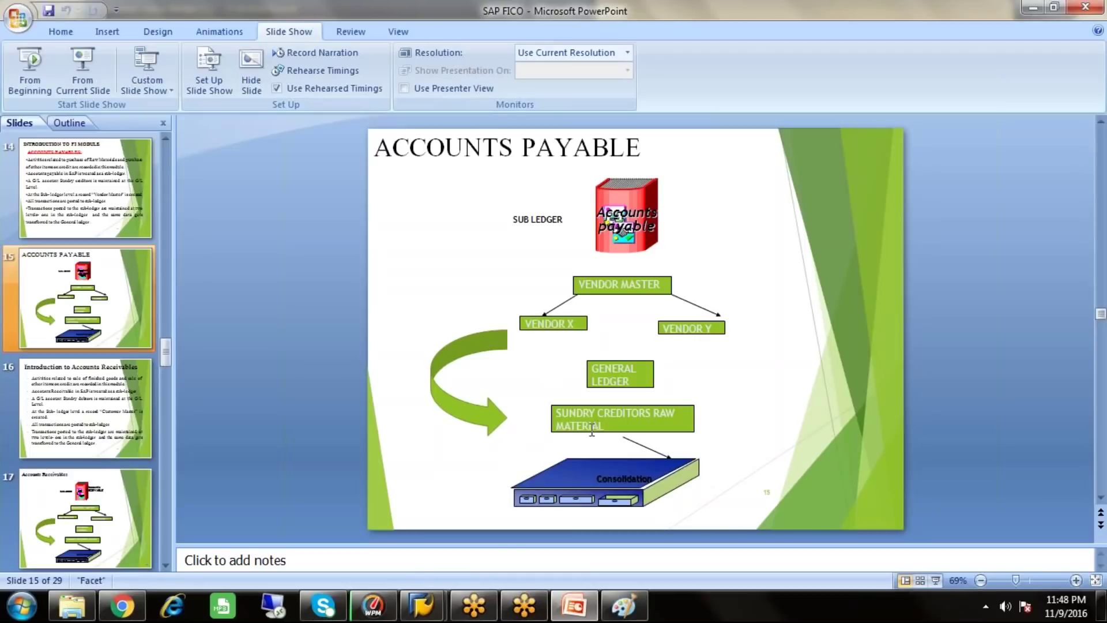
pyautogui.moveTo(422, 605)
pyautogui.click(476, 552)
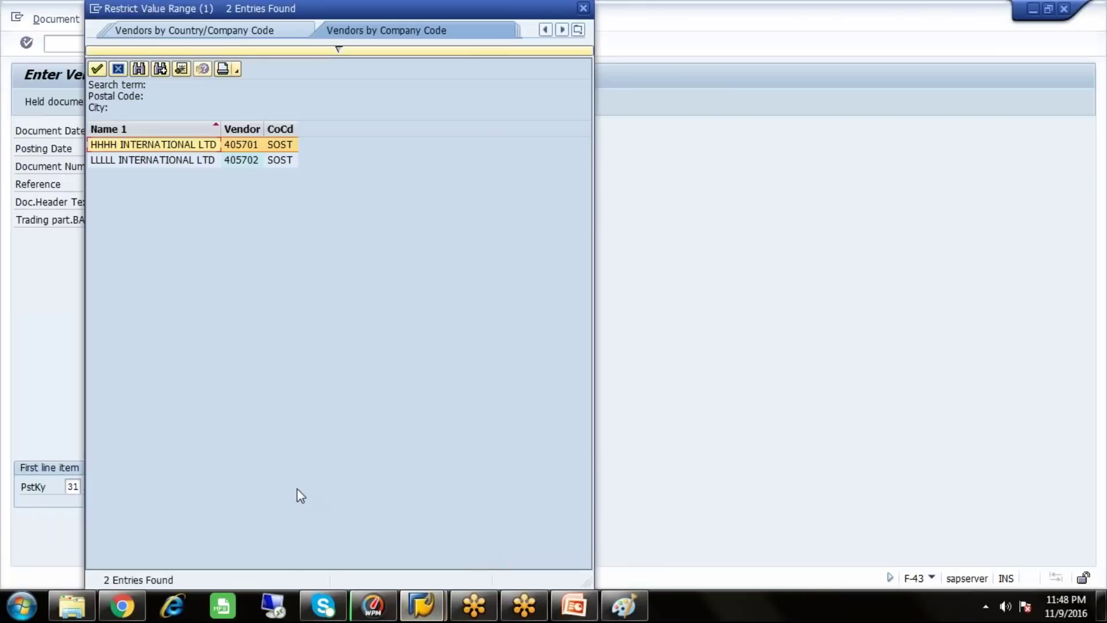
# Choose HHHH INTERNATIONAL LTD as the vendor account and submit the invoice header data, leaving the special G/L indicator and transaction type blank
pyautogui.click(247, 146)
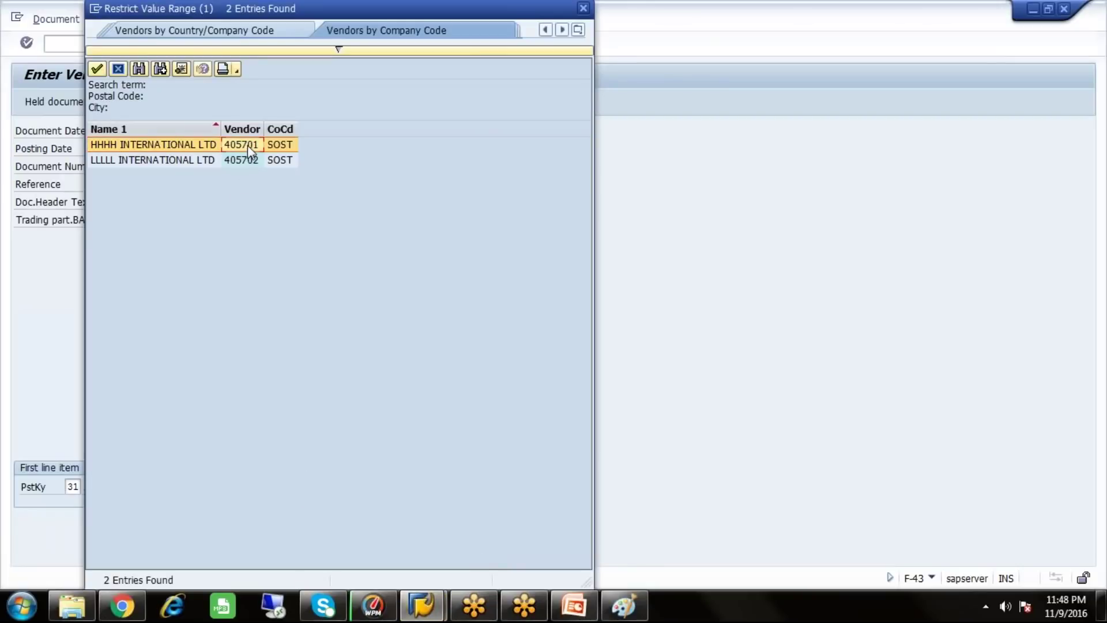
pyautogui.doubleClick(251, 143)
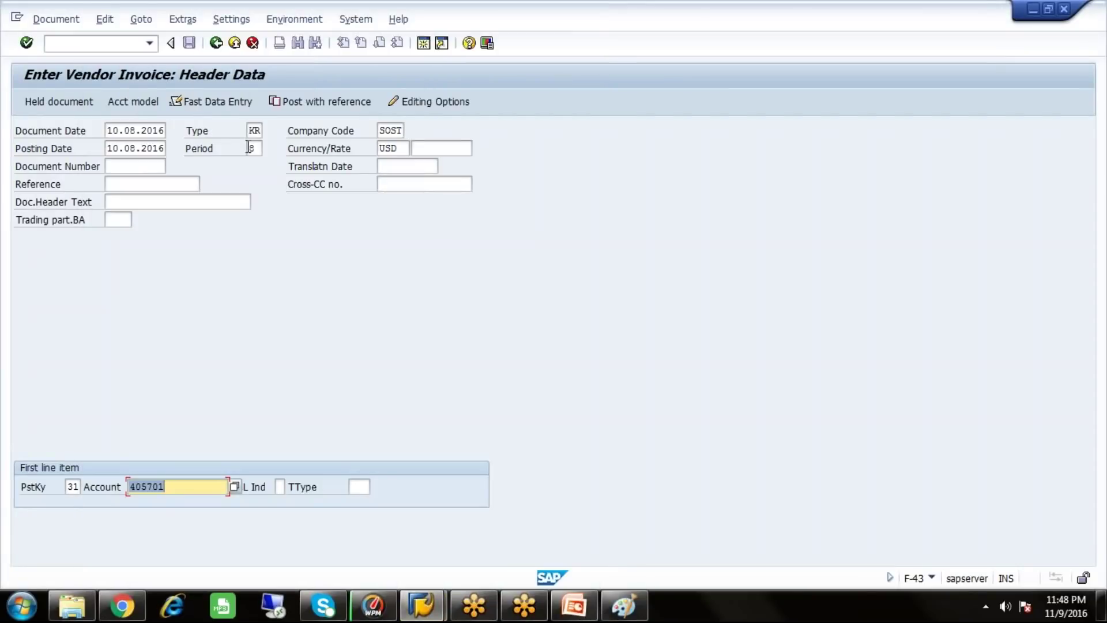
pyautogui.press('Tab')
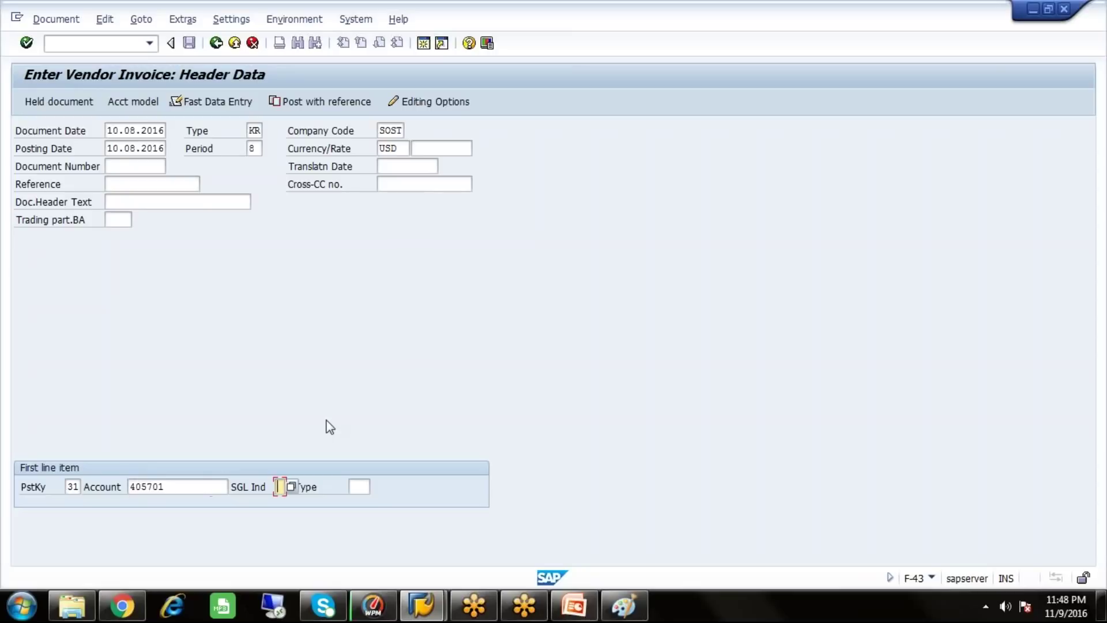
pyautogui.press('Tab')
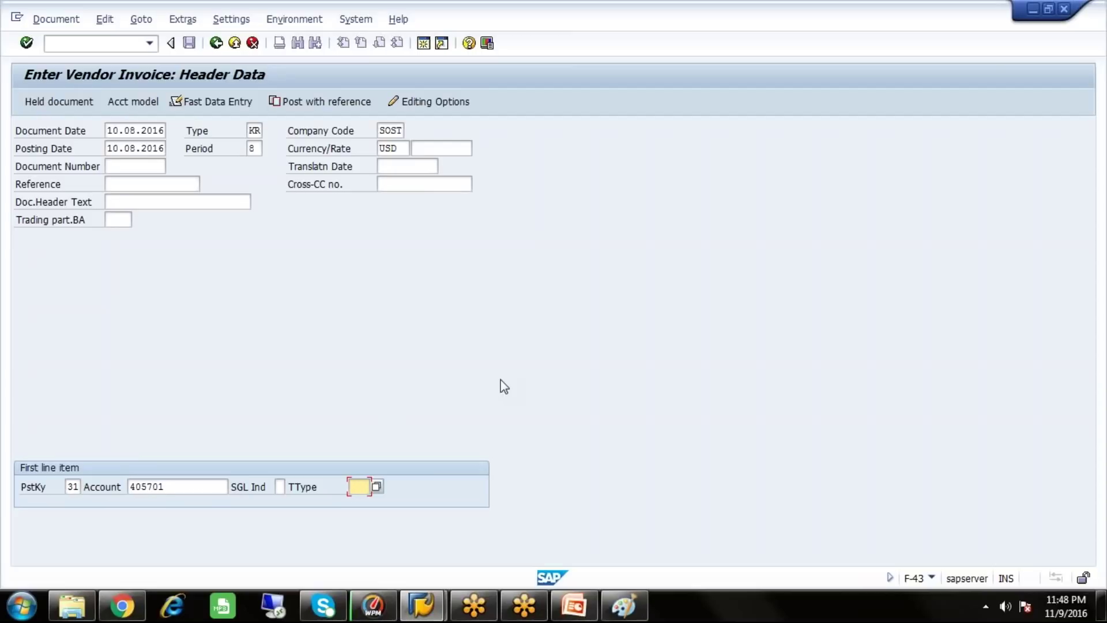
pyautogui.press('Return')
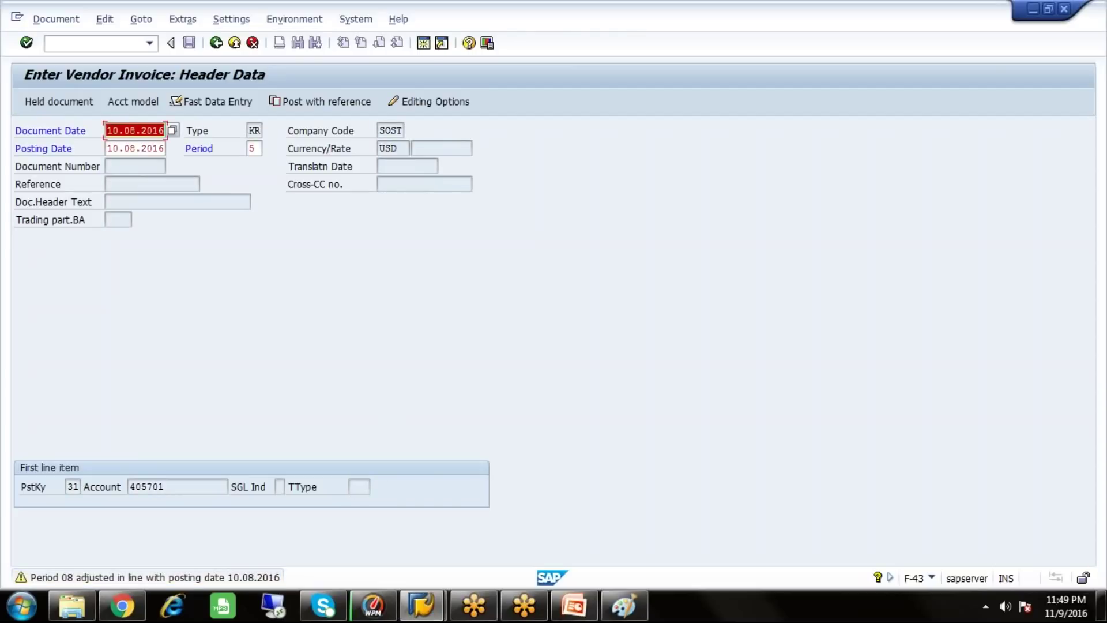
# Accept the posting period adjustment to reach the vendor item, and look up the description of the vendor's G/L account
pyautogui.press('Return')
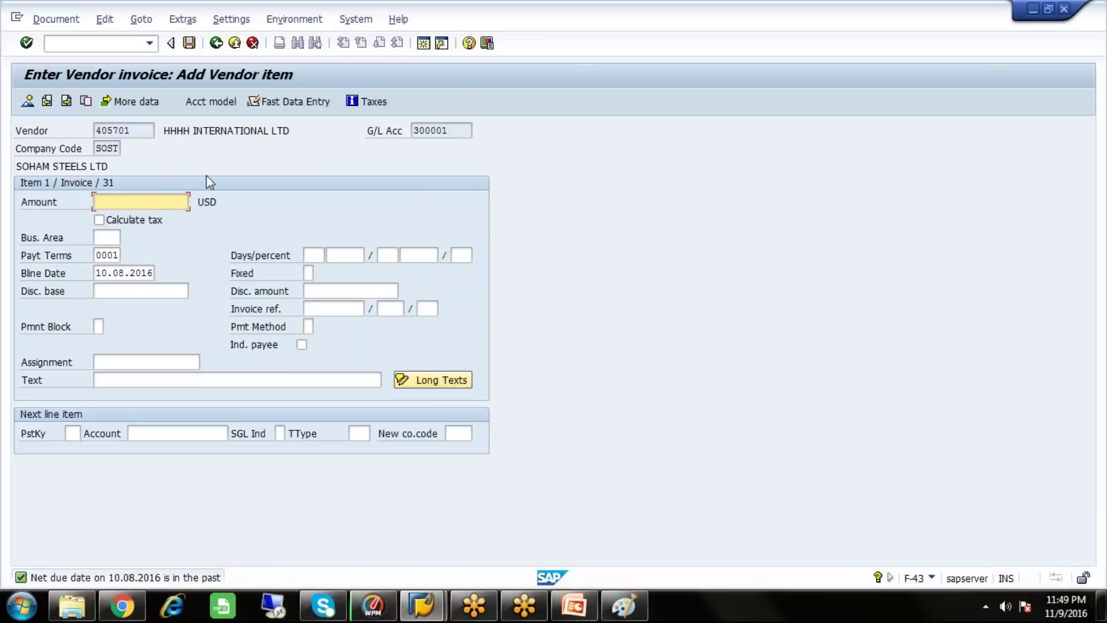
pyautogui.click(164, 131)
pyautogui.moveTo(163, 132); pyautogui.dragTo(310, 144)
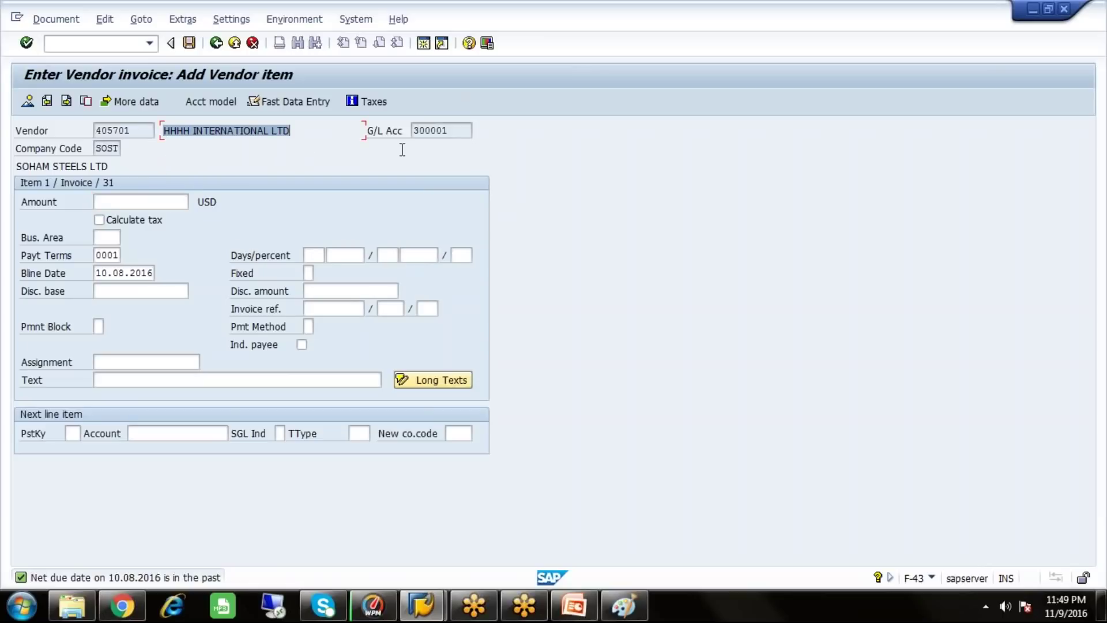
pyautogui.moveTo(413, 128); pyautogui.dragTo(458, 130)
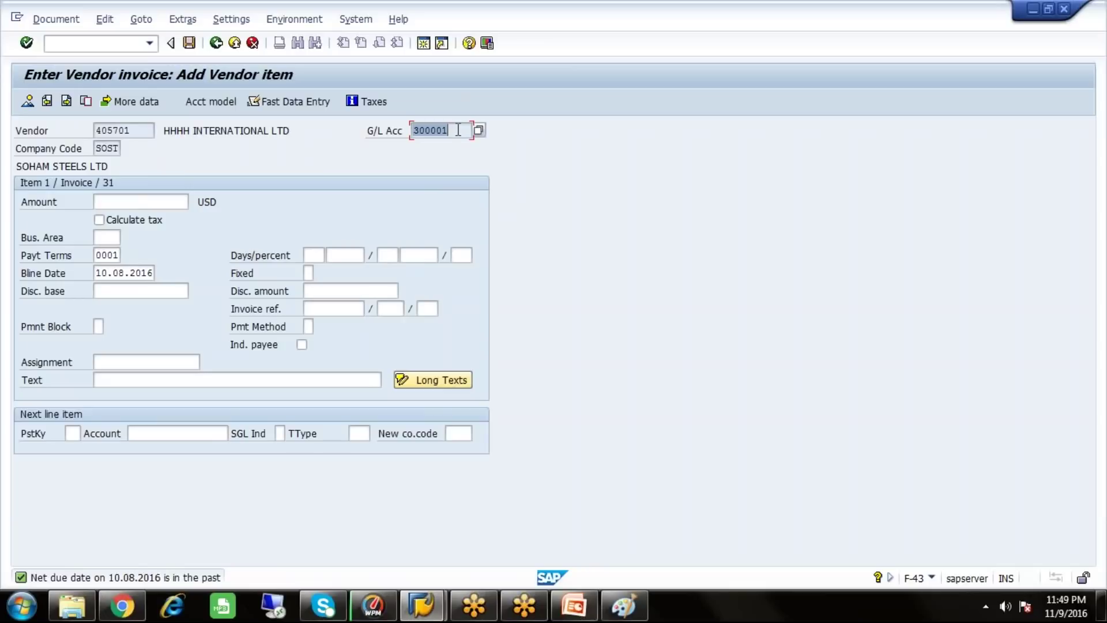
pyautogui.click(477, 131)
pyautogui.click(314, 120)
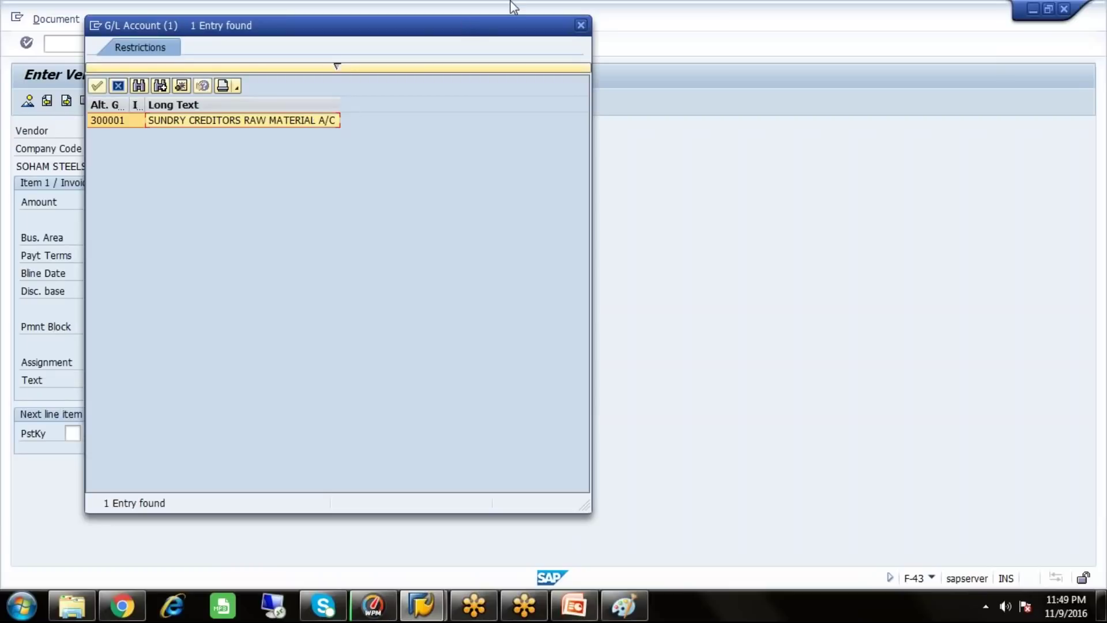
pyautogui.click(580, 26)
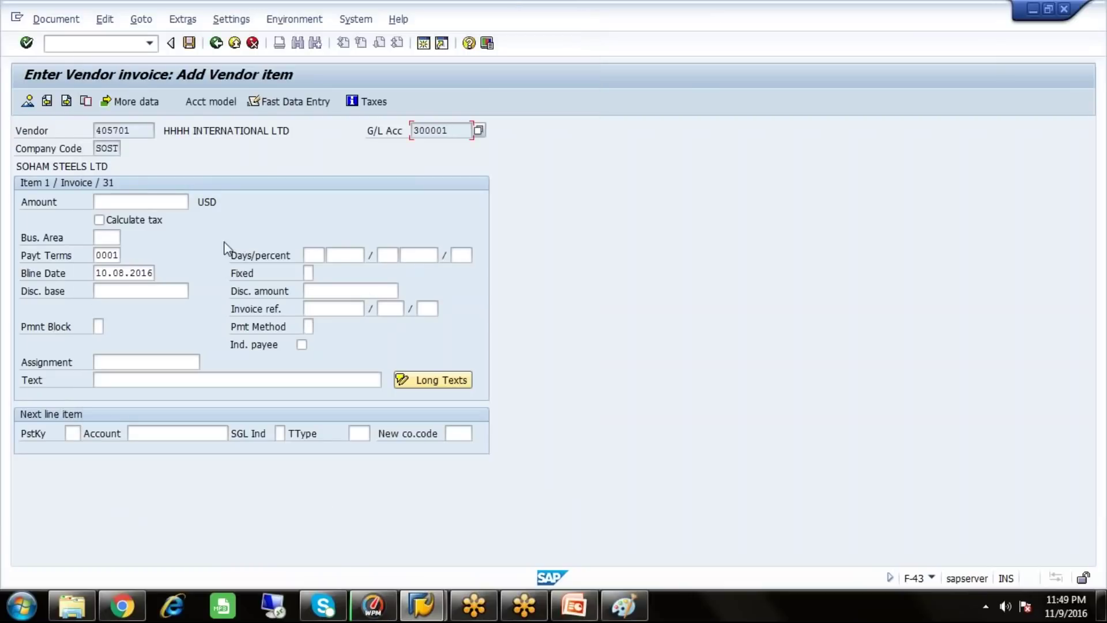
# Set the amount of the vendor line item to 850000 USD
pyautogui.click(162, 200)
pyautogui.write('850000')
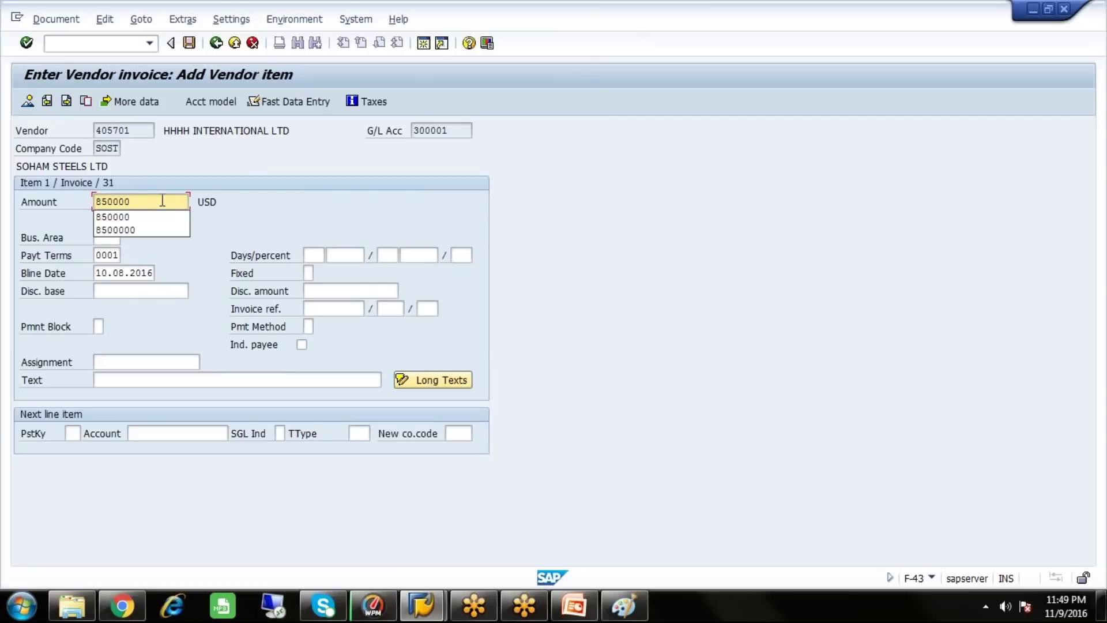
pyautogui.click(226, 233)
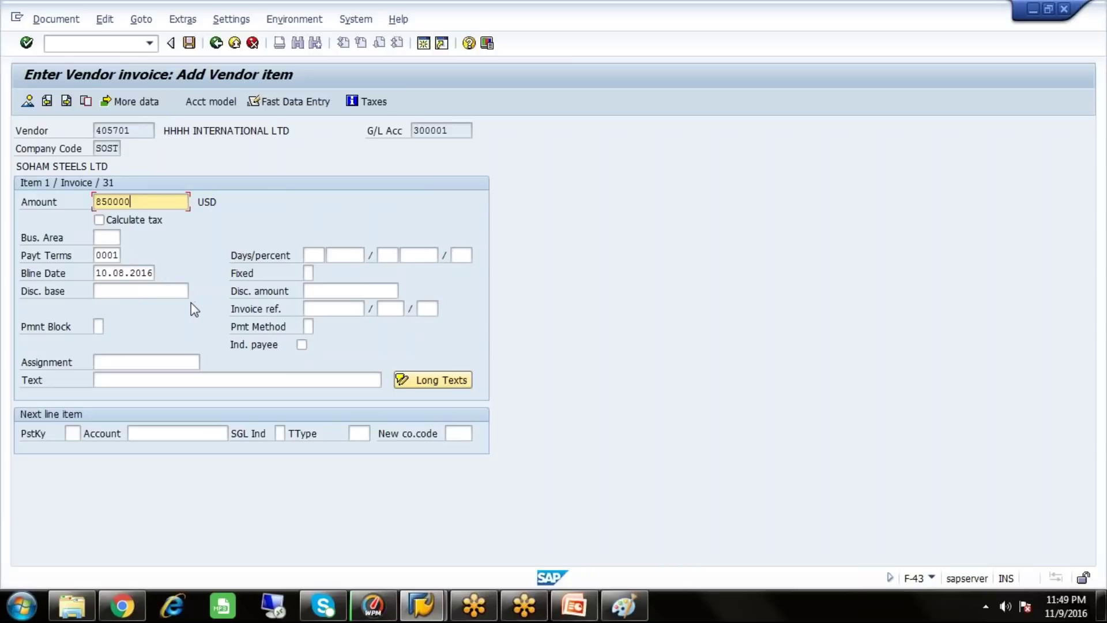
# Review the payment terms, baseline date and invoice reference fields of the vendor item without changing them
pyautogui.click(119, 255)
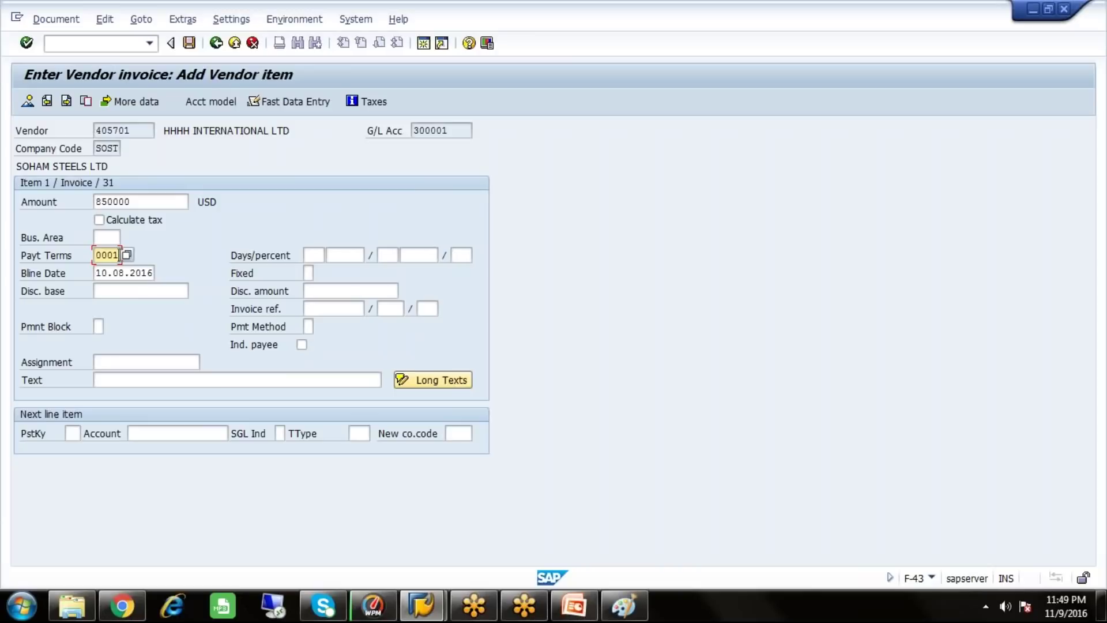
pyautogui.click(98, 276)
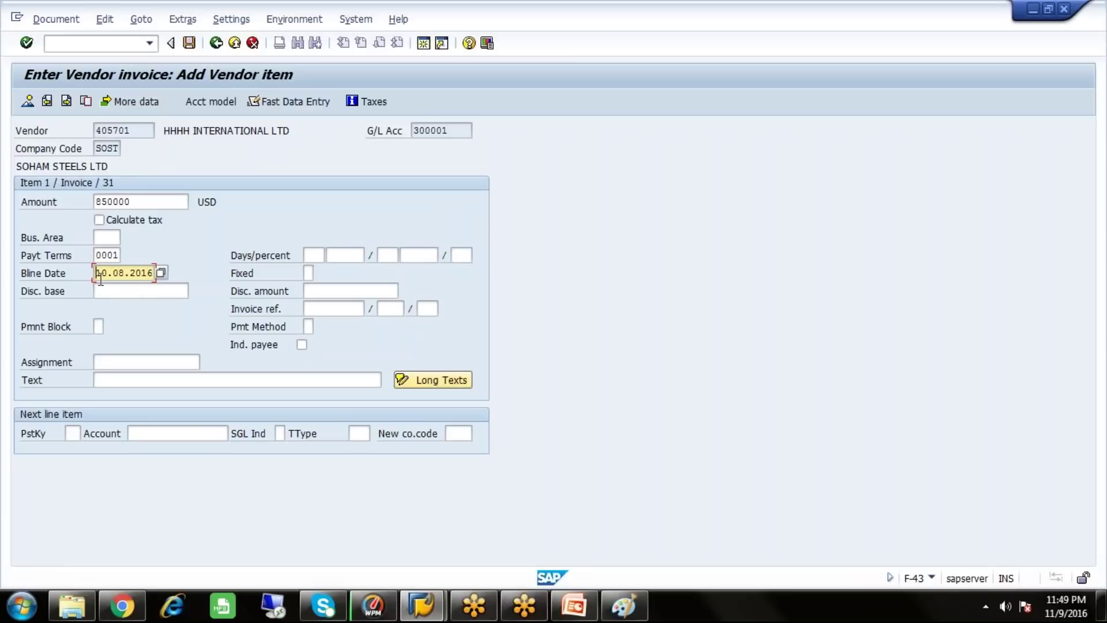
pyautogui.moveTo(96, 271); pyautogui.dragTo(153, 272)
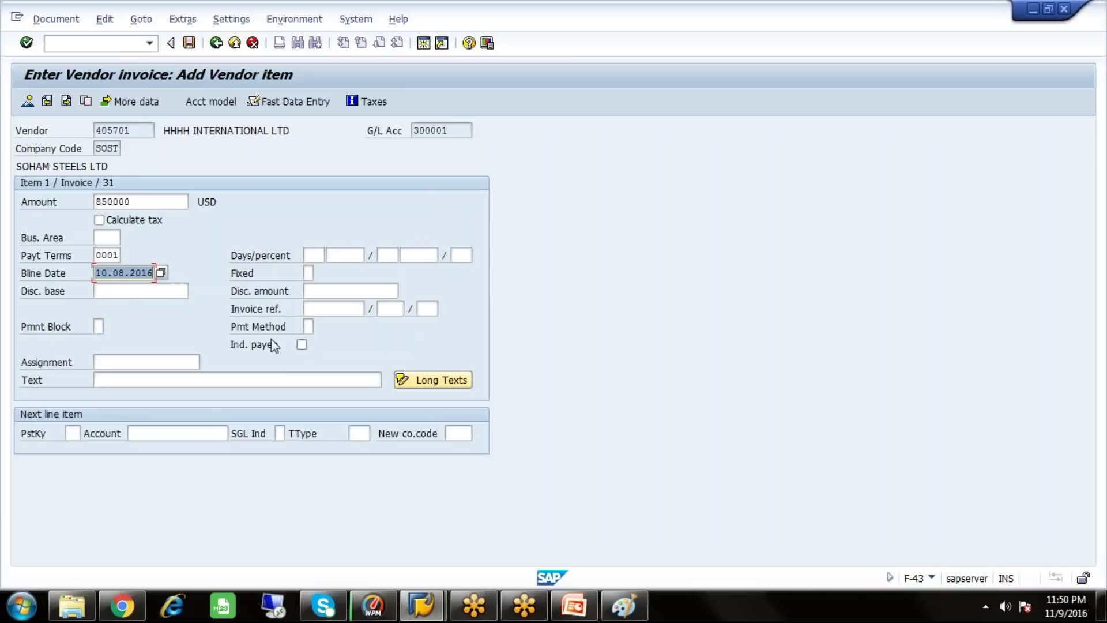
pyautogui.click(311, 311)
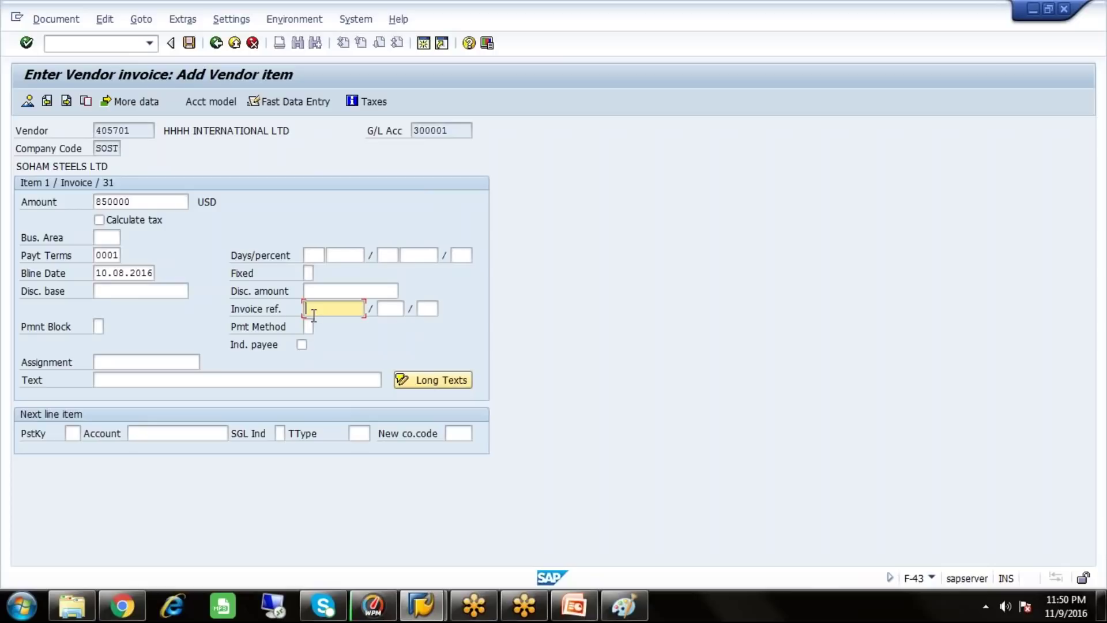
pyautogui.click(389, 309)
pyautogui.click(428, 309)
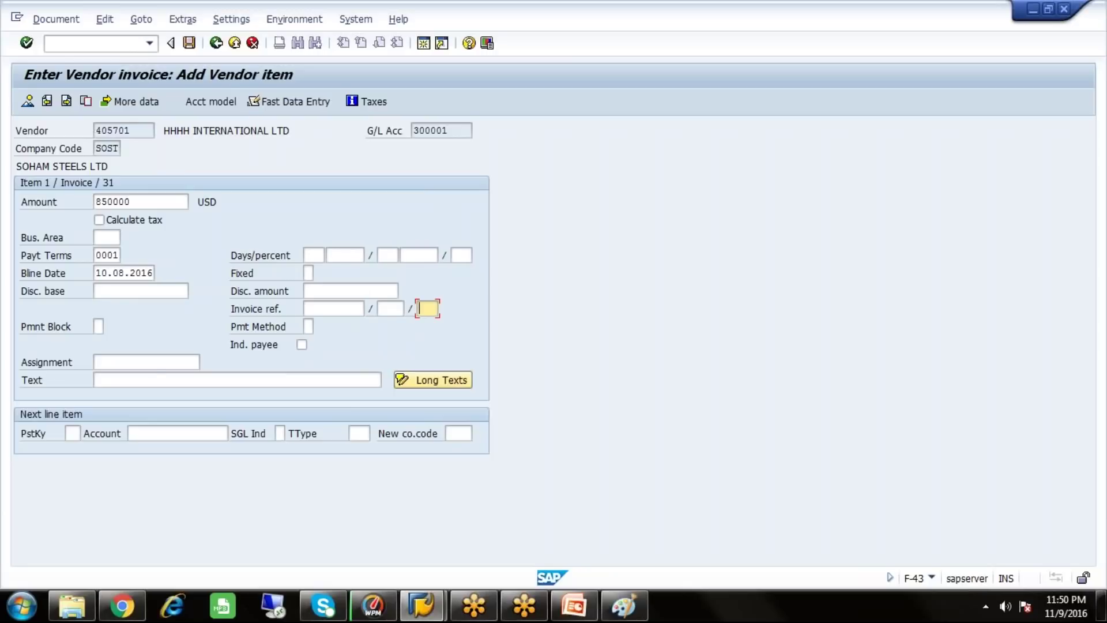
# Examine the available payment block keys, including both blocked-for-payment entries, and close the list without choosing one
pyautogui.click(99, 326)
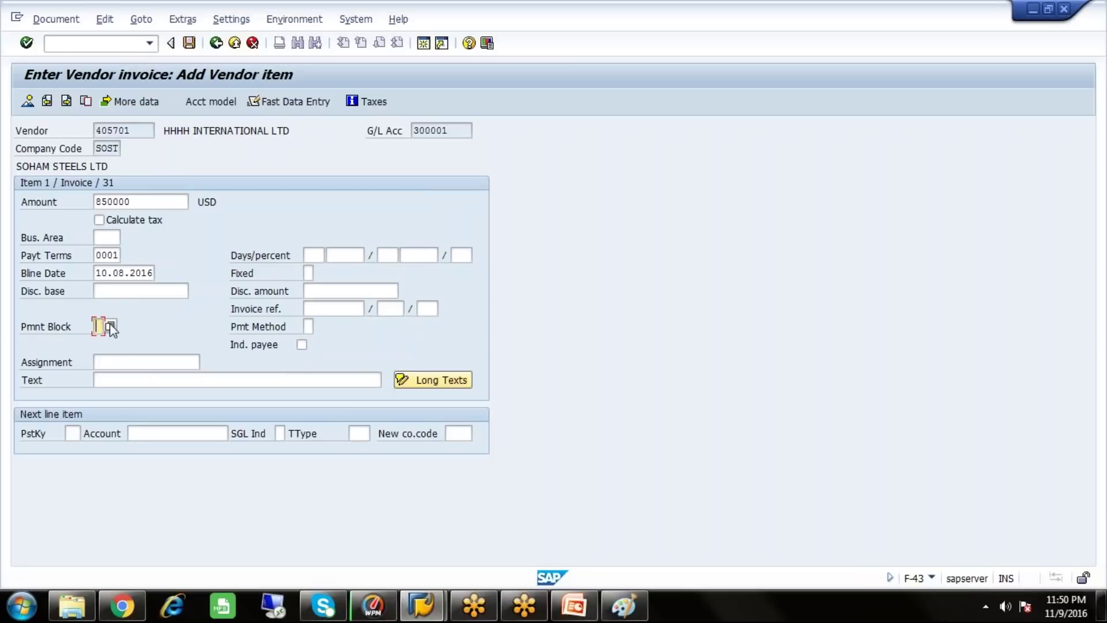
pyautogui.click(111, 327)
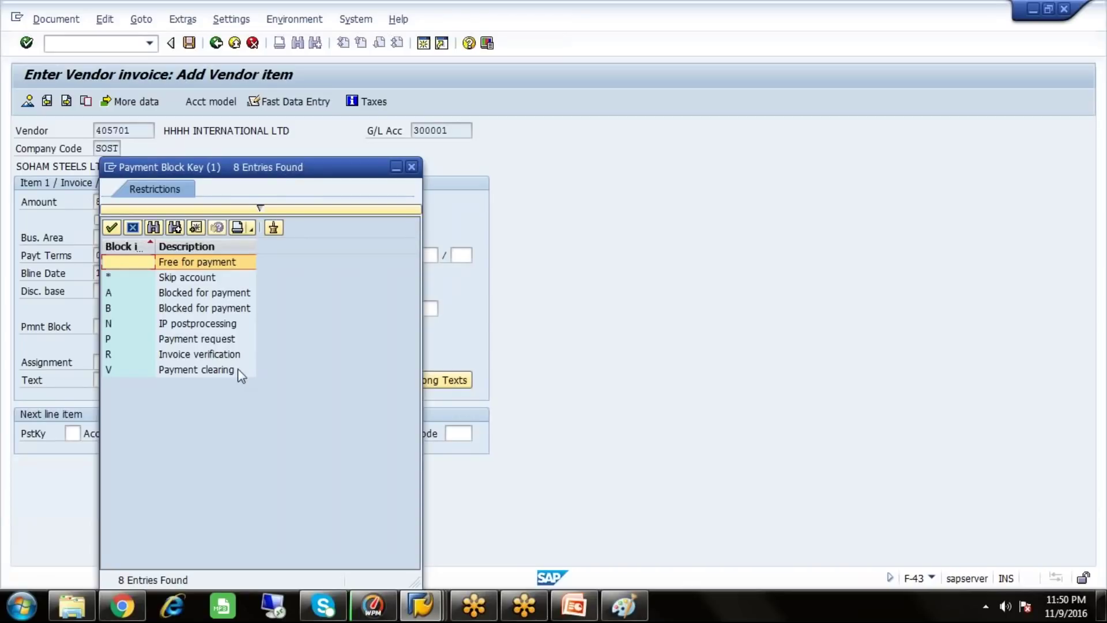
pyautogui.click(224, 292)
pyautogui.click(227, 314)
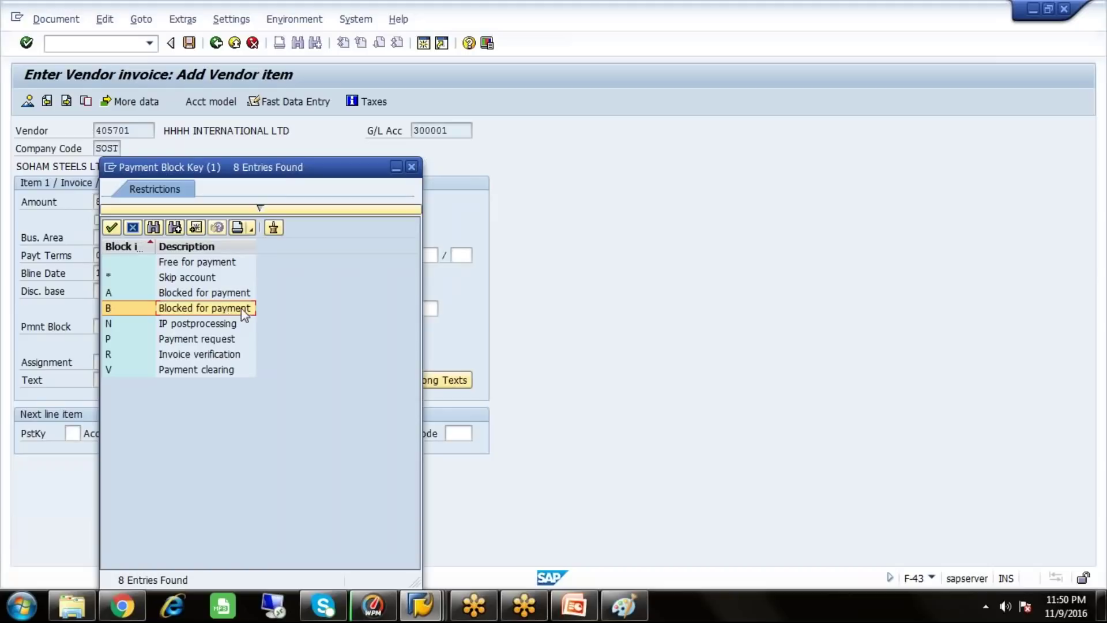
pyautogui.click(414, 168)
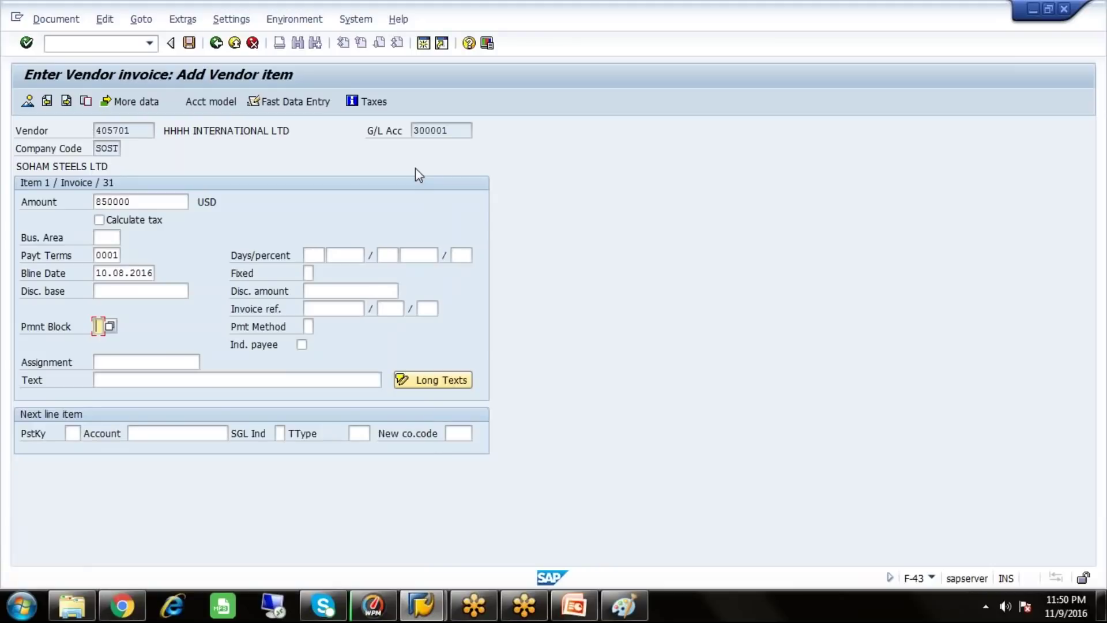
# Enter VENDOR INVOICE as the text of the vendor line item
pyautogui.click(133, 380)
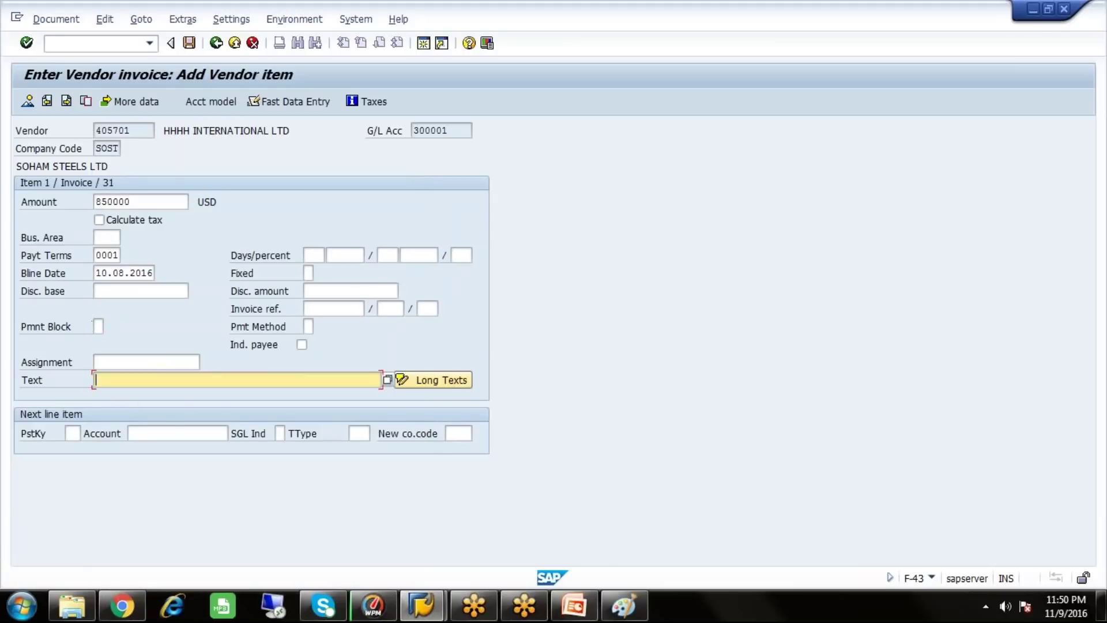
pyautogui.write('V')
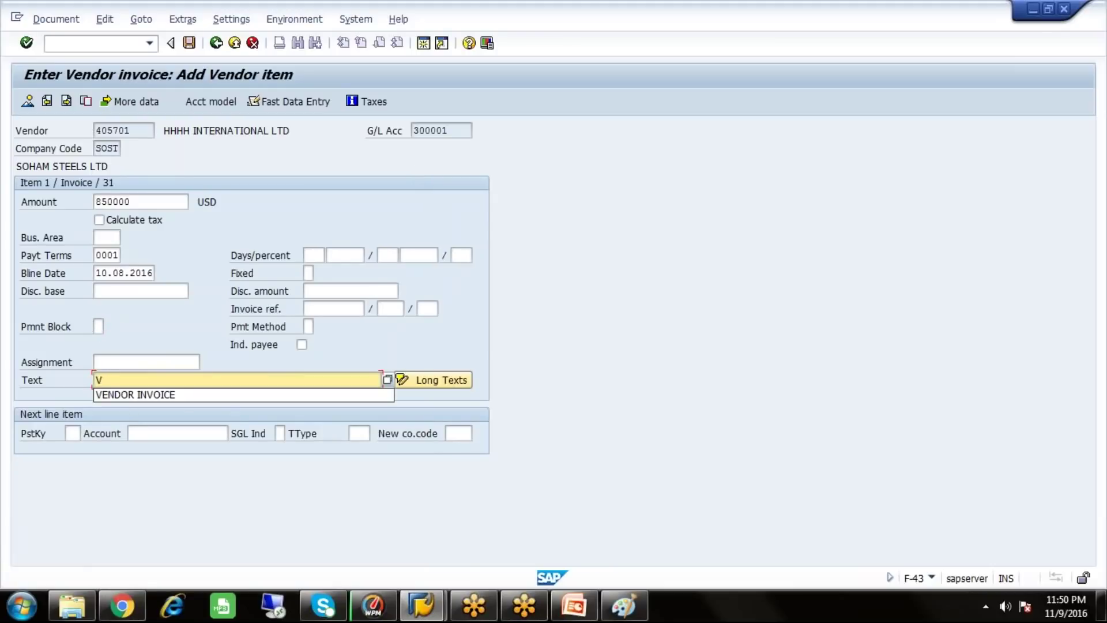
pyautogui.press('Down')
pyautogui.press('Return')
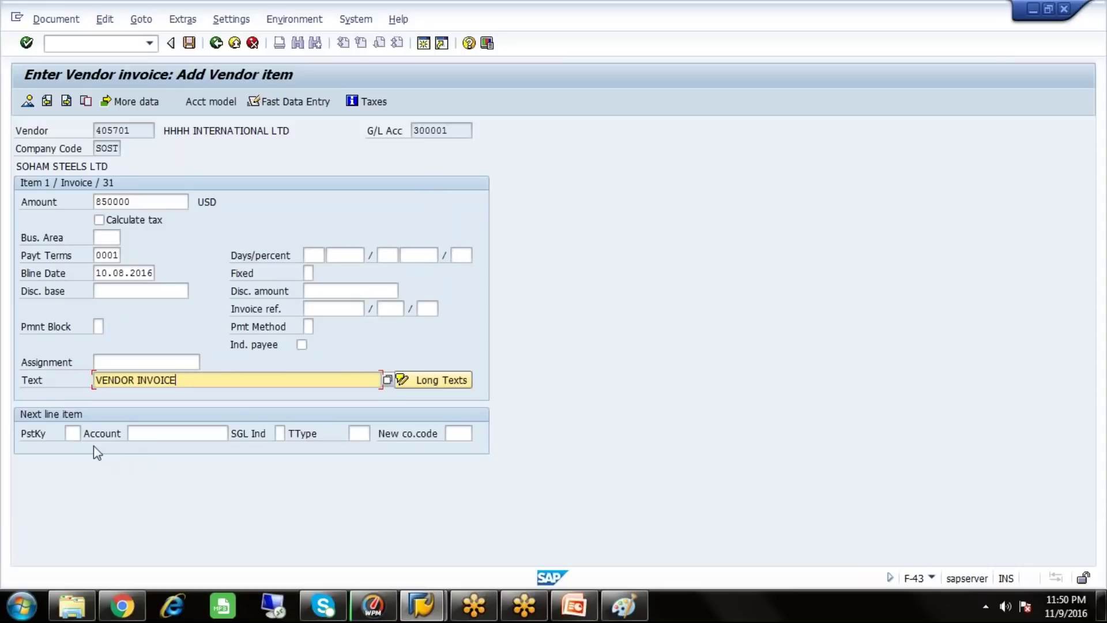
# Add the next line item with posting key 40 and the INVENTORY RAW MATERIAL A/C account, and proceed to its details
pyautogui.click(74, 434)
pyautogui.write('40')
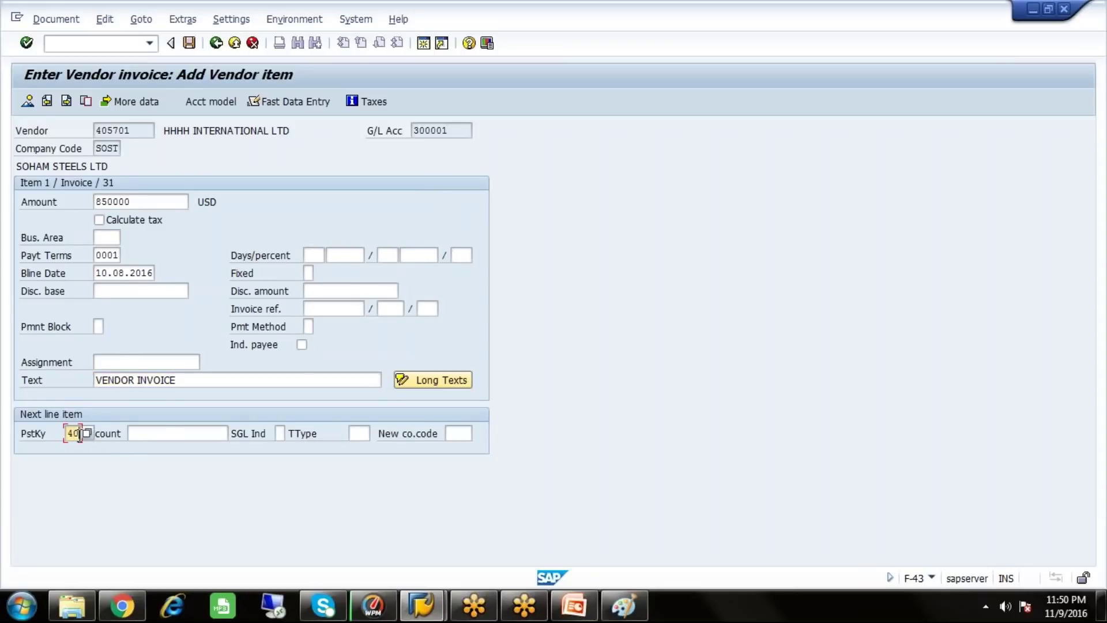
pyautogui.click(171, 434)
pyautogui.click(235, 434)
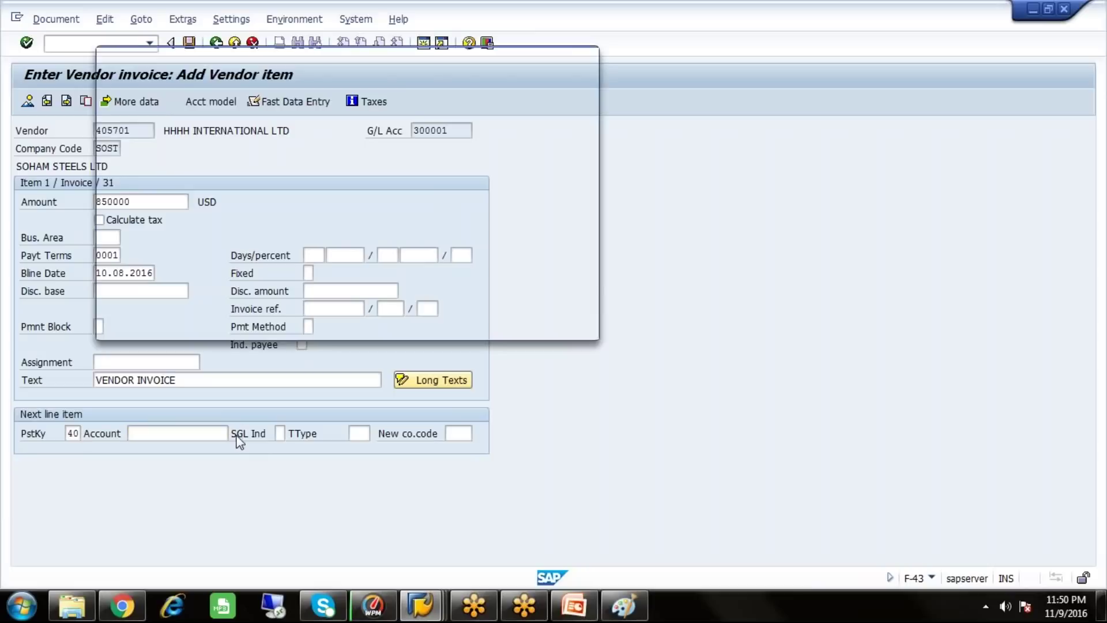
pyautogui.click(513, 312)
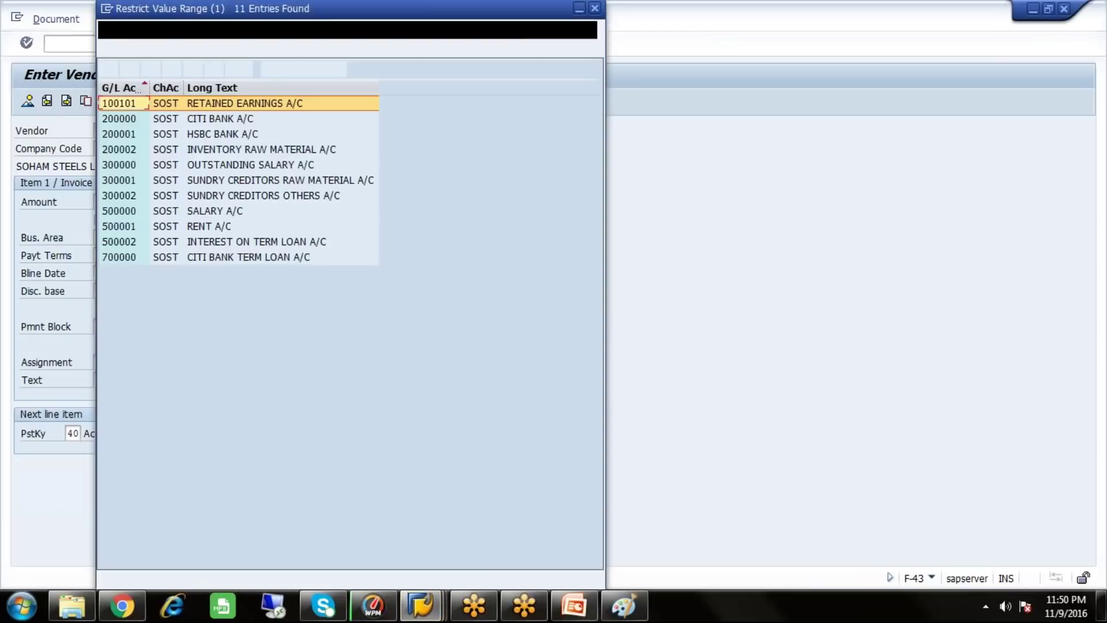
pyautogui.click(323, 152)
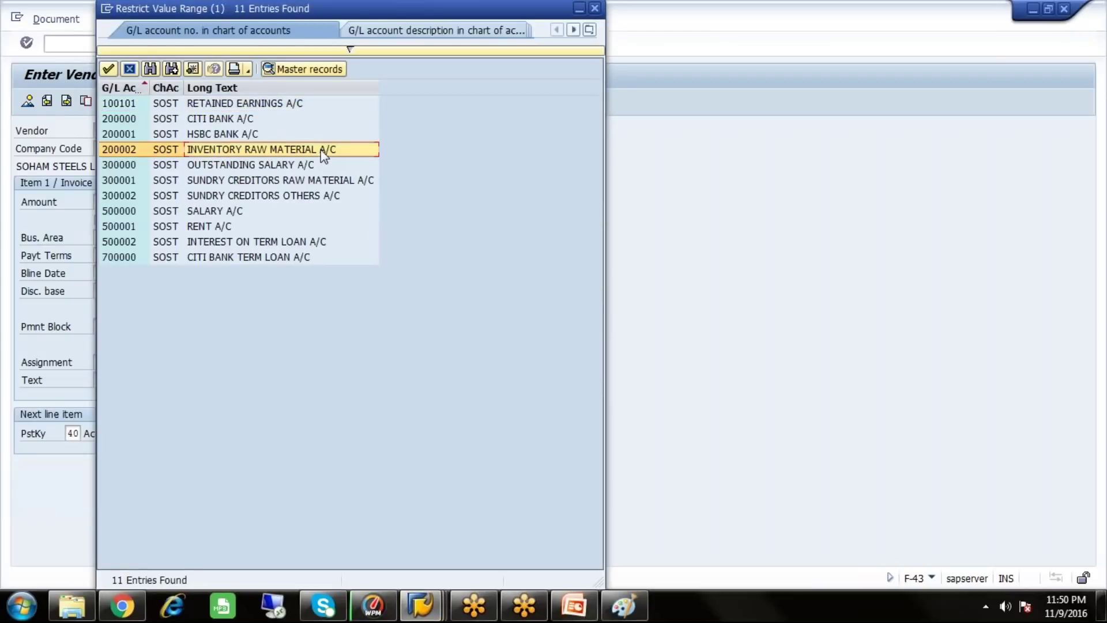
pyautogui.doubleClick(323, 153)
pyautogui.press('Return')
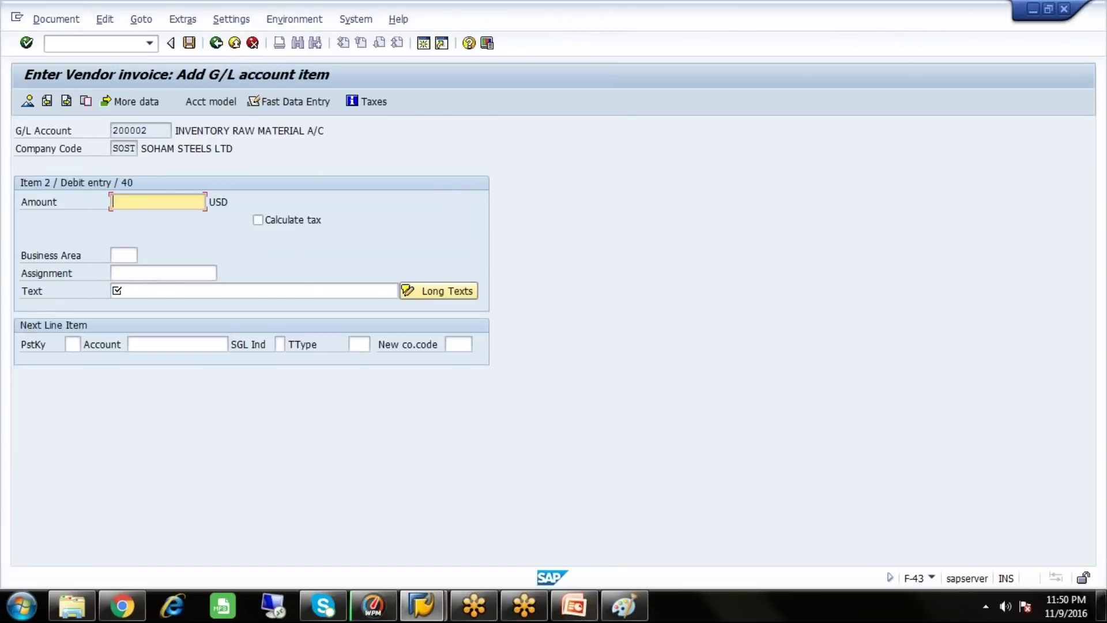
# Enter * as the amount and + as the text of the inventory debit item, and simulate the invoice document
pyautogui.write('*')
pyautogui.click(243, 292)
pyautogui.write('+')
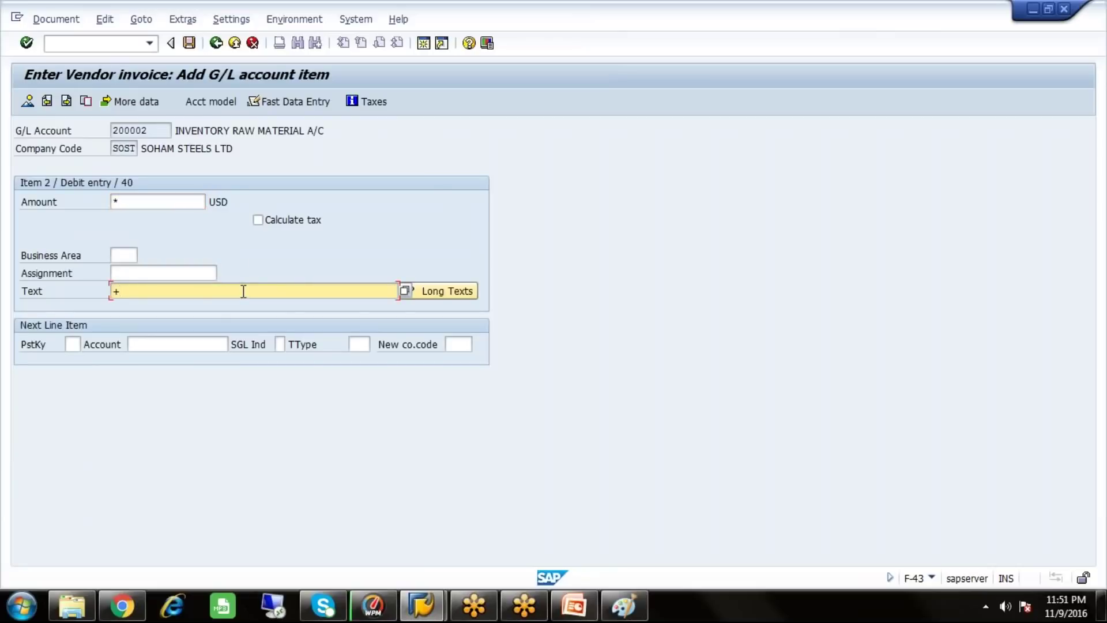
pyautogui.click(56, 21)
pyautogui.click(60, 91)
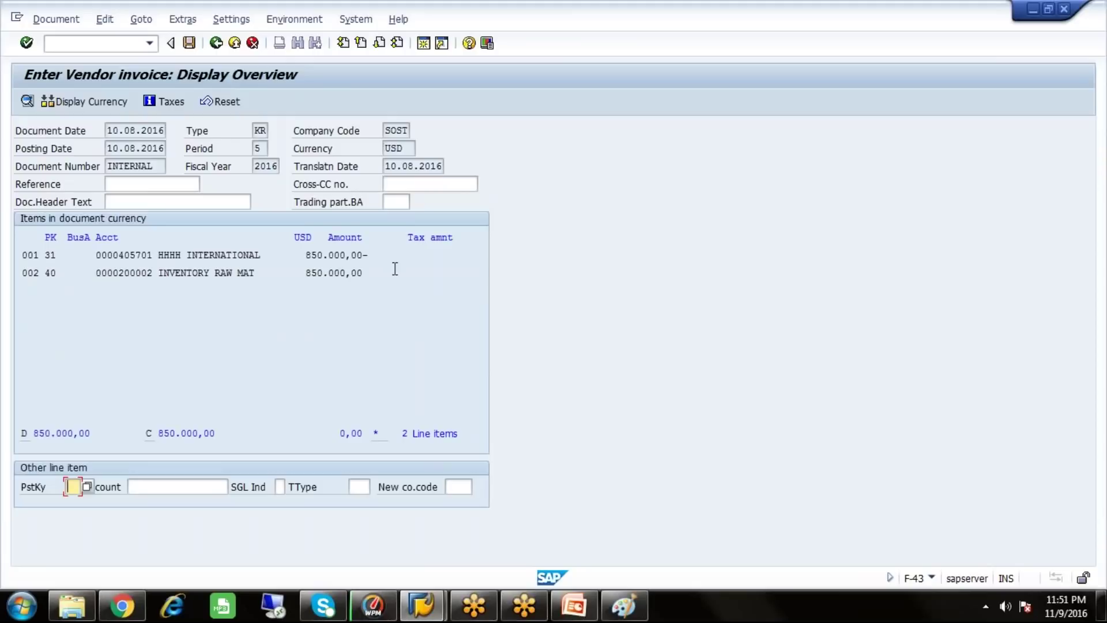
# Post the simulated vendor invoice and exit invoice entry back to the SAP Easy Access tree
pyautogui.click(190, 43)
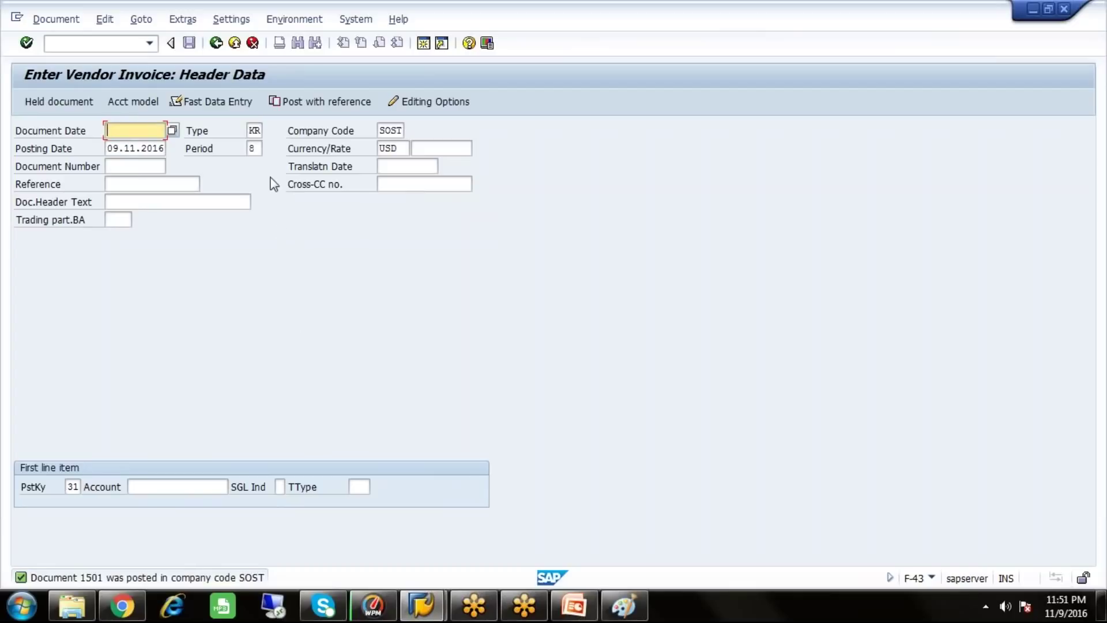
pyautogui.click(215, 42)
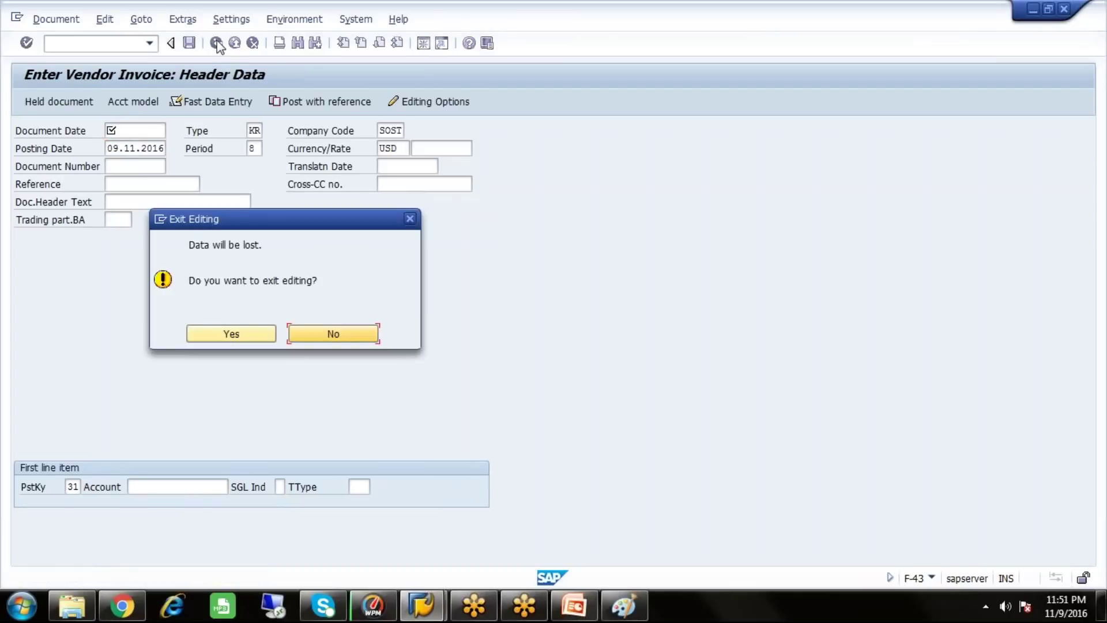
pyautogui.click(253, 324)
# Open transaction F-53 - Post from Outgoing Payment under the Accounts Payable document entry
pyautogui.click(167, 365)
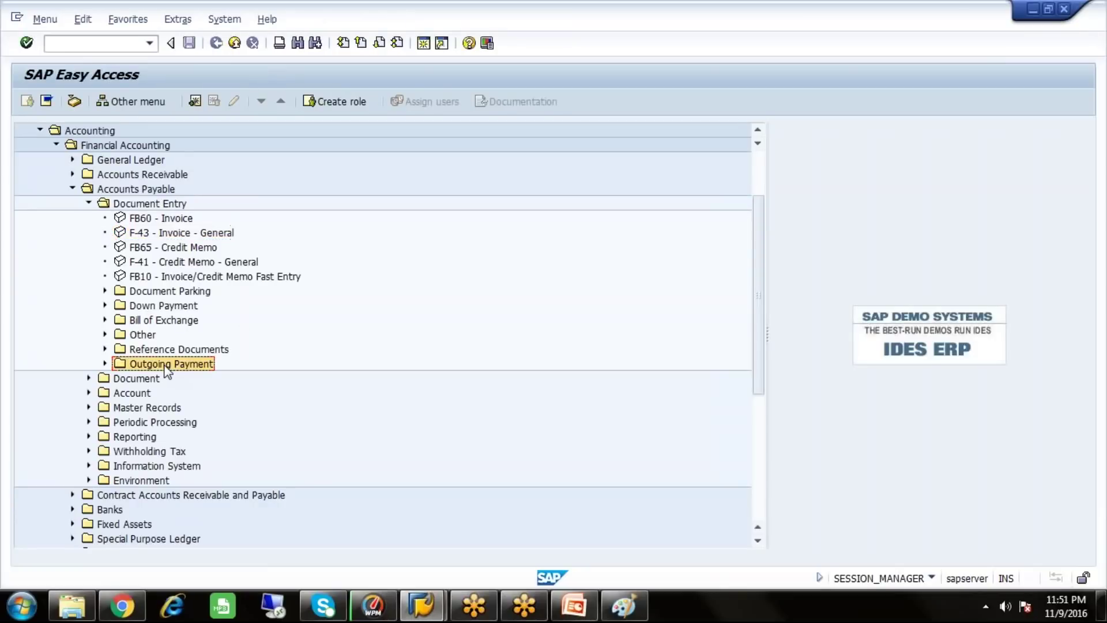
pyautogui.doubleClick(168, 367)
pyautogui.click(168, 379)
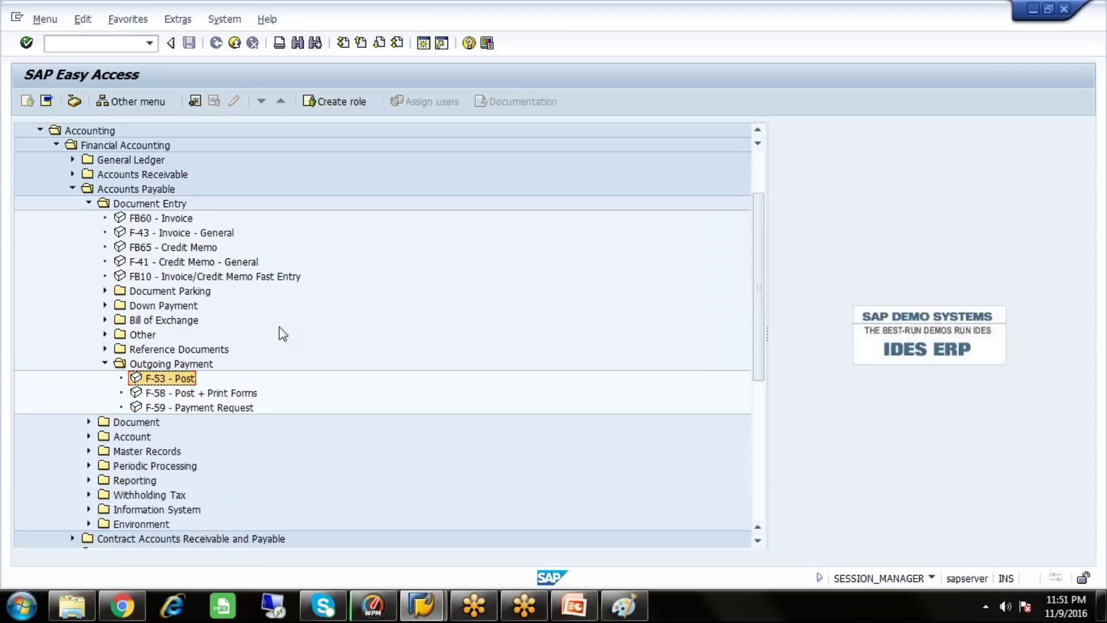
pyautogui.doubleClick(190, 382)
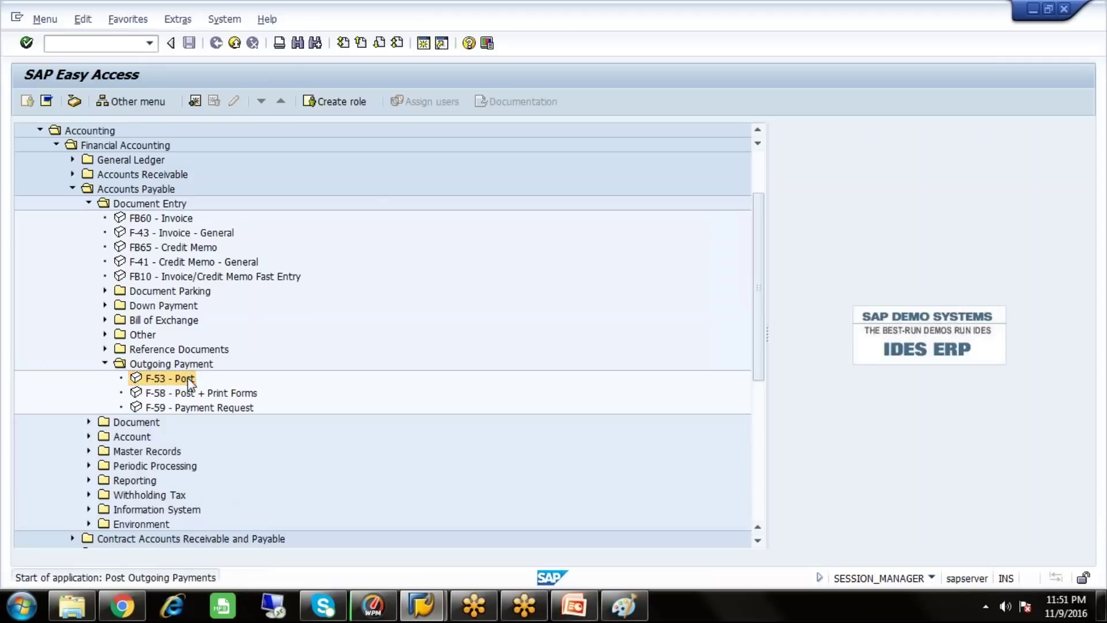
# Set both the document date and the posting date of the outgoing payment to 10.08.2016
pyautogui.write('10')
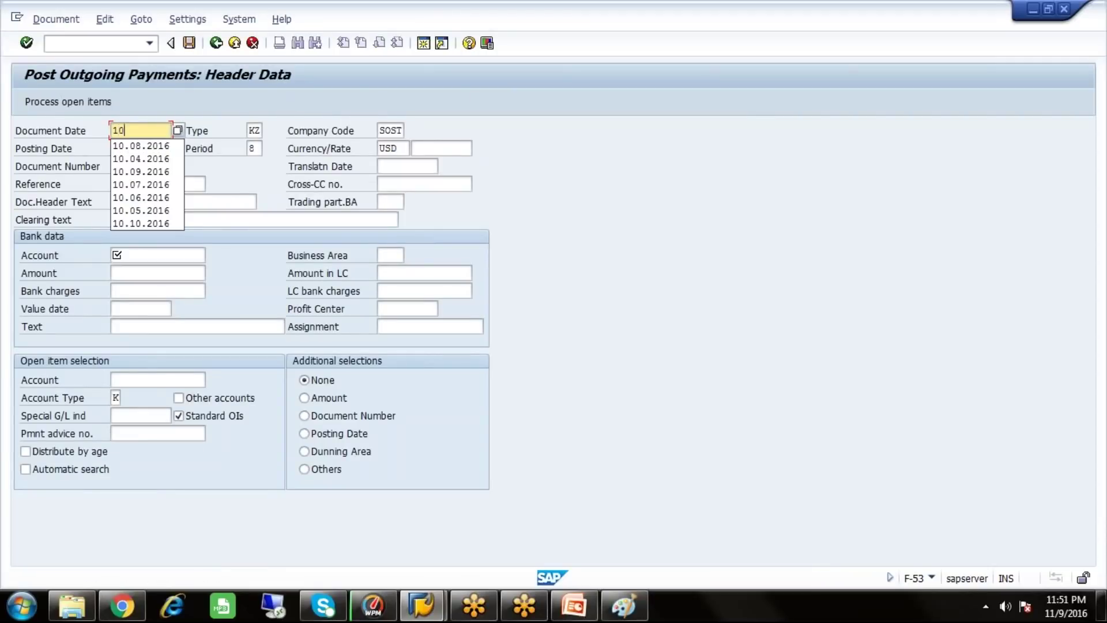
pyautogui.press('Down')
pyautogui.press('Return')
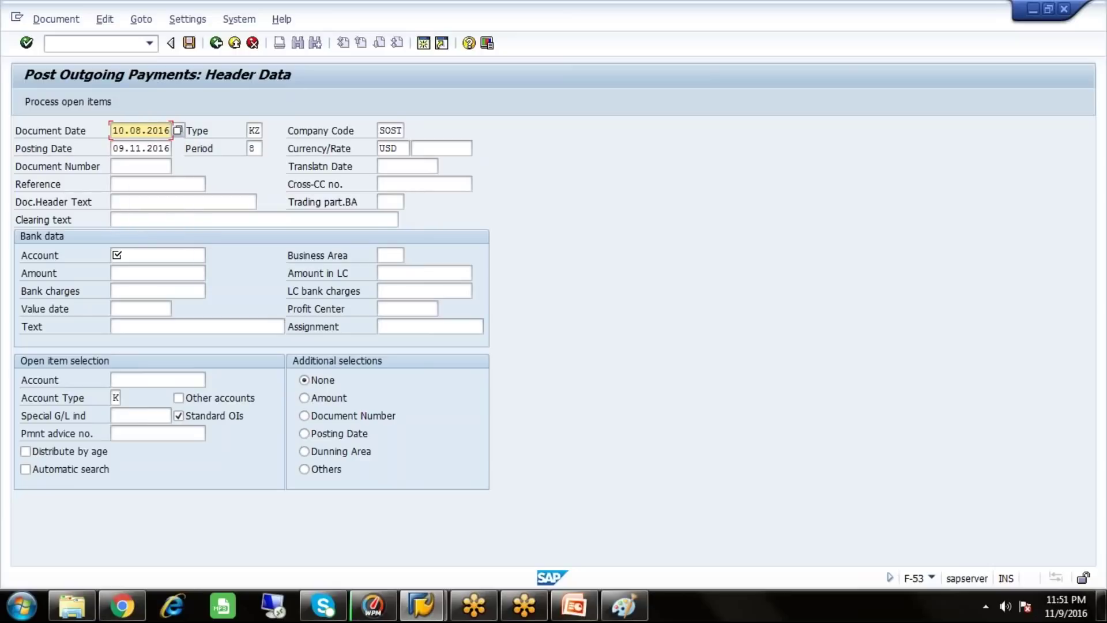
pyautogui.press('Tab')
pyautogui.press('Tab')
pyautogui.press('Tab')
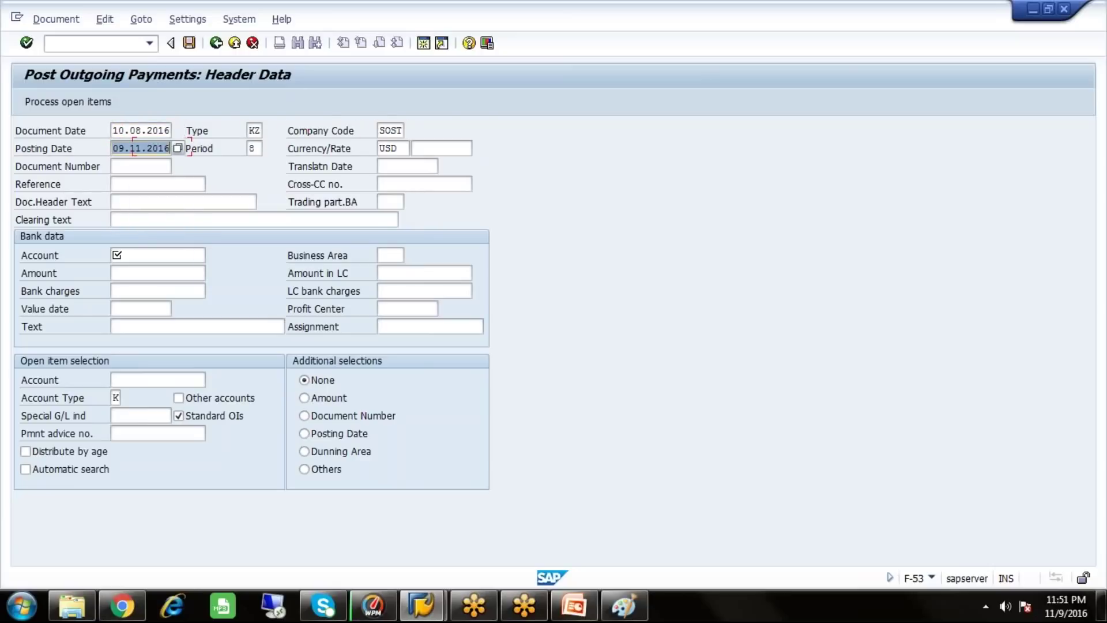
pyautogui.write('10')
pyautogui.press('Down')
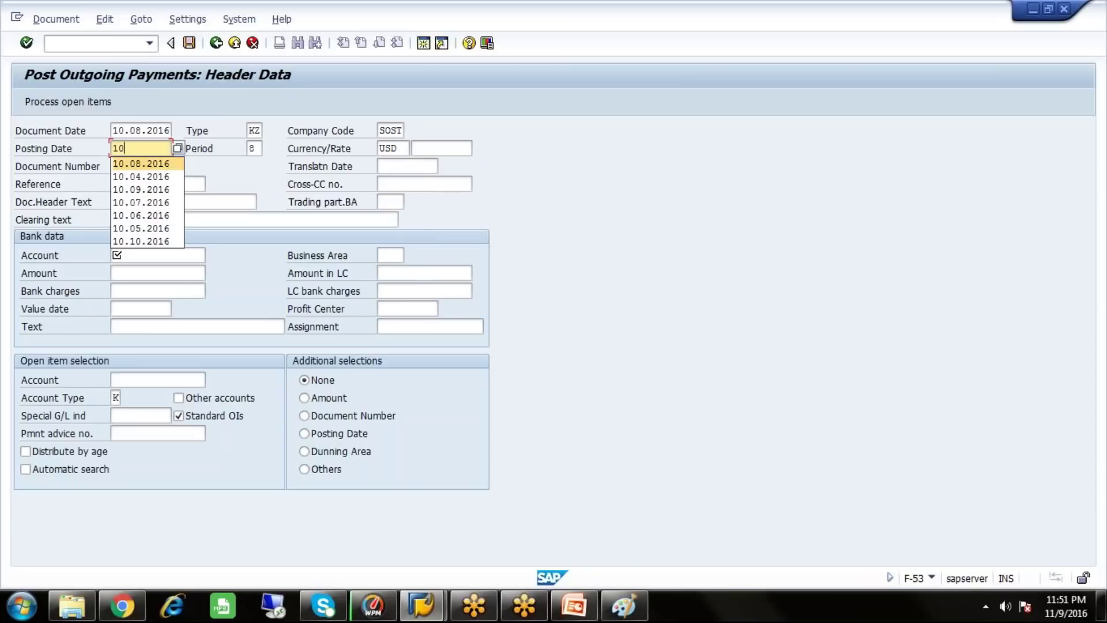
pyautogui.press('Return')
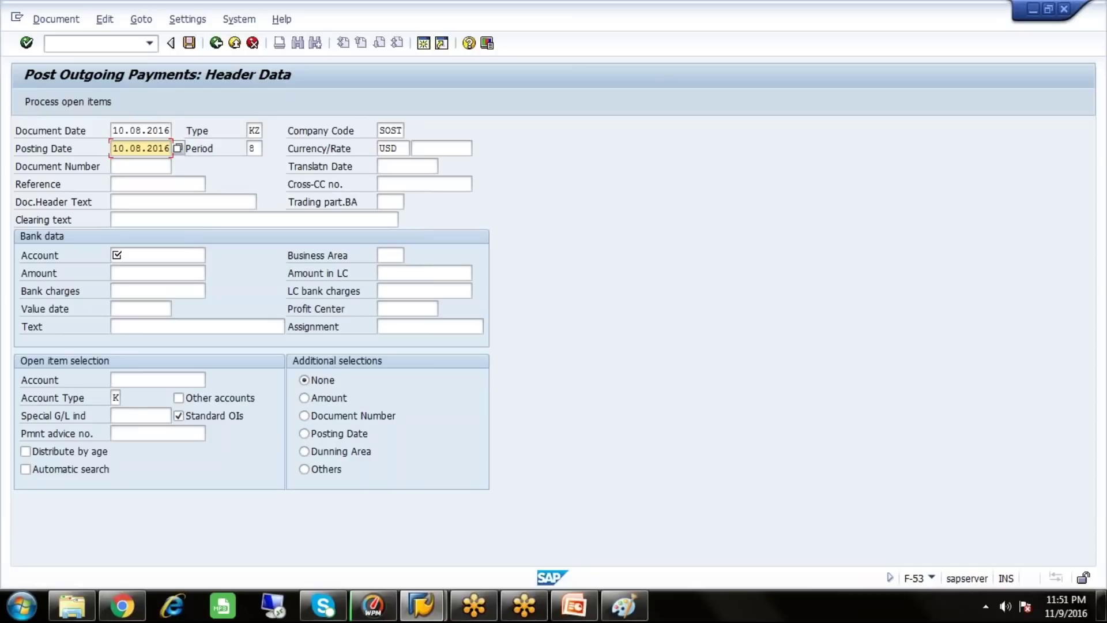
# Fill in the bank data with the Citi Bank G/L account, amount 150000 and text VENDOR PAYMENT
pyautogui.click(130, 254)
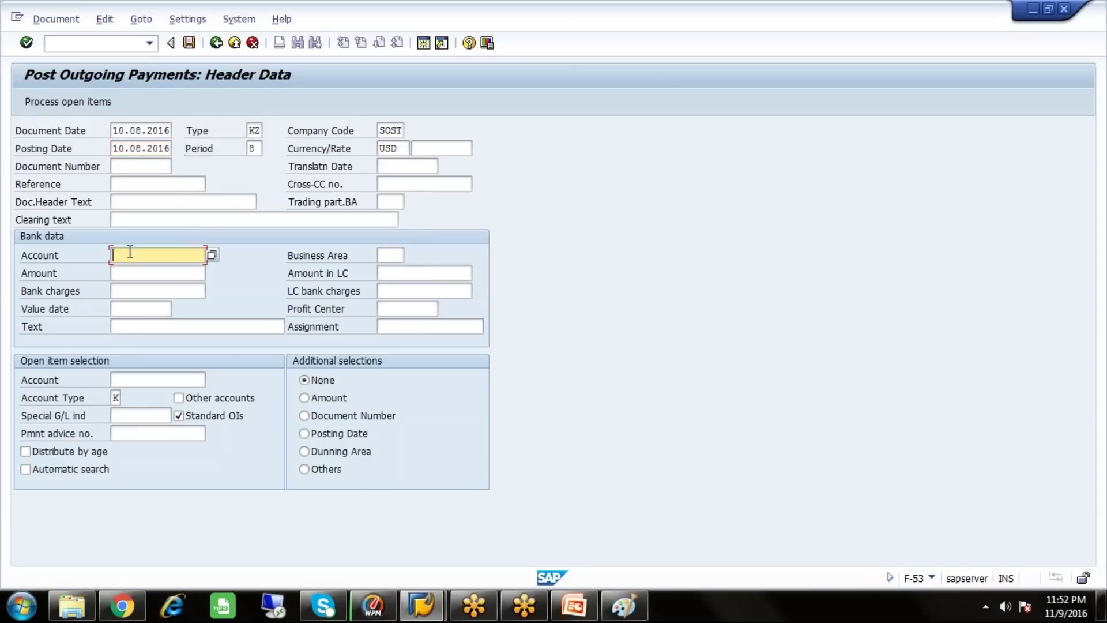
pyautogui.write('200000')
pyautogui.click(138, 272)
pyautogui.write('1')
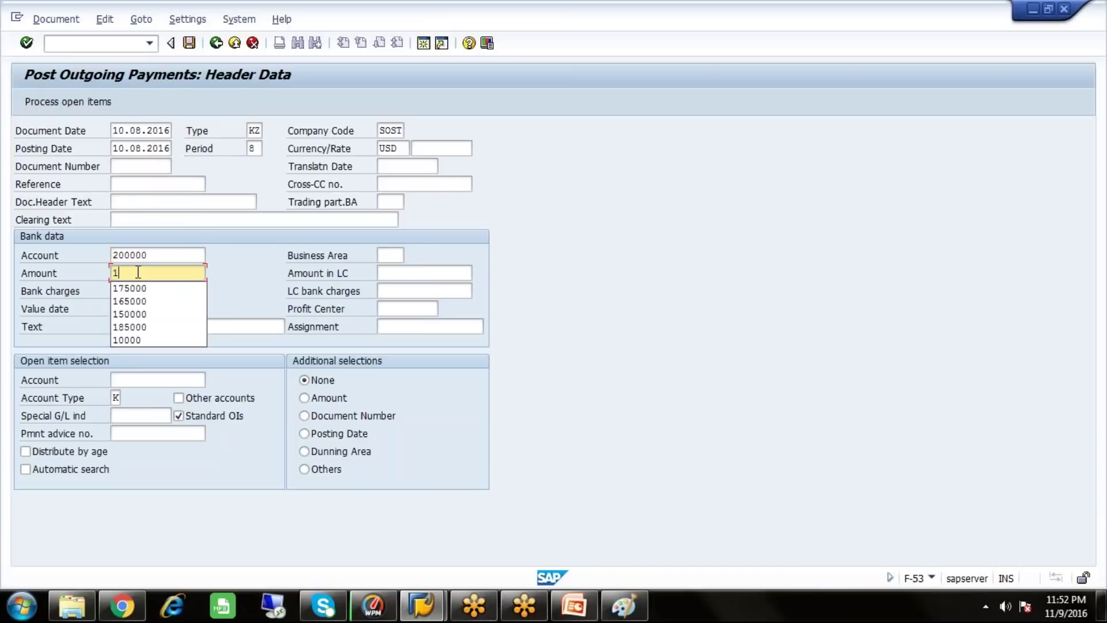
pyautogui.write('50000')
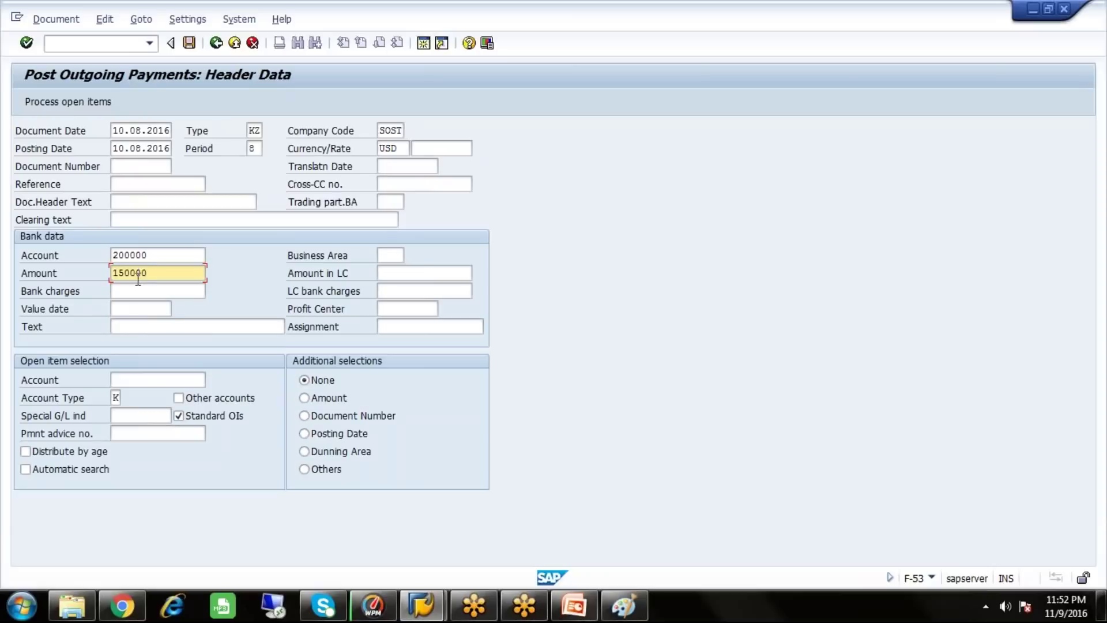
pyautogui.click(165, 327)
pyautogui.write('VENDOR PAYMENT')
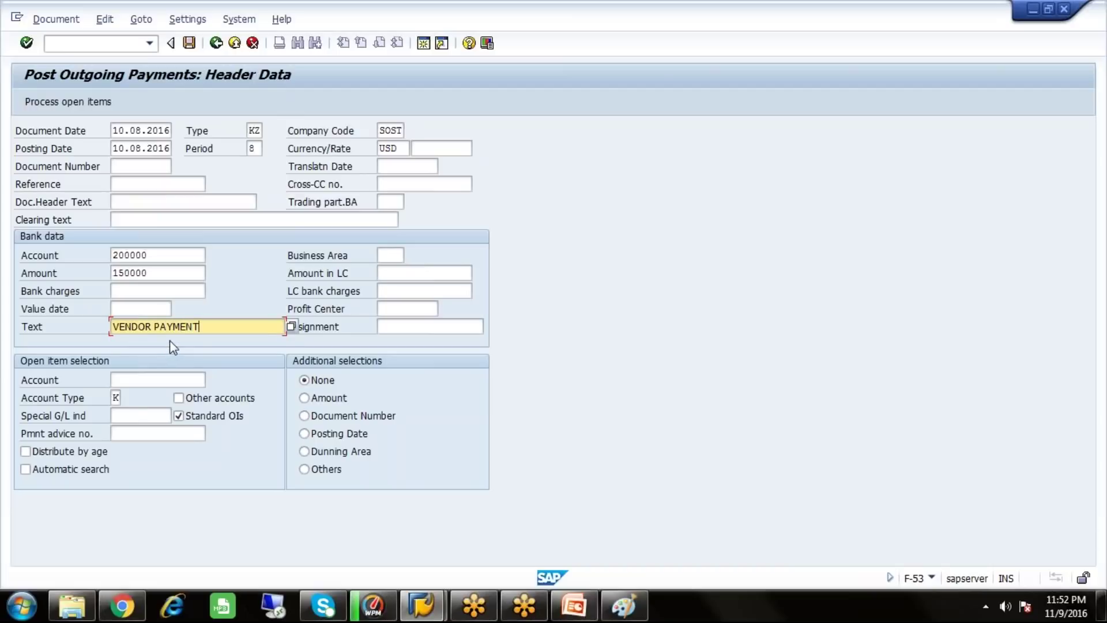
# Look up the vendors of company code SOST and choose HHHH INTERNATIONAL LTD as the open item account
pyautogui.click(175, 377)
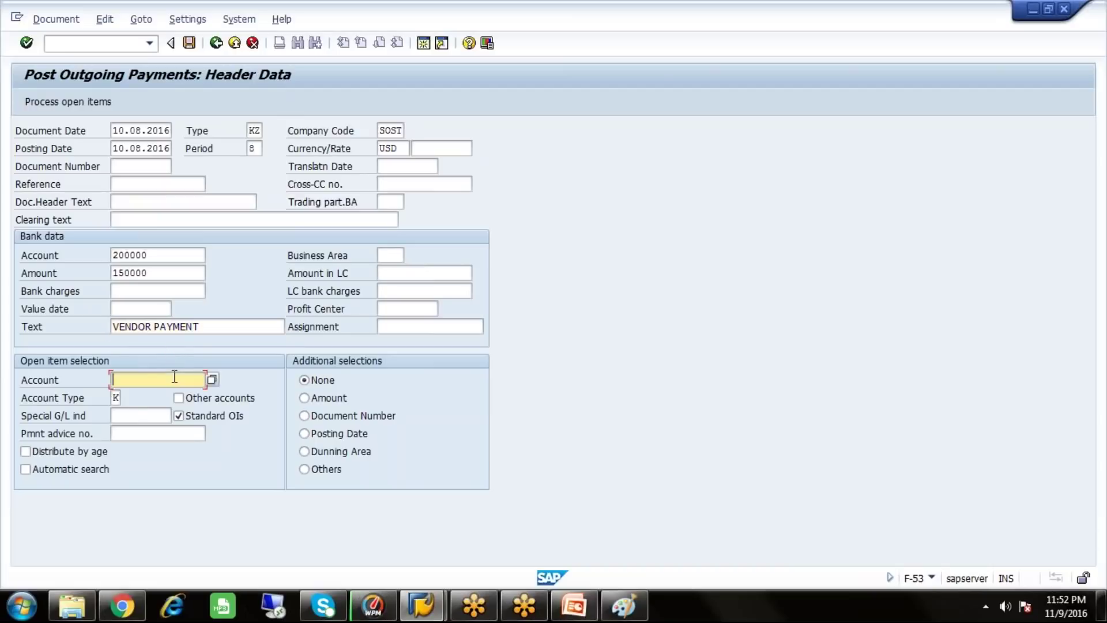
pyautogui.click(212, 379)
pyautogui.click(501, 409)
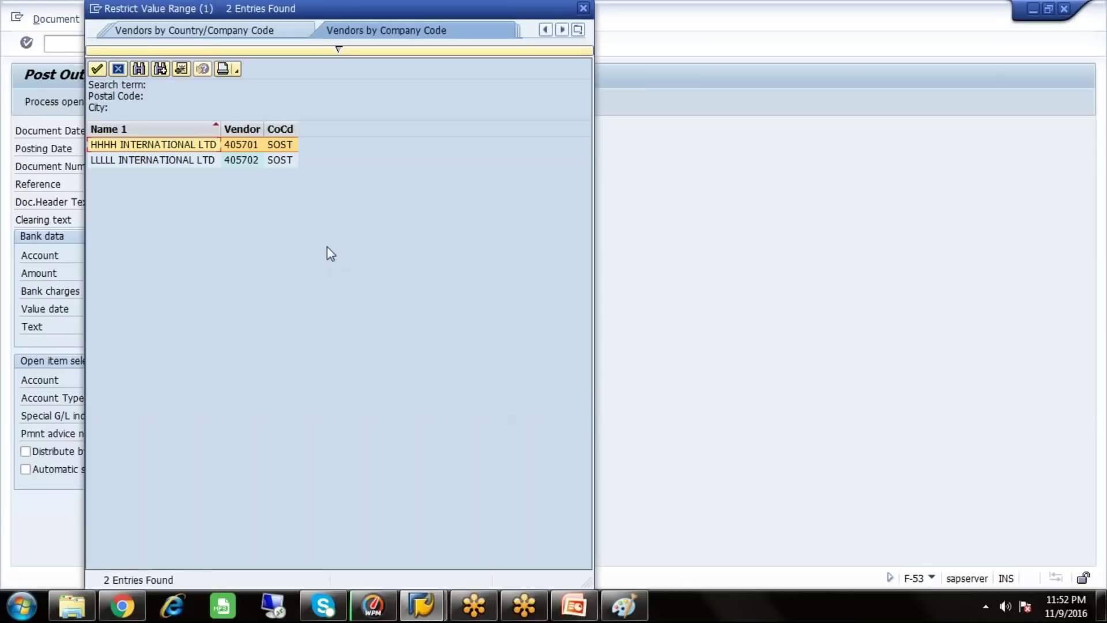
pyautogui.doubleClick(271, 145)
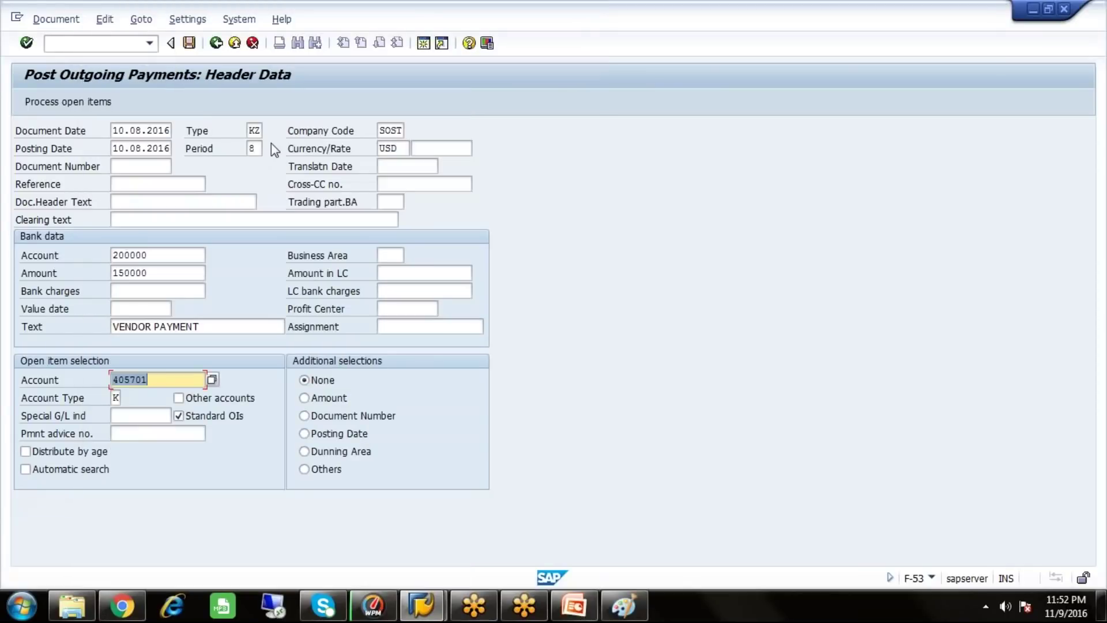
# Review the possible account types for the open item selection and close the list without choosing another one
pyautogui.click(120, 399)
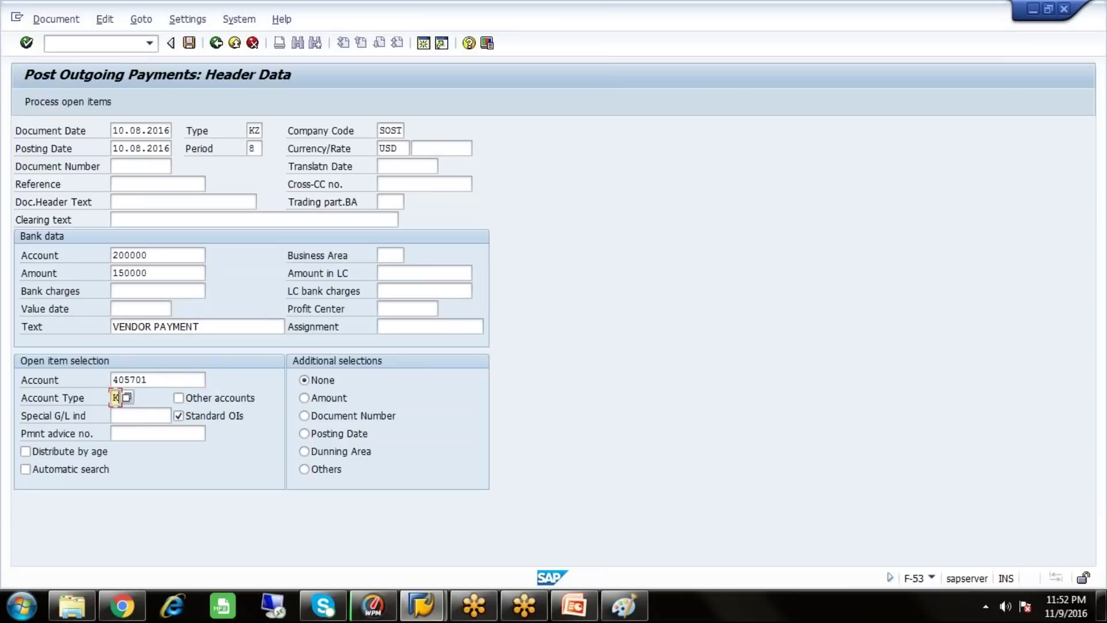
pyautogui.click(127, 397)
pyautogui.click(114, 245)
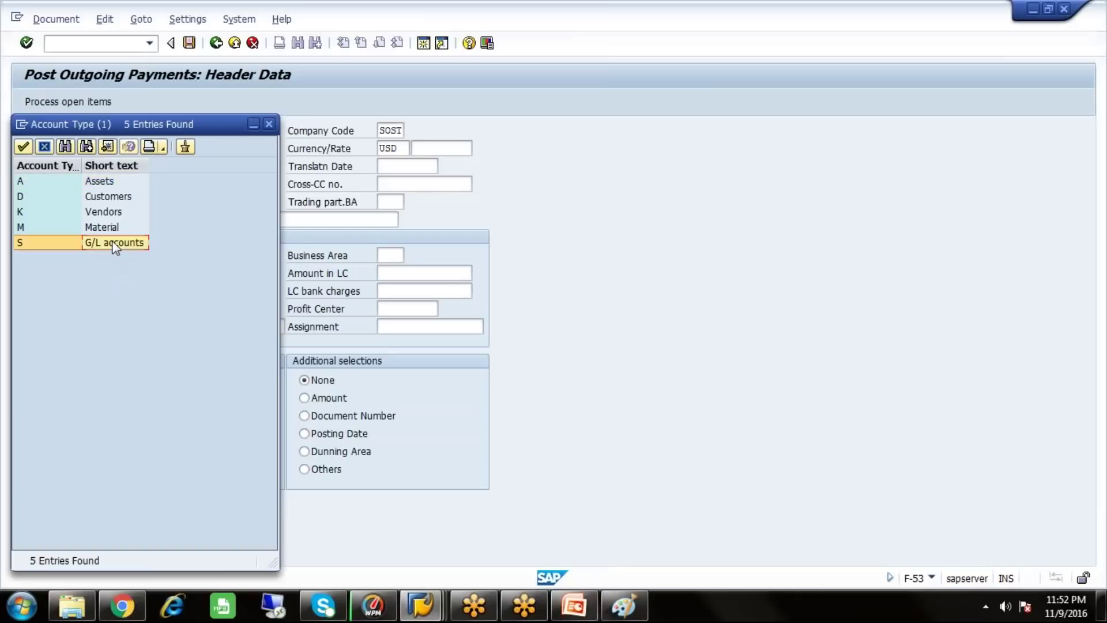
pyautogui.click(113, 212)
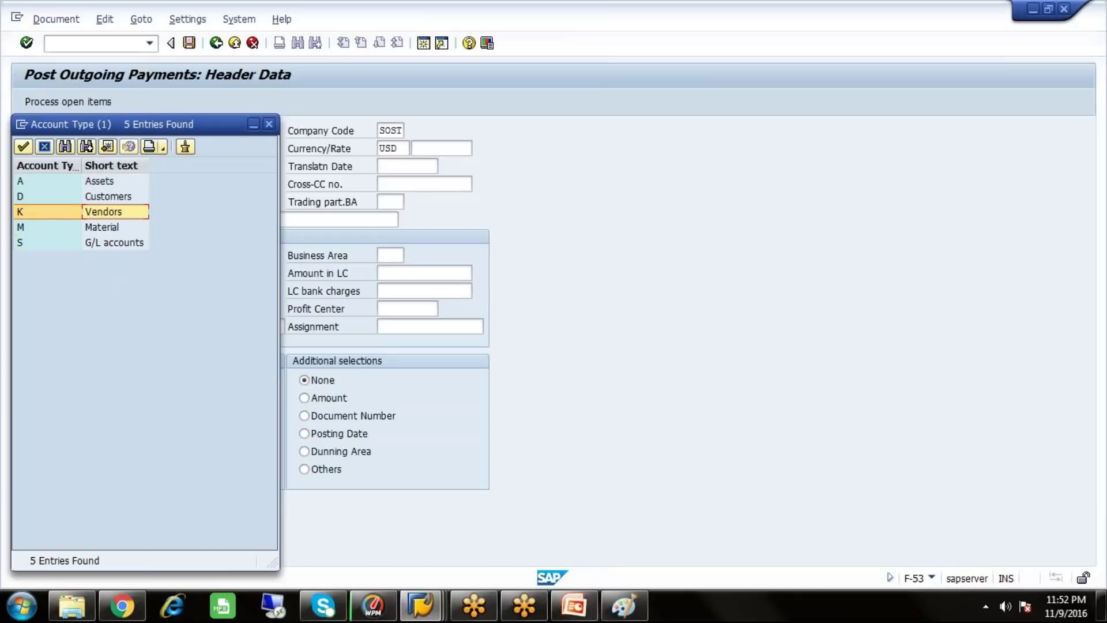
pyautogui.click(268, 124)
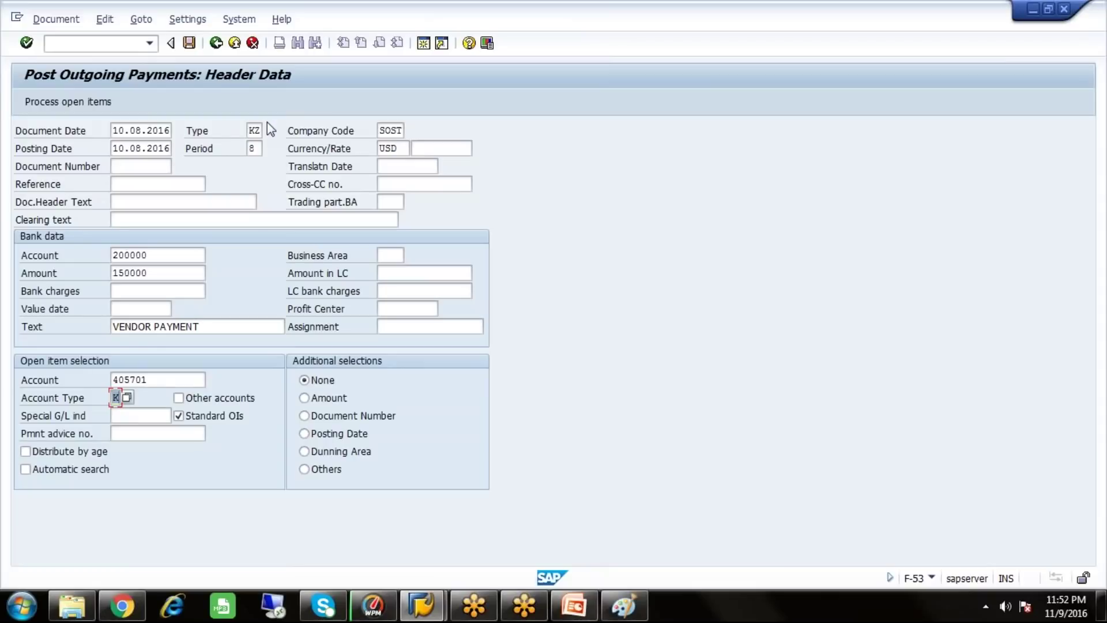
# Process the vendor's open items and check the amount not assigned
pyautogui.click(95, 106)
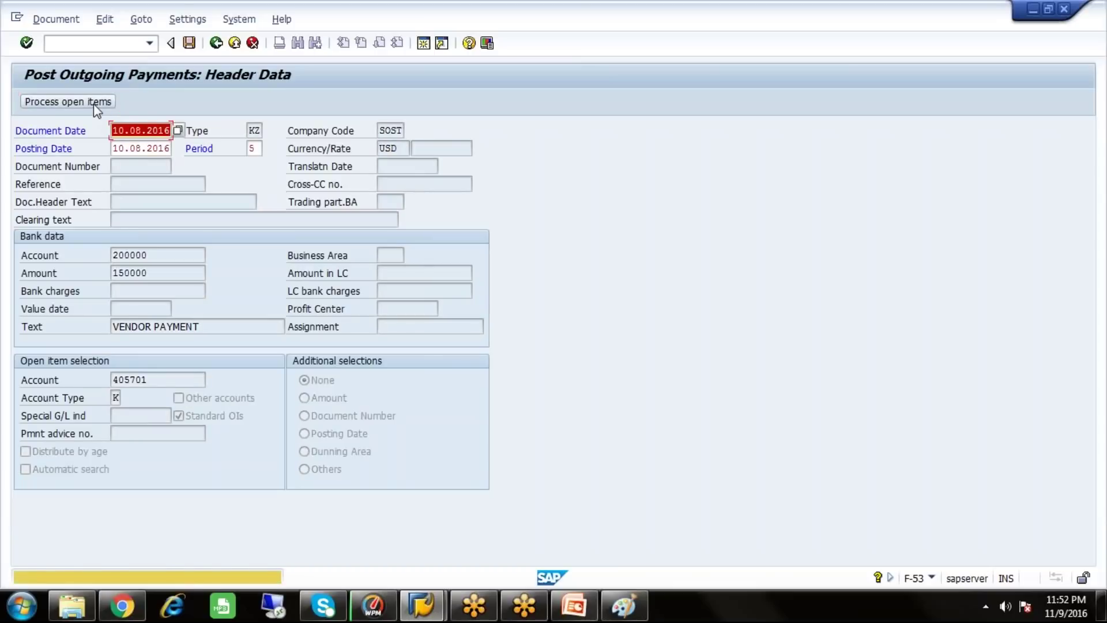
pyautogui.click(95, 105)
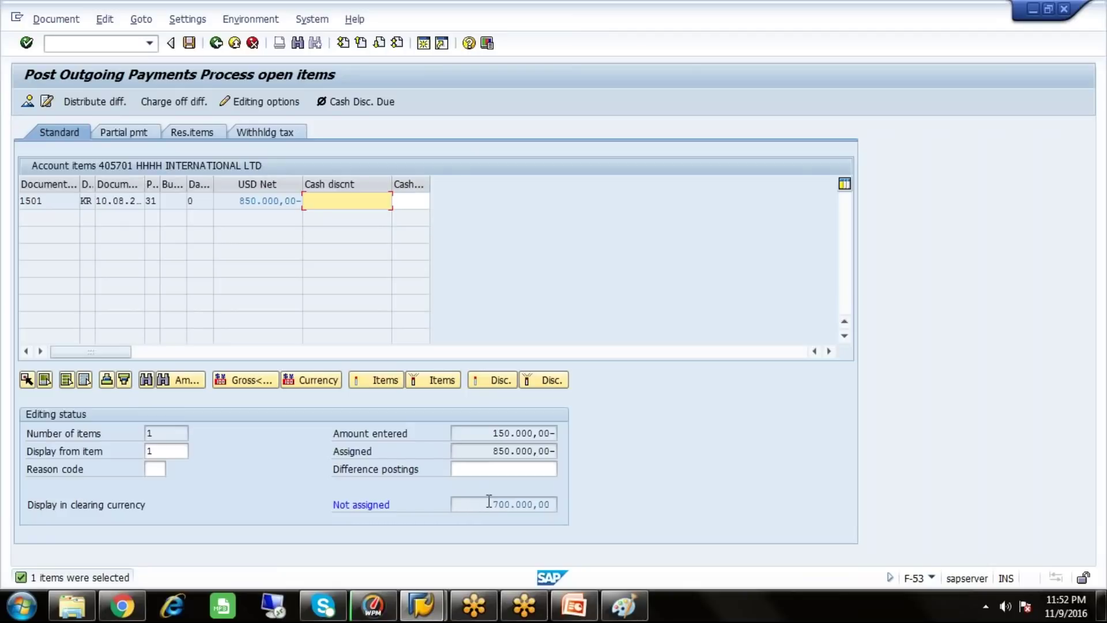
pyautogui.moveTo(489, 503); pyautogui.dragTo(558, 501)
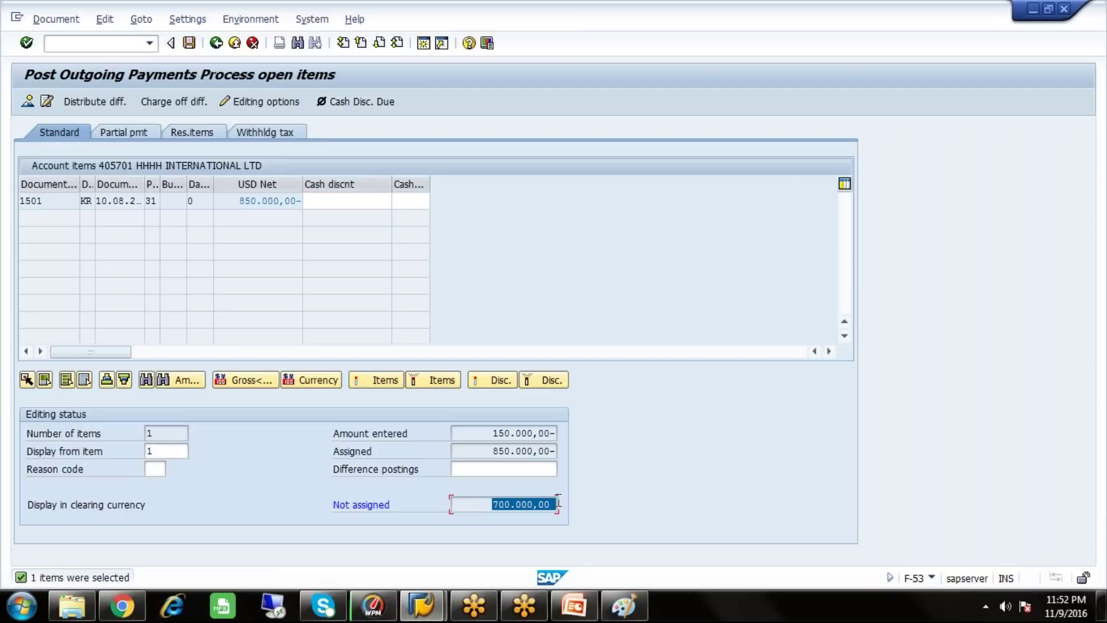
pyautogui.click(493, 507)
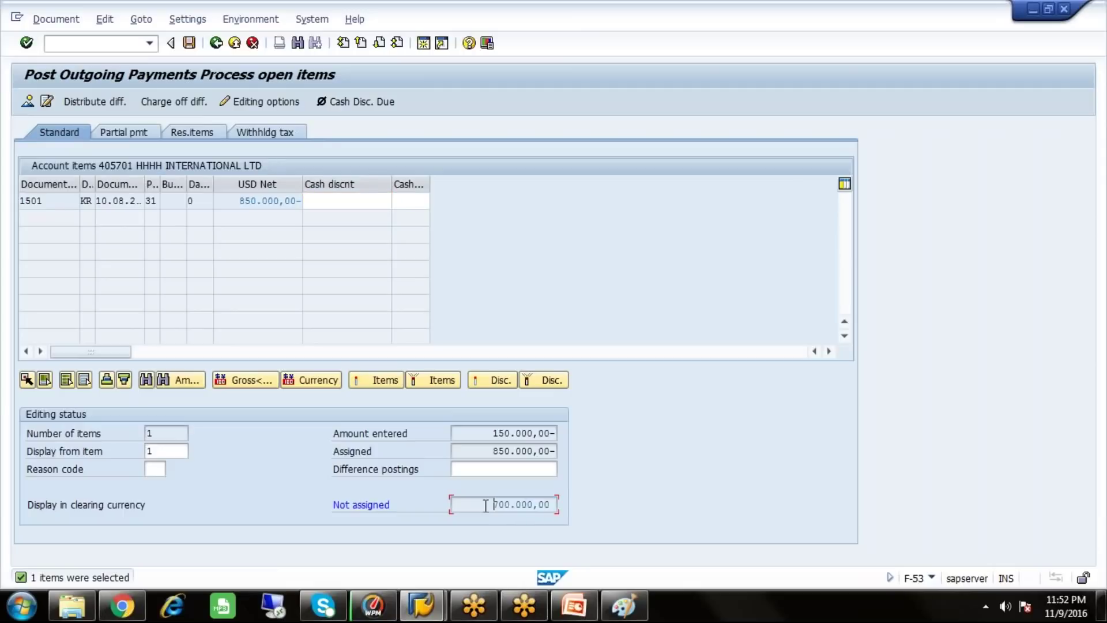
# Assign 150.000,00 to the open invoice as a partial payment and simulate the payment document
pyautogui.click(149, 137)
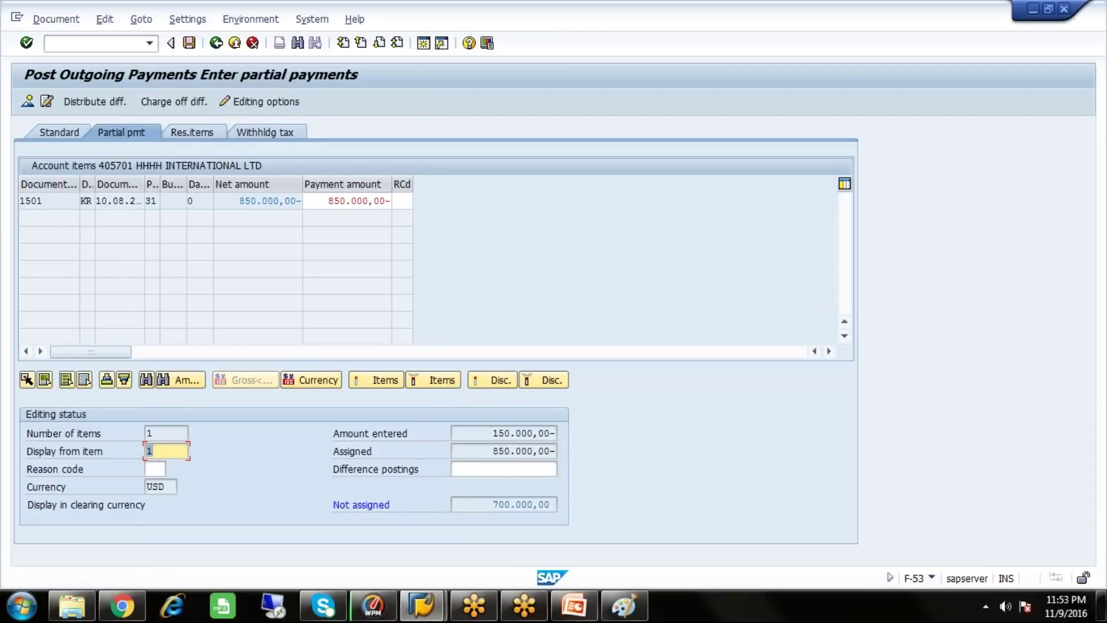
pyautogui.doubleClick(339, 201)
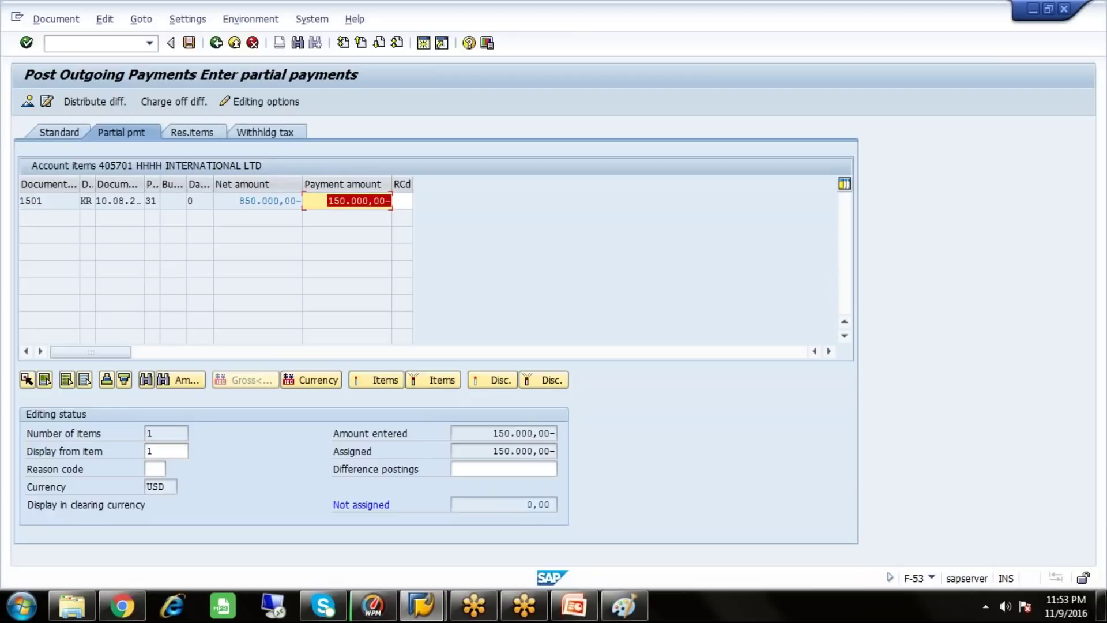
pyautogui.click(318, 202)
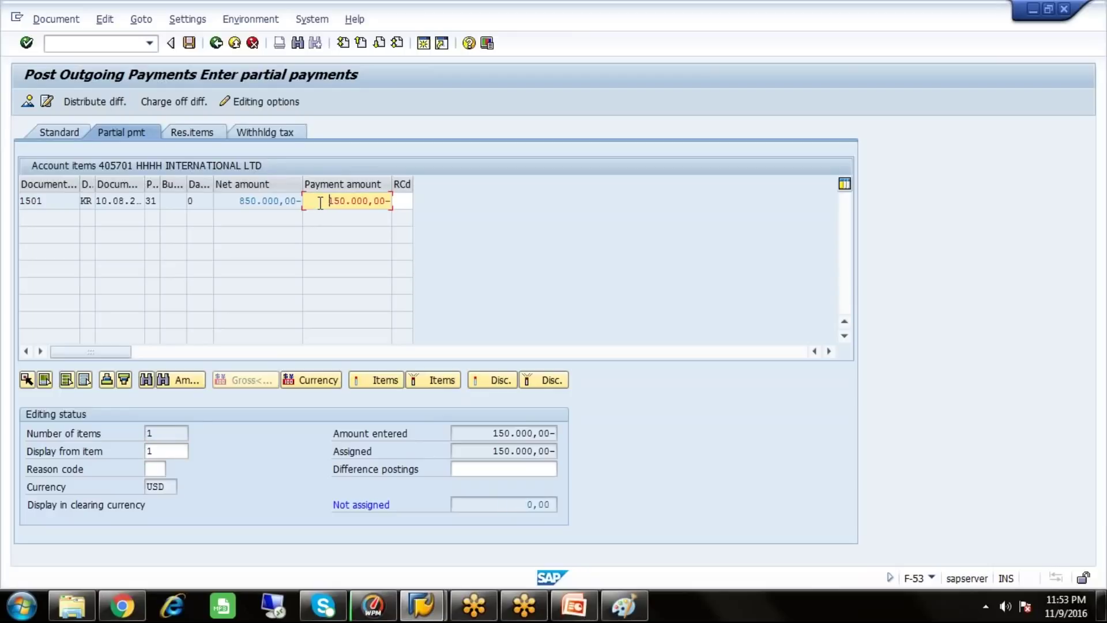
pyautogui.click(509, 511)
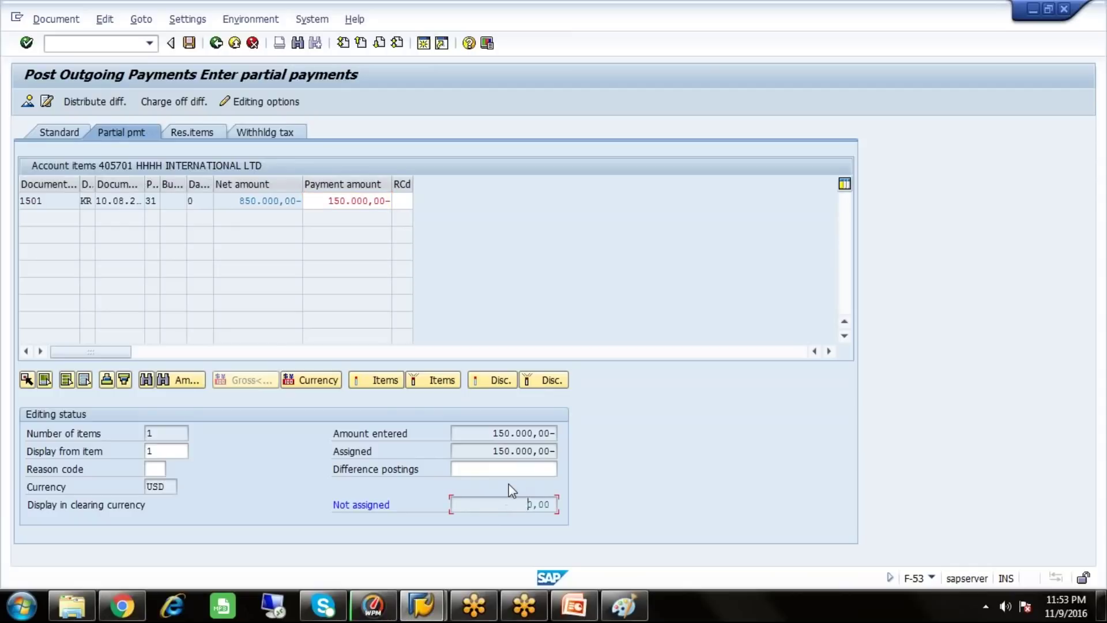
pyautogui.click(56, 19)
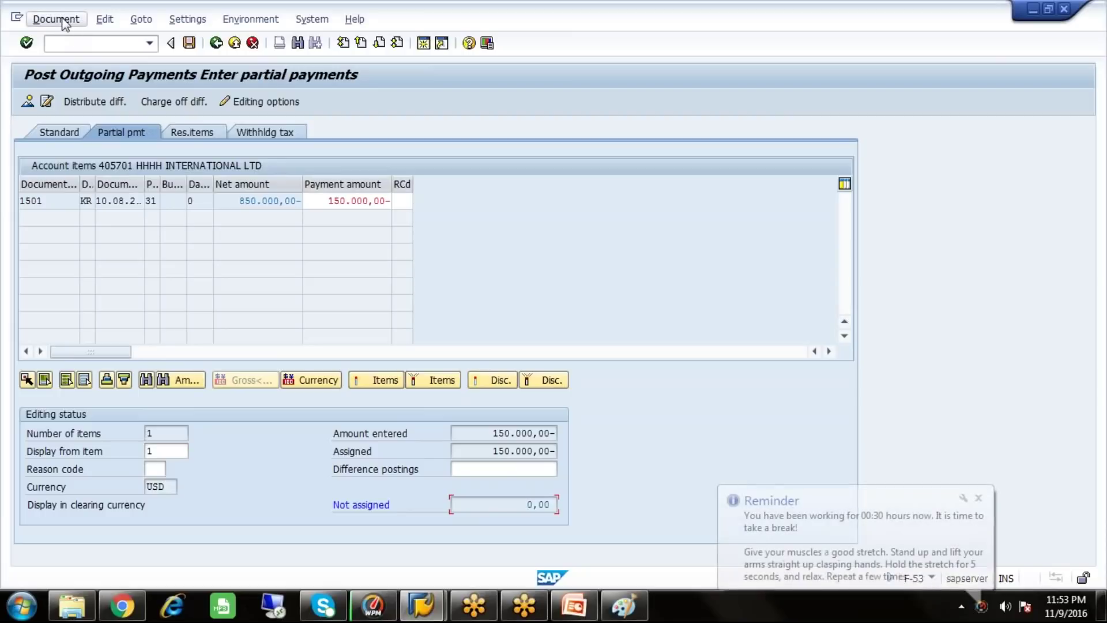
pyautogui.click(75, 61)
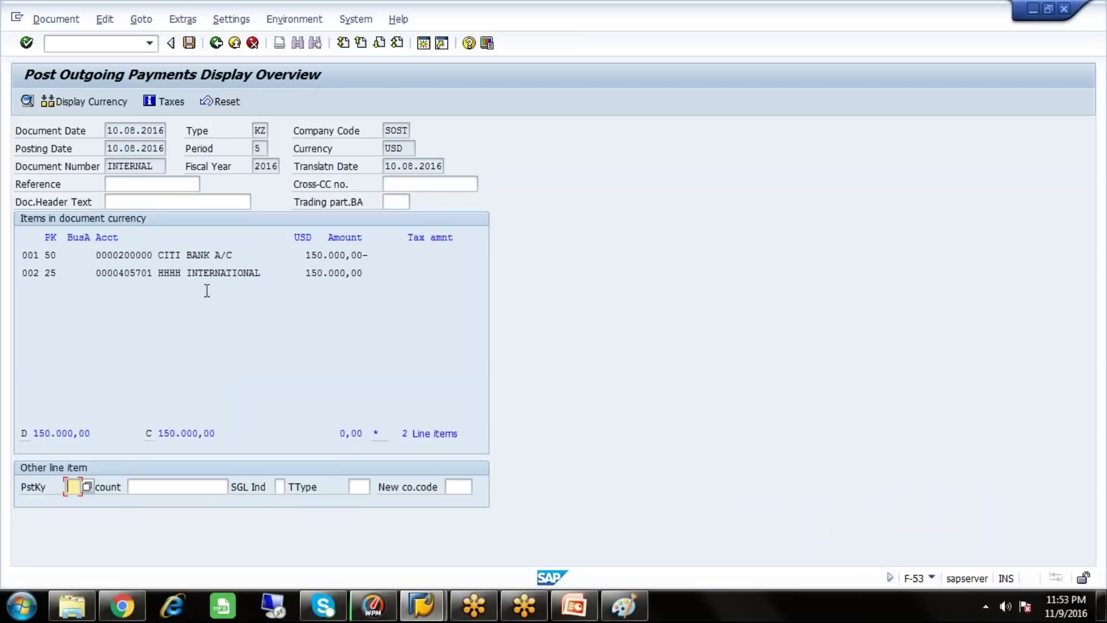
# Post the simulated outgoing payment and exit payment entry back to the SAP Easy Access tree
pyautogui.click(189, 43)
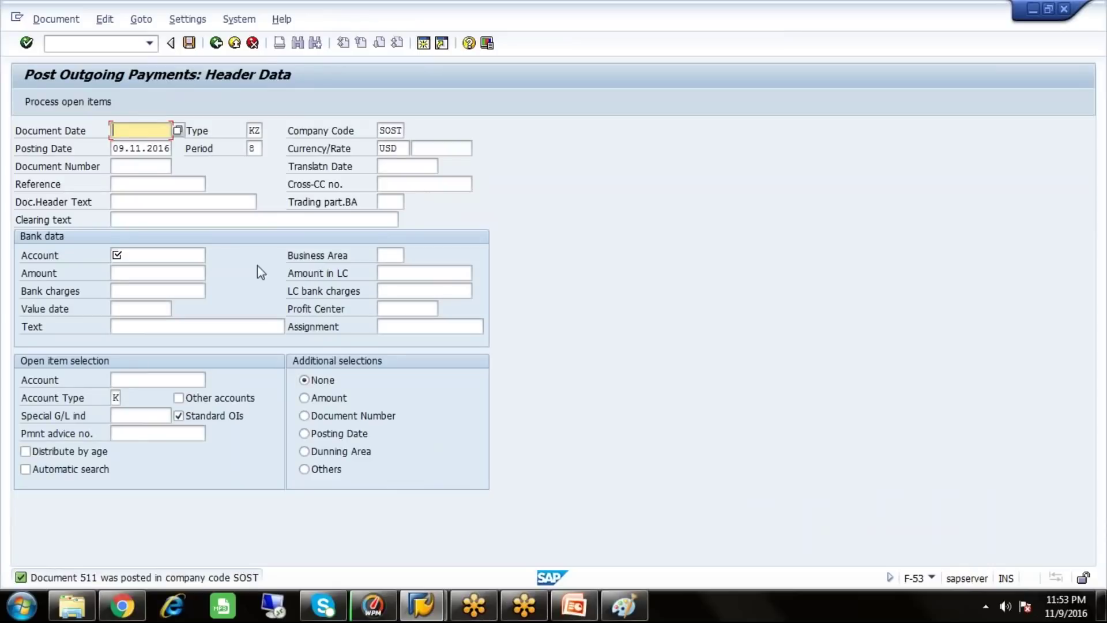
pyautogui.click(235, 43)
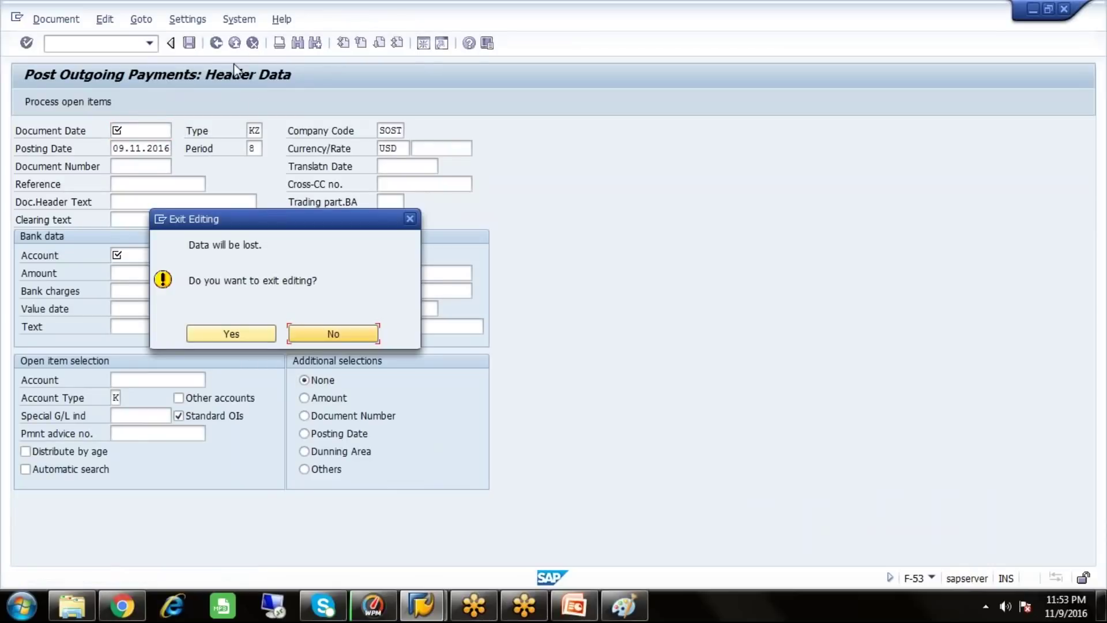
pyautogui.click(255, 333)
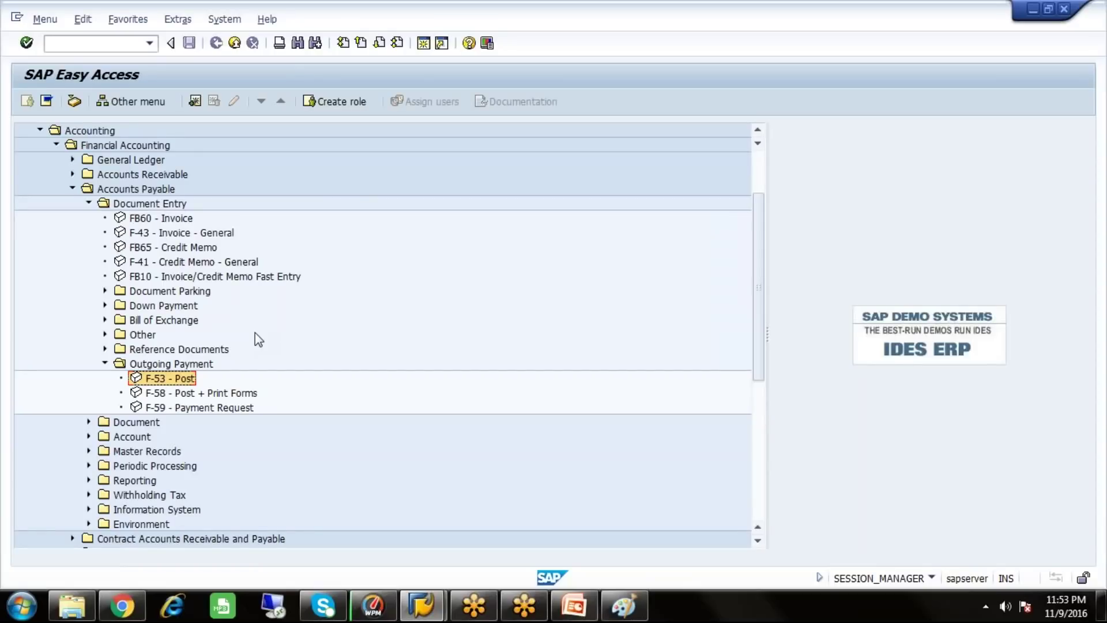
# Collapse the Outgoing Payment and Document Entry folders under Accounts Payable
pyautogui.press('Up')
pyautogui.press('Left')
pyautogui.press('Up')
pyautogui.press('Up')
pyautogui.press('Up')
pyautogui.press('Up')
pyautogui.press('Up')
pyautogui.press('Up')
pyautogui.press('Up')
pyautogui.press('Up')
pyautogui.press('Up')
pyautogui.press('Up')
pyautogui.press('Up')
pyautogui.press('Left')
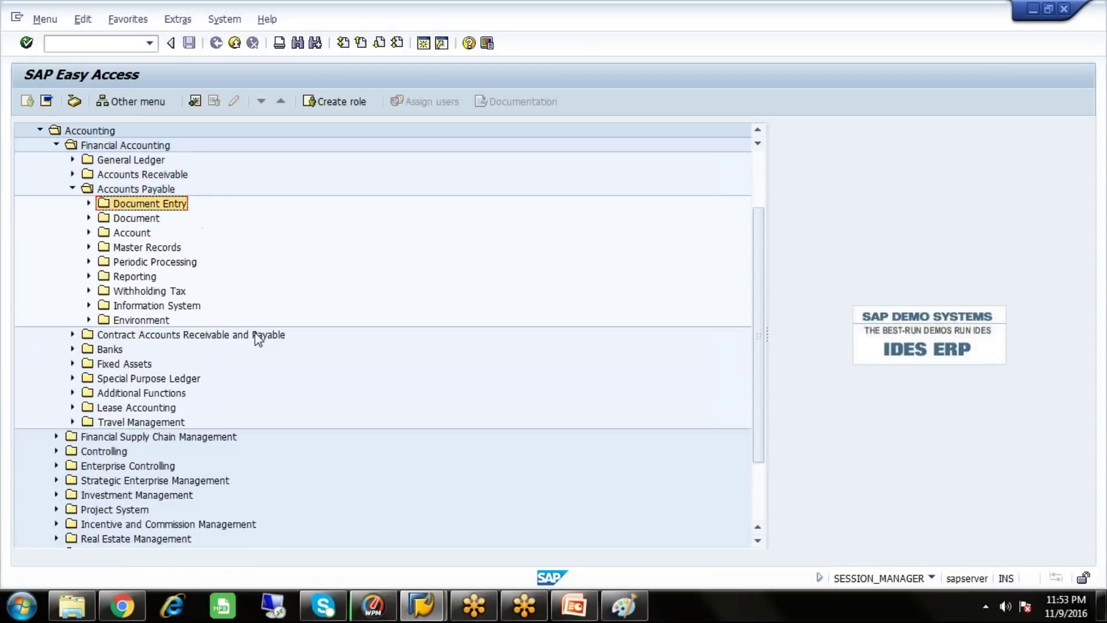
# Open transaction FK10N - Display Balances from the Account folder of Accounts Payable
pyautogui.press('Down')
pyautogui.press('Down')
pyautogui.press('Right')
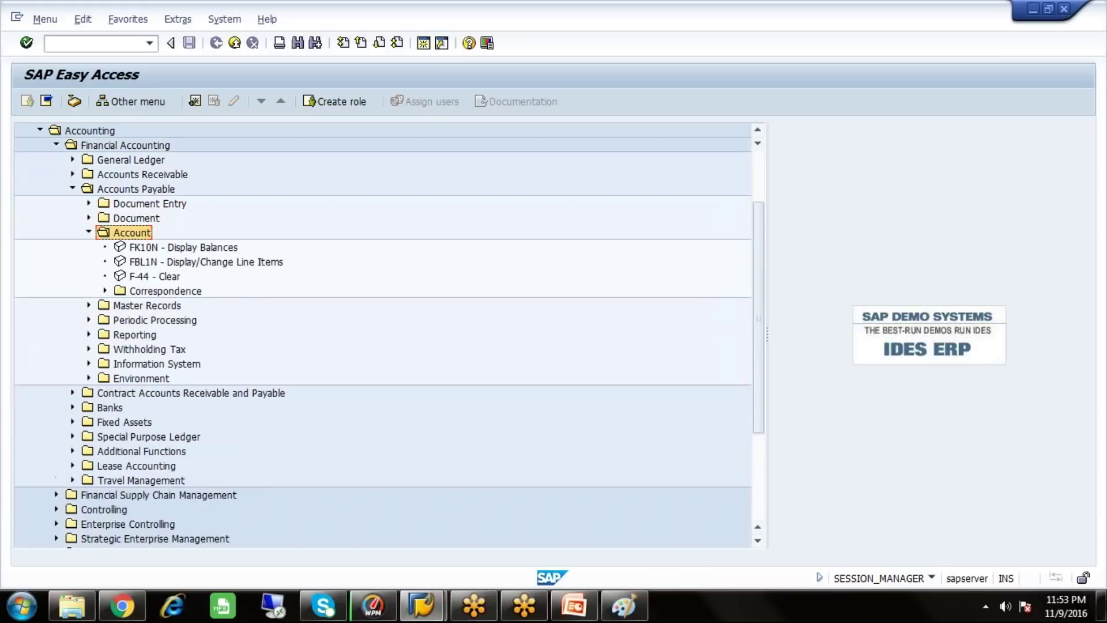
pyautogui.press('Down')
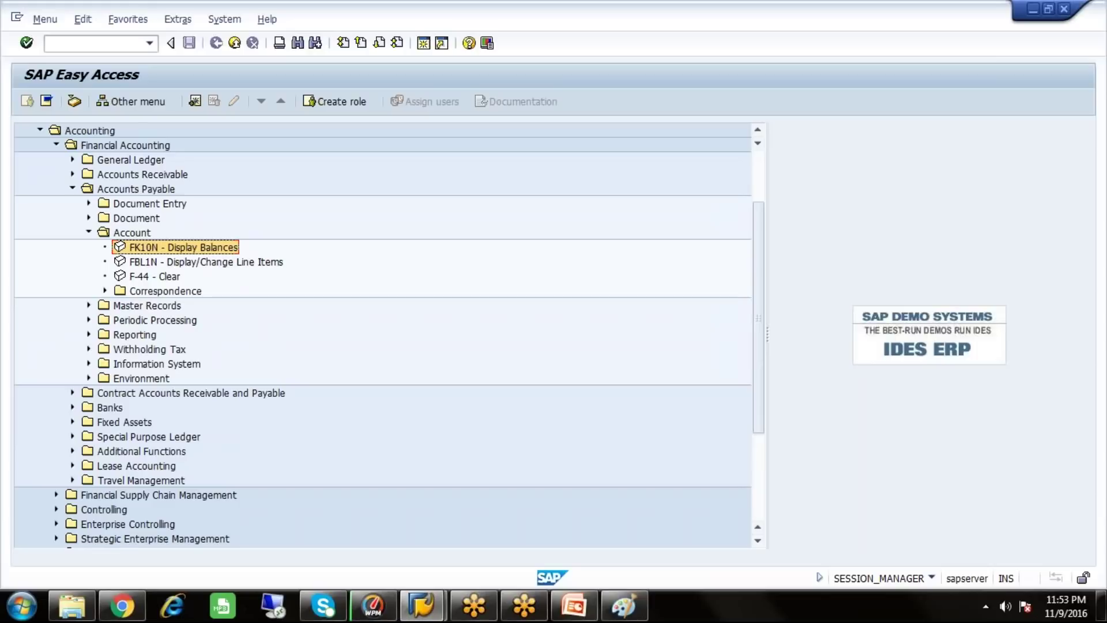
pyautogui.press('Return')
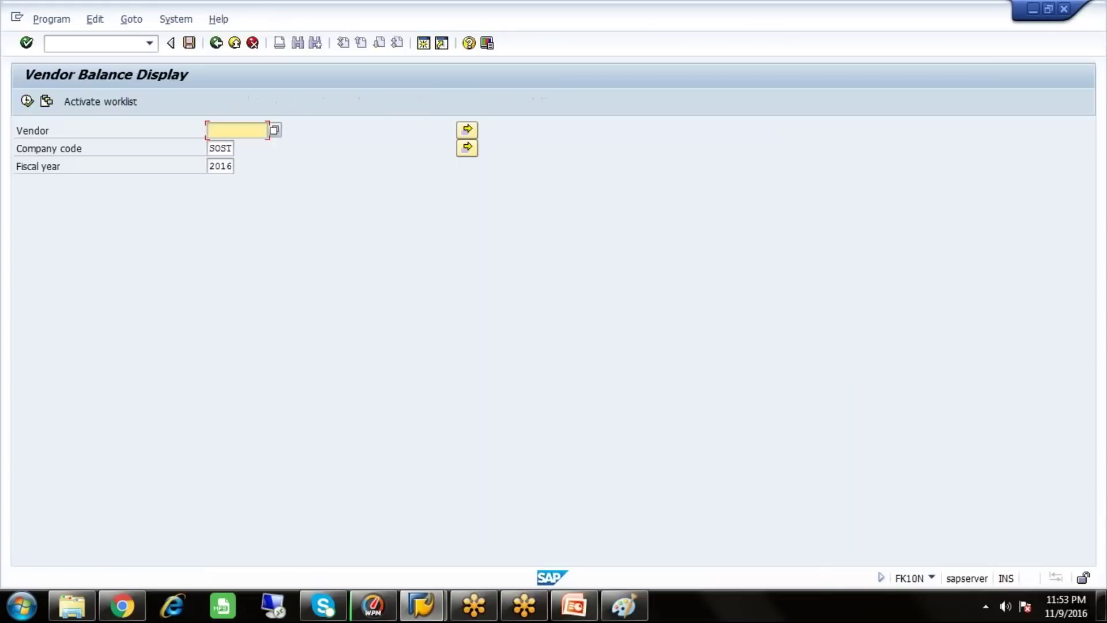
# Look up the vendors of company code SOST and choose HHHH INTERNATIONAL LTD for the balance display
pyautogui.click(275, 130)
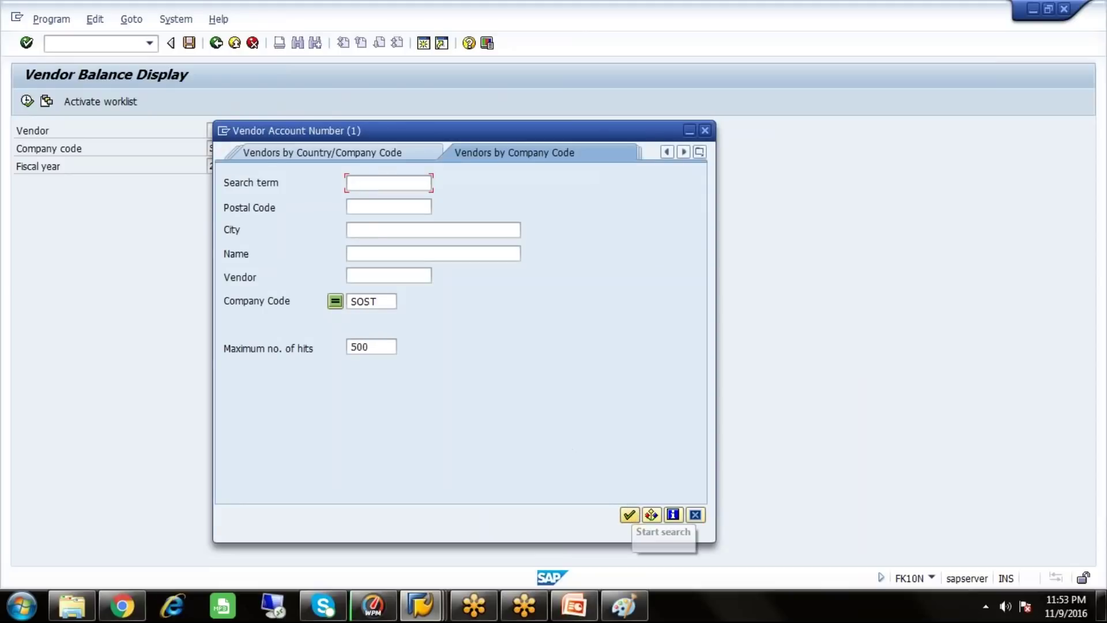
pyautogui.click(629, 514)
pyautogui.doubleClick(387, 144)
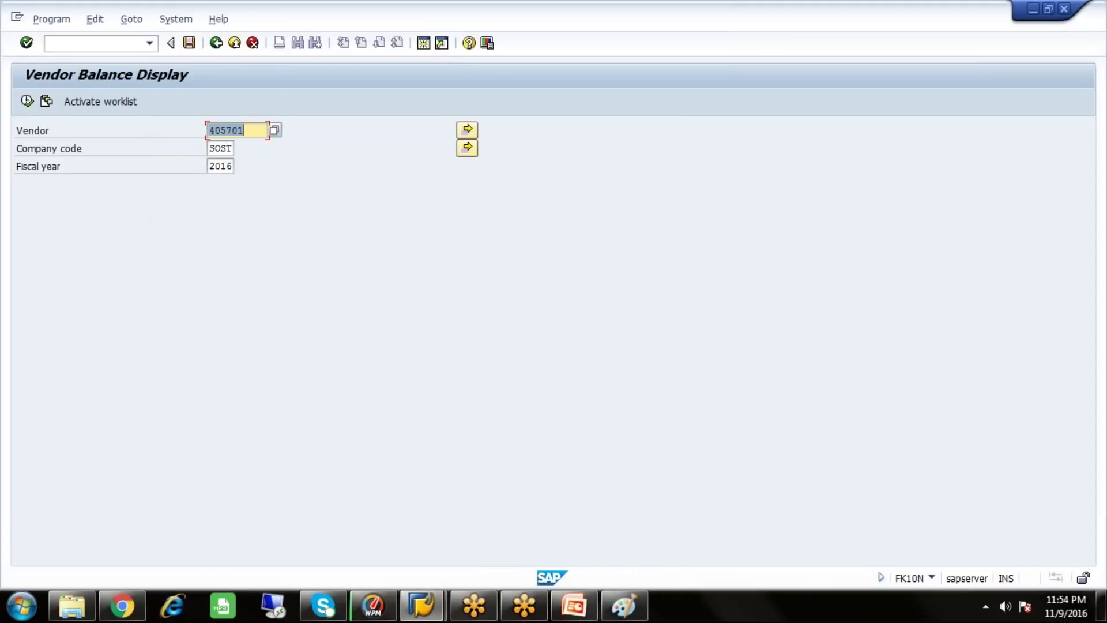
# Display the balances of HHHH INTERNATIONAL LTD for fiscal year 2016 and open transaction FS10N in a new session
pyautogui.click(26, 101)
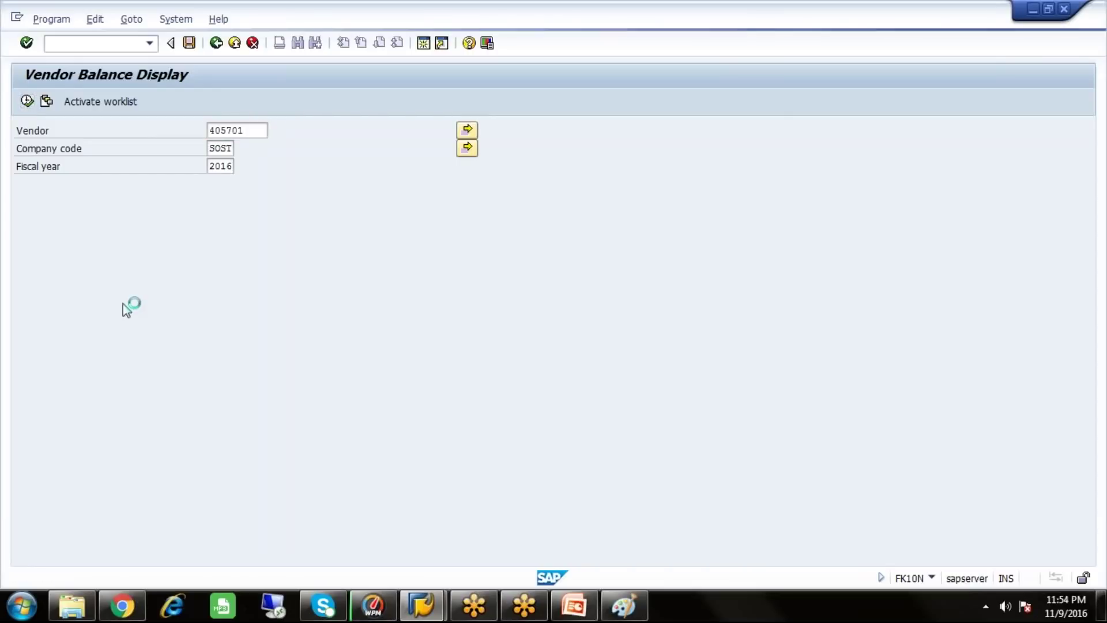
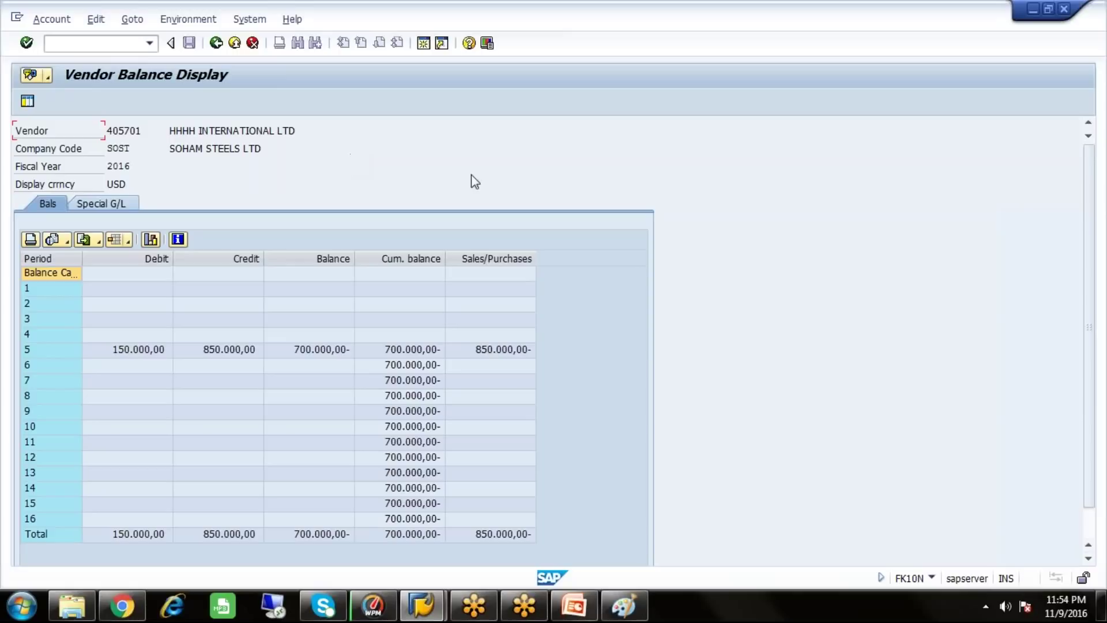
pyautogui.click(423, 43)
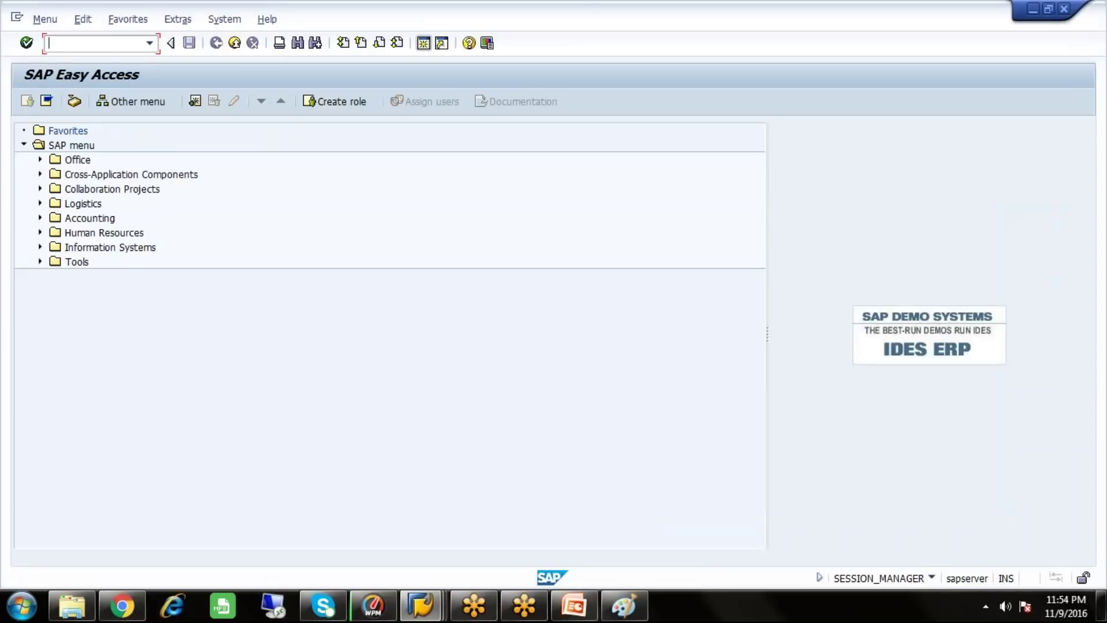
pyautogui.write('FS10N')
pyautogui.press('Return')
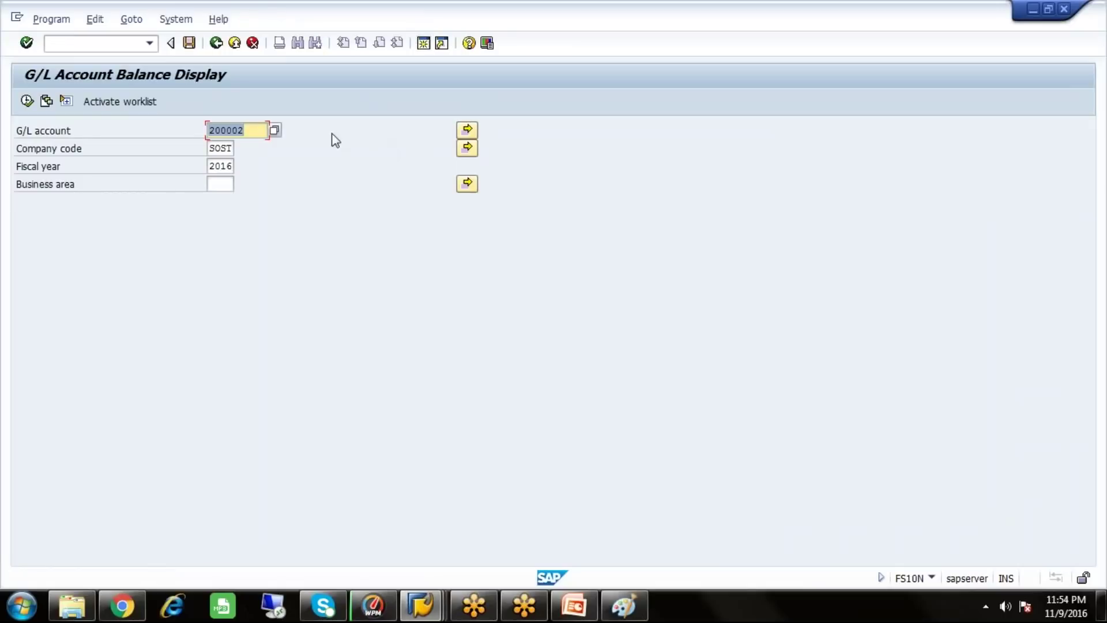
# Look up the G/L accounts of chart SOST, choose SUNDRY CREDITORS RAW MATERIAL A/C and display its balances for fiscal year 2016
pyautogui.click(275, 130)
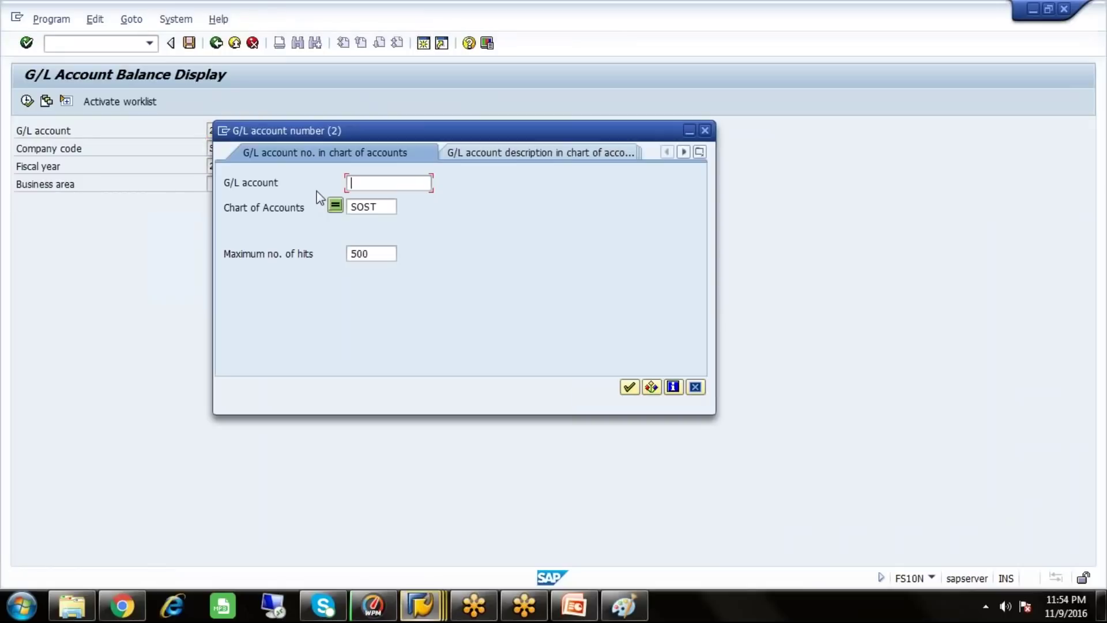
pyautogui.click(628, 387)
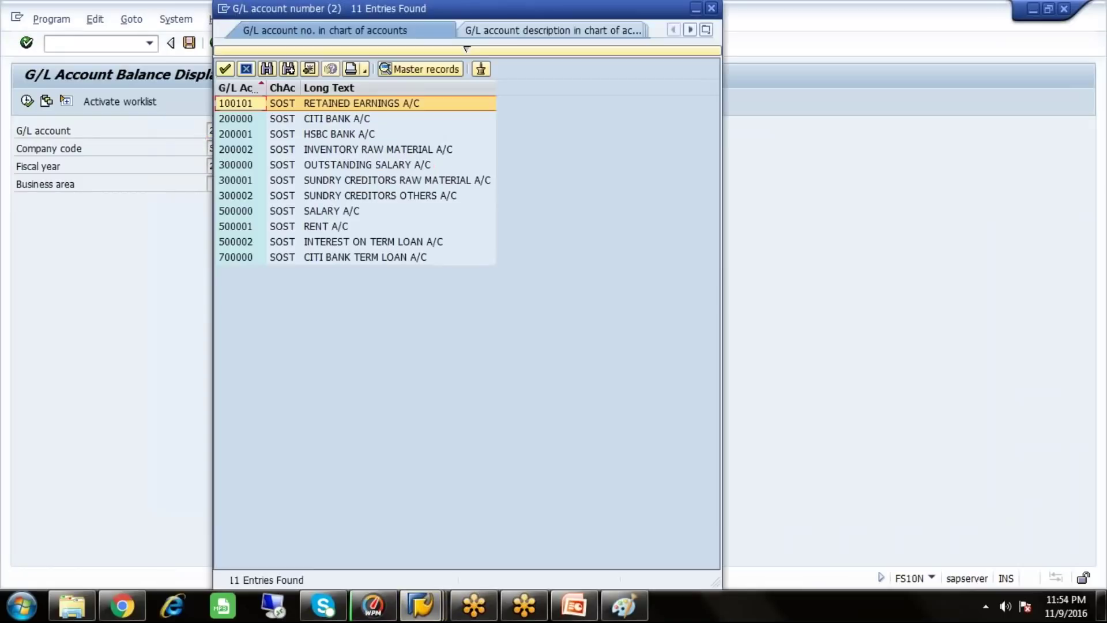
pyautogui.click(451, 182)
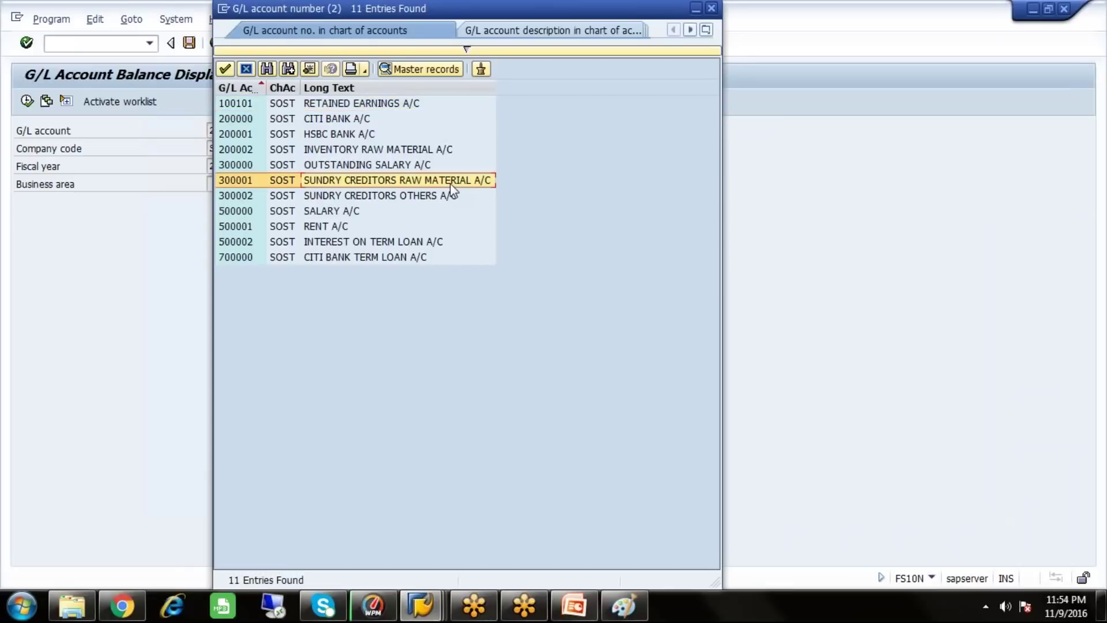
pyautogui.doubleClick(451, 182)
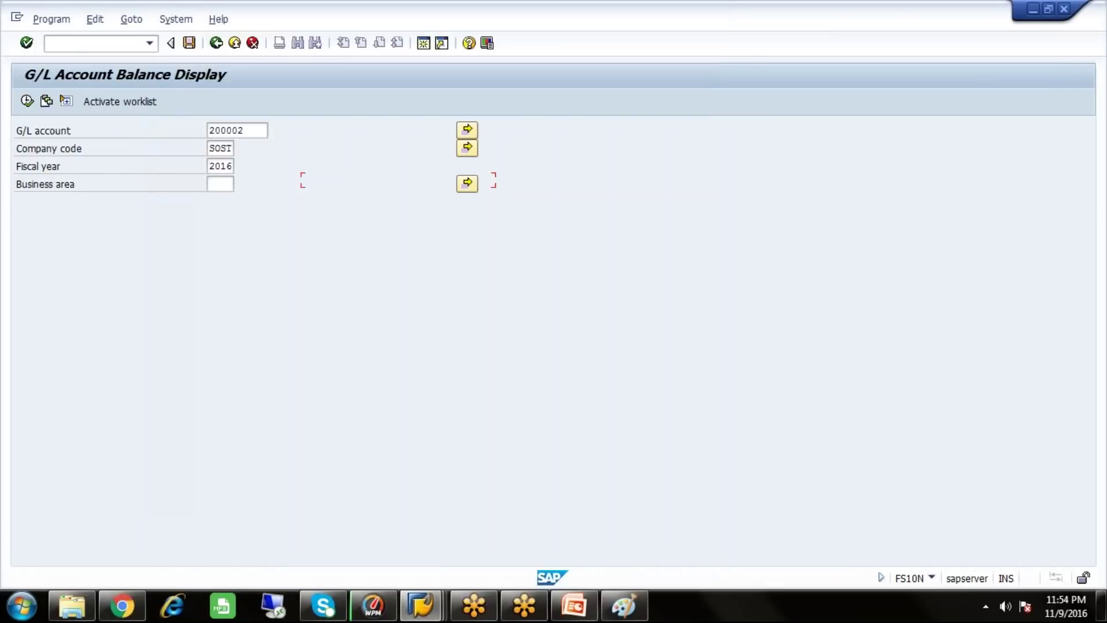
pyautogui.click(28, 101)
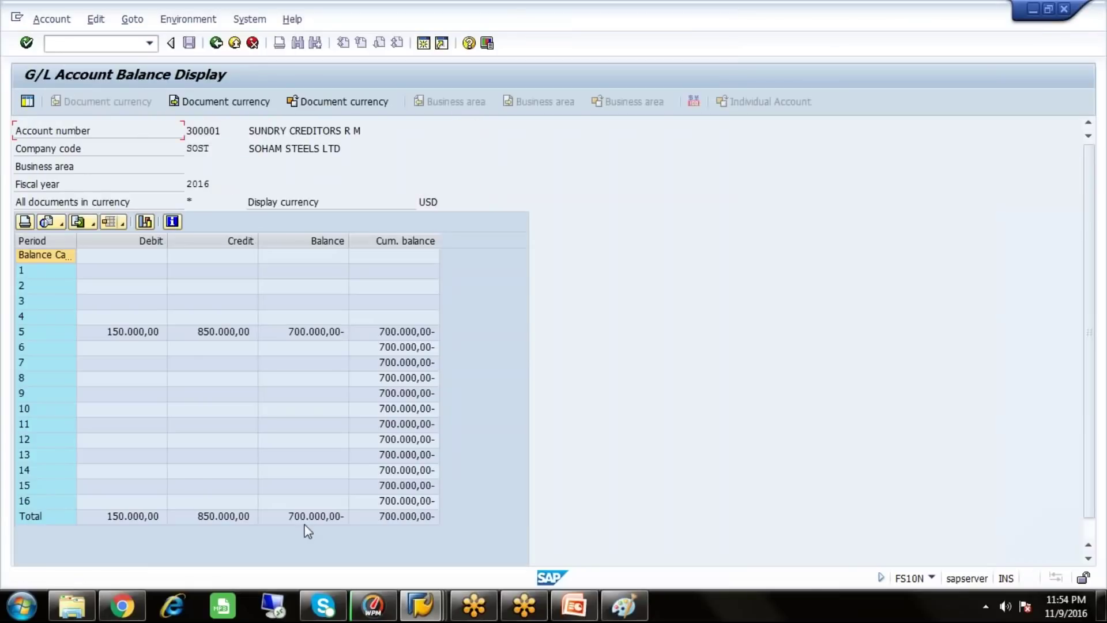
pyautogui.moveTo(249, 130); pyautogui.dragTo(354, 143)
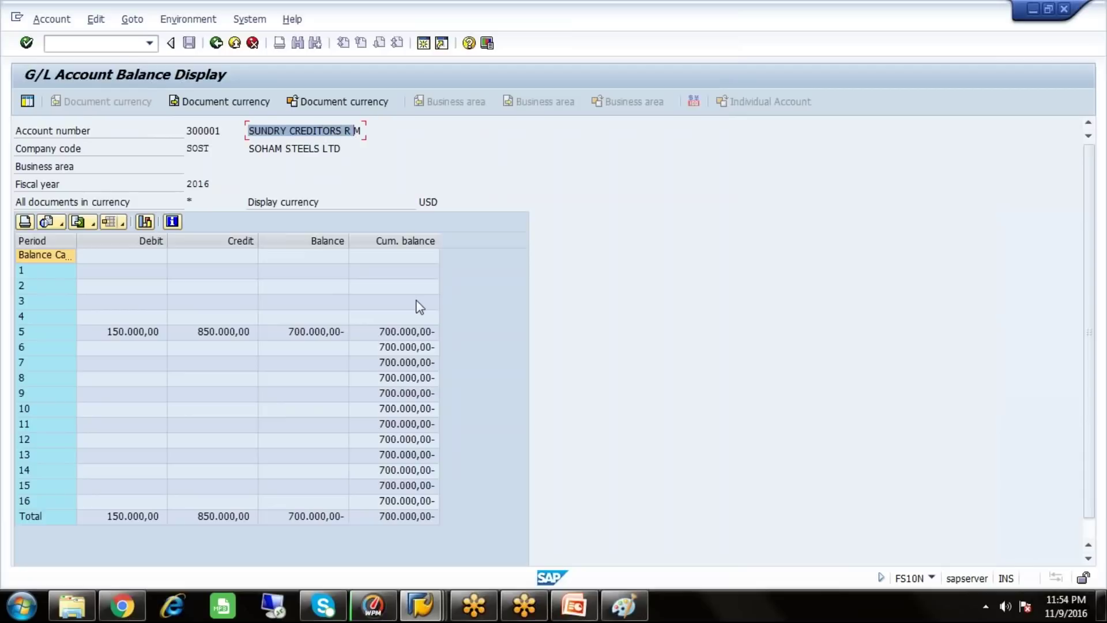
# Compare the vendor balance display with the G/L account balance display by switching between the two sessions
pyautogui.click(426, 607)
pyautogui.click(414, 548)
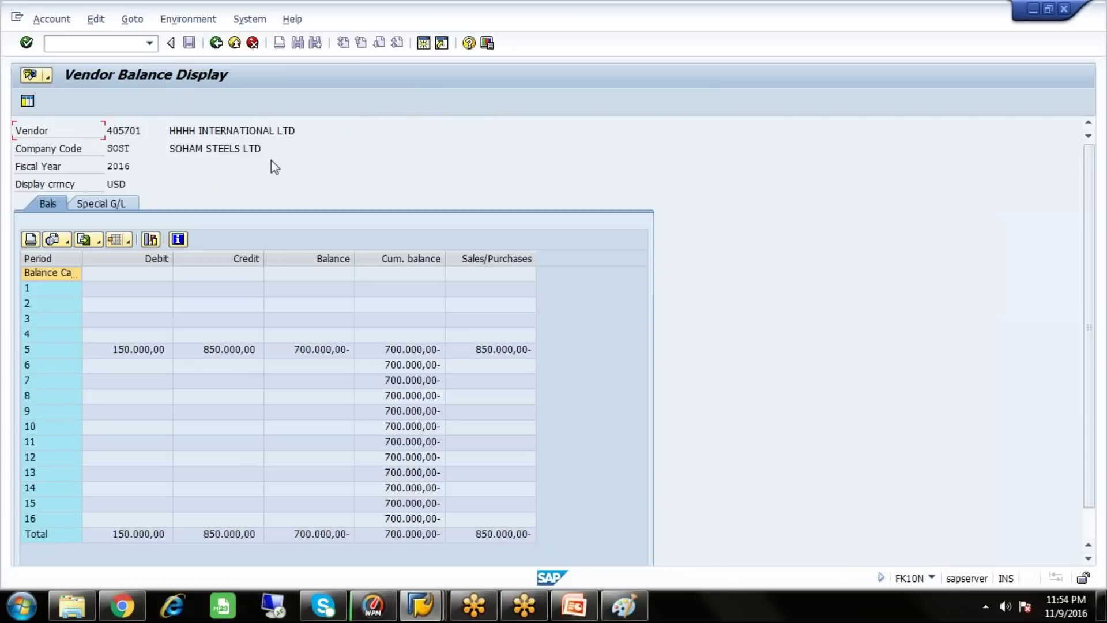
pyautogui.click(421, 605)
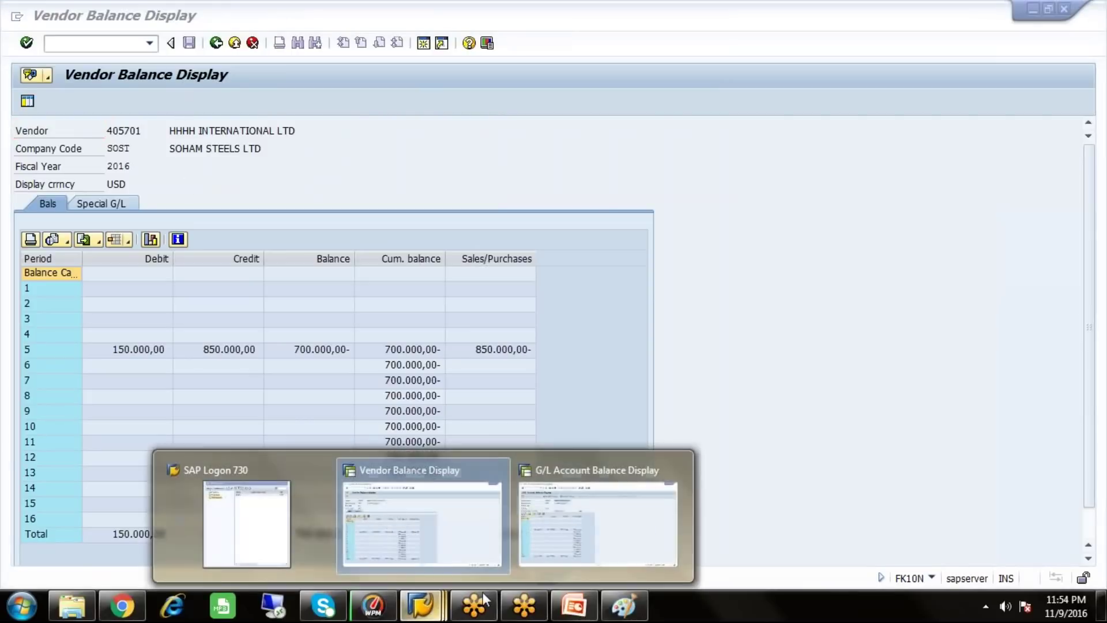
pyautogui.click(584, 551)
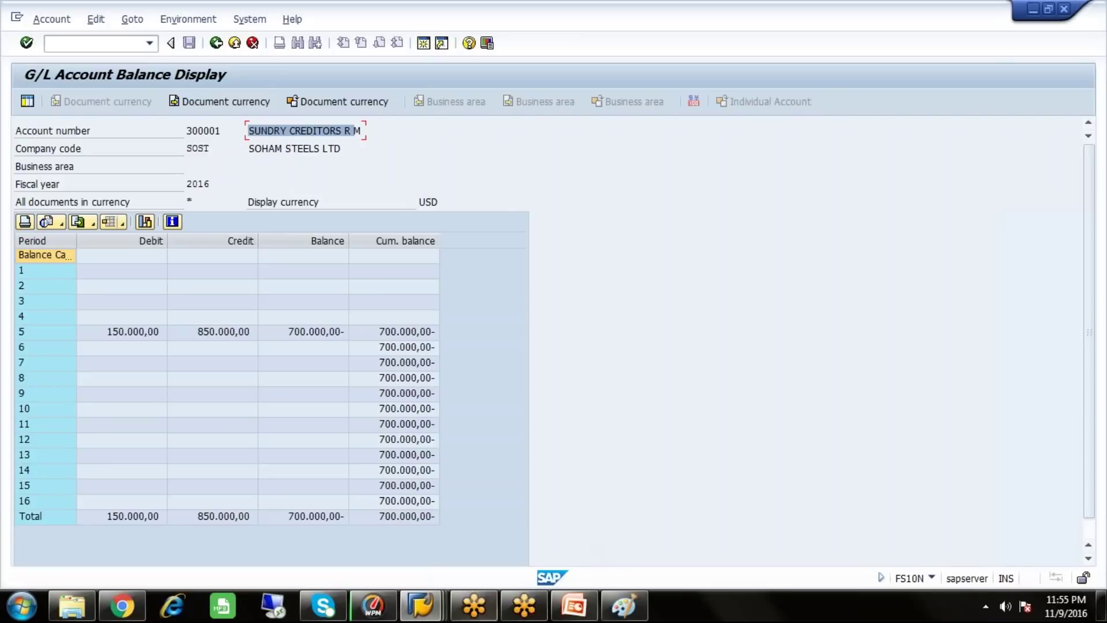
pyautogui.click(435, 600)
pyautogui.click(421, 522)
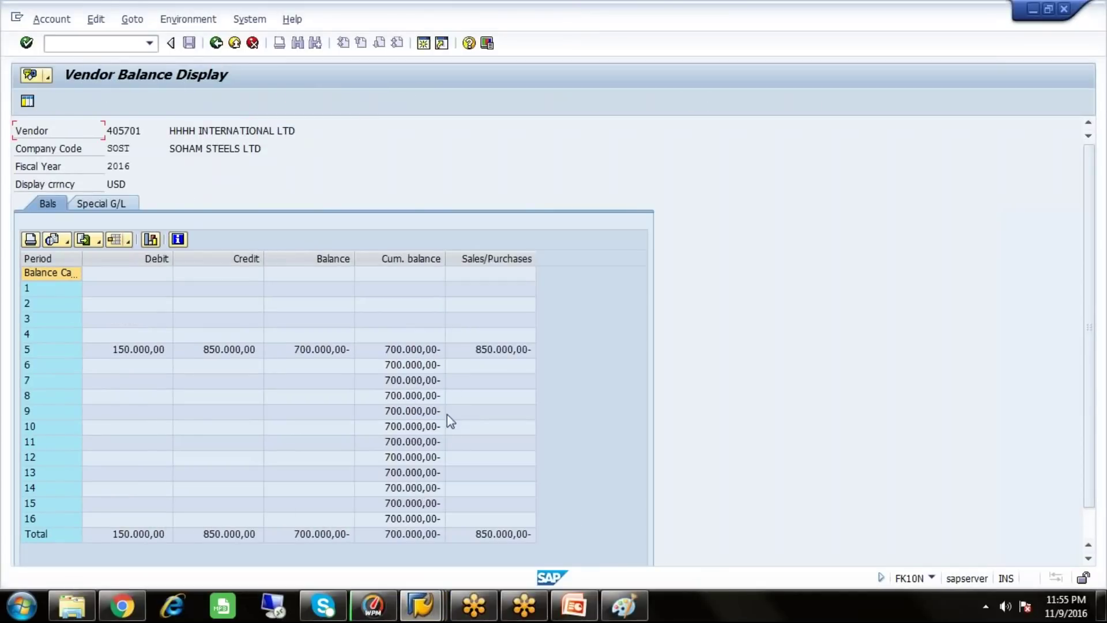
# Exit the vendor balance display and open transaction FBL1N - Display/Change Line Items from the Account folder of Accounts Payable
pyautogui.click(218, 45)
pyautogui.click(218, 44)
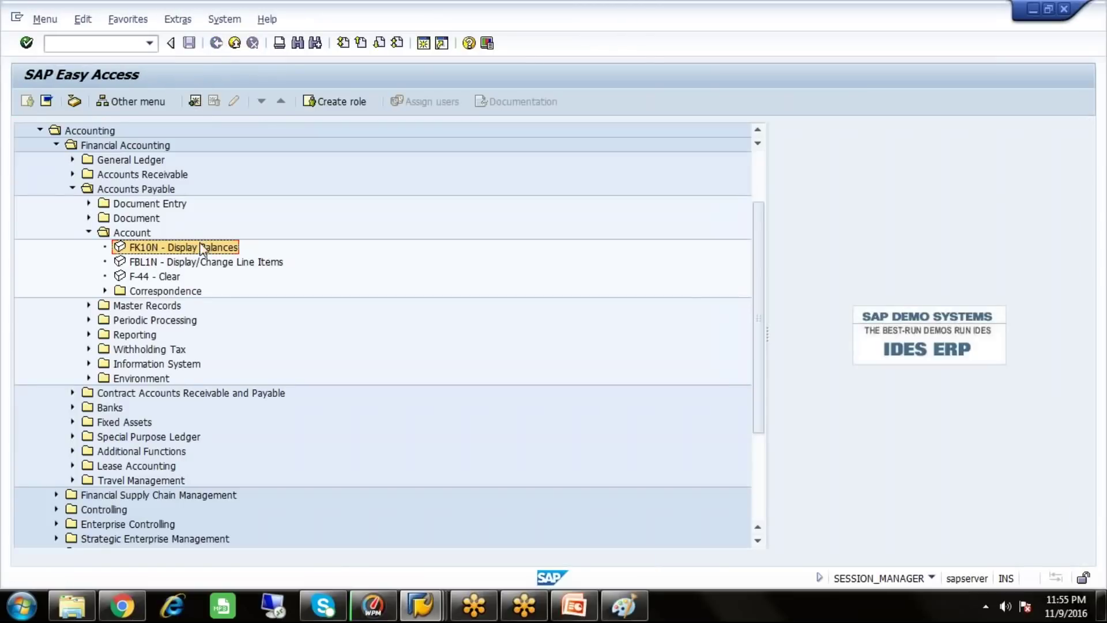
pyautogui.click(203, 264)
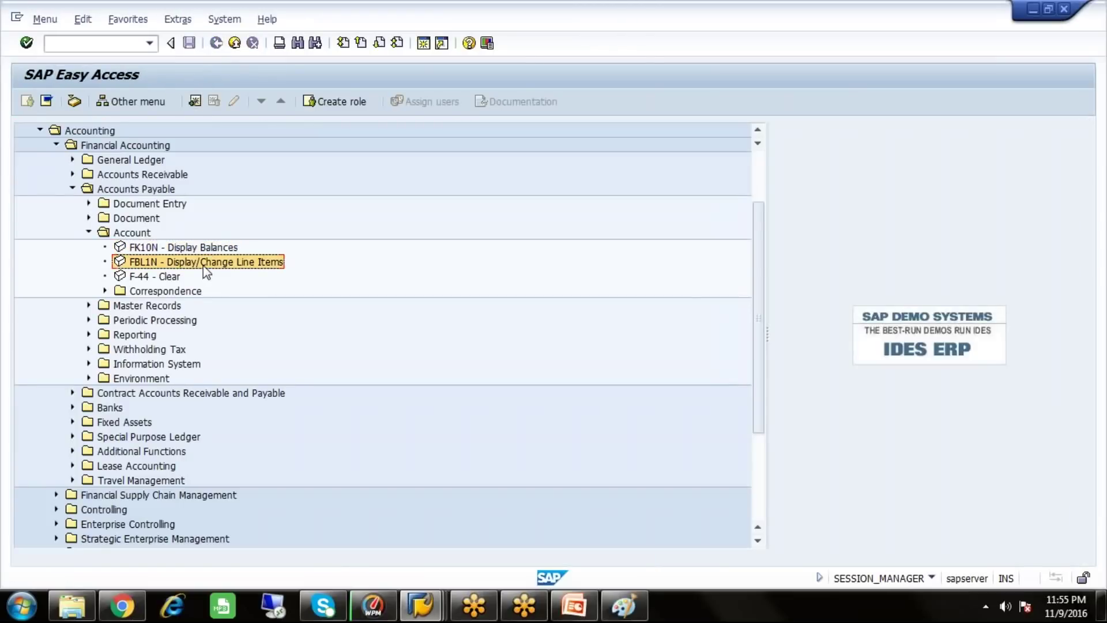
pyautogui.doubleClick(204, 266)
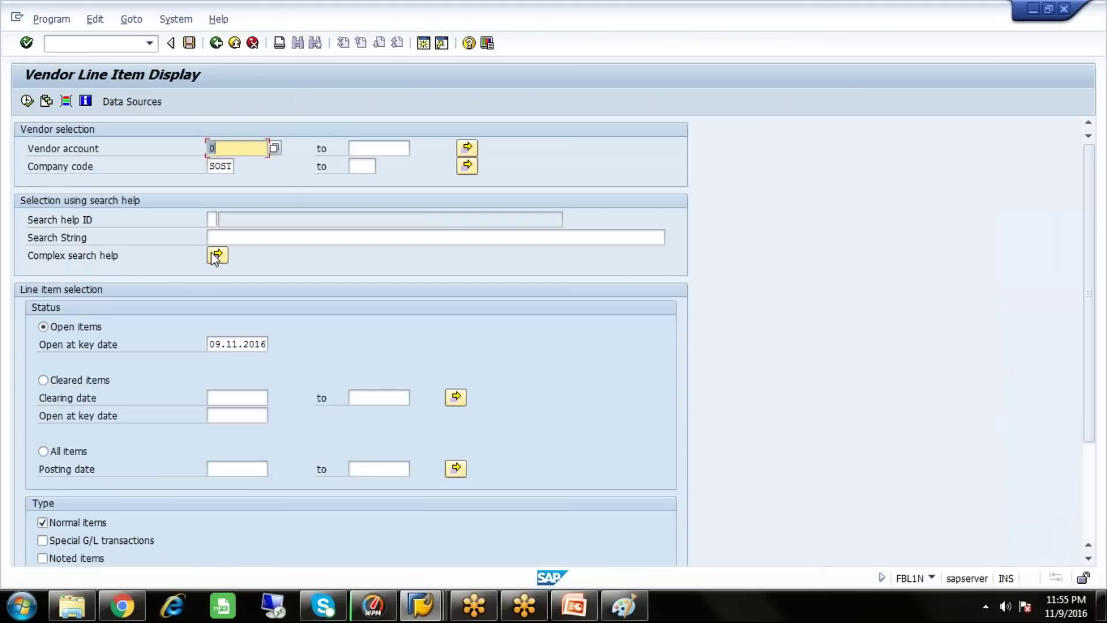
# Choose vendor HHHH INTERNATIONAL LTD in company code SOST and display its open line items at key date 09.11.2016
pyautogui.click(275, 150)
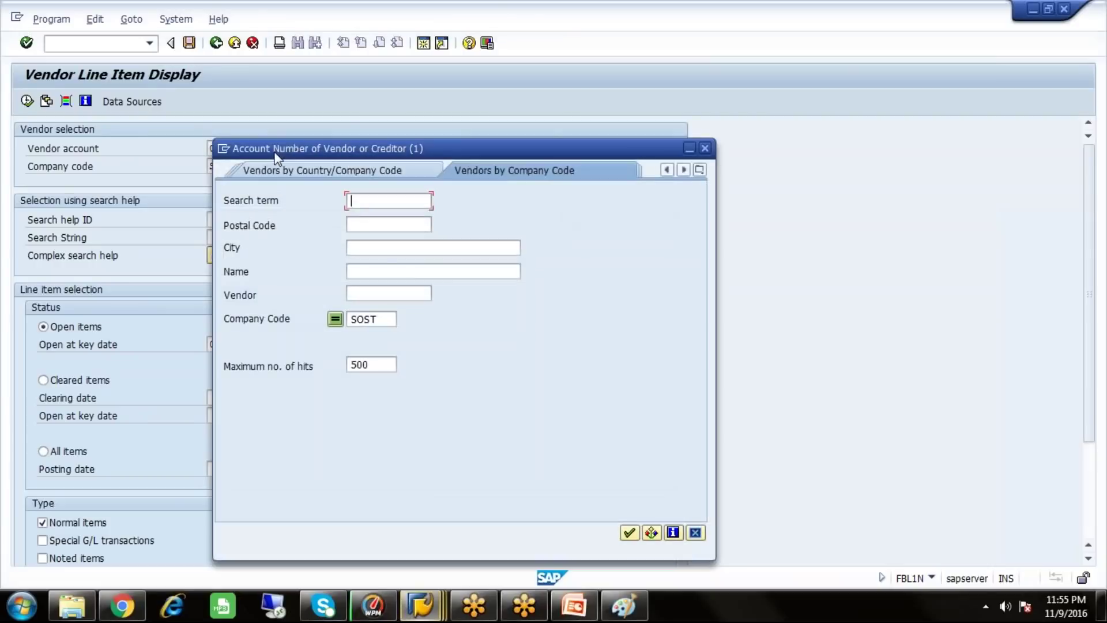
pyautogui.click(629, 532)
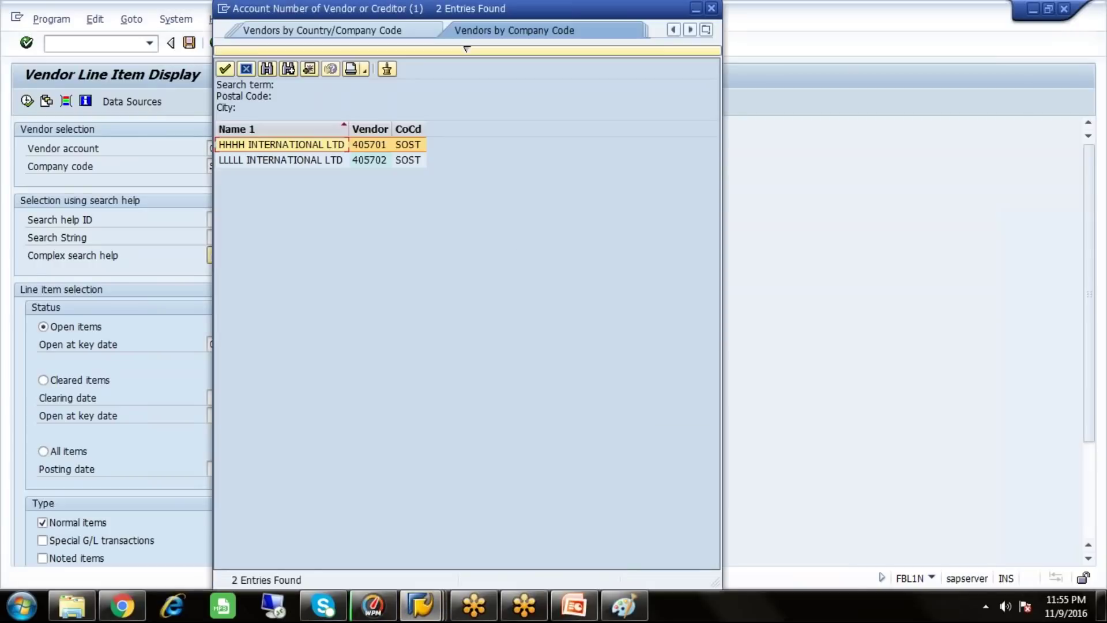
pyautogui.doubleClick(372, 144)
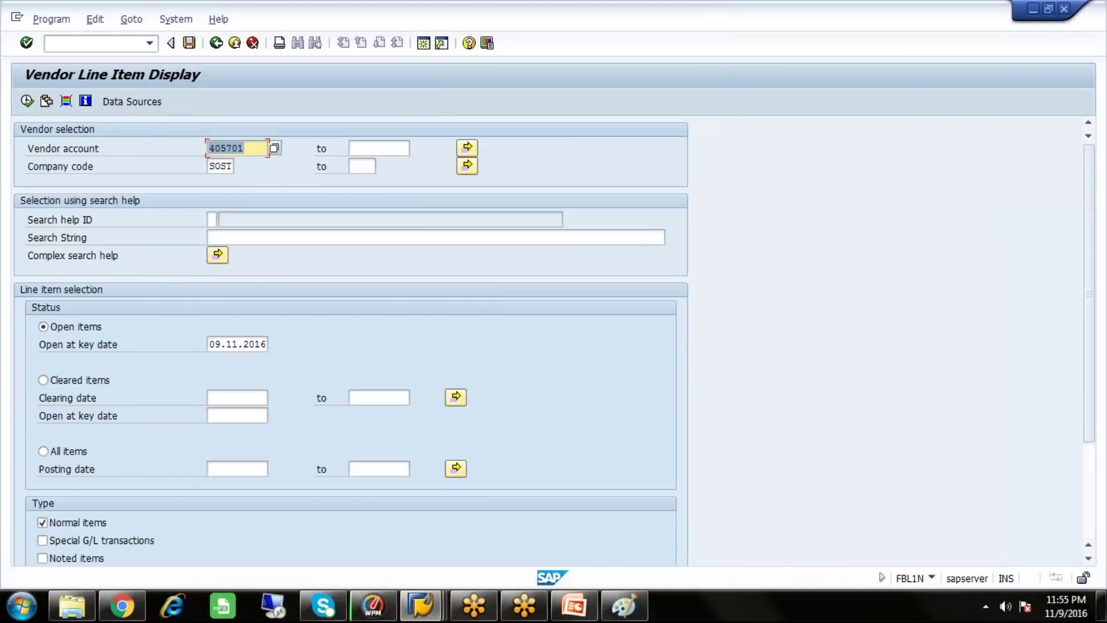
pyautogui.click(267, 348)
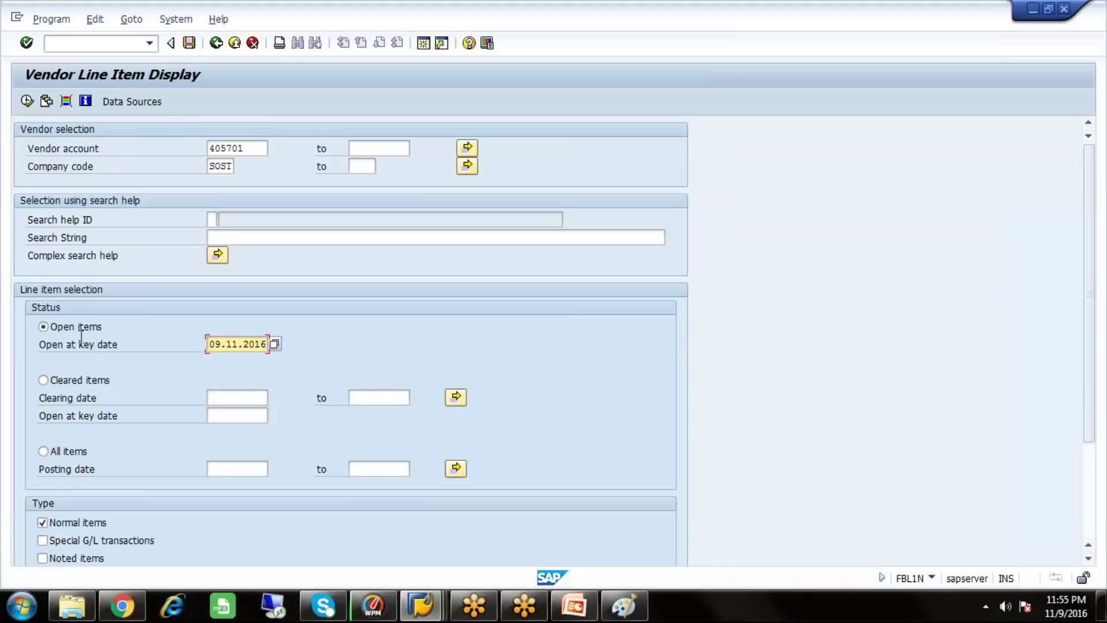
pyautogui.click(27, 101)
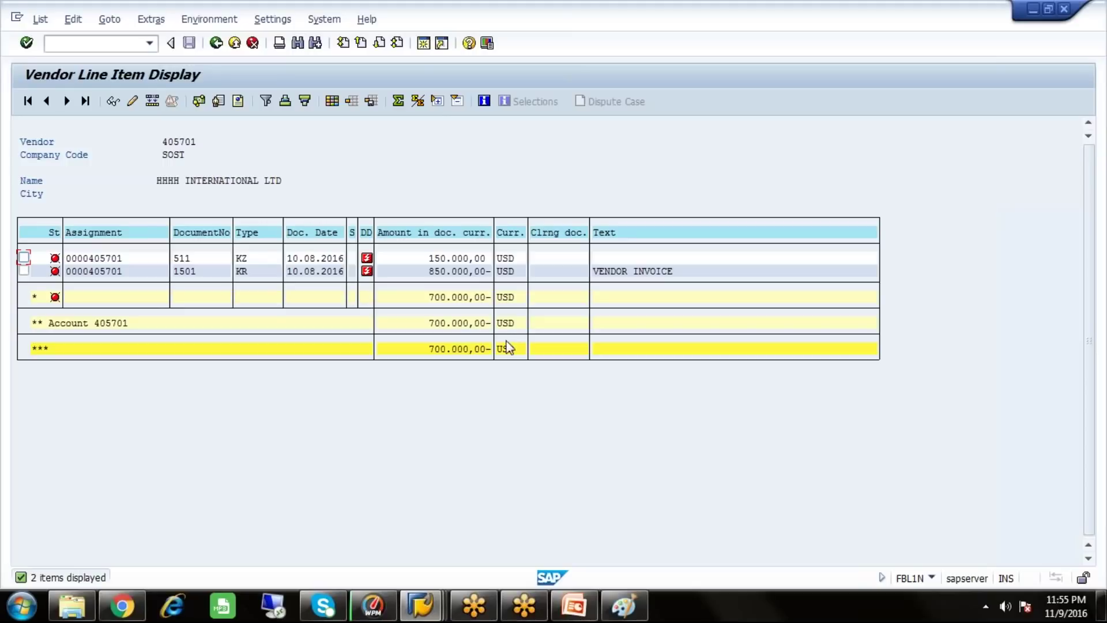
pyautogui.click(443, 298)
# Exit the vendor line item display to the SAP Easy Access tree and collapse the Account folder under Accounts Payable
pyautogui.click(216, 43)
pyautogui.click(217, 43)
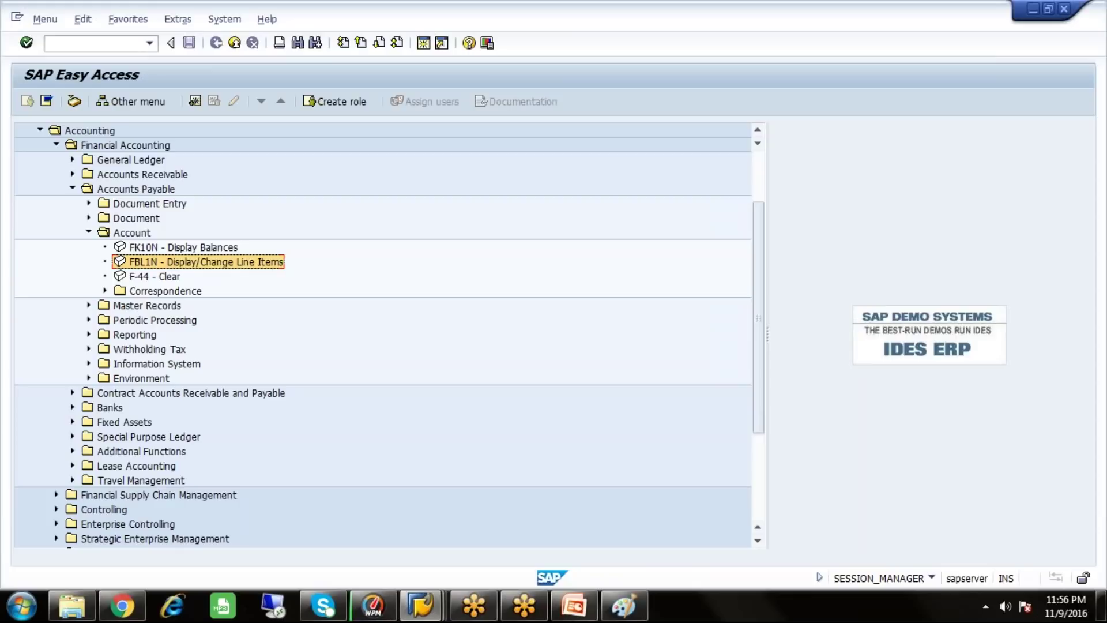
pyautogui.press('Left')
pyautogui.press('Left')
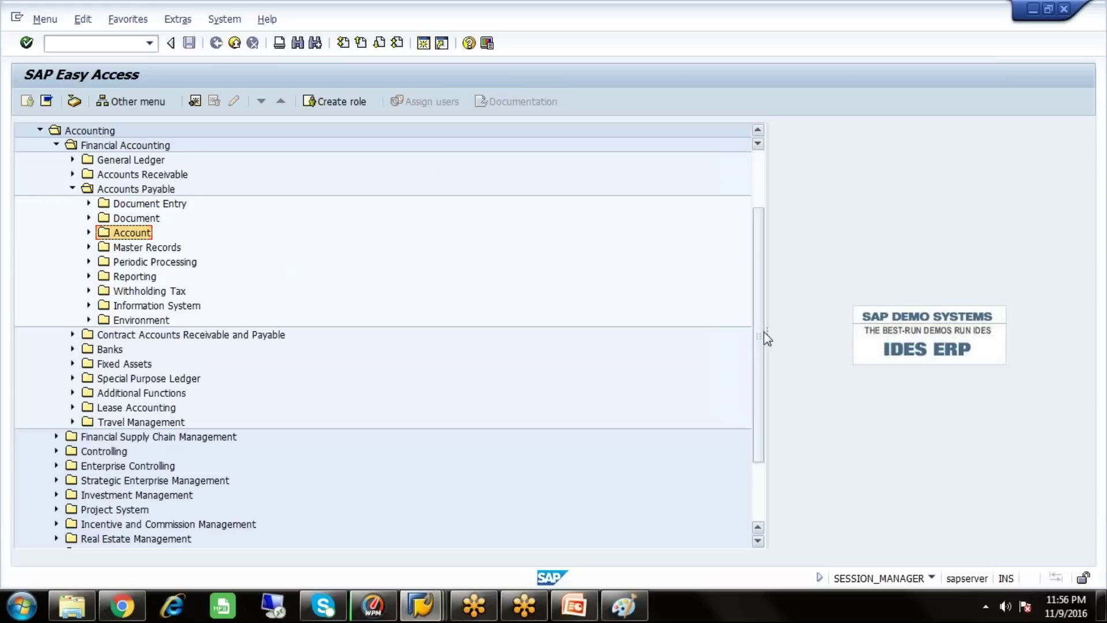
pyautogui.click(1090, 399)
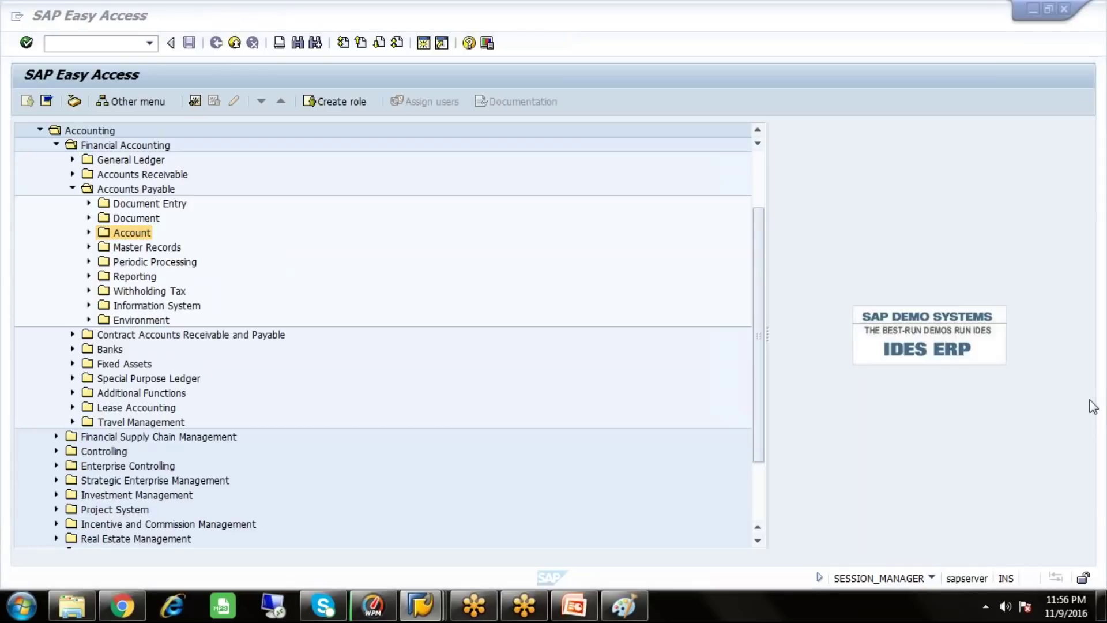
pyautogui.click(1093, 406)
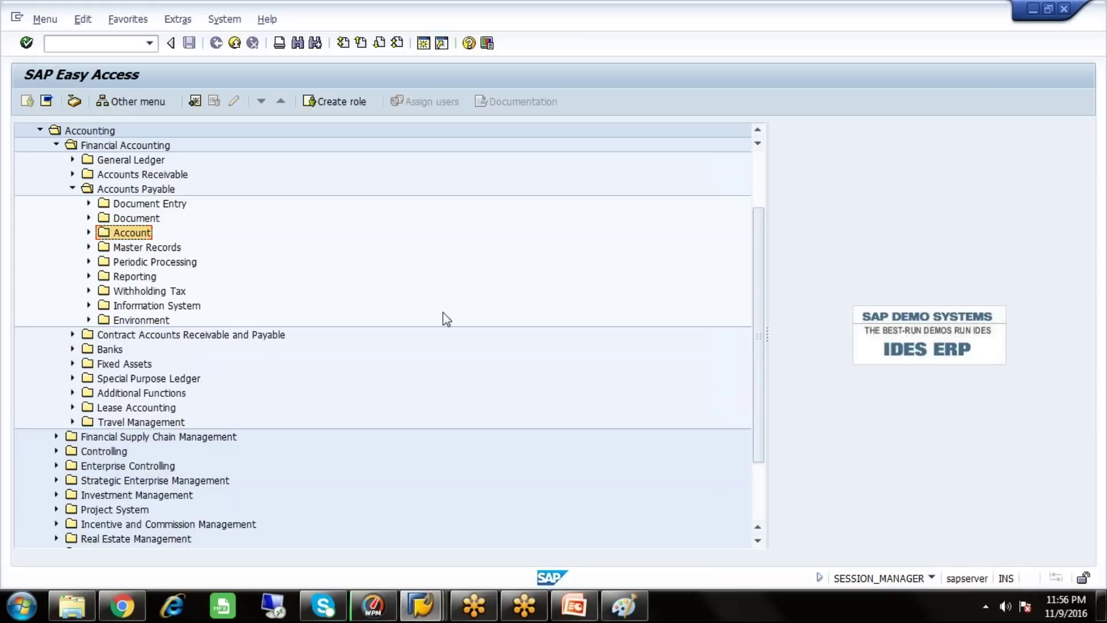
# Expand Document Entry under Accounts Payable and open transaction F-43 - Invoice - General
pyautogui.click(118, 206)
pyautogui.click(89, 205)
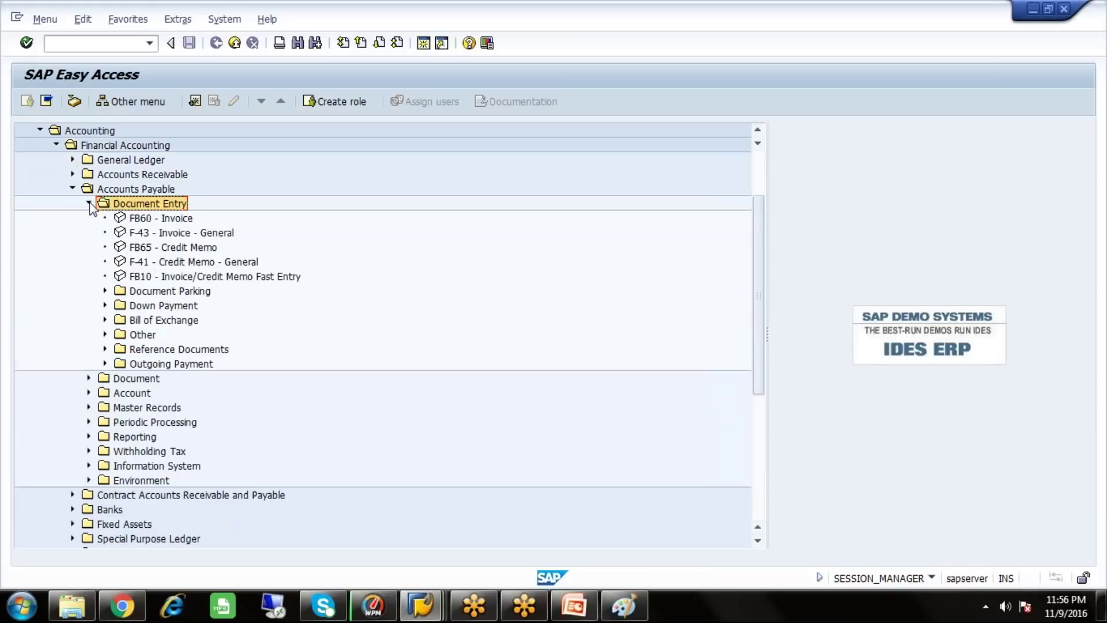
pyautogui.doubleClick(153, 235)
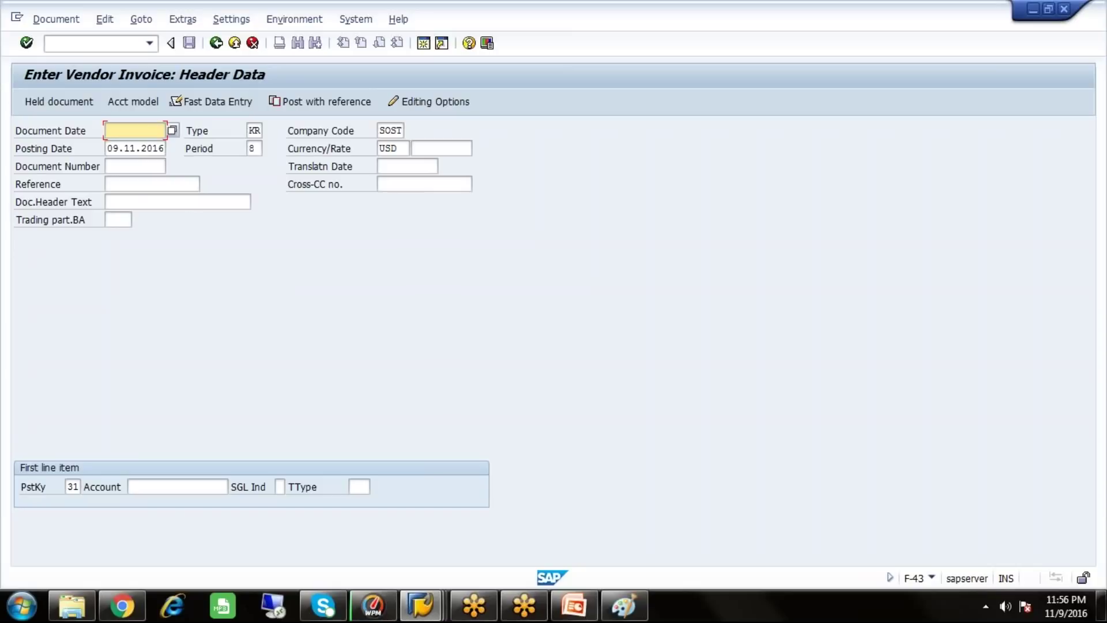
# Set both the document date and the posting date of the vendor invoice to 10.08.2016
pyautogui.write('10')
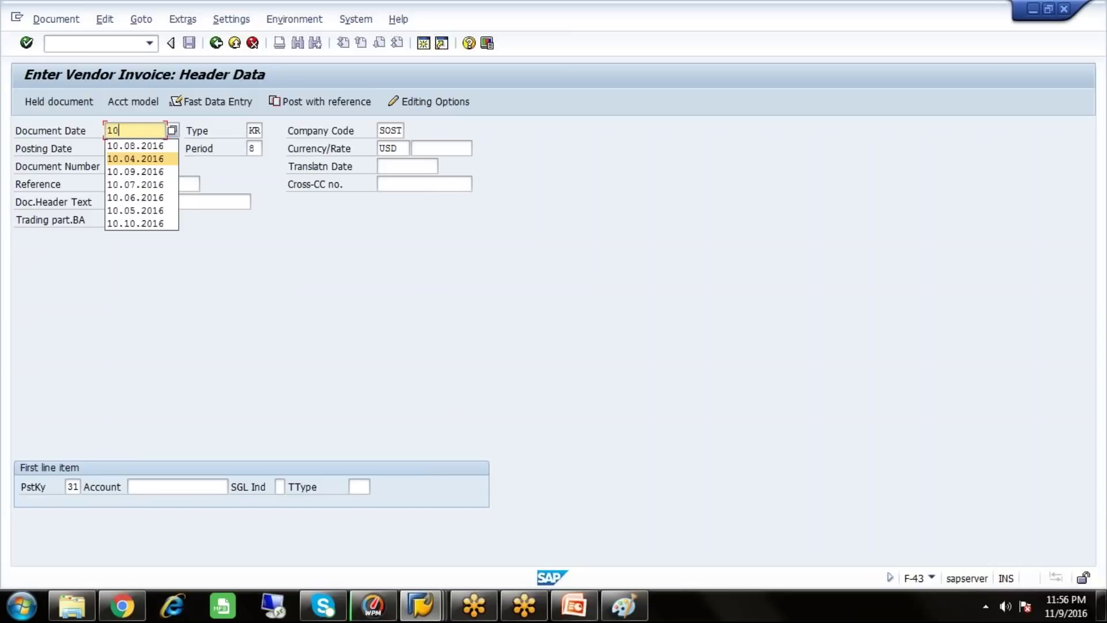
pyautogui.click(156, 146)
pyautogui.press('Tab')
pyautogui.press('Tab')
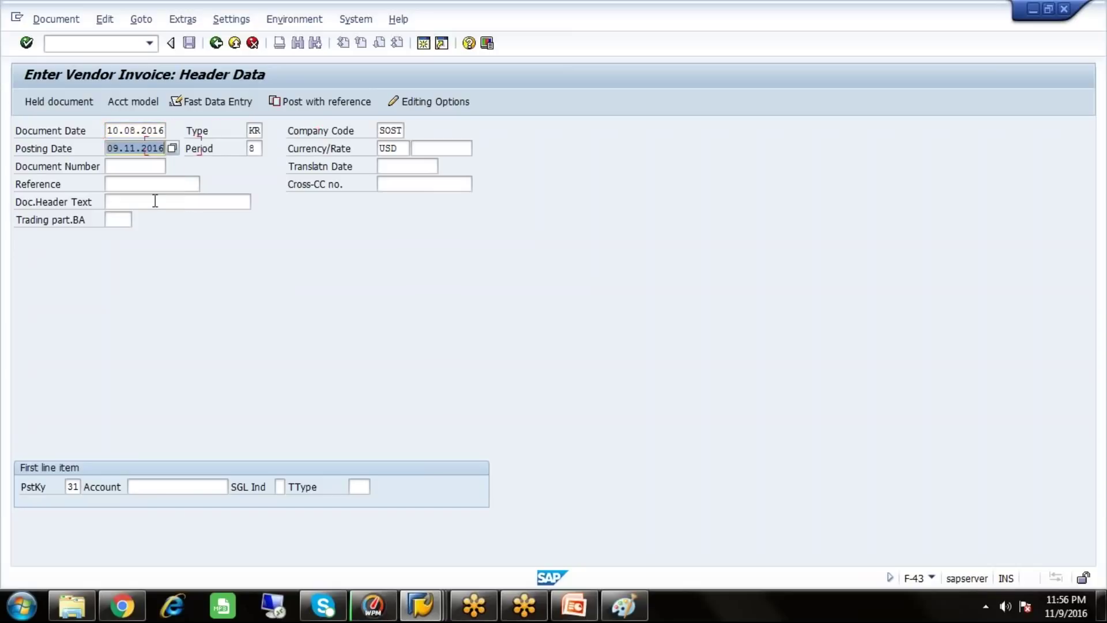
pyautogui.write('10')
pyautogui.click(150, 166)
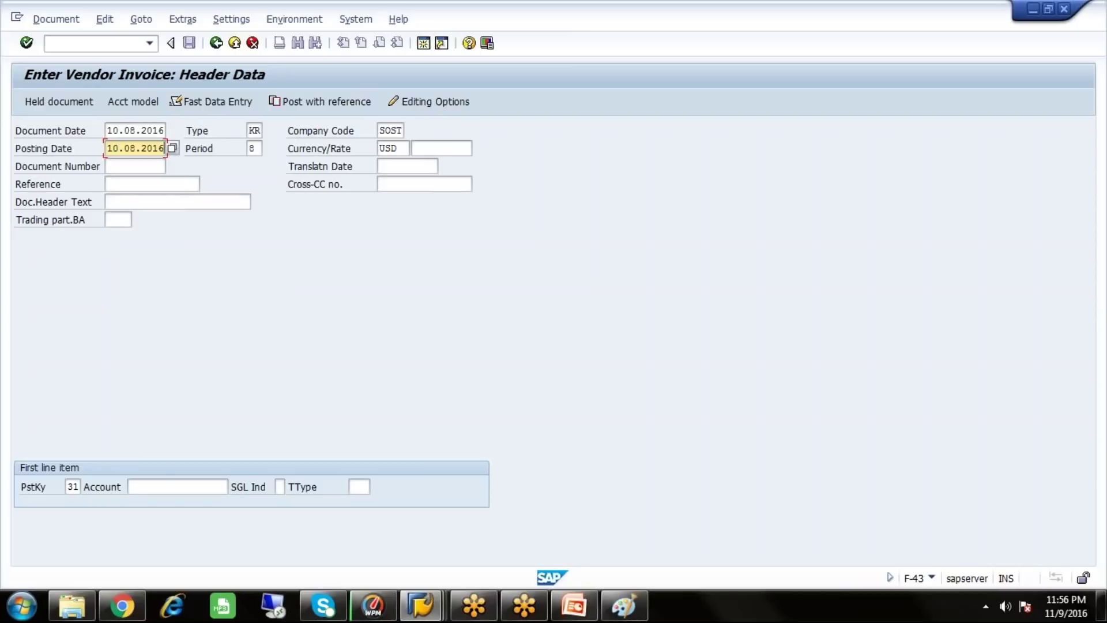
# Choose HHHH INTERNATIONAL LTD as the account of the first line item, proceed to the vendor item and select its payment terms
pyautogui.click(158, 486)
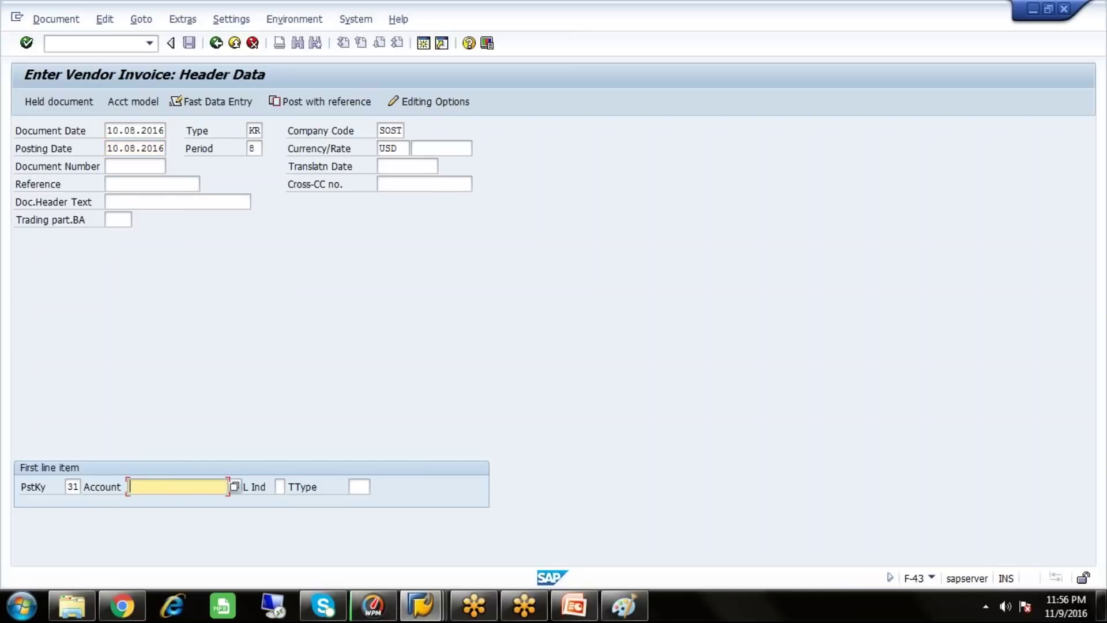
pyautogui.click(234, 486)
pyautogui.click(502, 411)
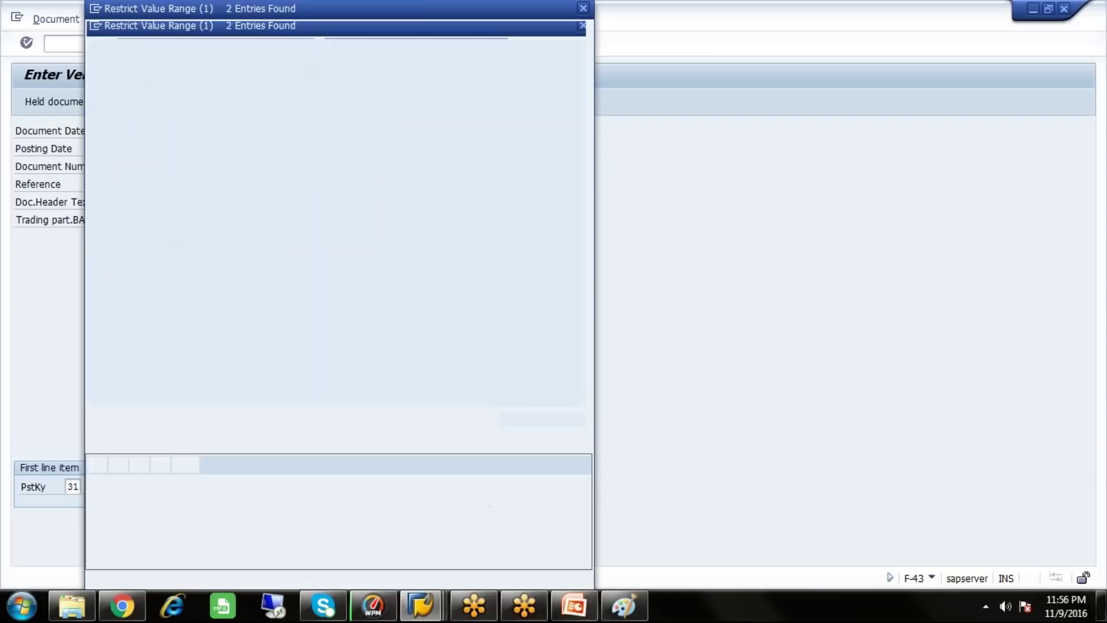
pyautogui.doubleClick(257, 145)
pyautogui.press('Return')
pyautogui.press('Return')
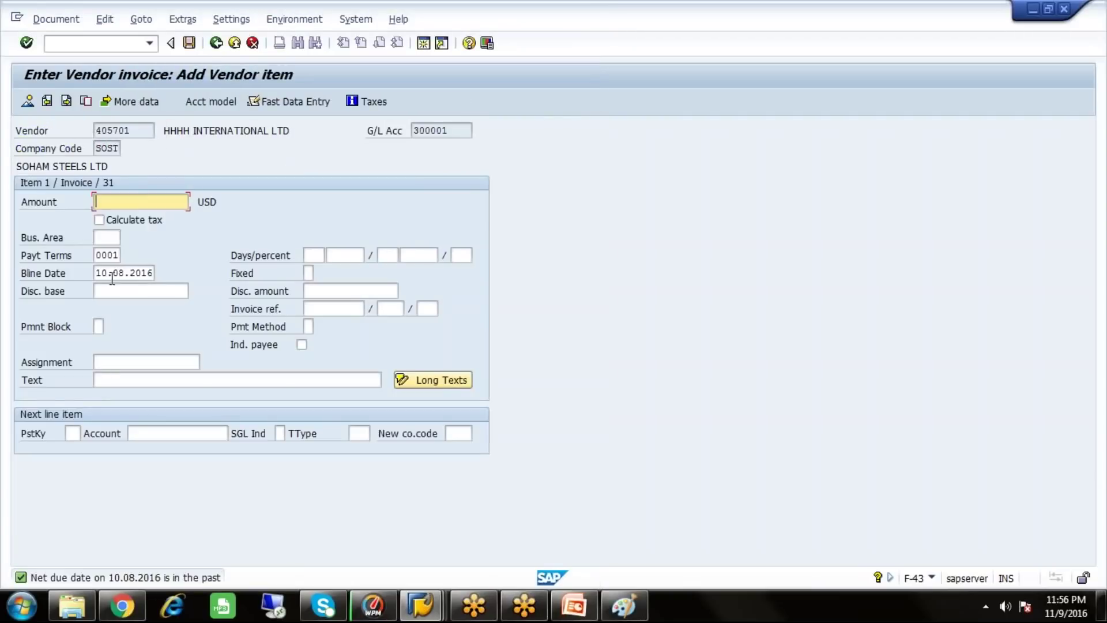
pyautogui.moveTo(96, 255); pyautogui.dragTo(118, 255)
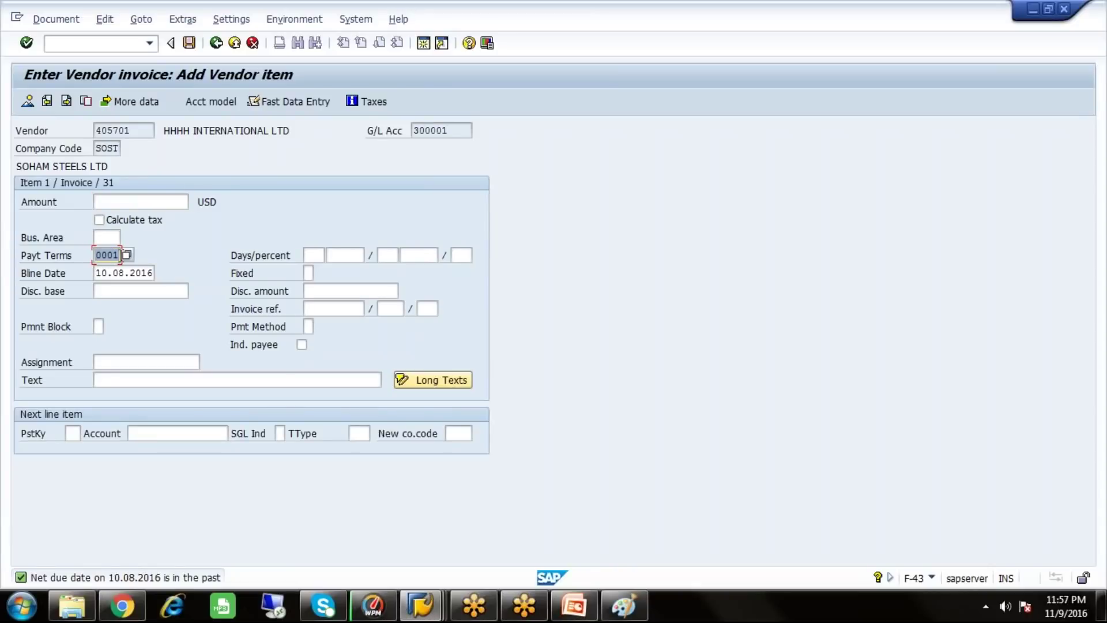
# Abandon the vendor invoice entry without posting and exit to the SAP Easy Access tree
pyautogui.click(120, 255)
pyautogui.click(216, 42)
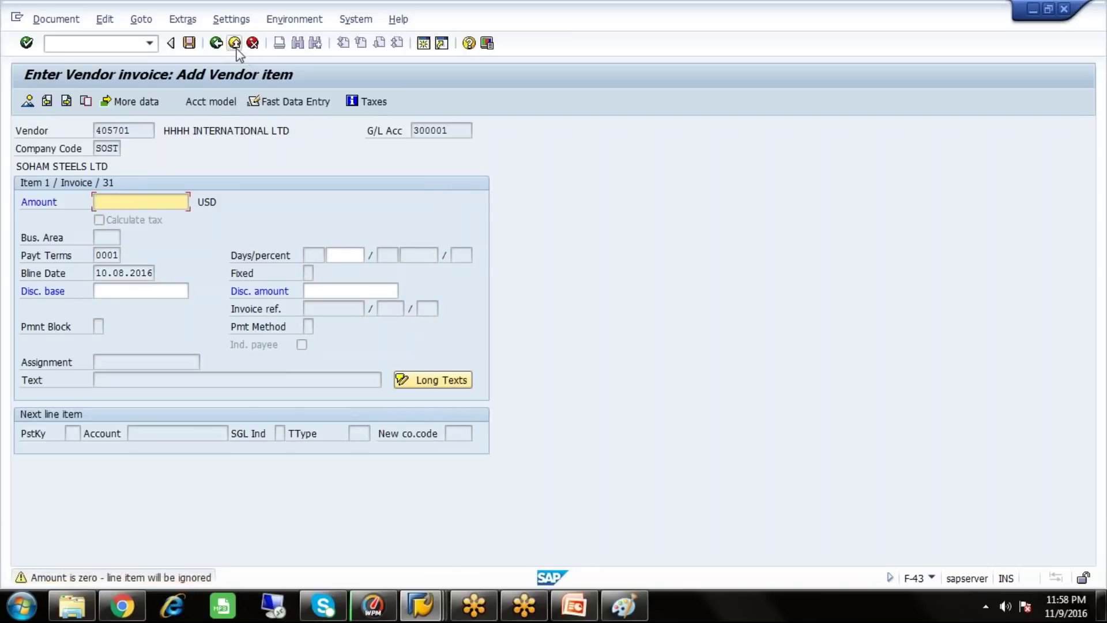
pyautogui.click(235, 45)
pyautogui.click(238, 333)
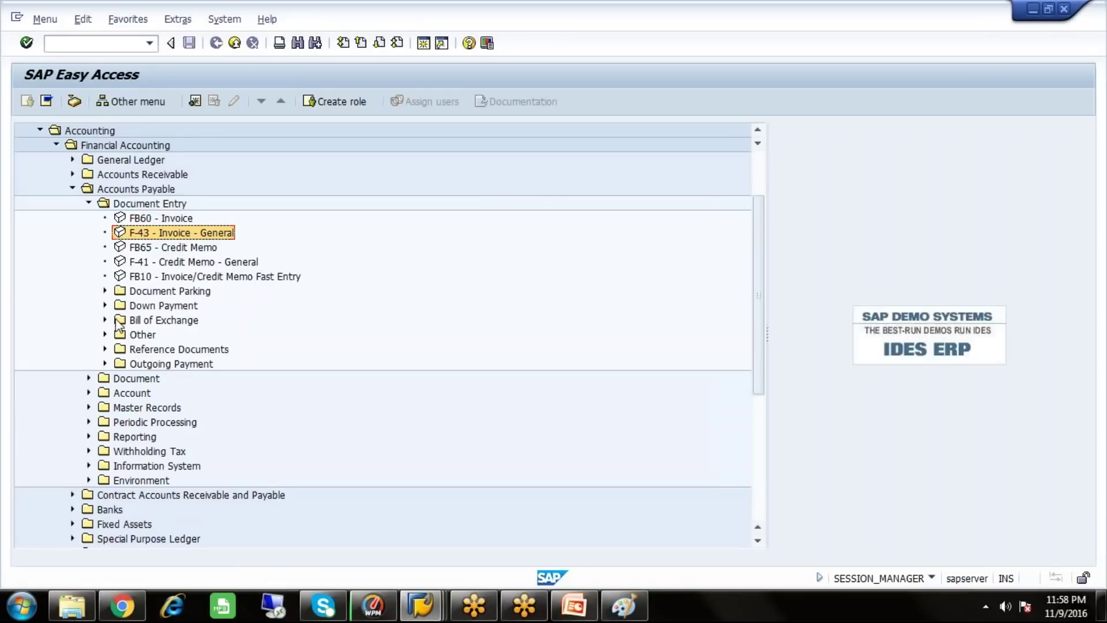
# Expand the Account folder under Accounts Payable, select FBL1N - Display/Change Line Items, and expand Outgoing Payment under Document Entry
pyautogui.click(89, 393)
pyautogui.click(173, 423)
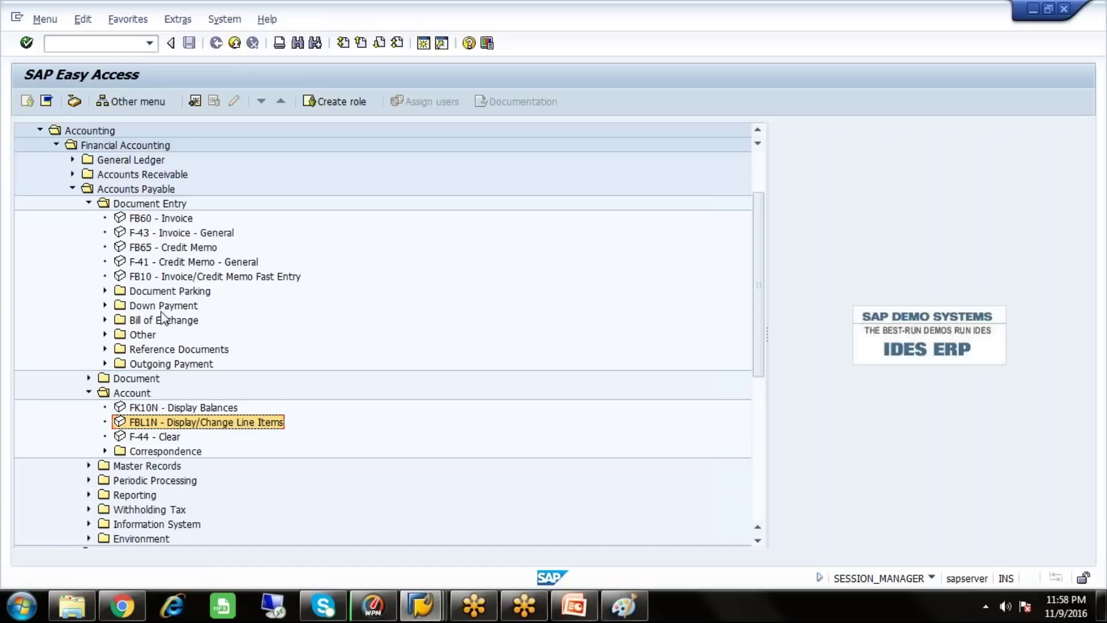
pyautogui.click(105, 364)
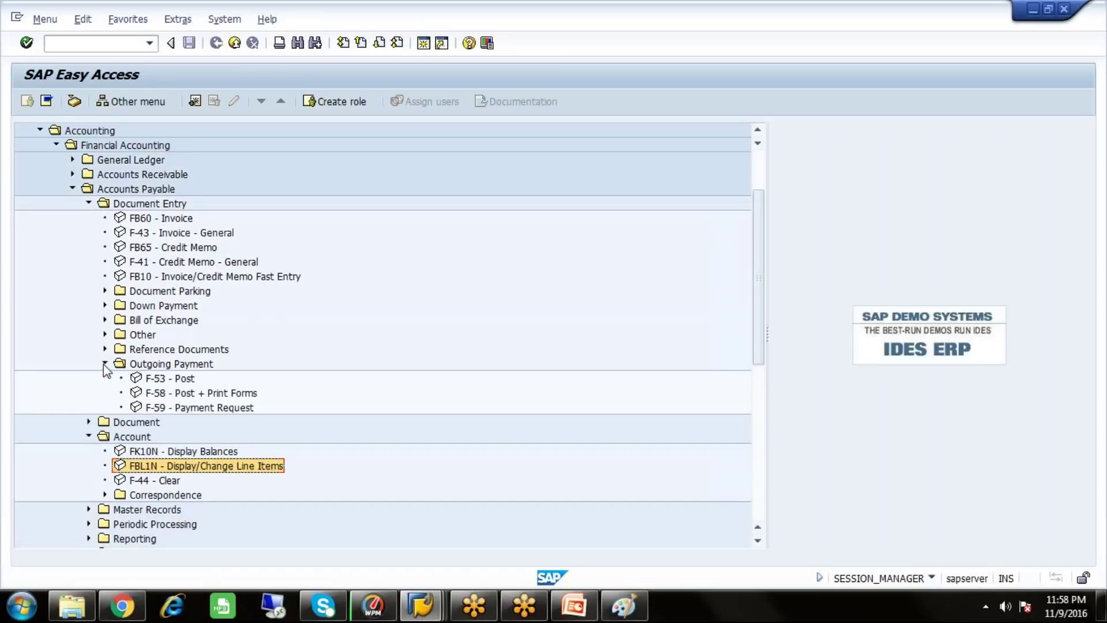
# View the header screen of transaction F-43 - Invoice - General and exit it without entering data
pyautogui.doubleClick(174, 233)
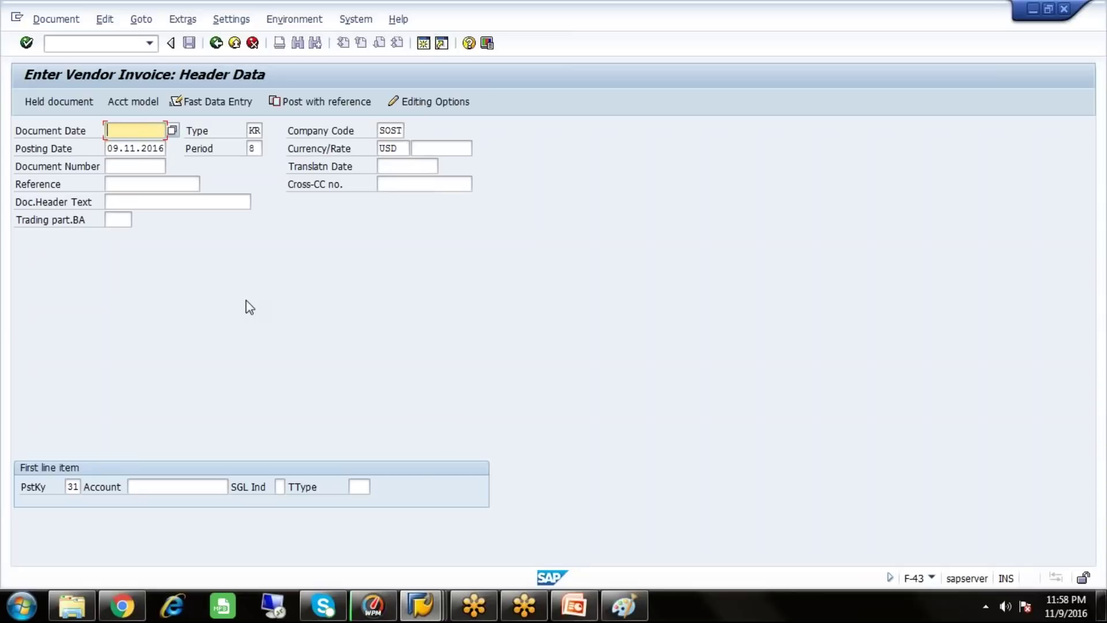
pyautogui.click(234, 44)
pyautogui.click(238, 335)
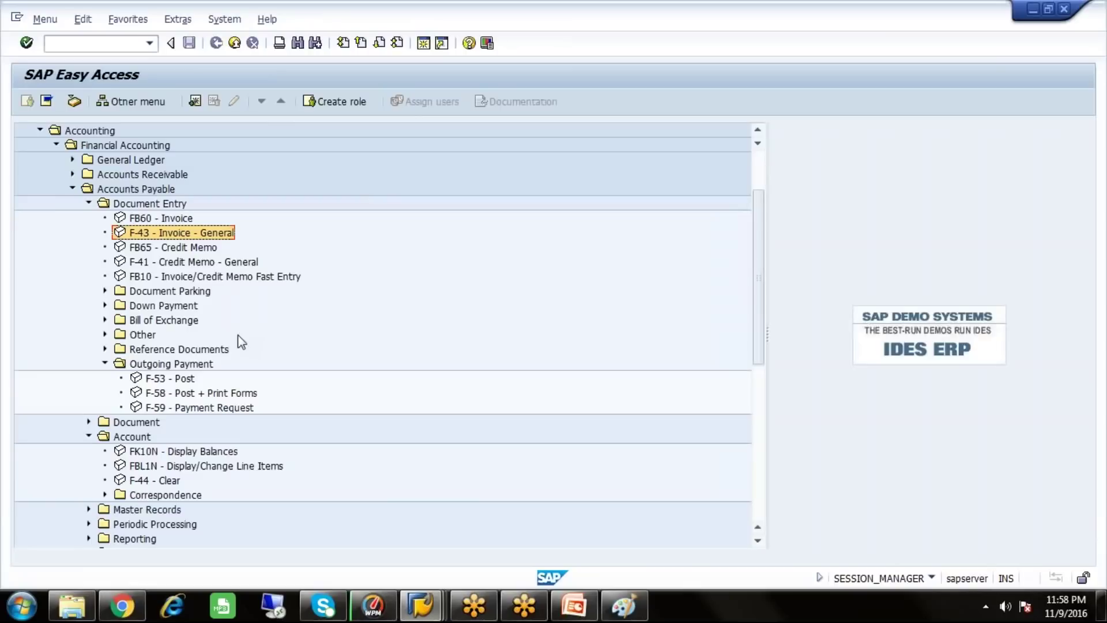
# View the header screen of outgoing payment transaction F-53 - Post and leave it without entering data
pyautogui.doubleClick(171, 378)
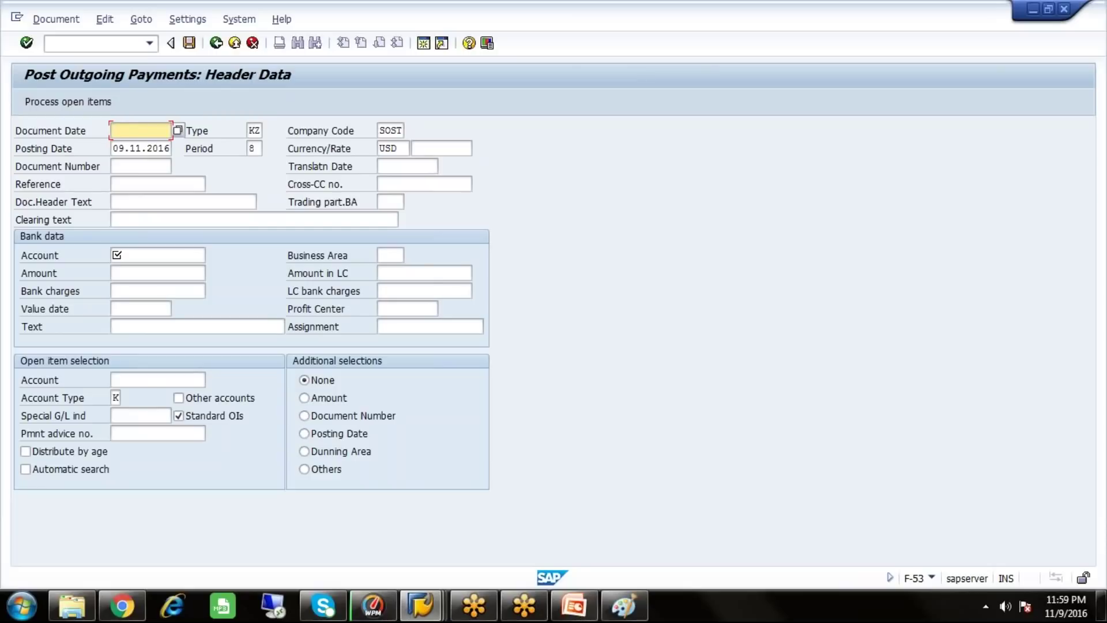
pyautogui.click(216, 44)
pyautogui.click(247, 331)
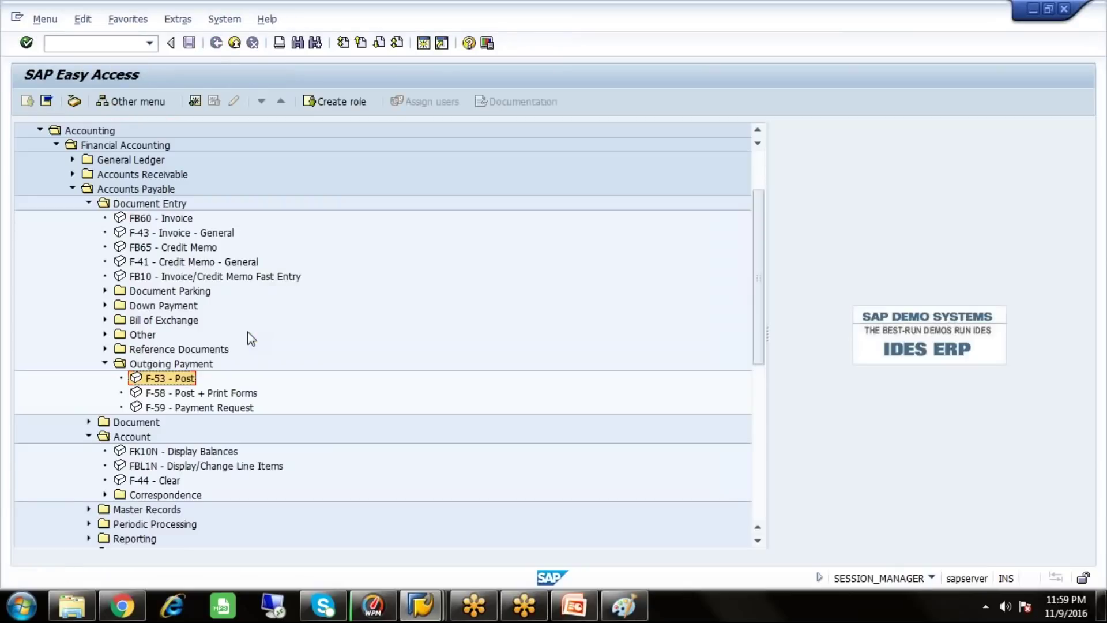
pyautogui.click(145, 454)
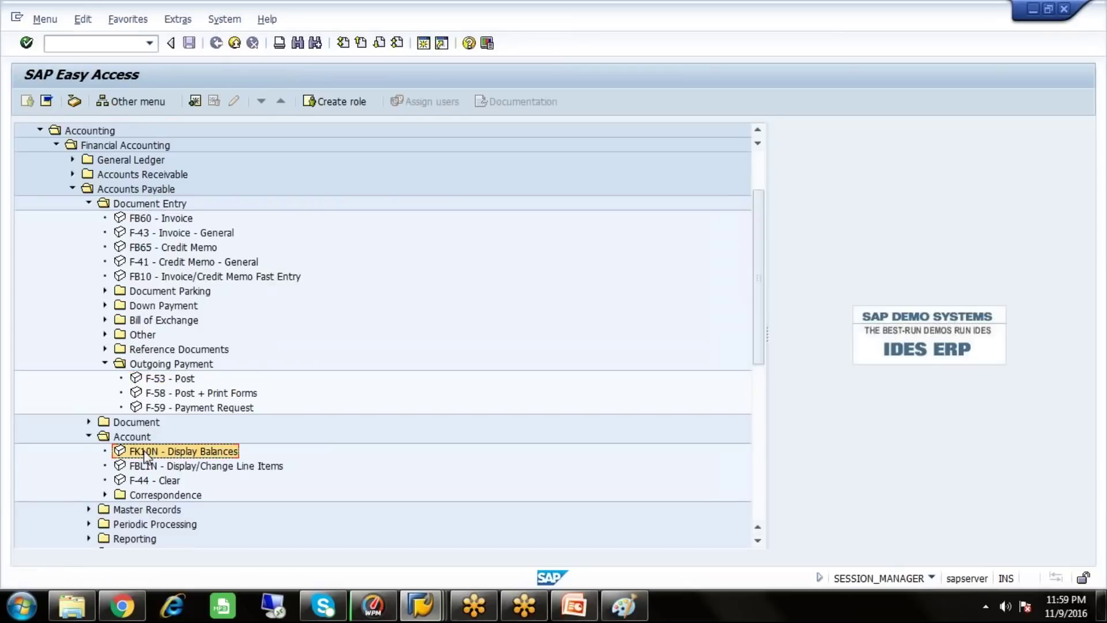
pyautogui.click(209, 469)
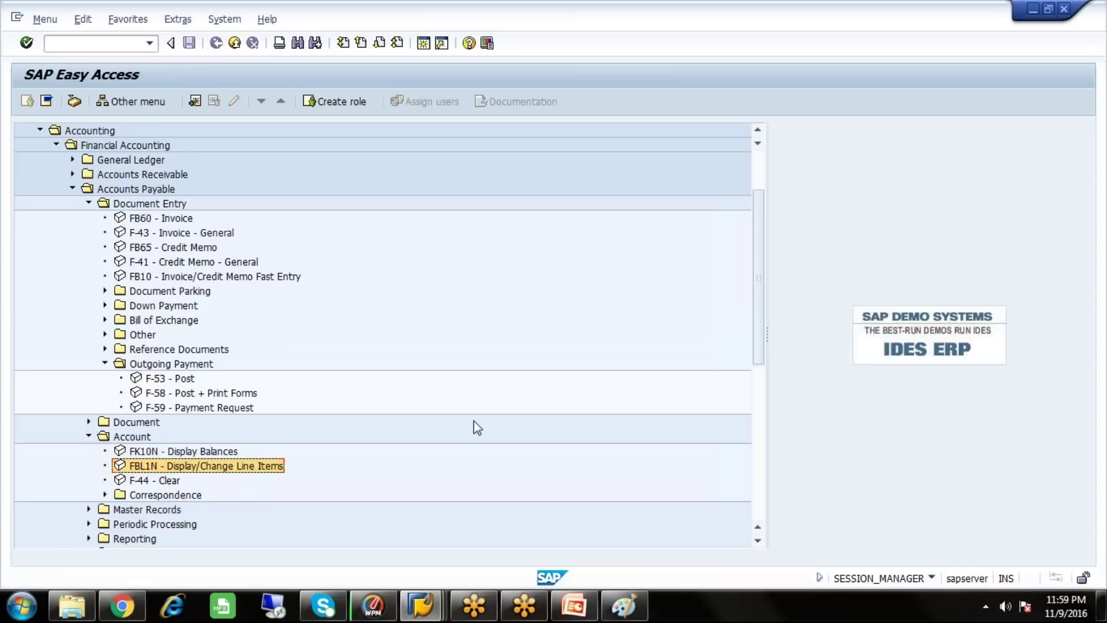
# Open transaction F-53 - Post again and activate the account entry for the open item selection
pyautogui.click(183, 380)
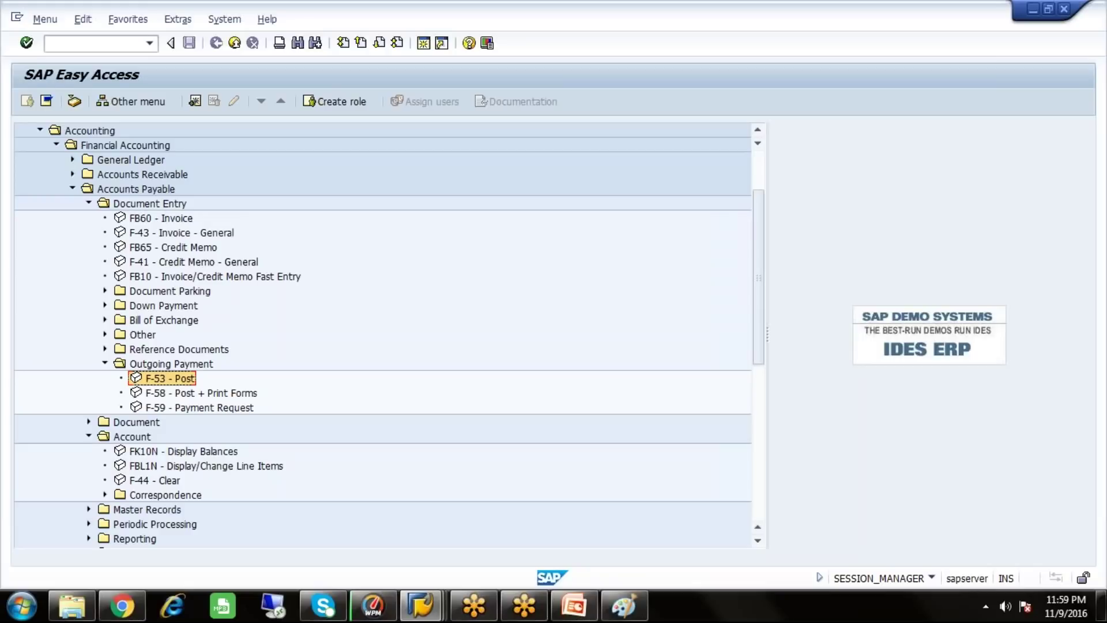
pyautogui.doubleClick(165, 383)
pyautogui.click(158, 381)
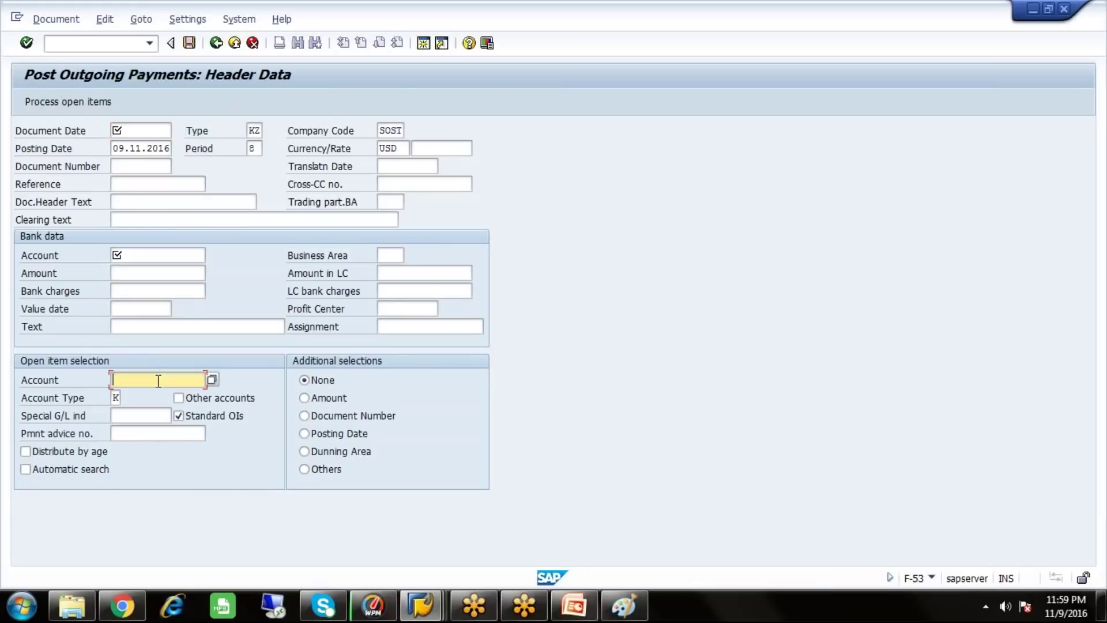